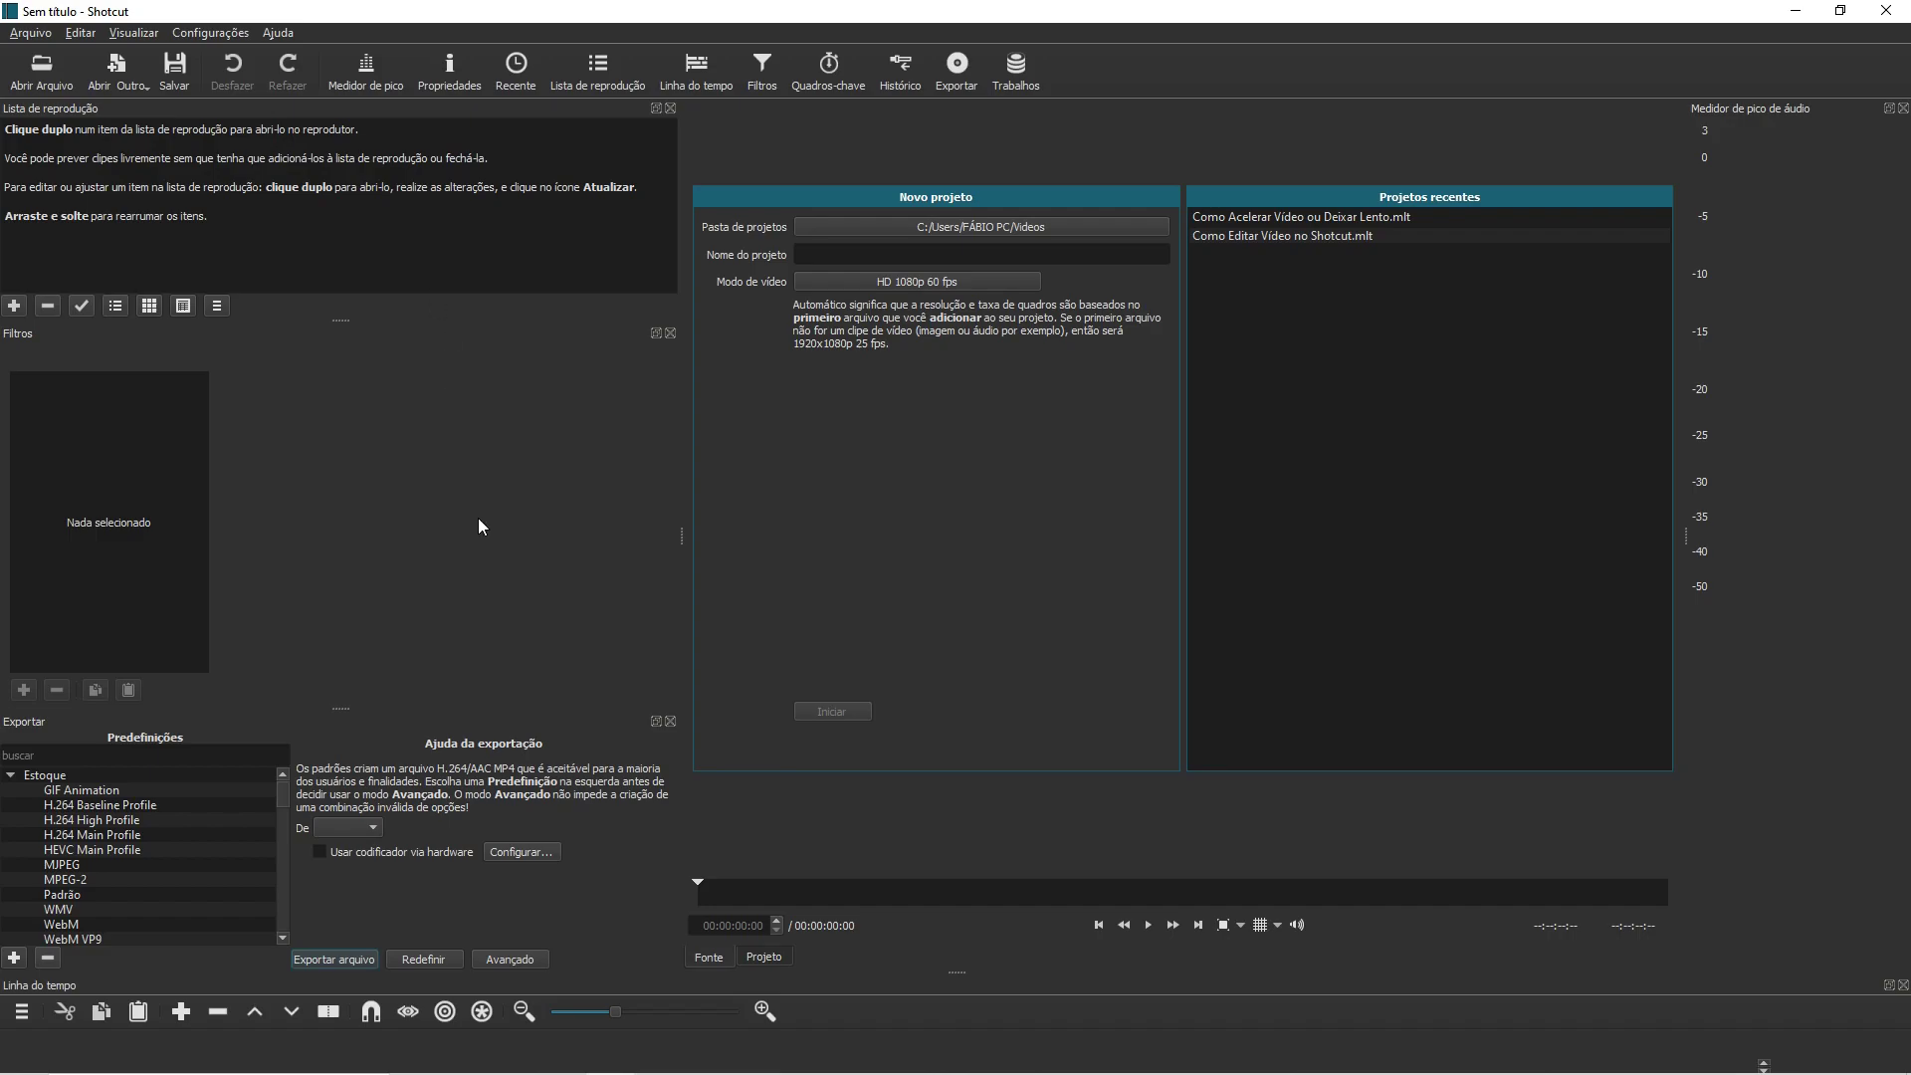
Start a new custom video mode named TESTE and set its resolution width to 480
click(222, 38)
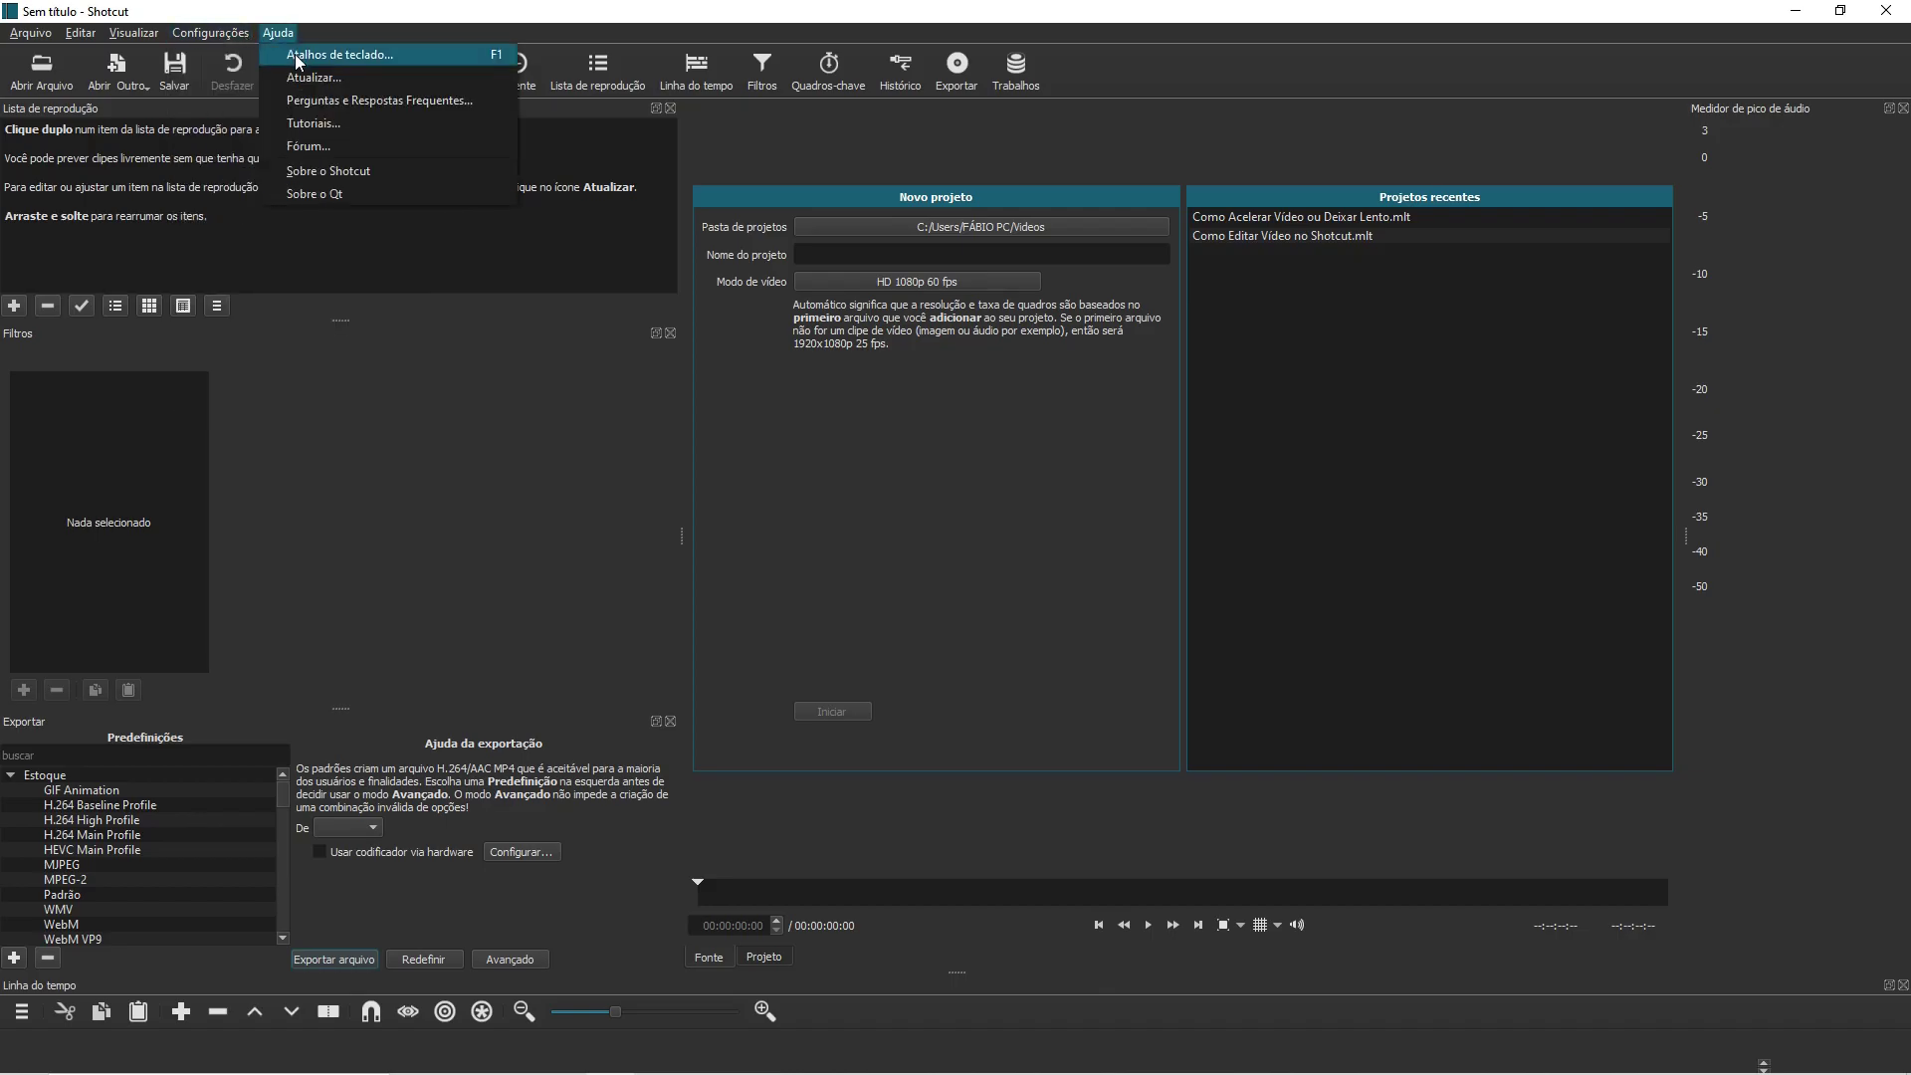
mouse_move(223, 76)
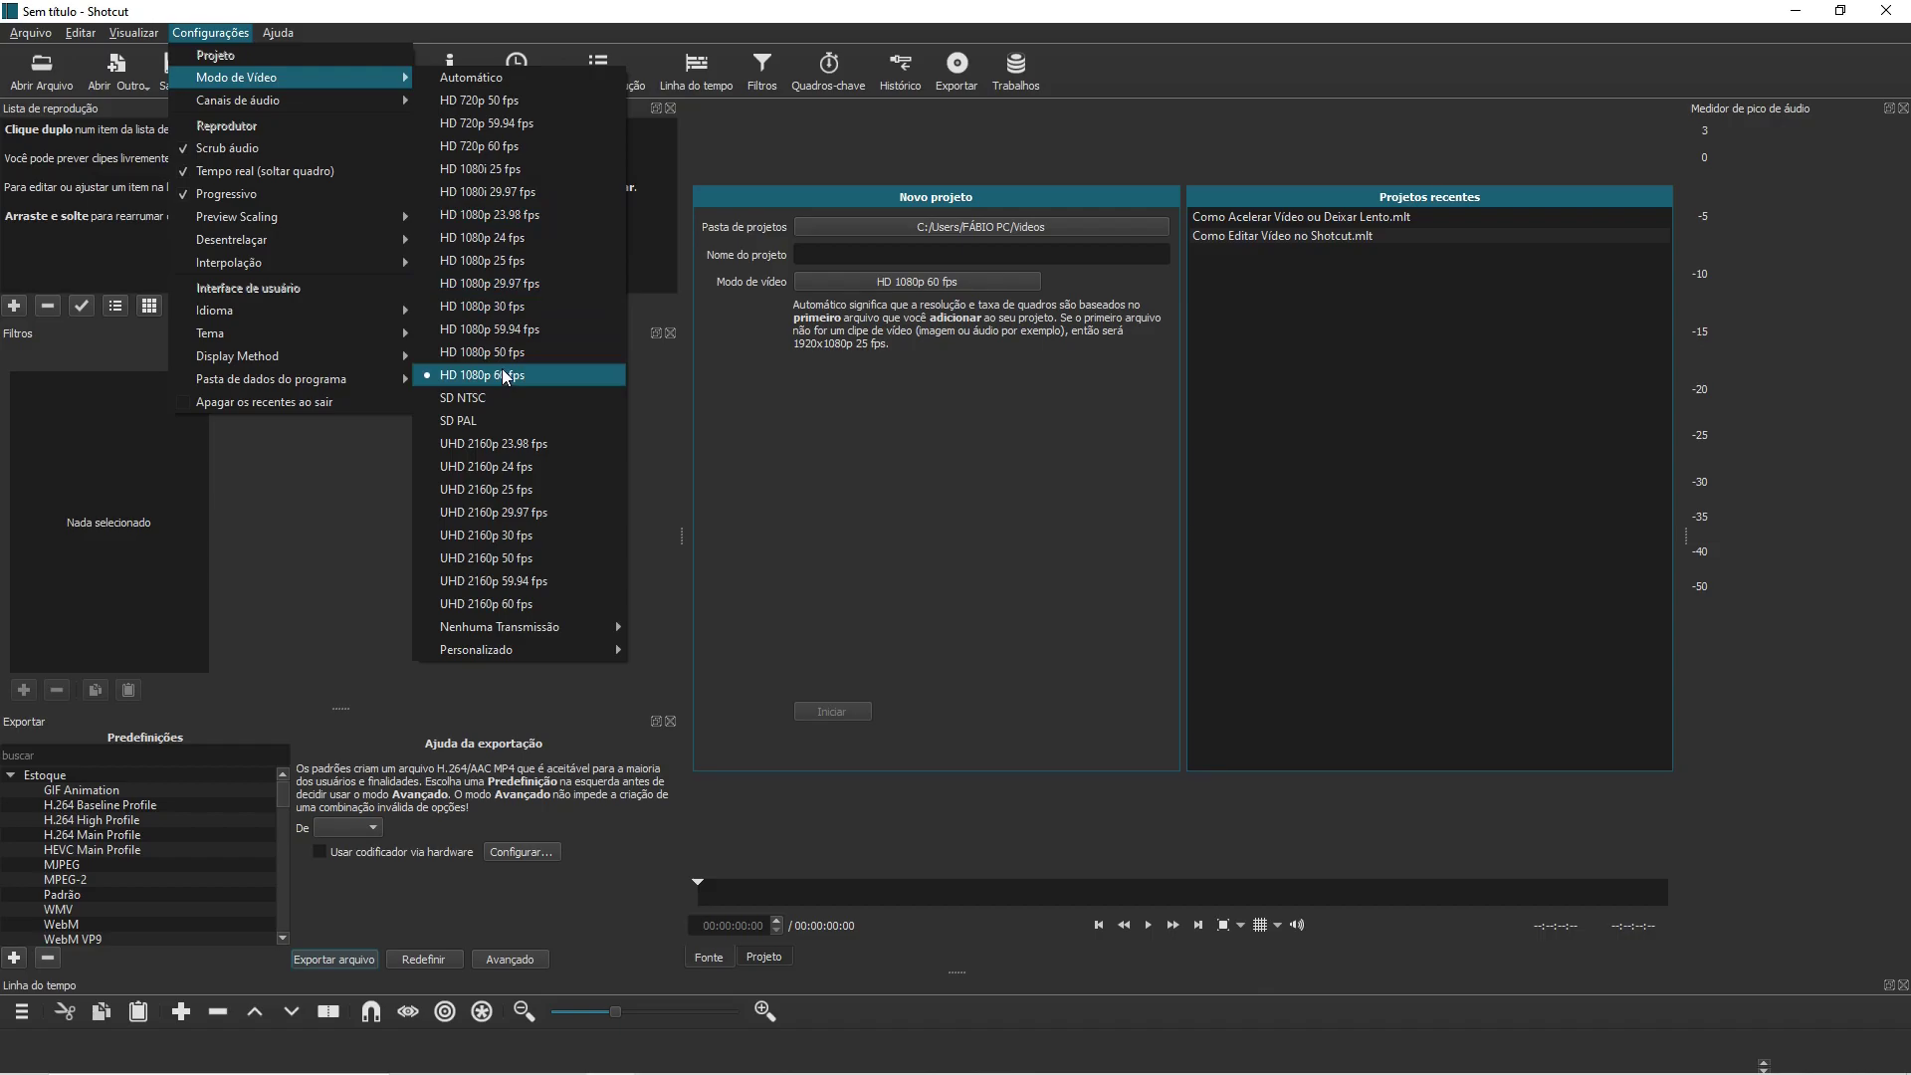
mouse_move(535, 628)
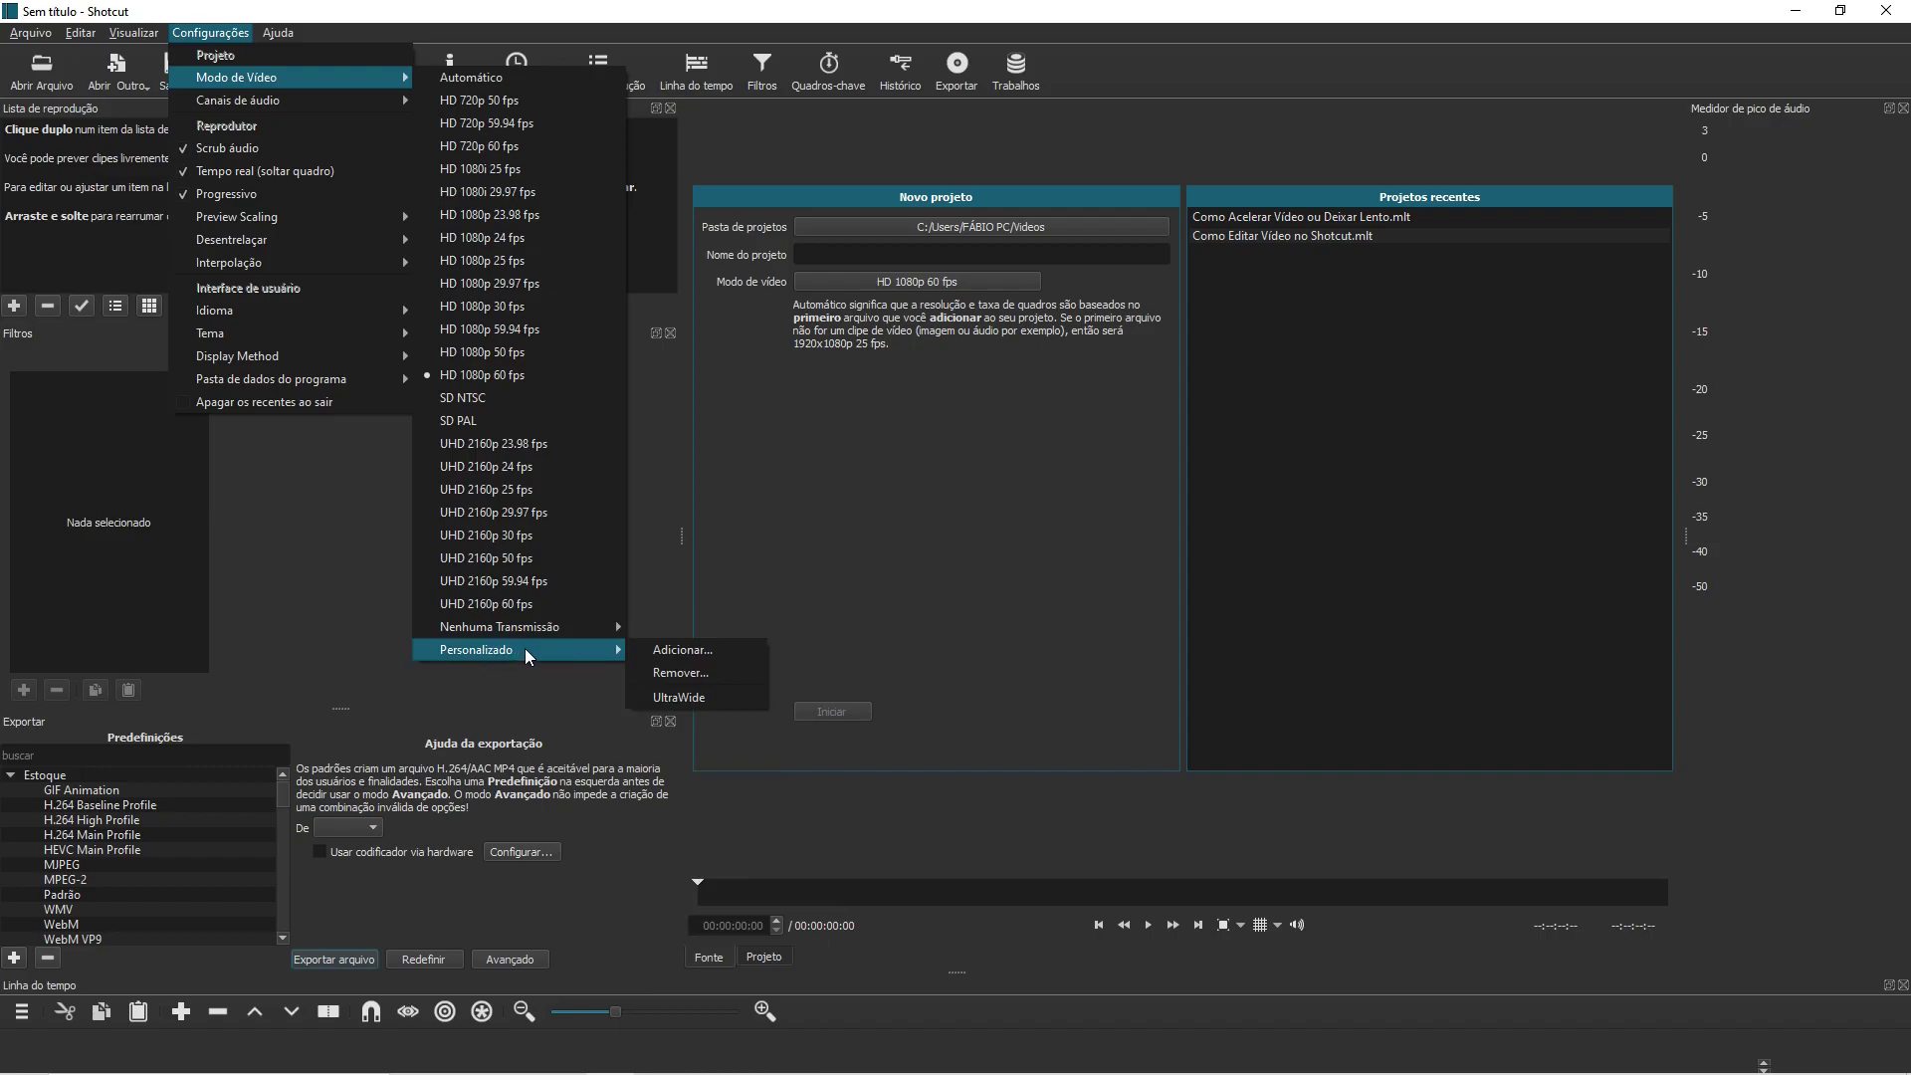
click(679, 649)
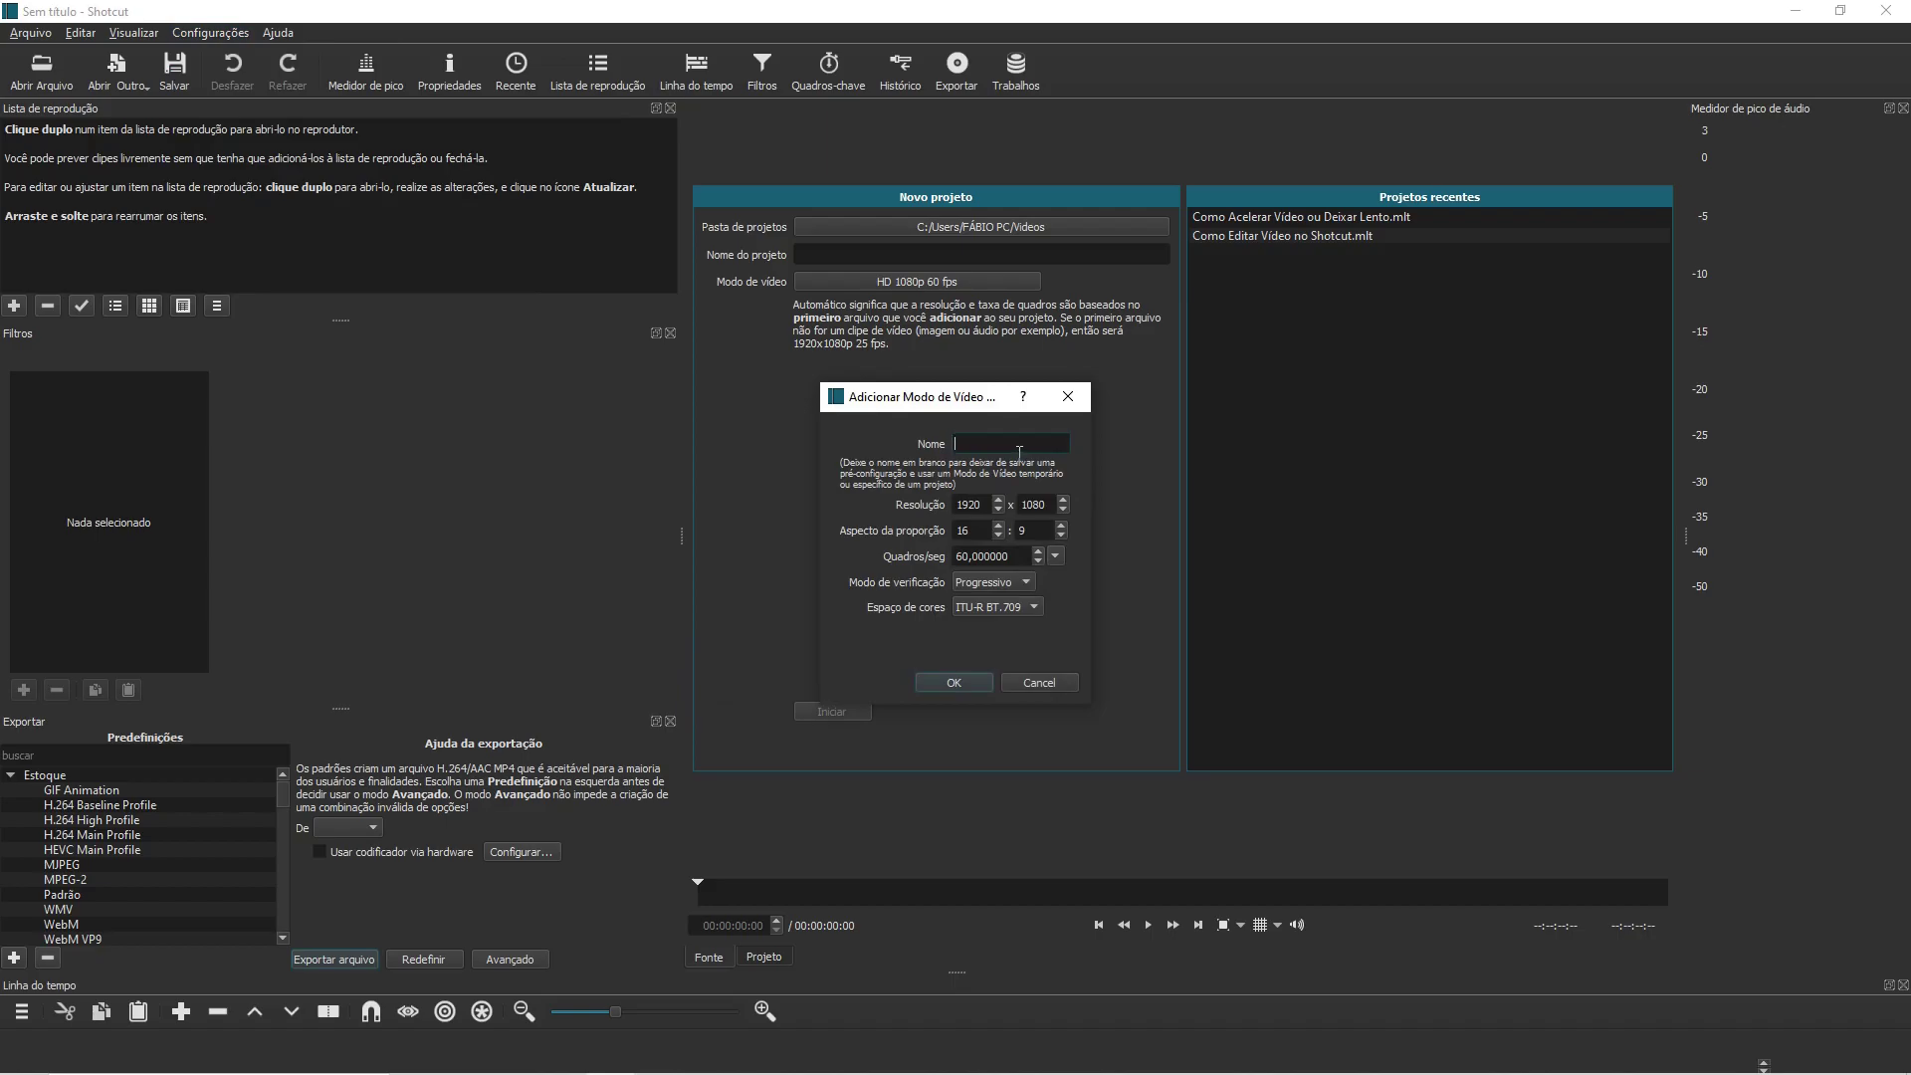
text(TESTE)
double_click(983, 509)
text(480)
Adjust the resolution height and aspect ratio of the TESTE video mode
double_click(1034, 512)
click(1047, 517)
double_click(985, 540)
click(1038, 541)
key(shift+Tab)
double_click(1029, 544)
click(983, 536)
click(1038, 540)
Enter 320 as the frames per second of the TESTE video mode and save the mode
double_click(974, 559)
double_click(977, 561)
text(320)
click(1019, 582)
click(953, 684)
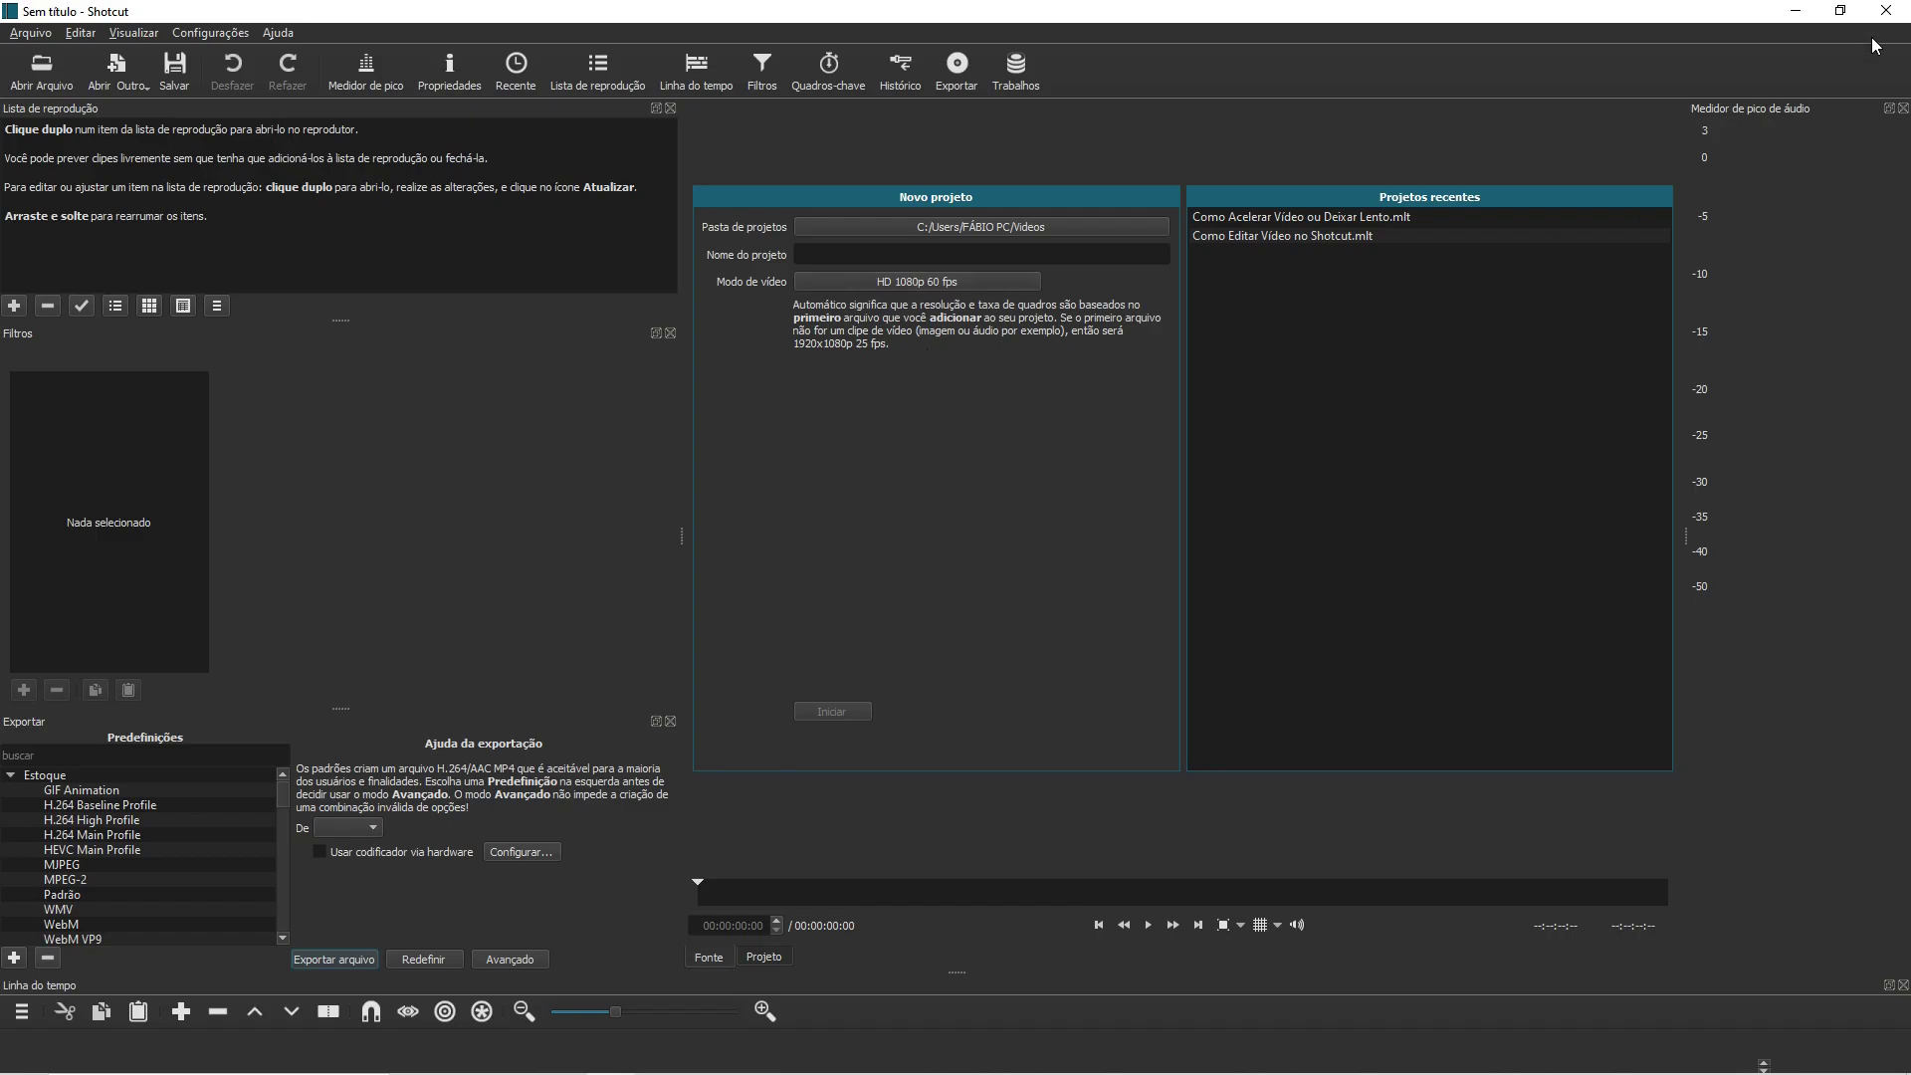
Restart Shotcut with the TESTE mode and maximize its window
click(1886, 11)
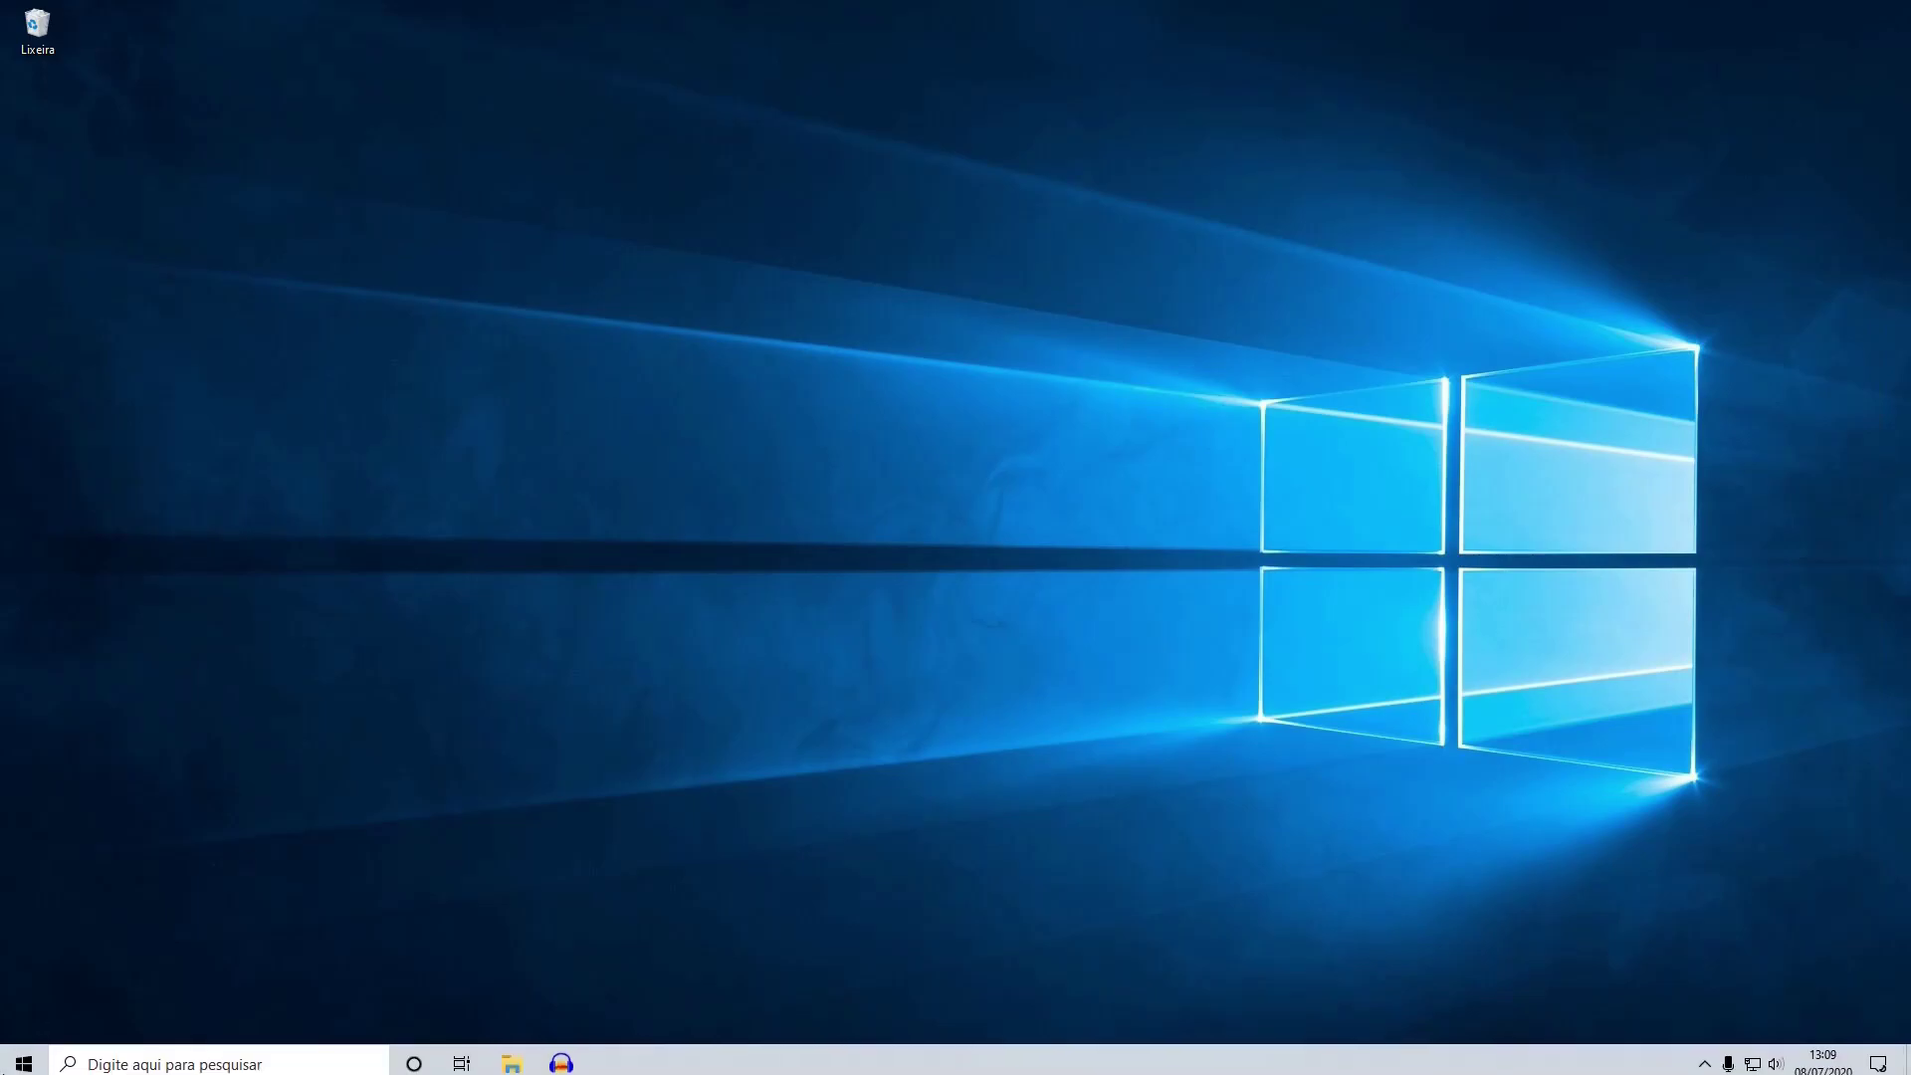
click(24, 1060)
click(584, 1006)
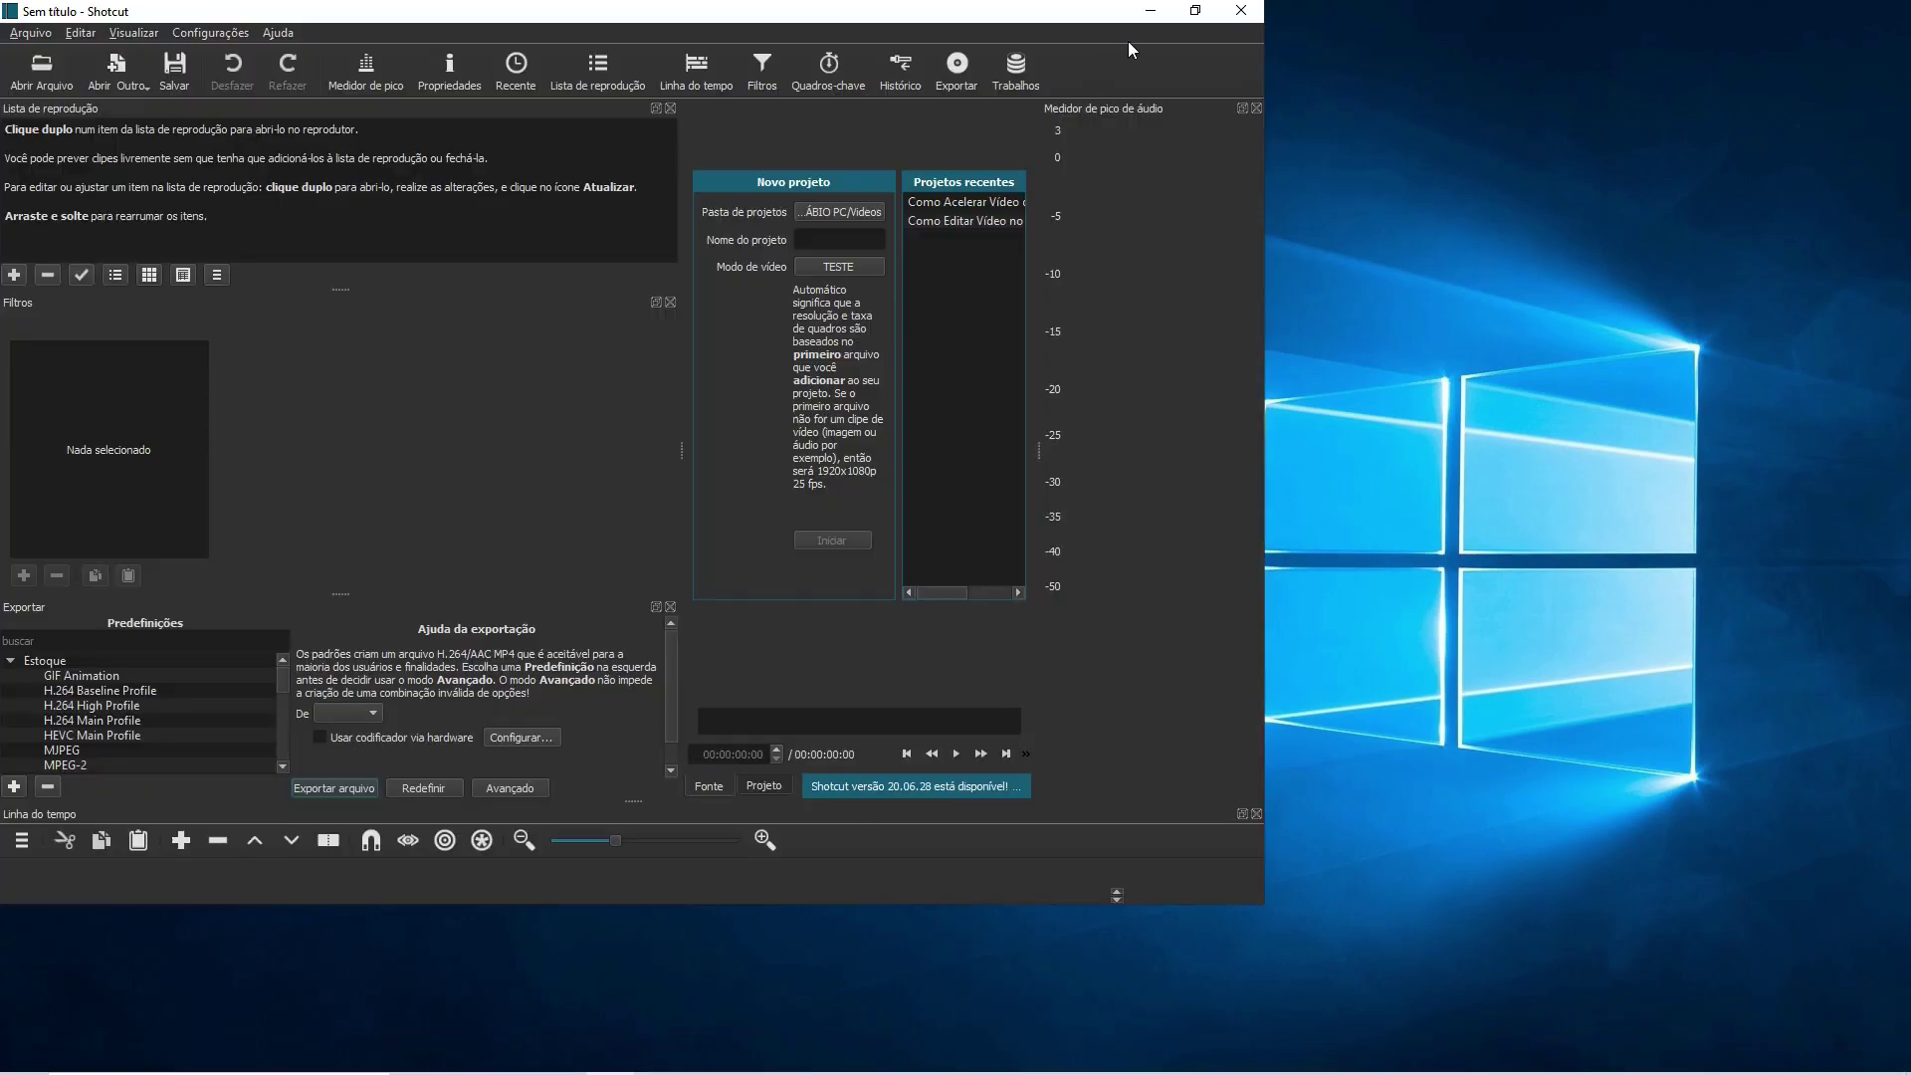
click(1197, 11)
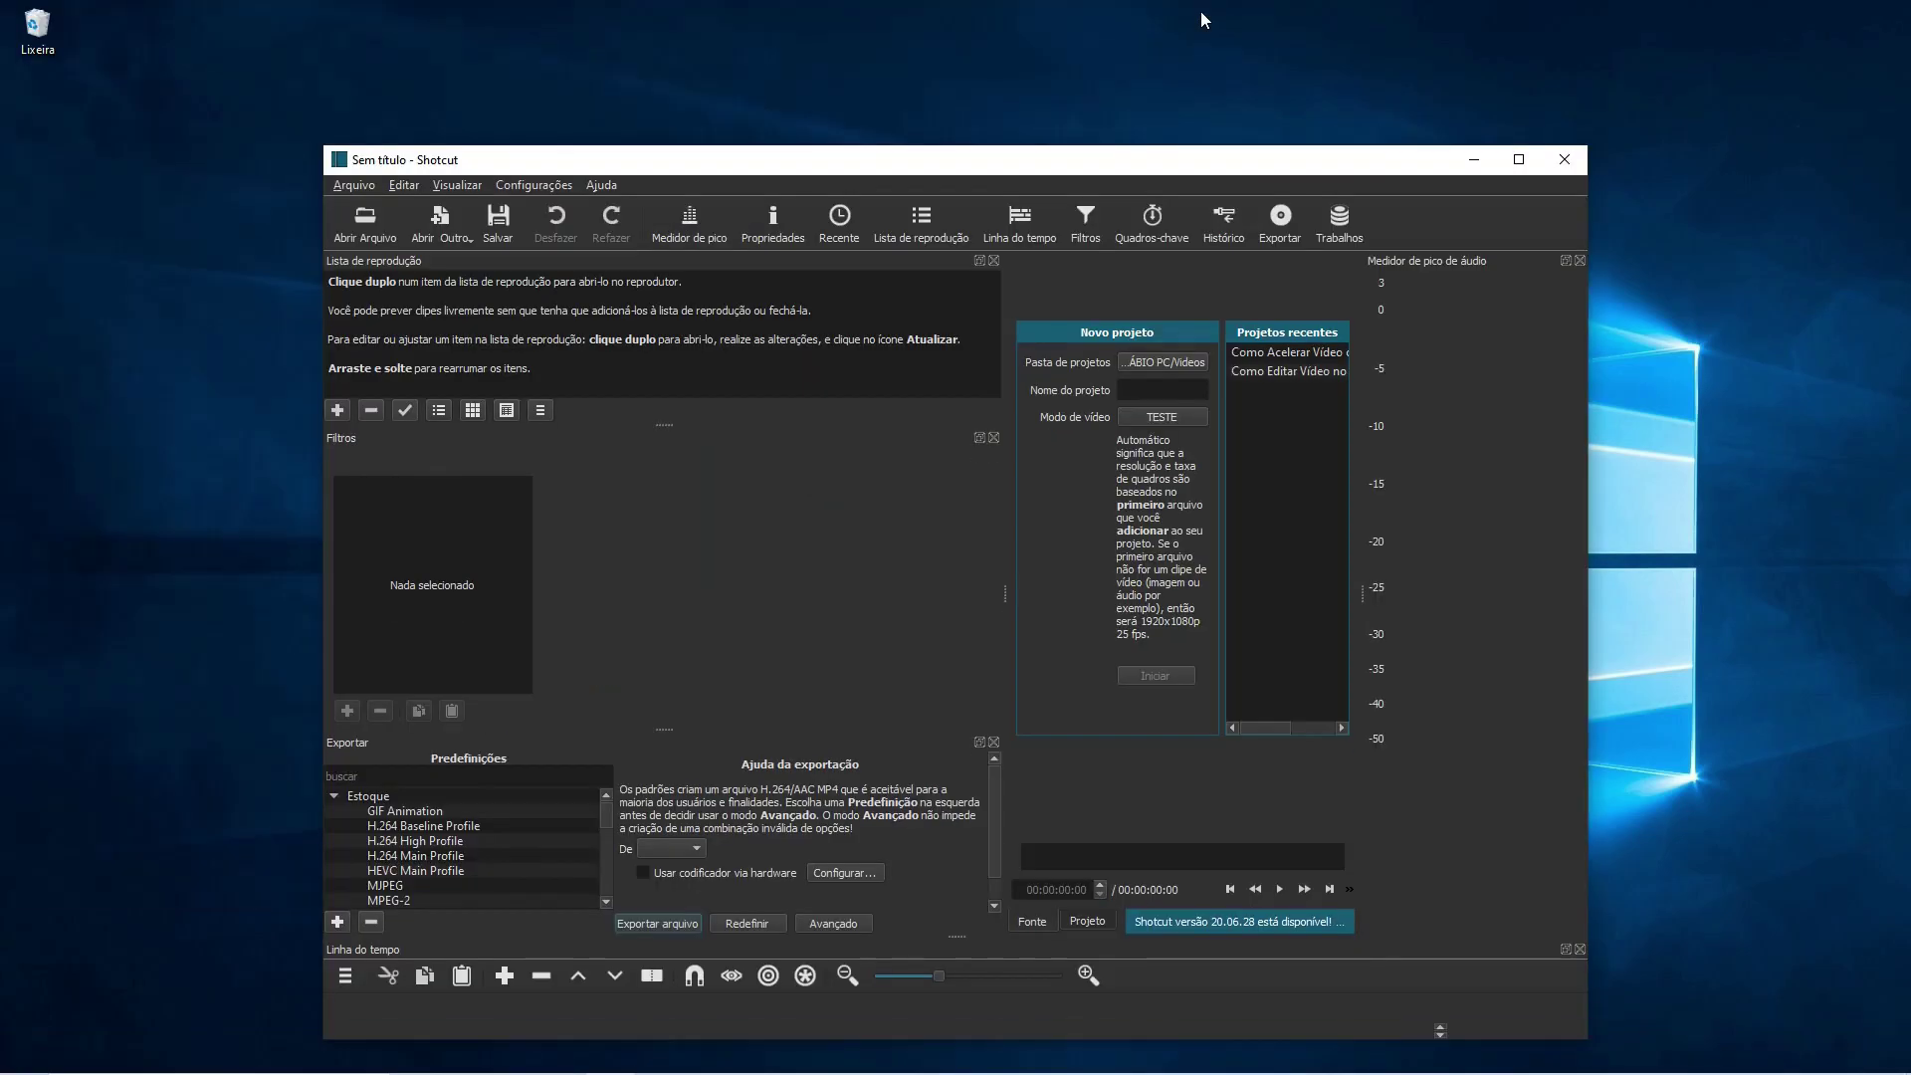
click(1501, 162)
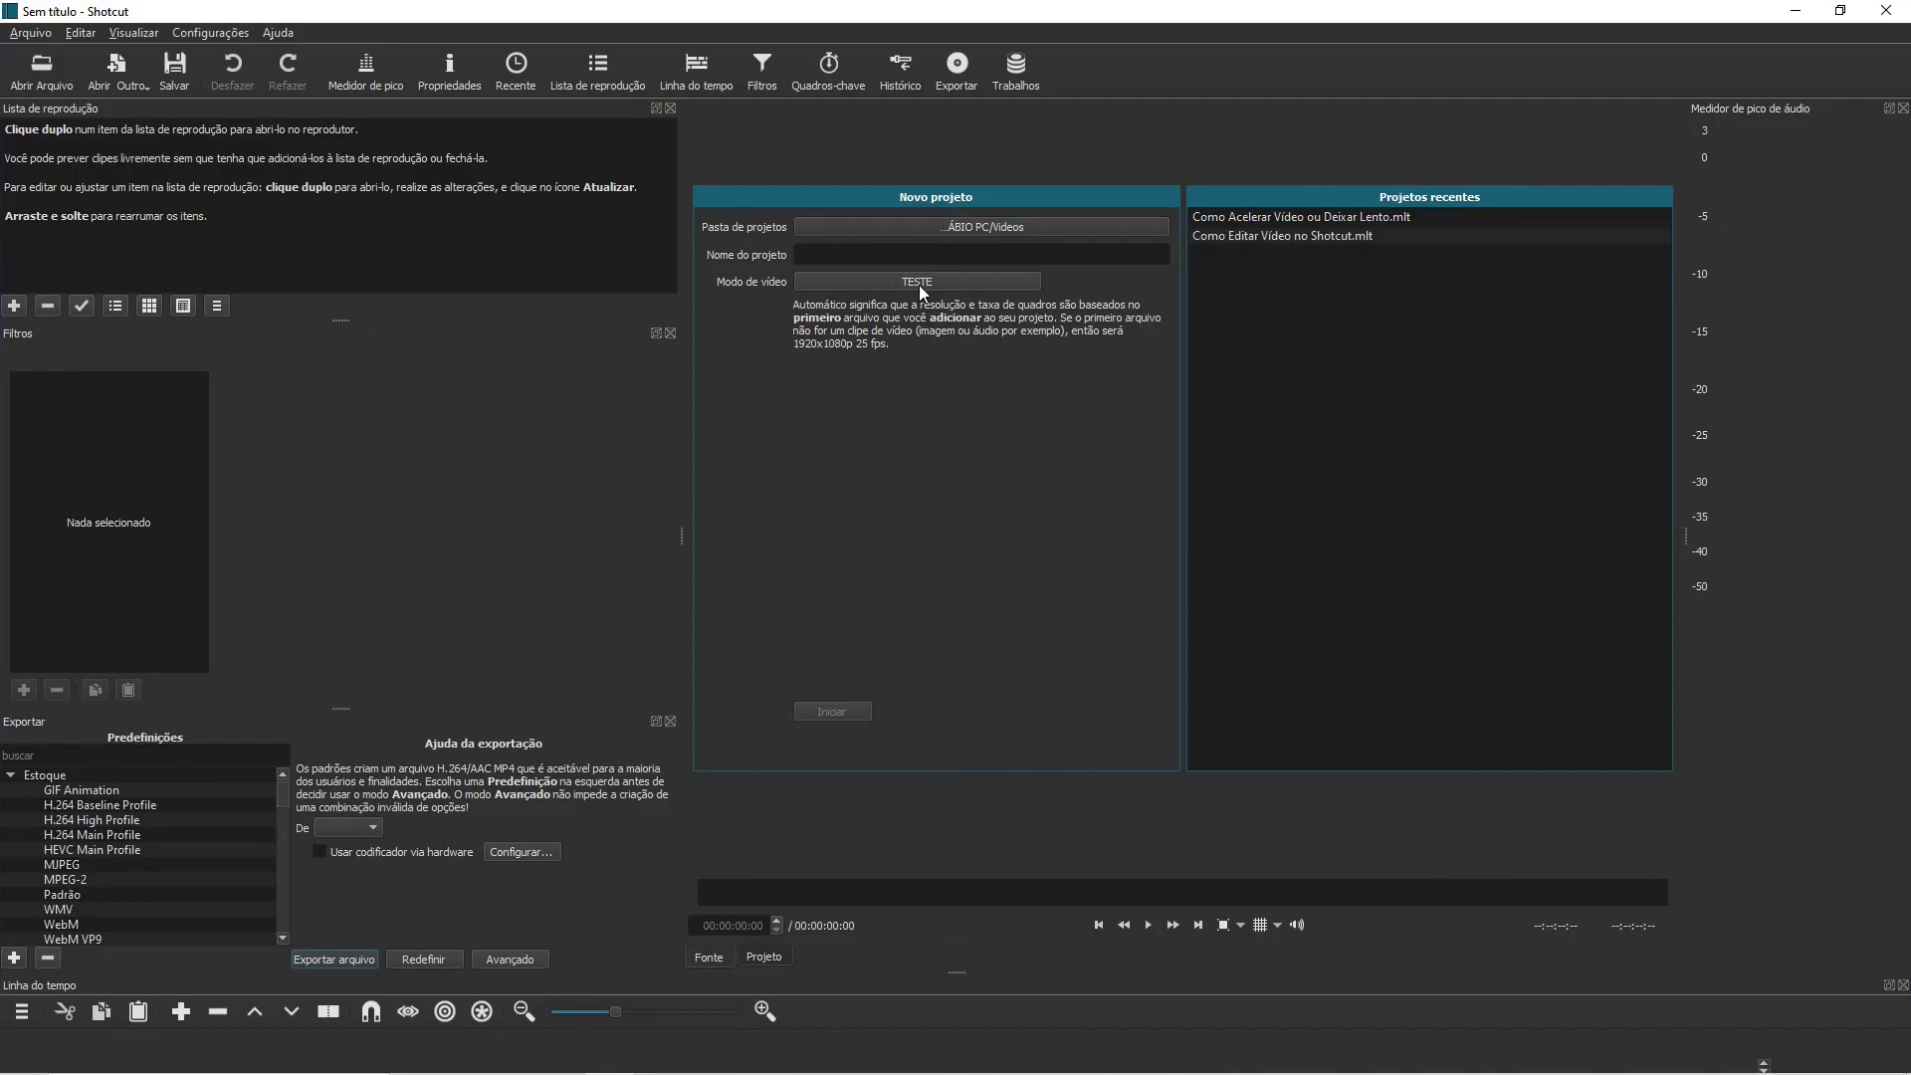
Review the custom video modes to check which one is active
click(228, 38)
mouse_move(374, 76)
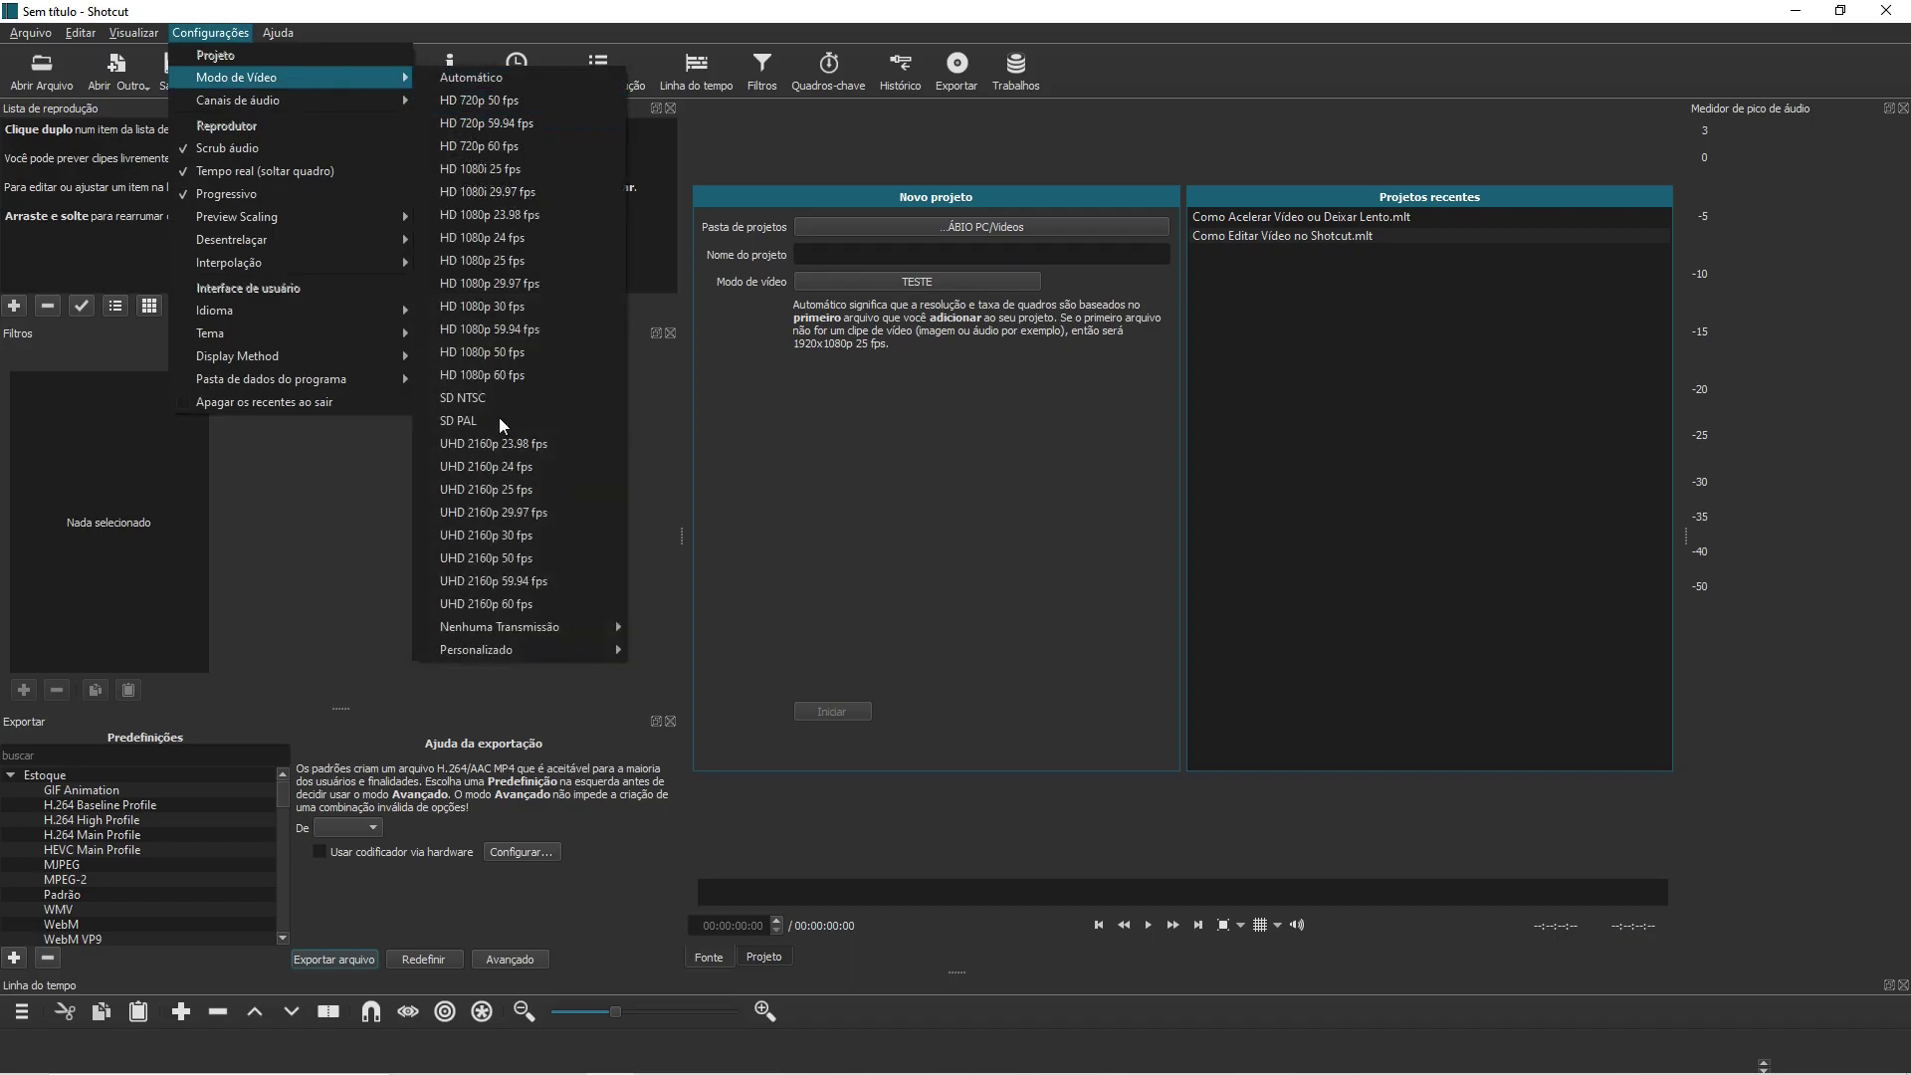
mouse_move(516, 649)
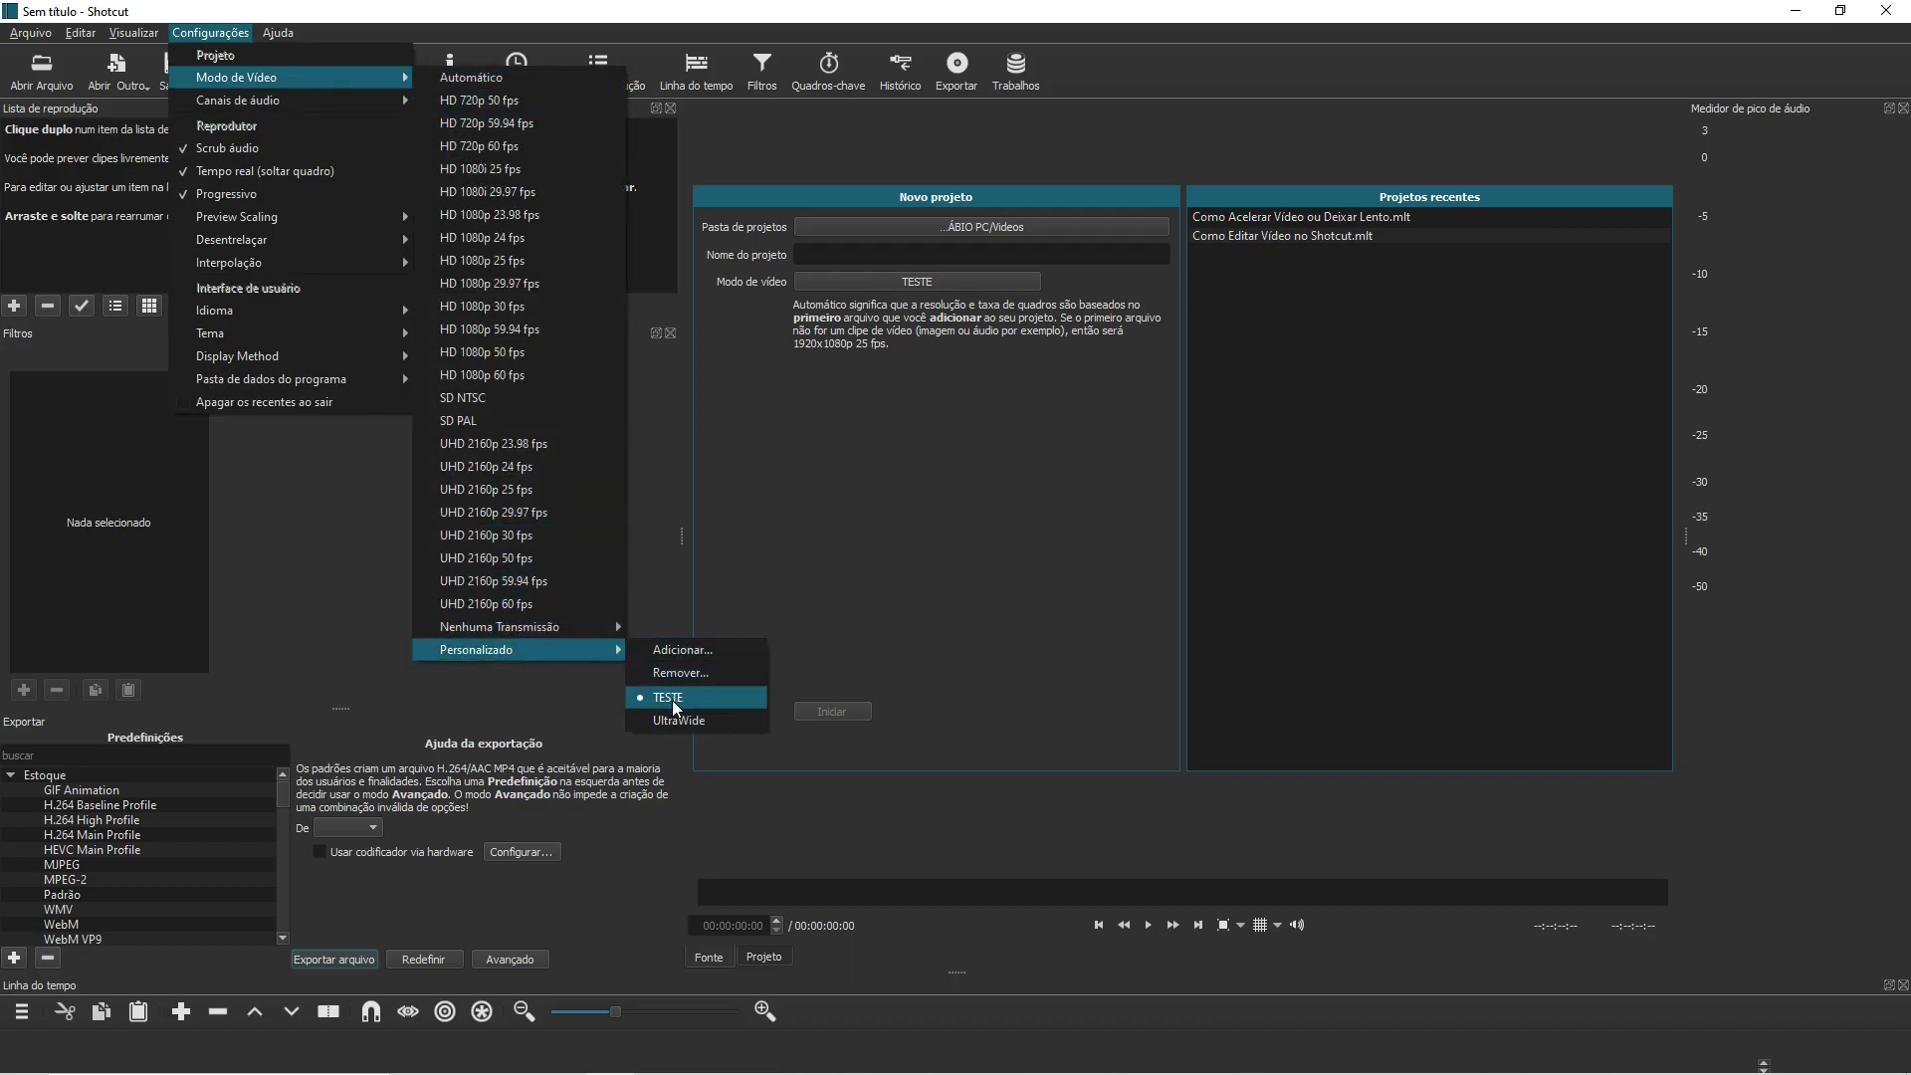
key(Escape)
key(Escape)
click(881, 148)
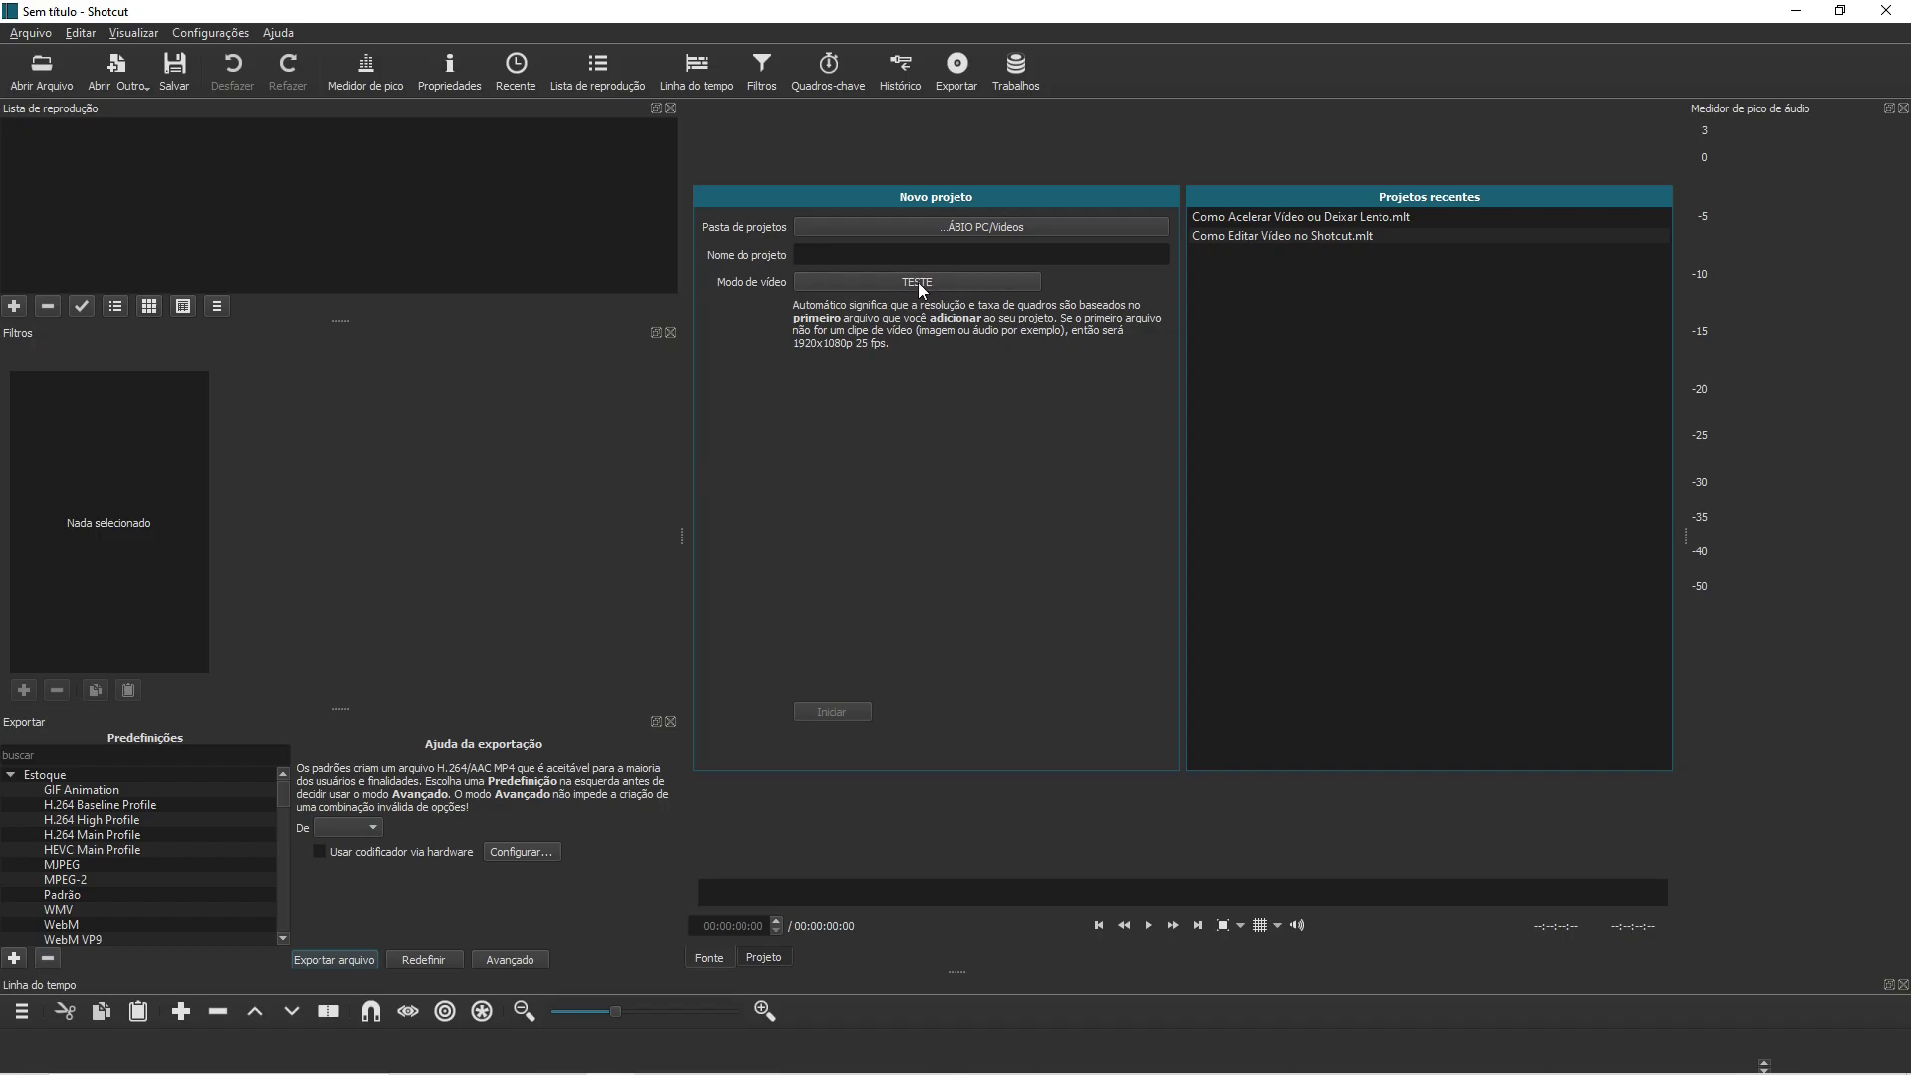
Change the project's video mode to HD 1080p 60 fps and relaunch Shotcut
click(201, 34)
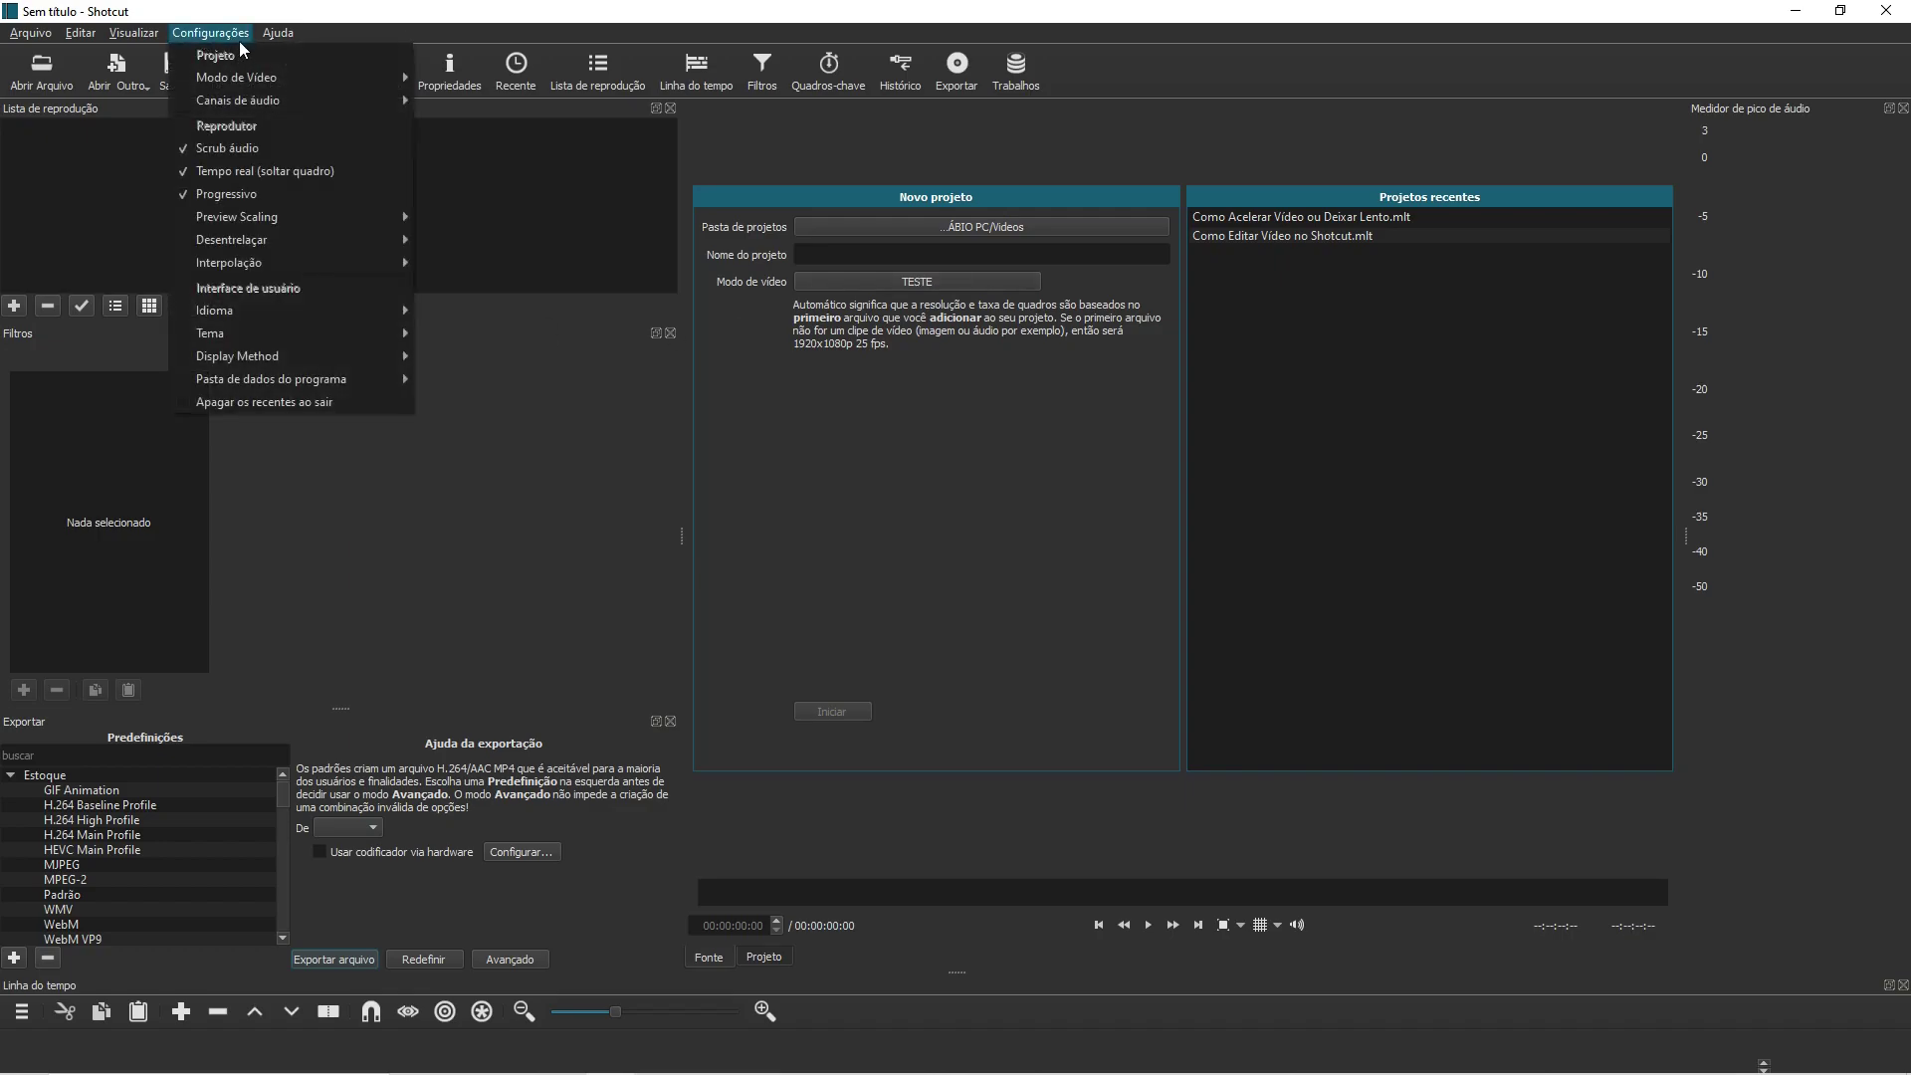
mouse_move(301, 77)
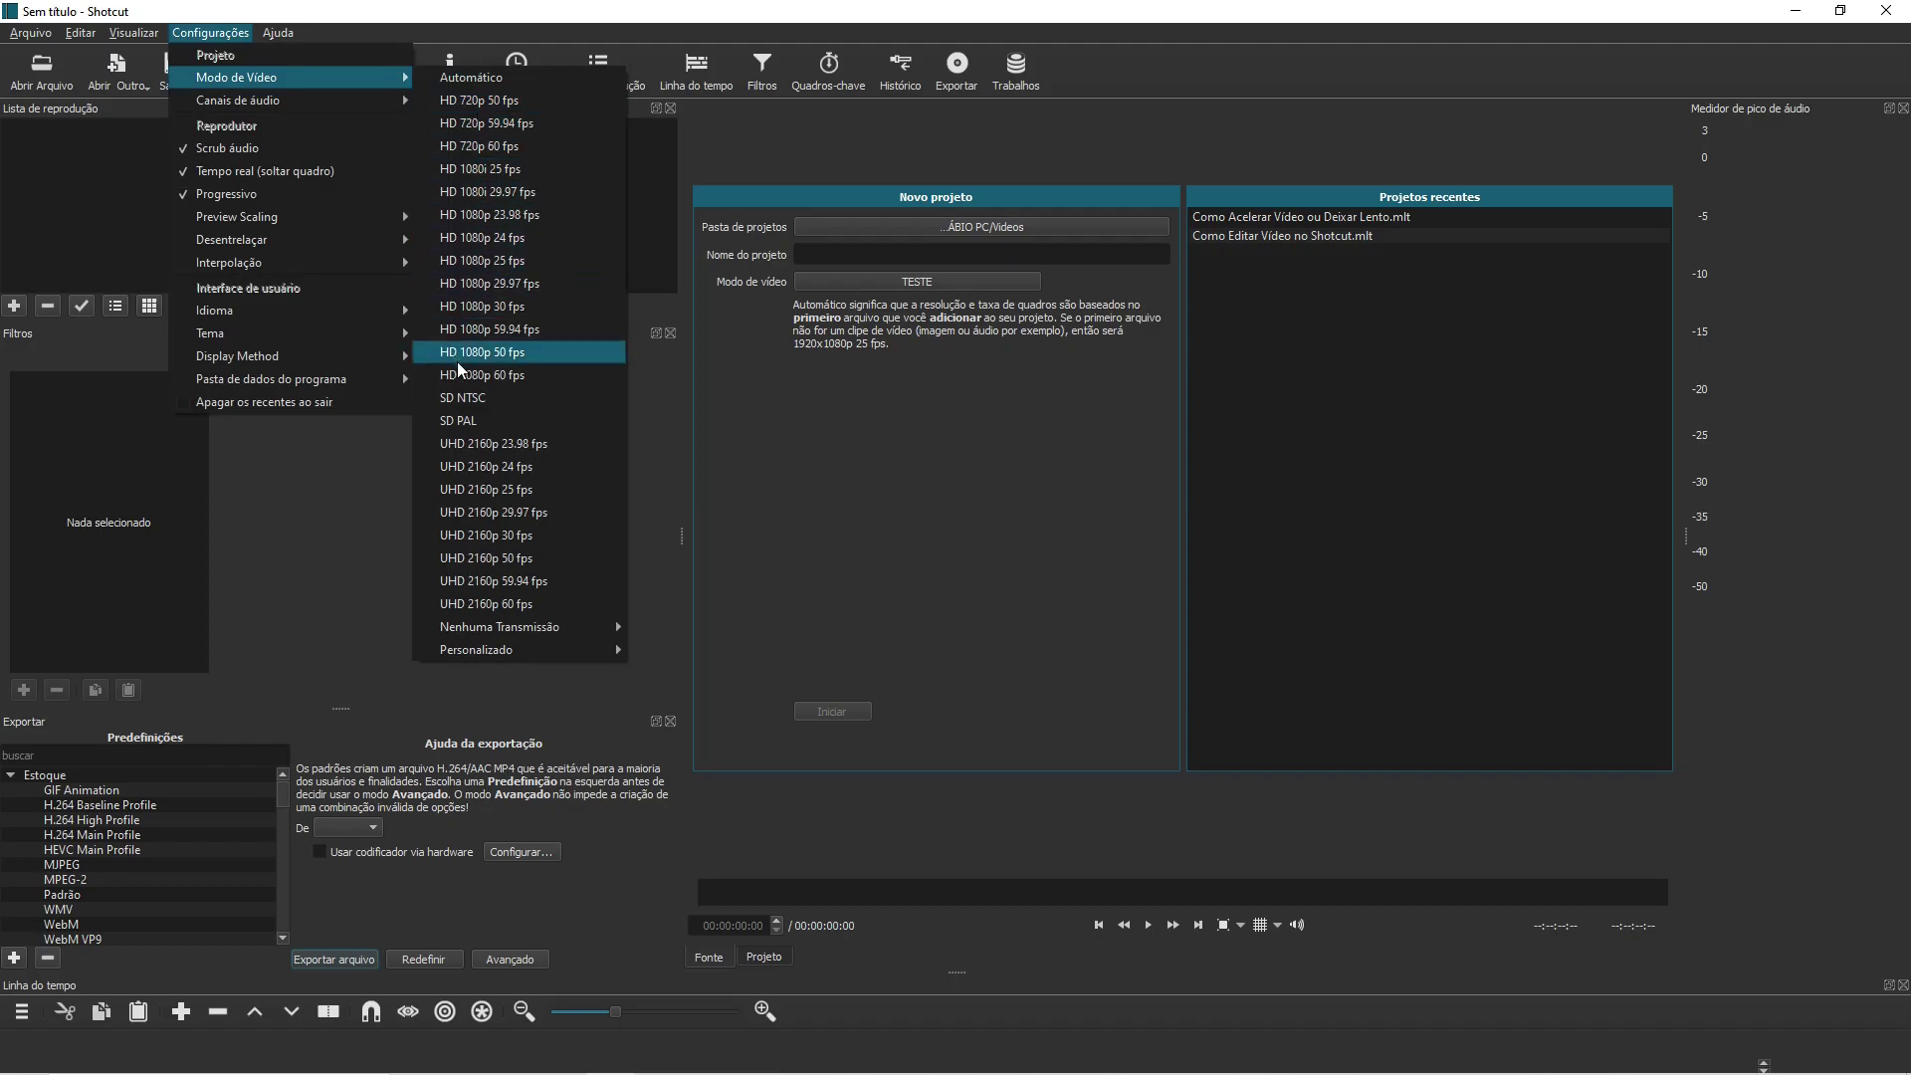
click(500, 377)
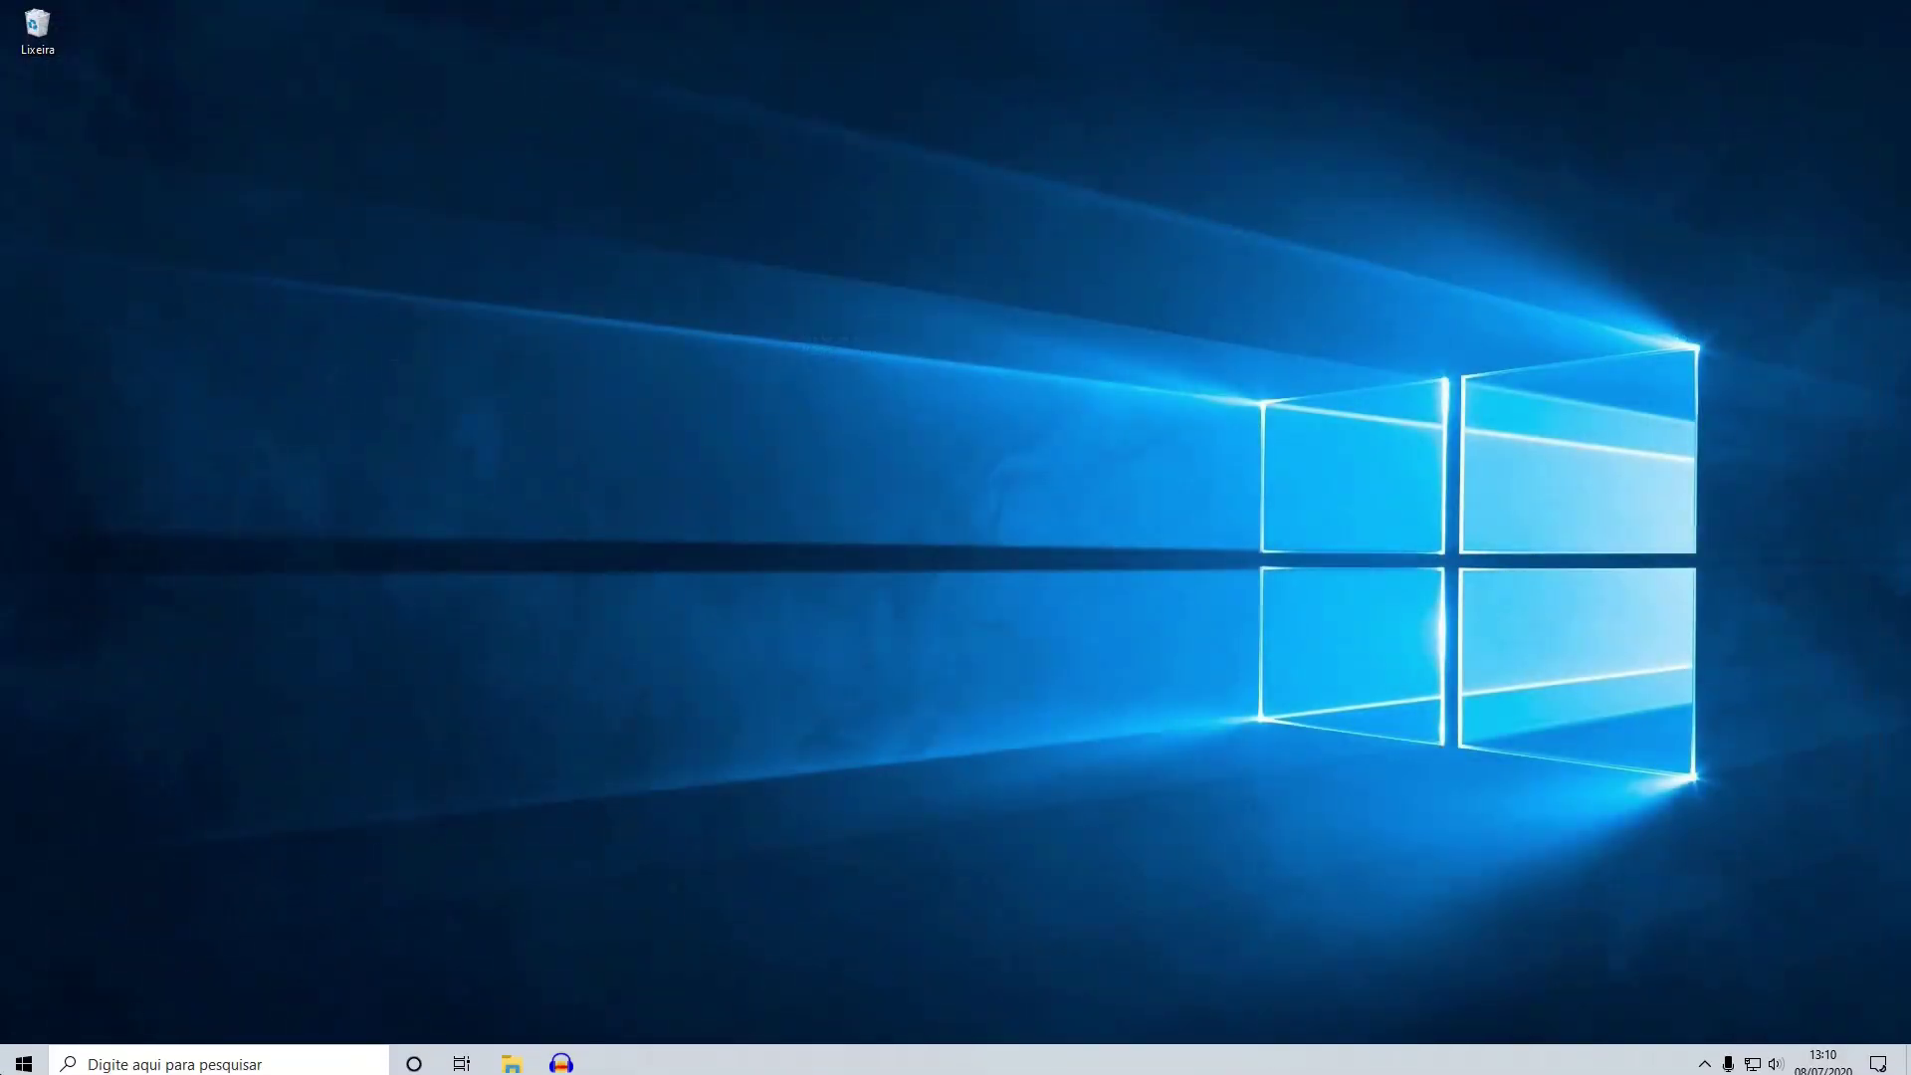
click(24, 1055)
click(582, 1015)
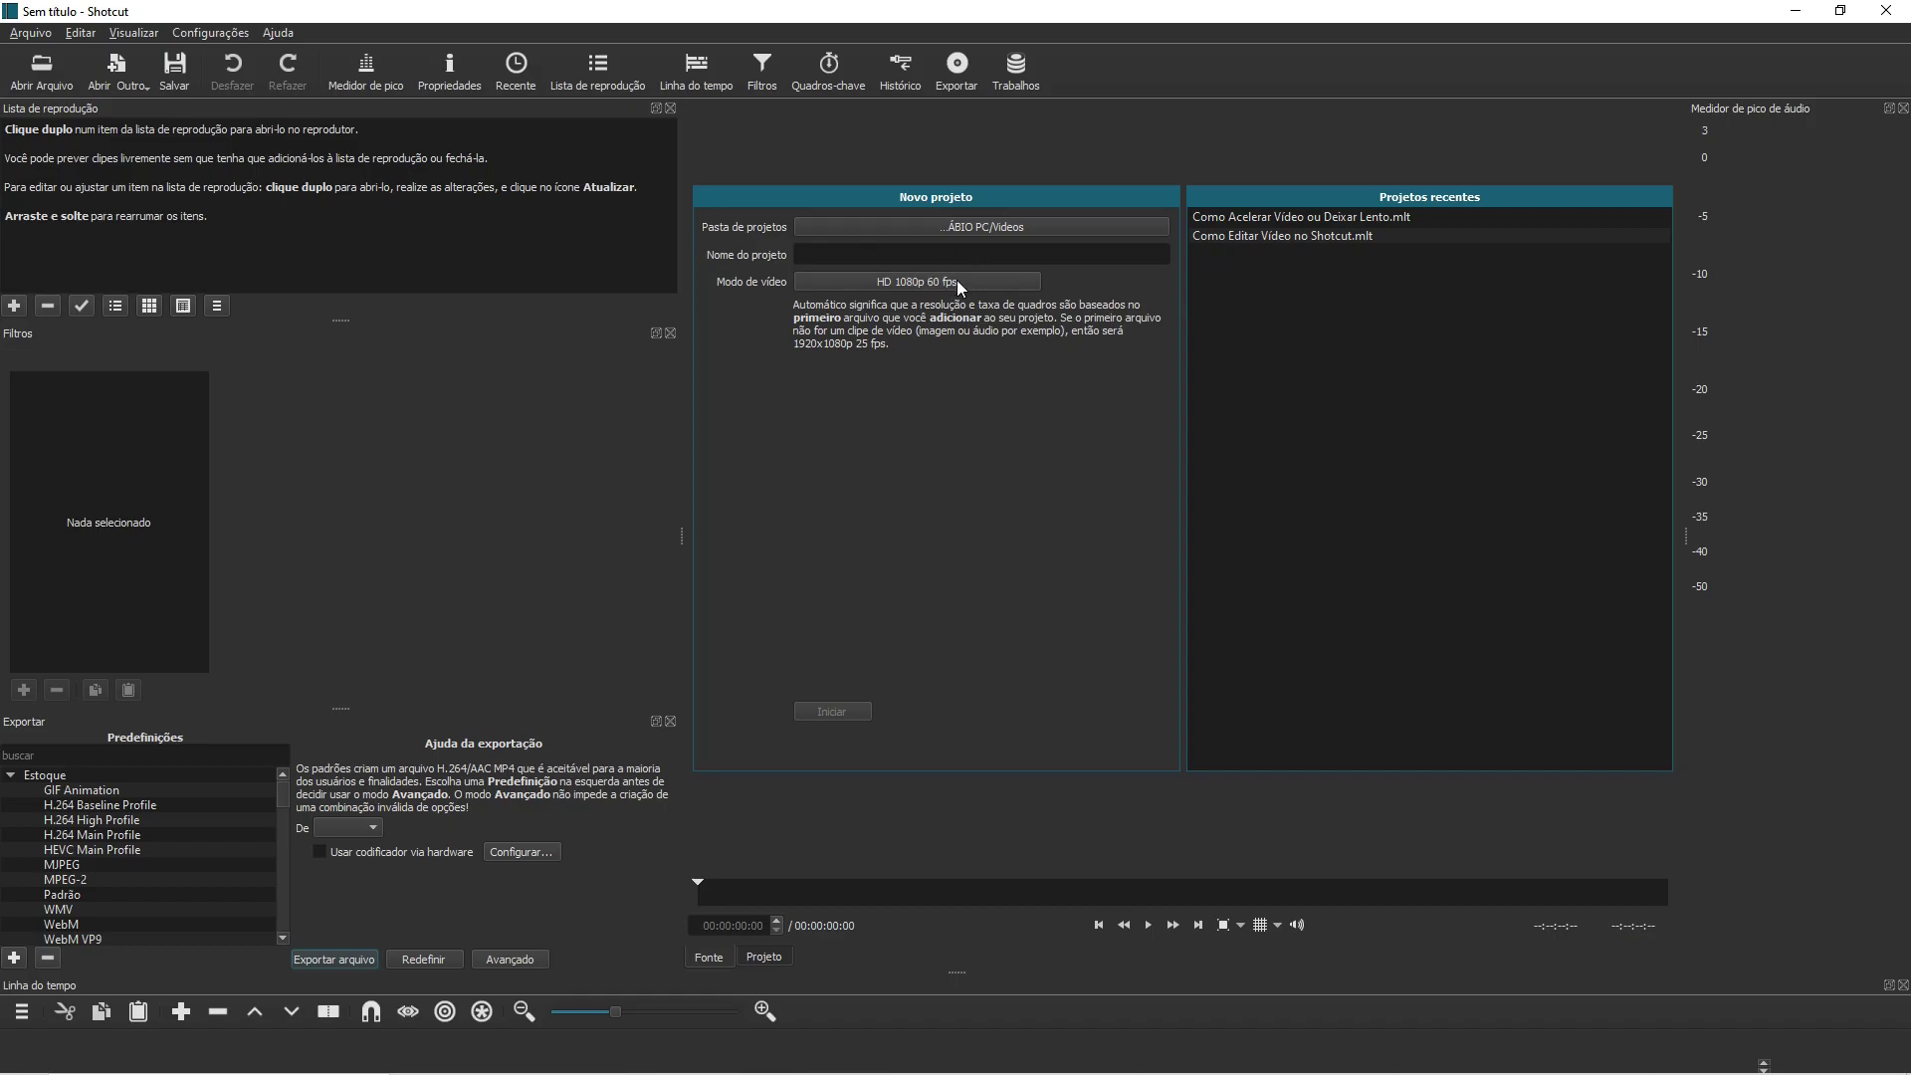
Remove the custom video mode TESTE and select HD 1080p 60 fps as the video mode
click(229, 40)
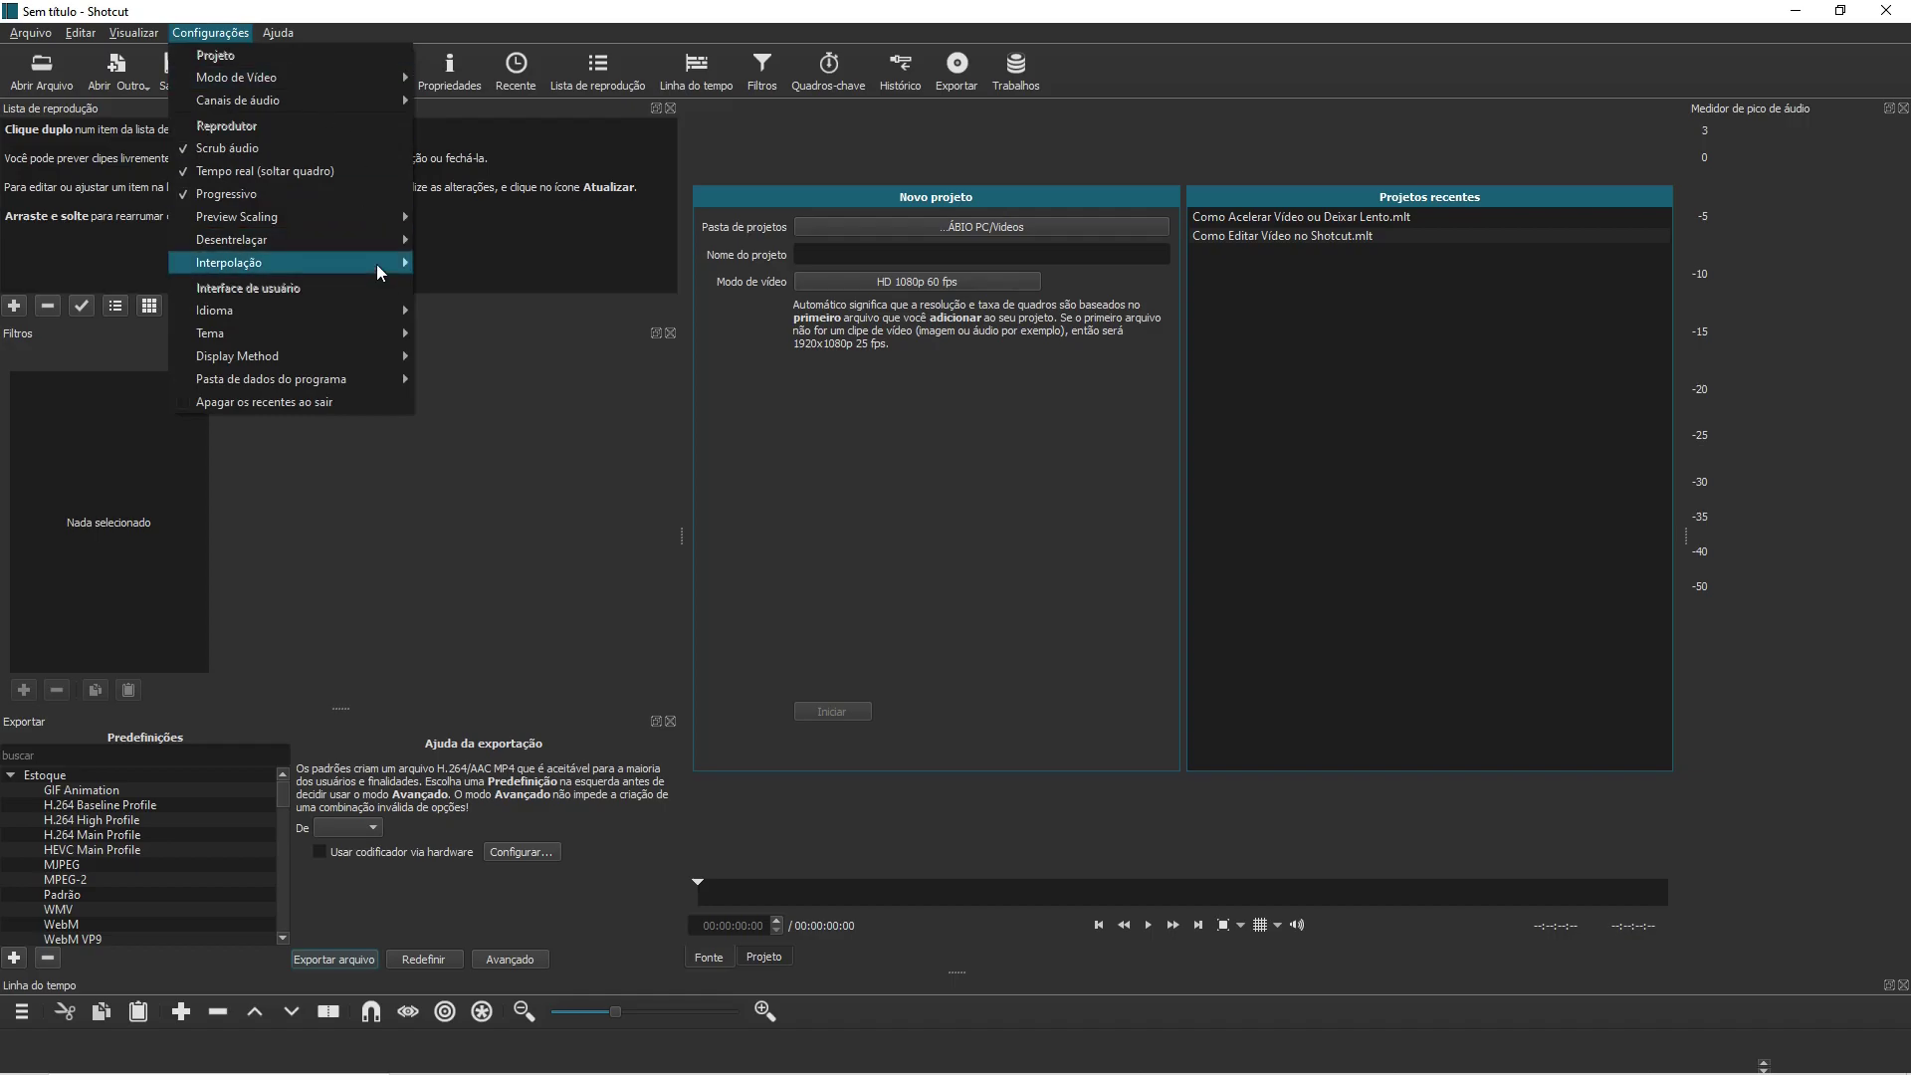
mouse_move(416, 81)
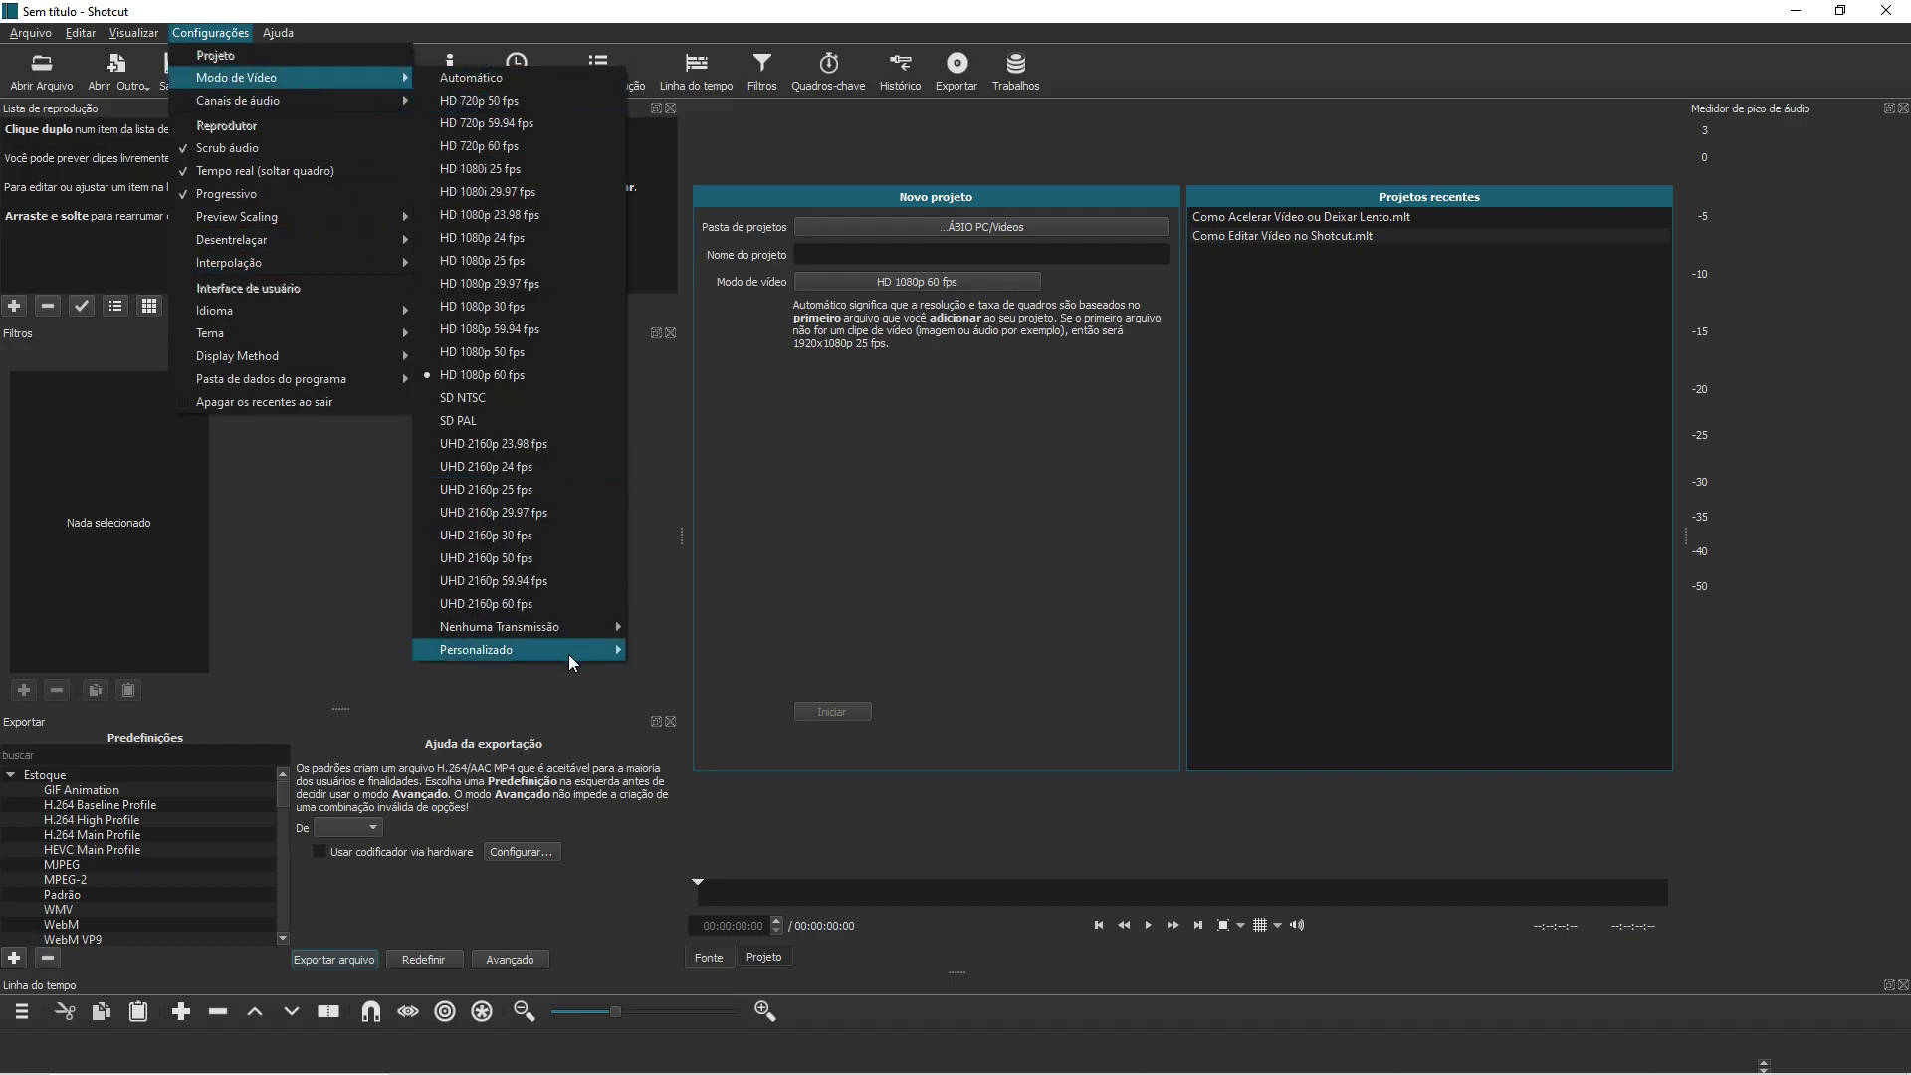
mouse_move(569, 652)
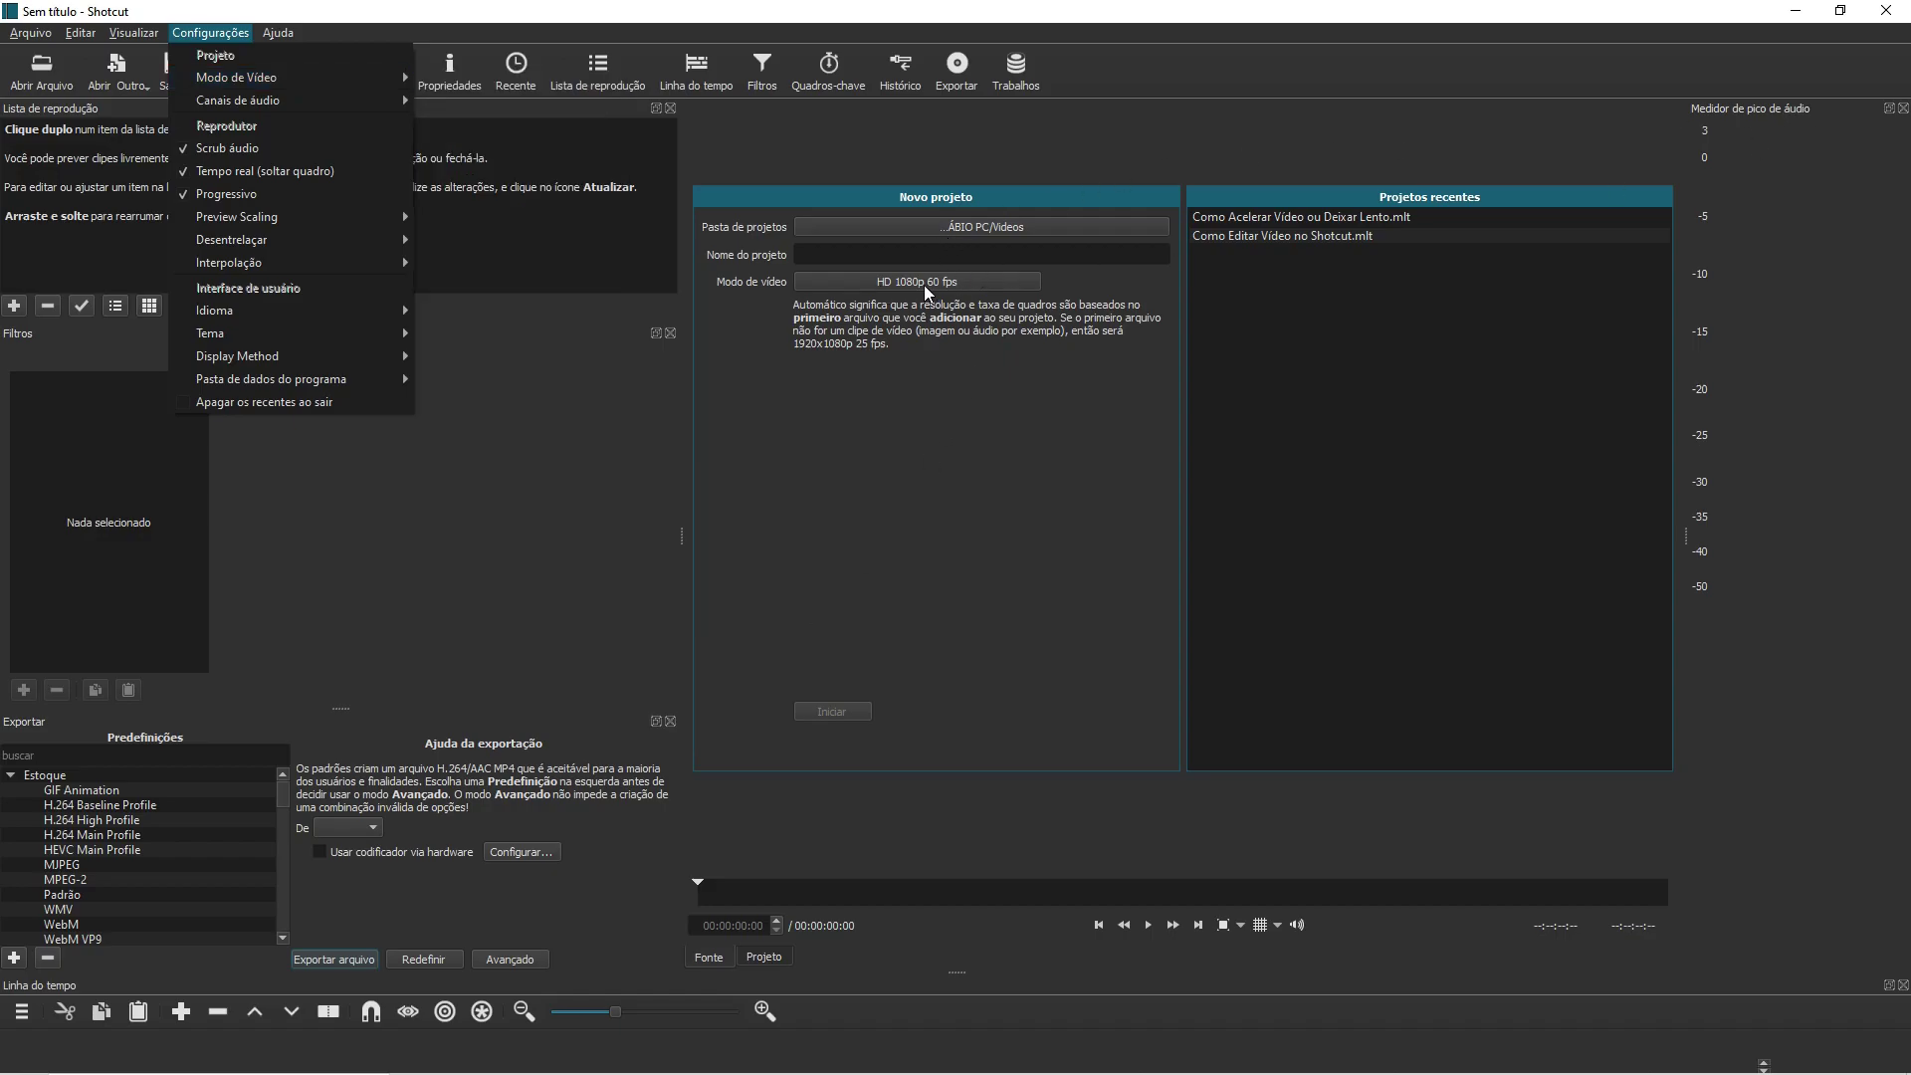
mouse_move(349, 77)
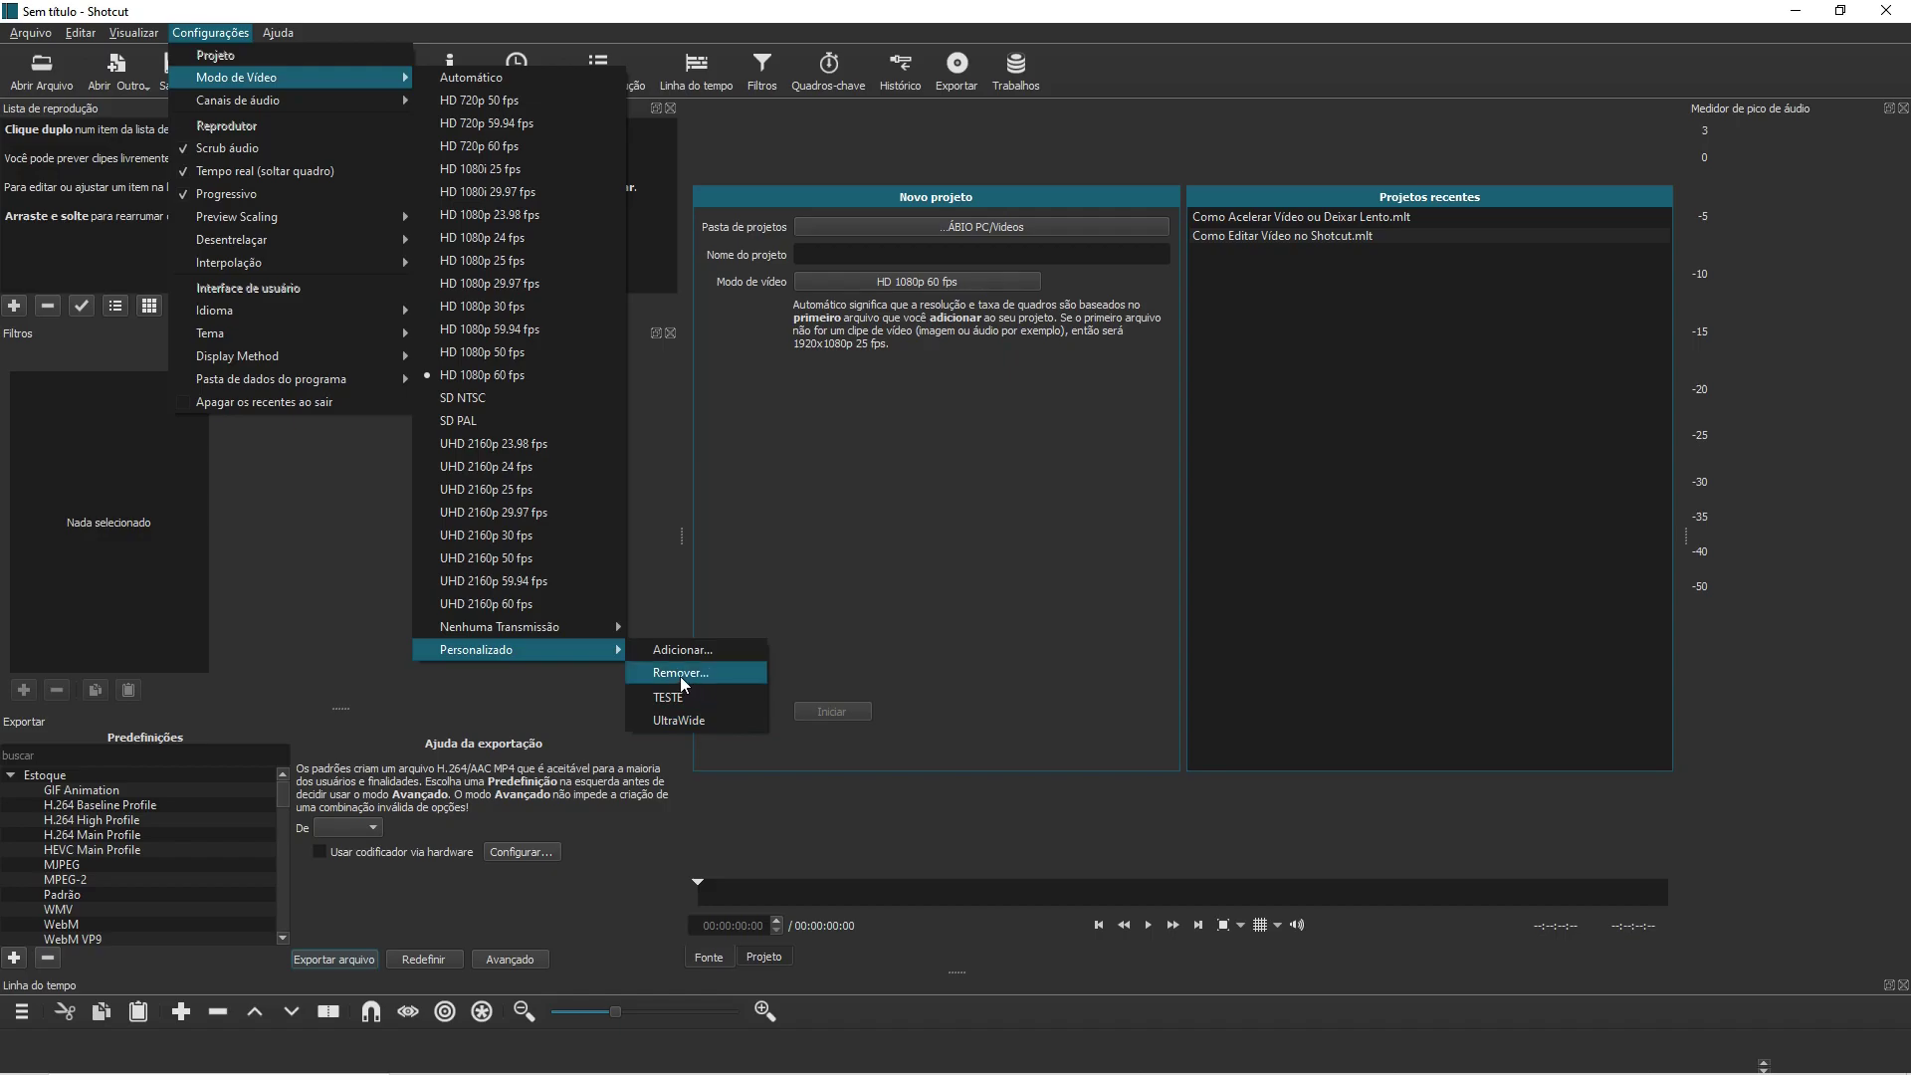
click(689, 675)
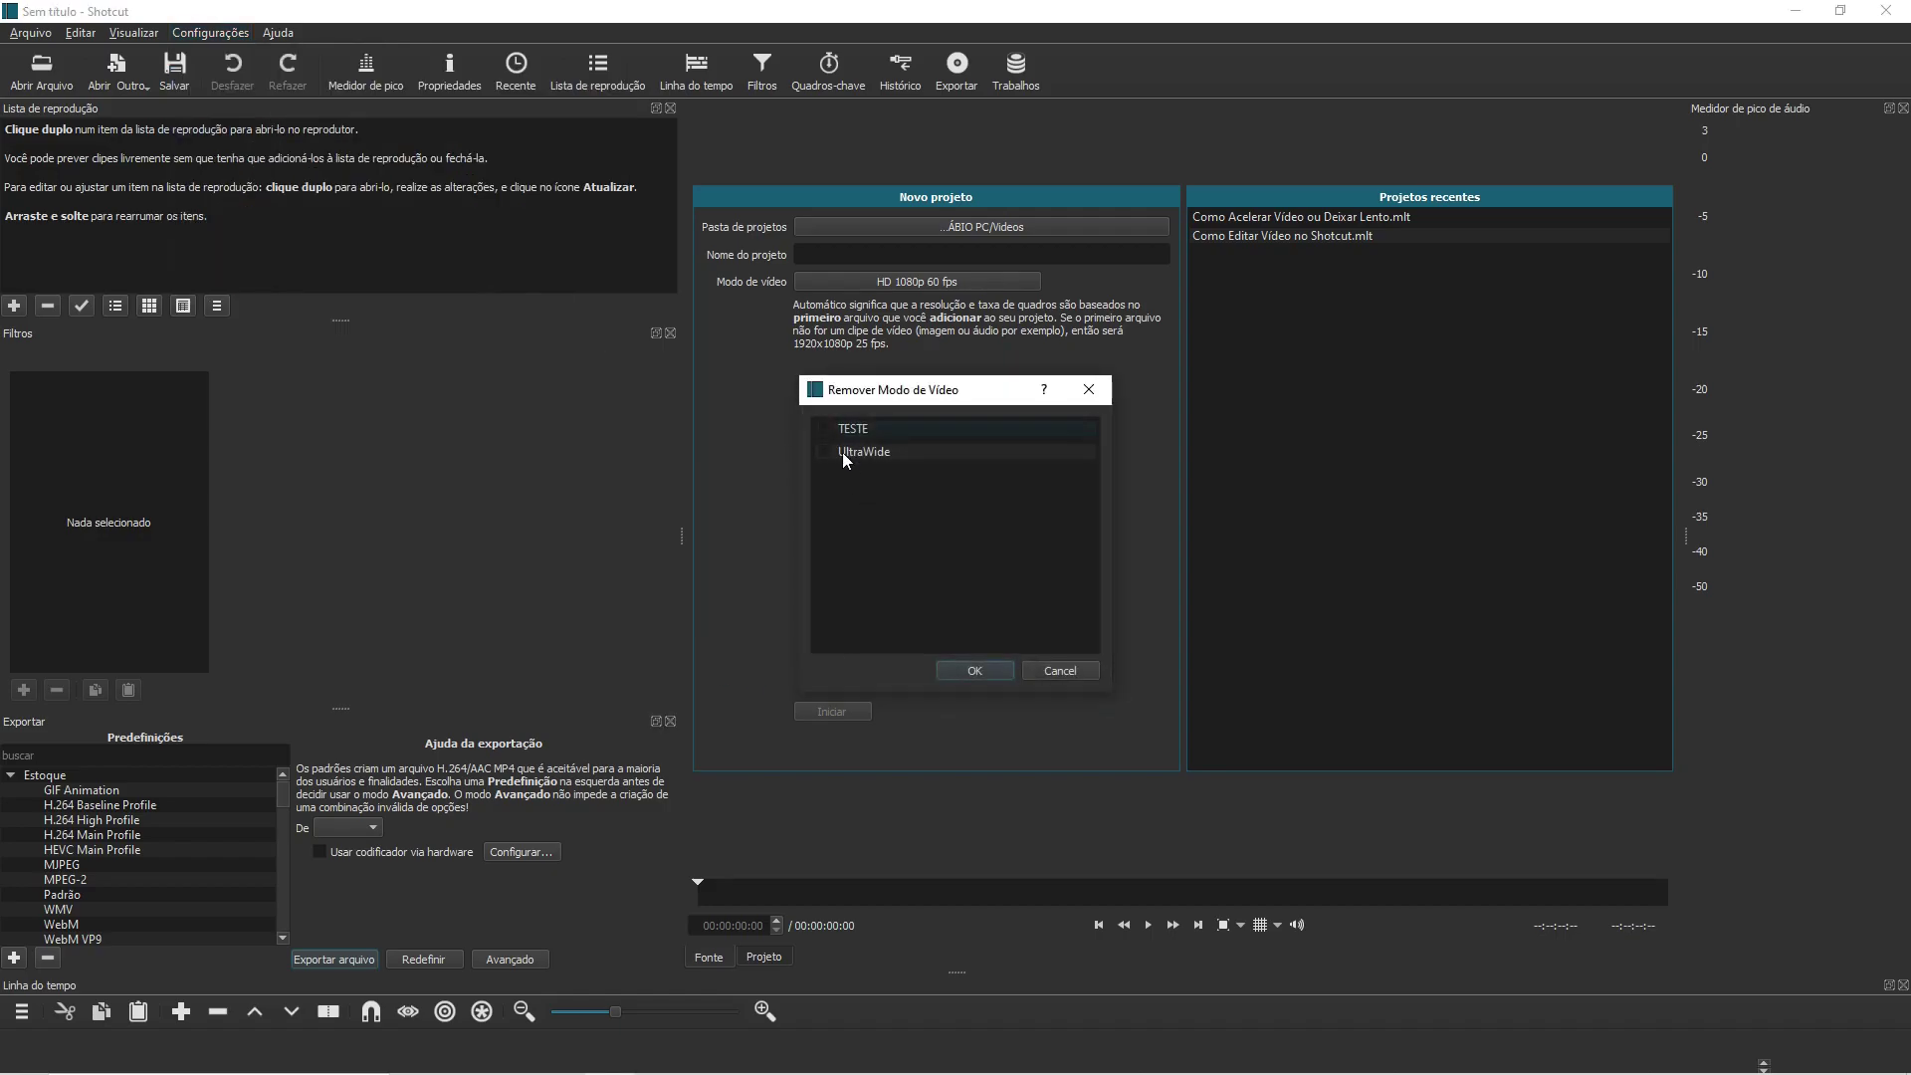
click(988, 670)
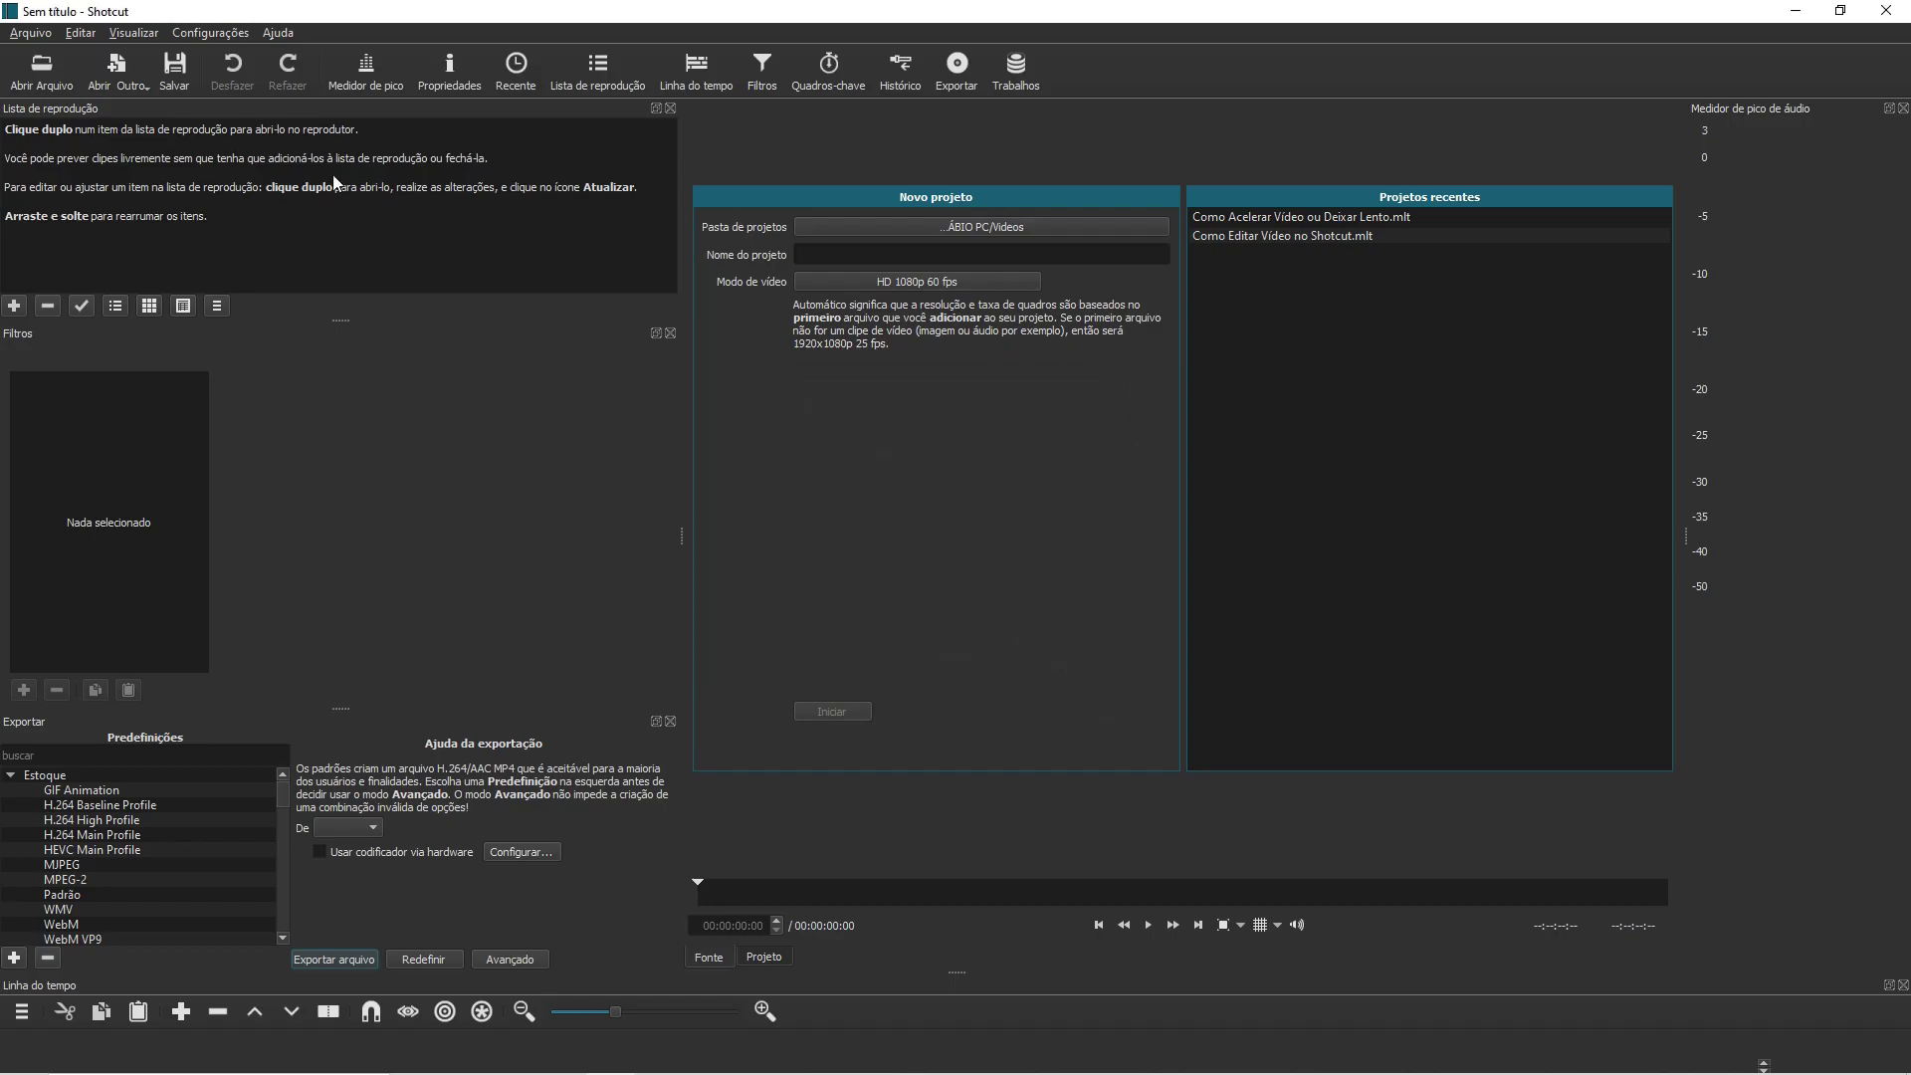
click(212, 34)
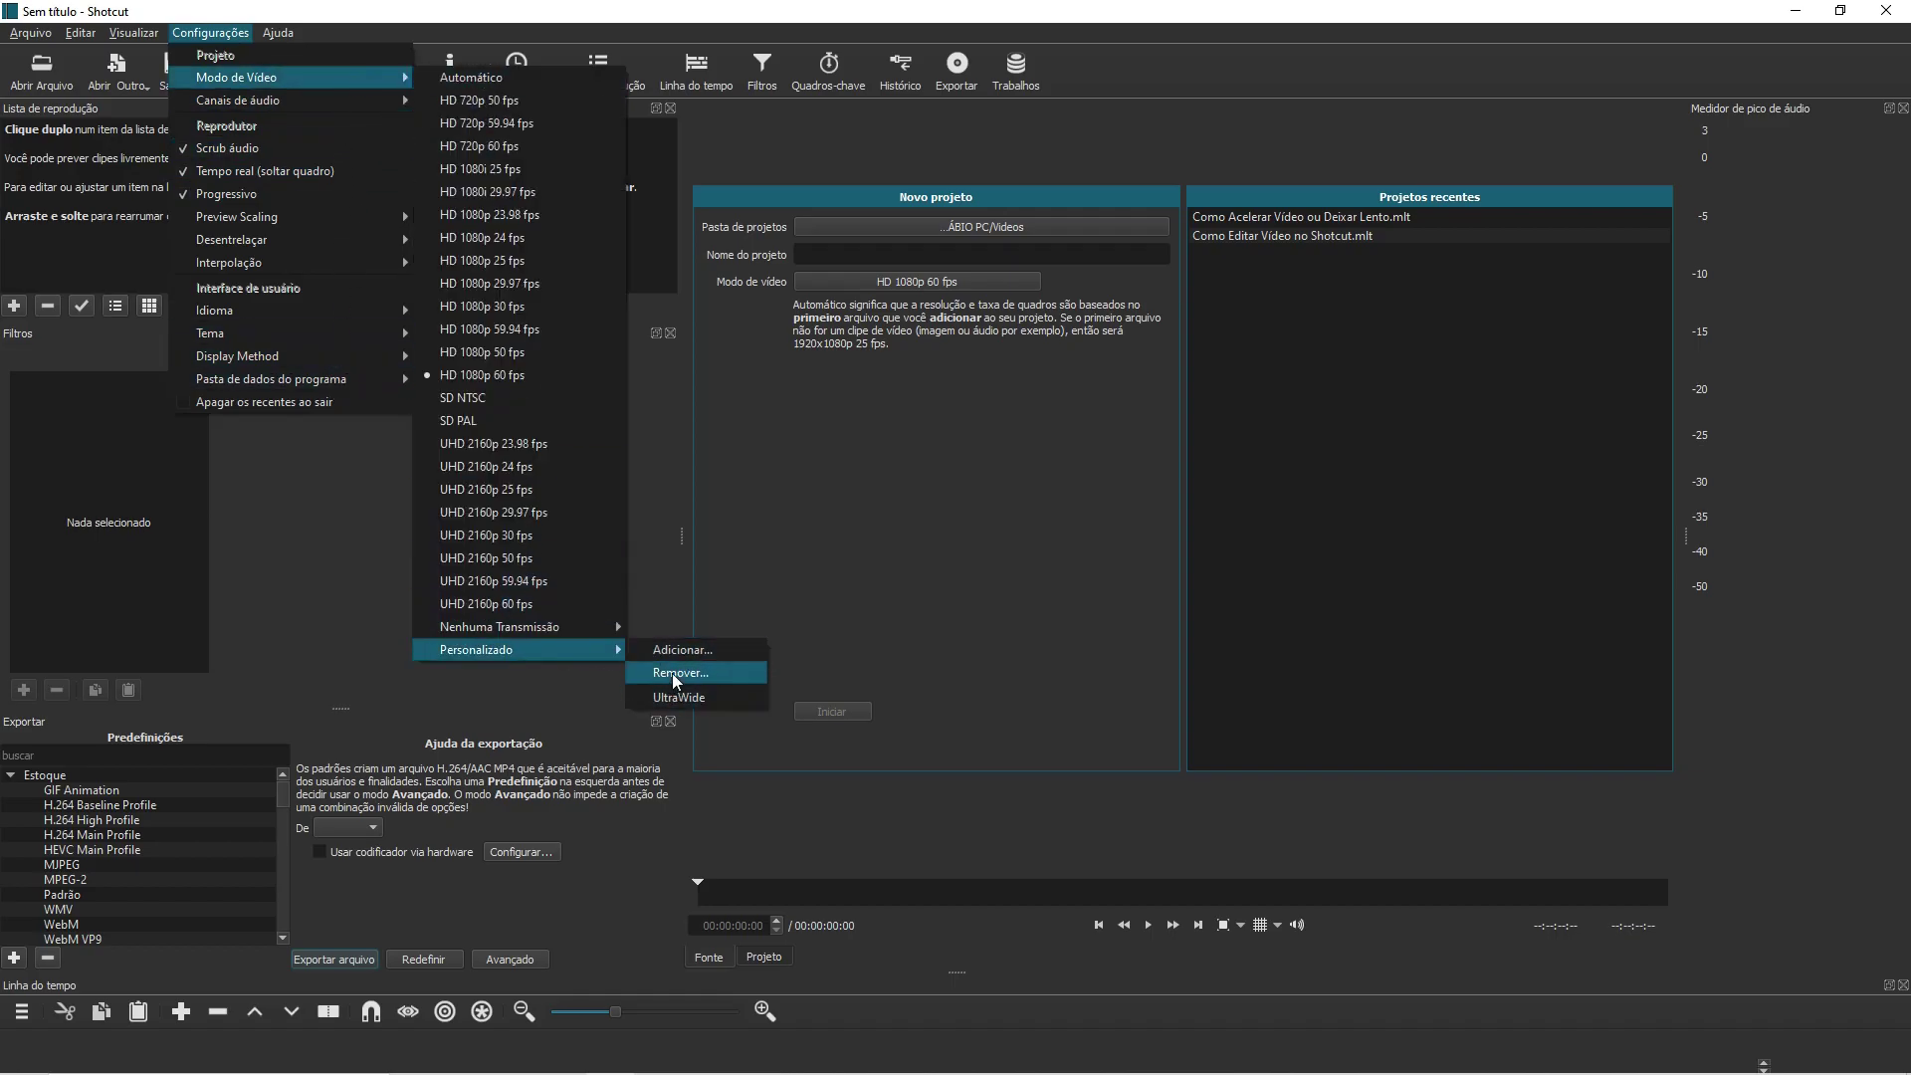
click(494, 374)
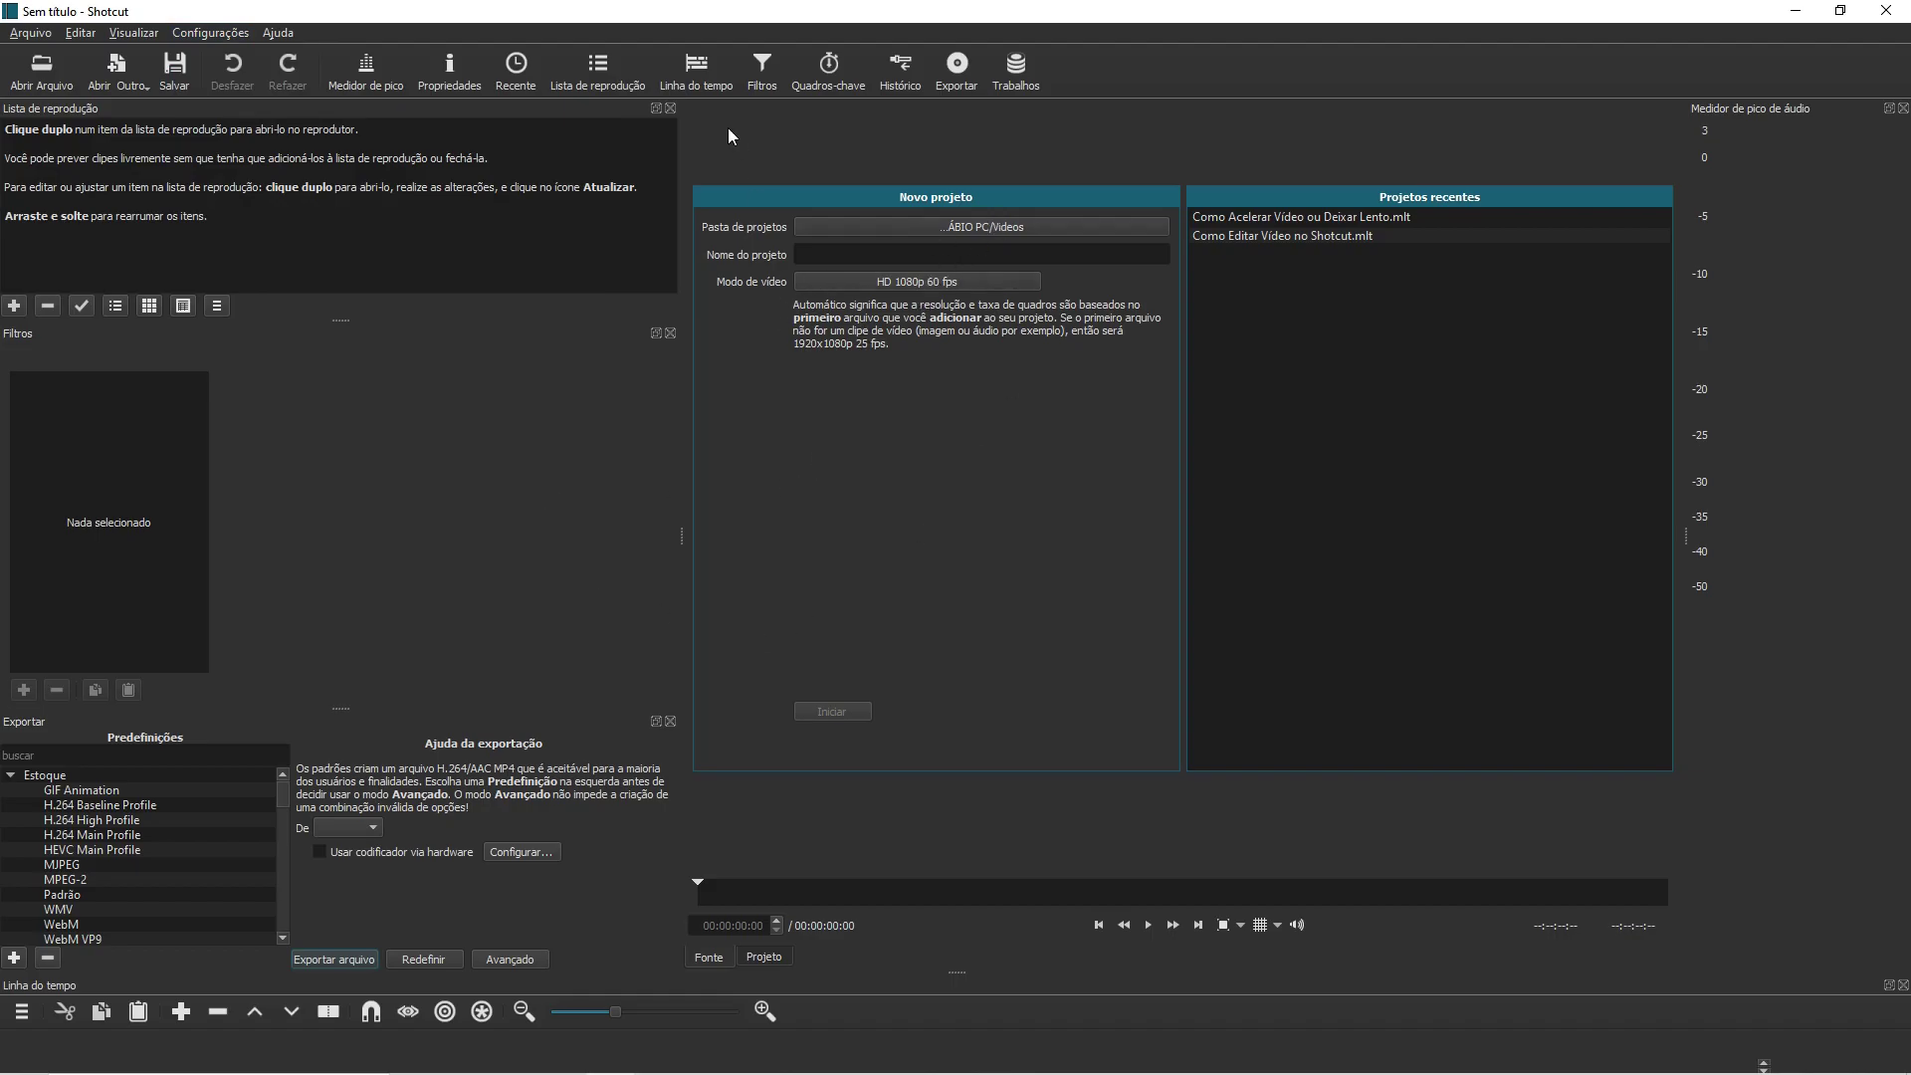
Close the playlist, filters, export, audio peak meter and timeline panels to clear the workspace
click(670, 108)
click(670, 108)
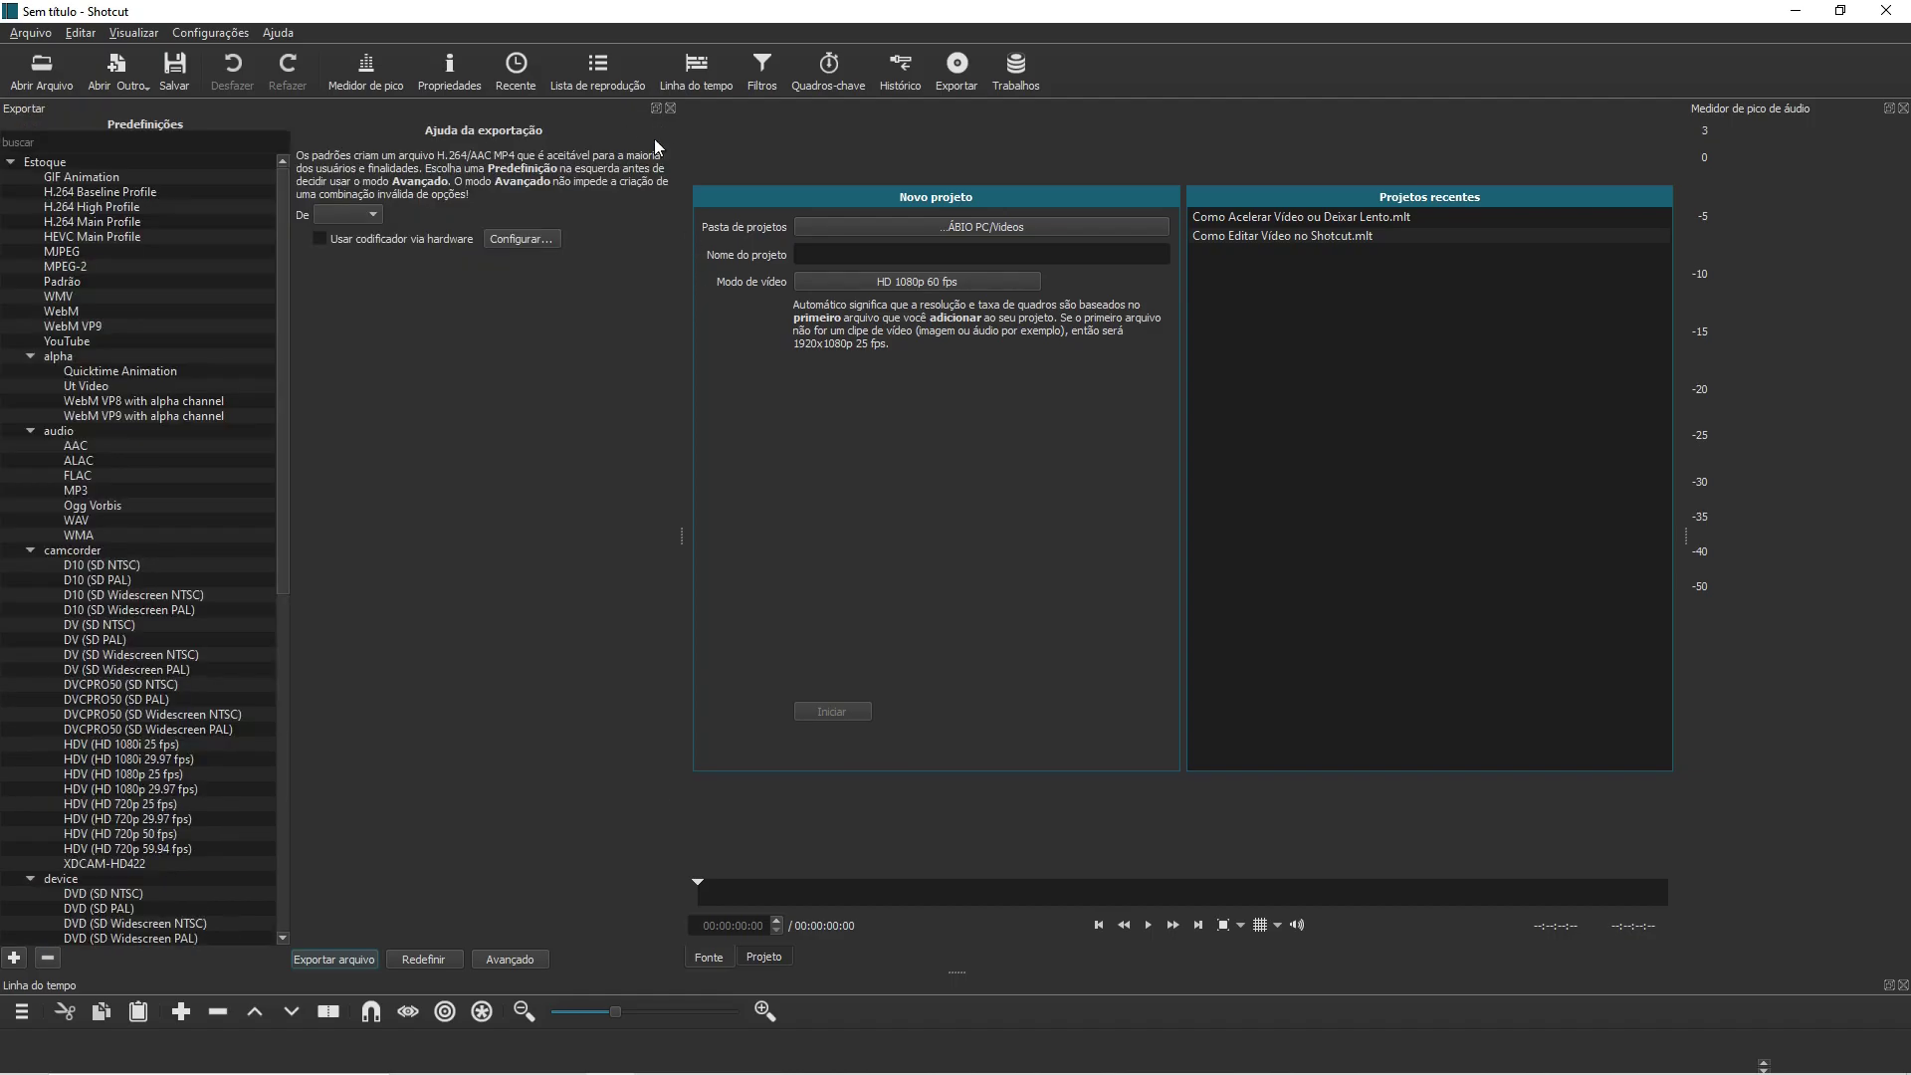
click(670, 108)
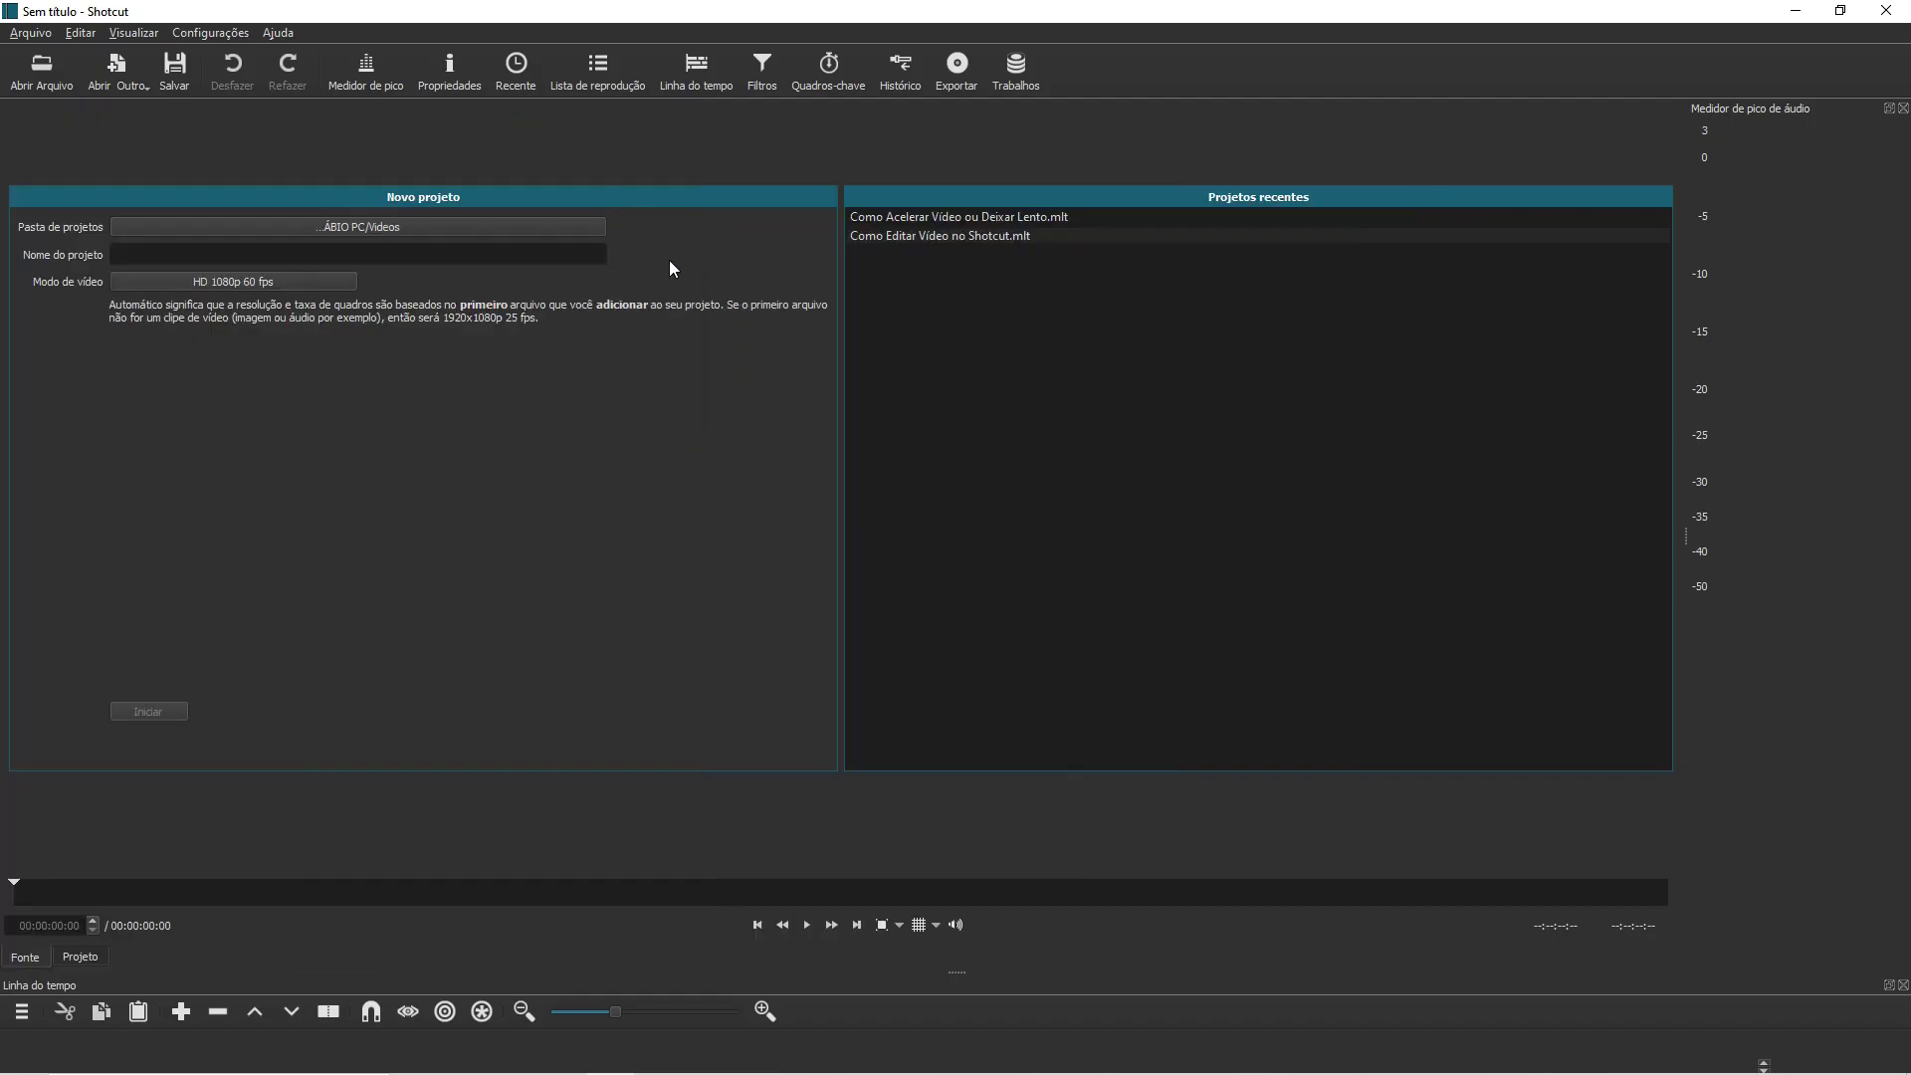
click(1903, 107)
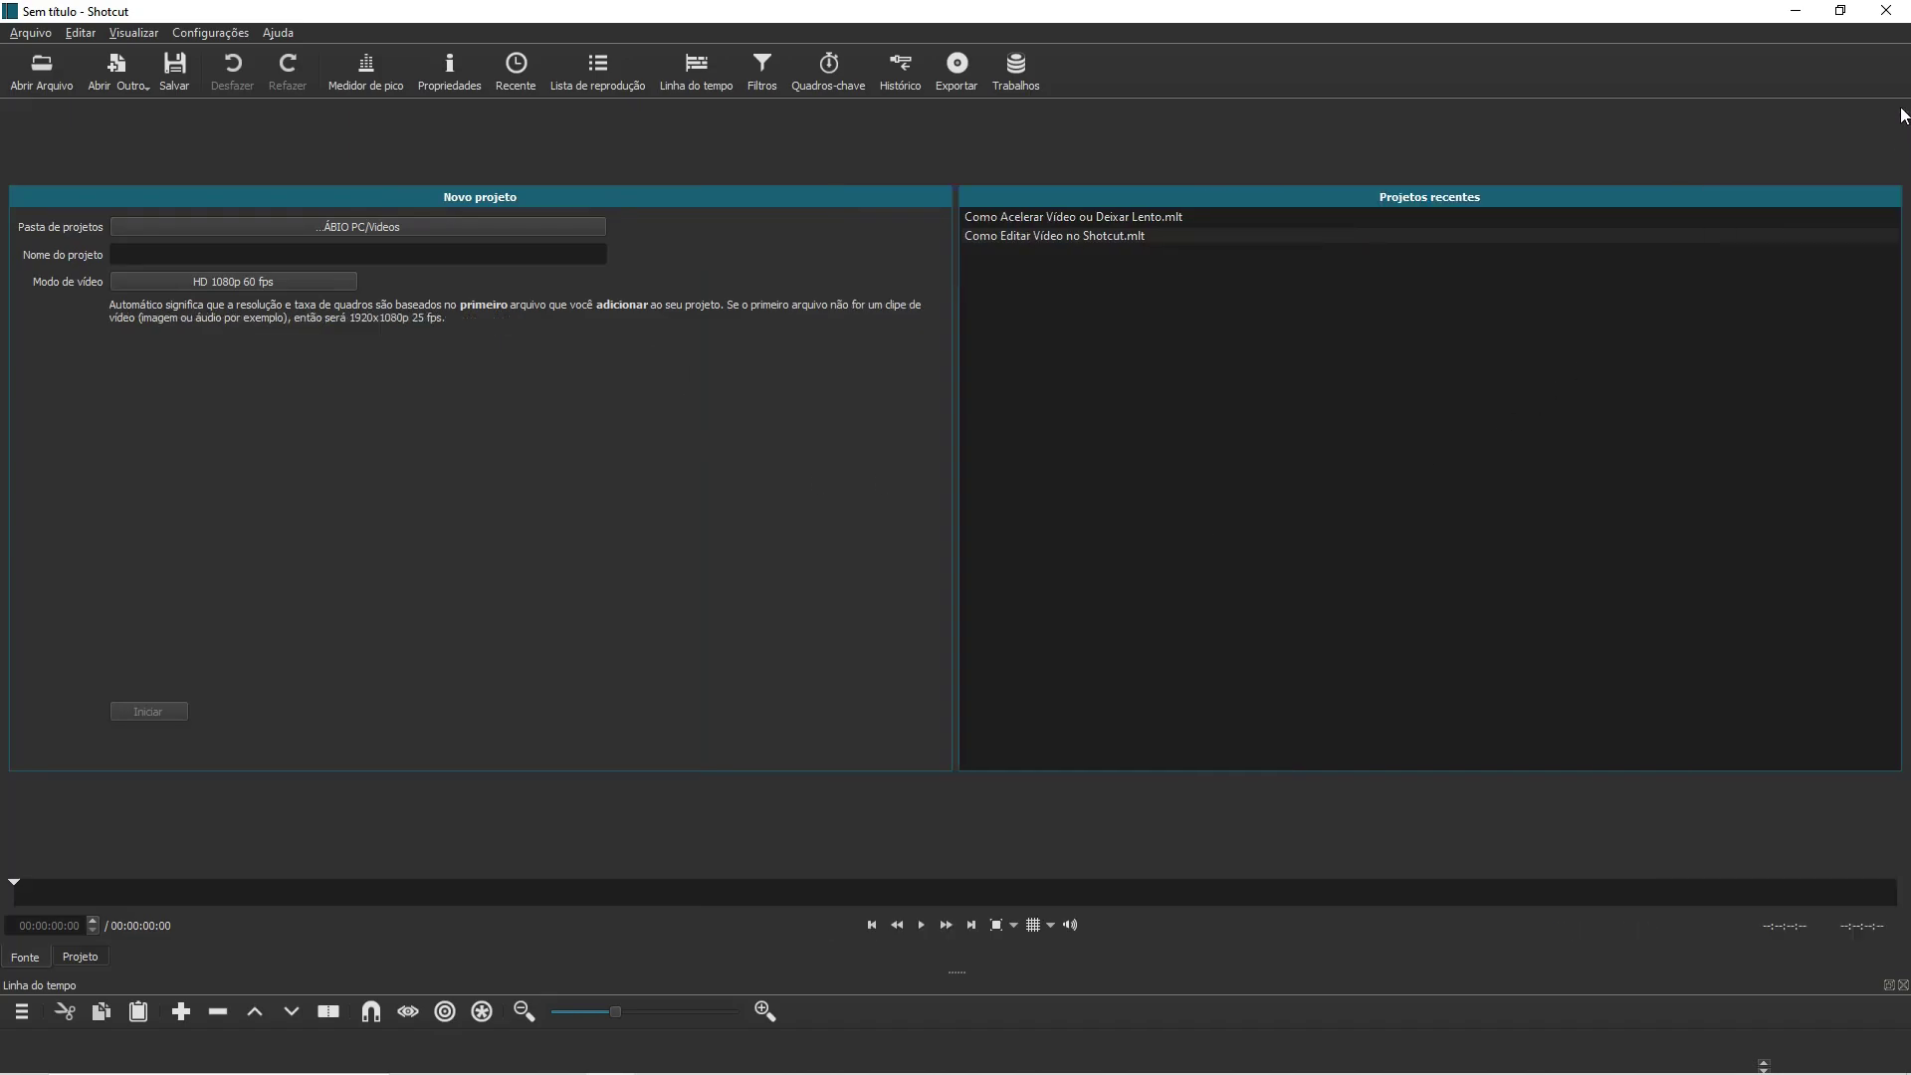
click(1903, 984)
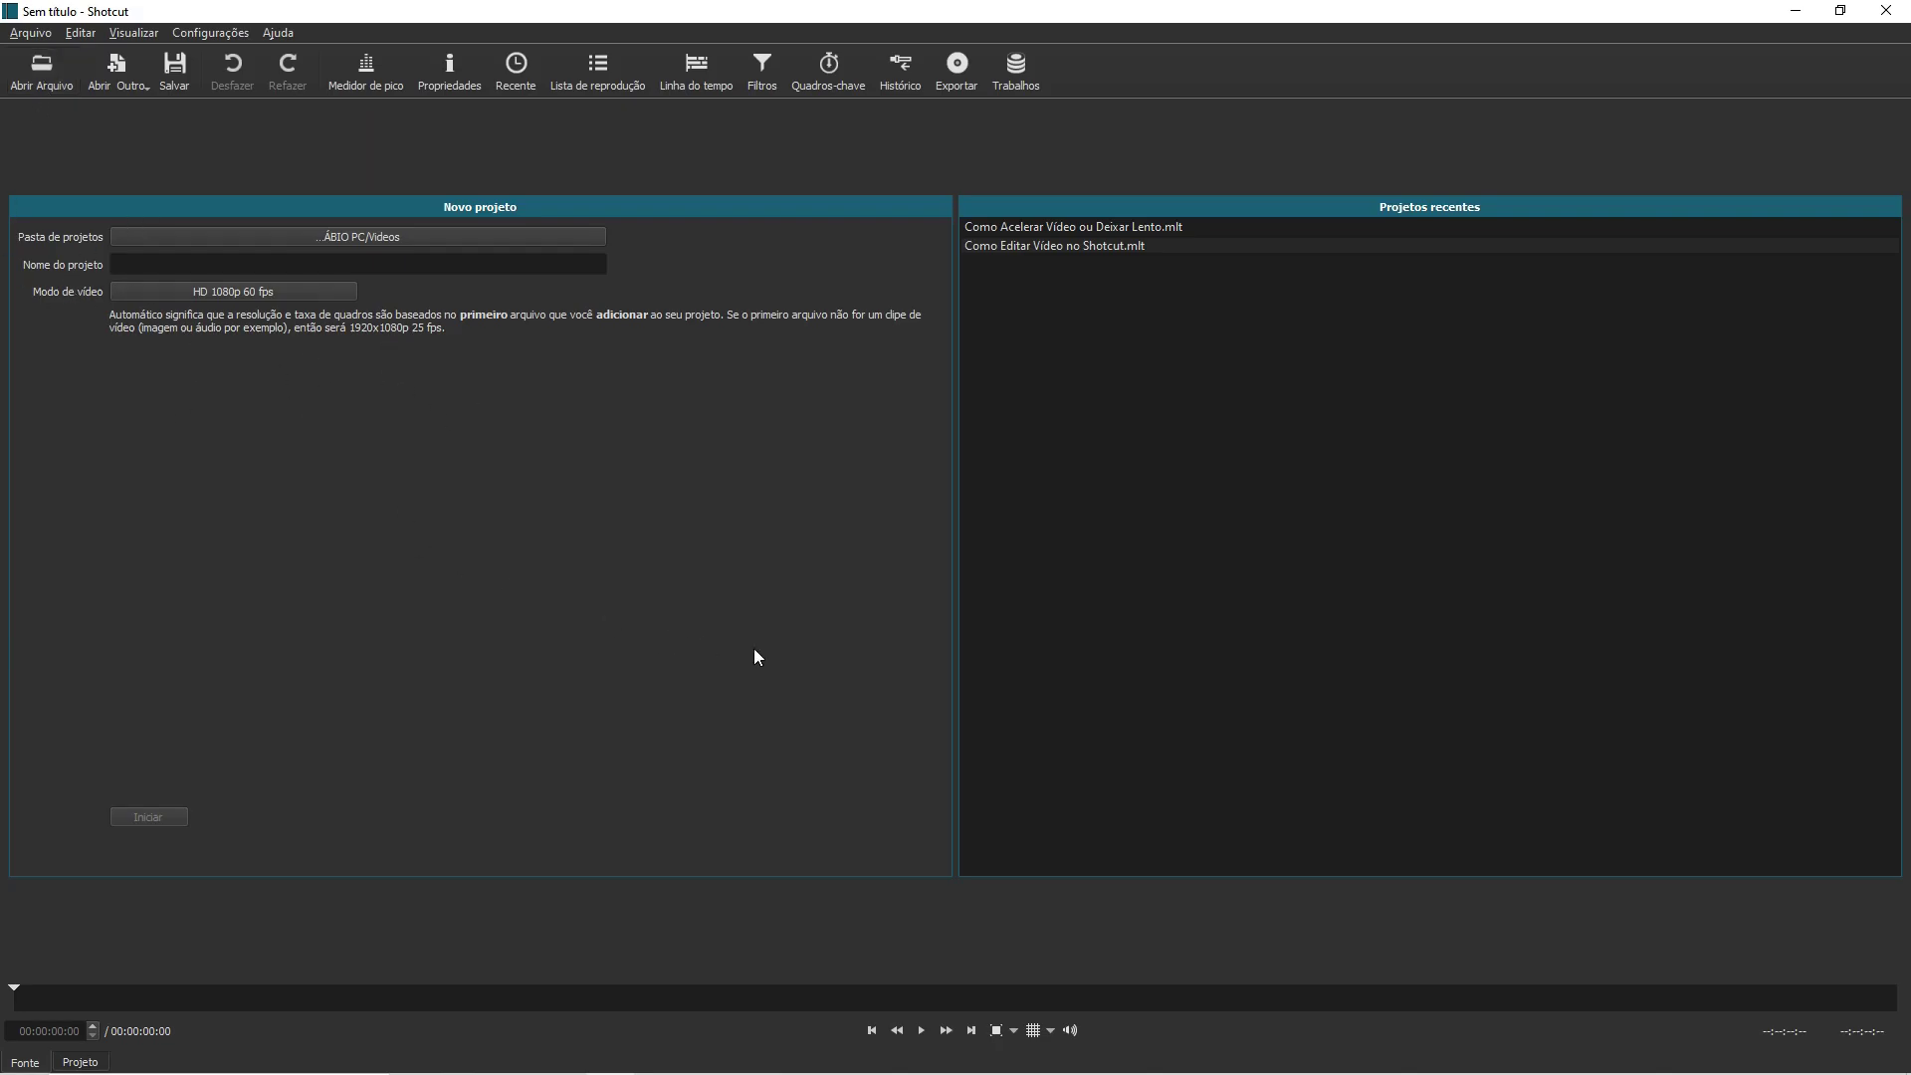
Open the video ADSENSE OU NETWORK - MINHA OPINIÃO SOBRE O ASSUNTO.mp4 and pause its playback
click(40, 80)
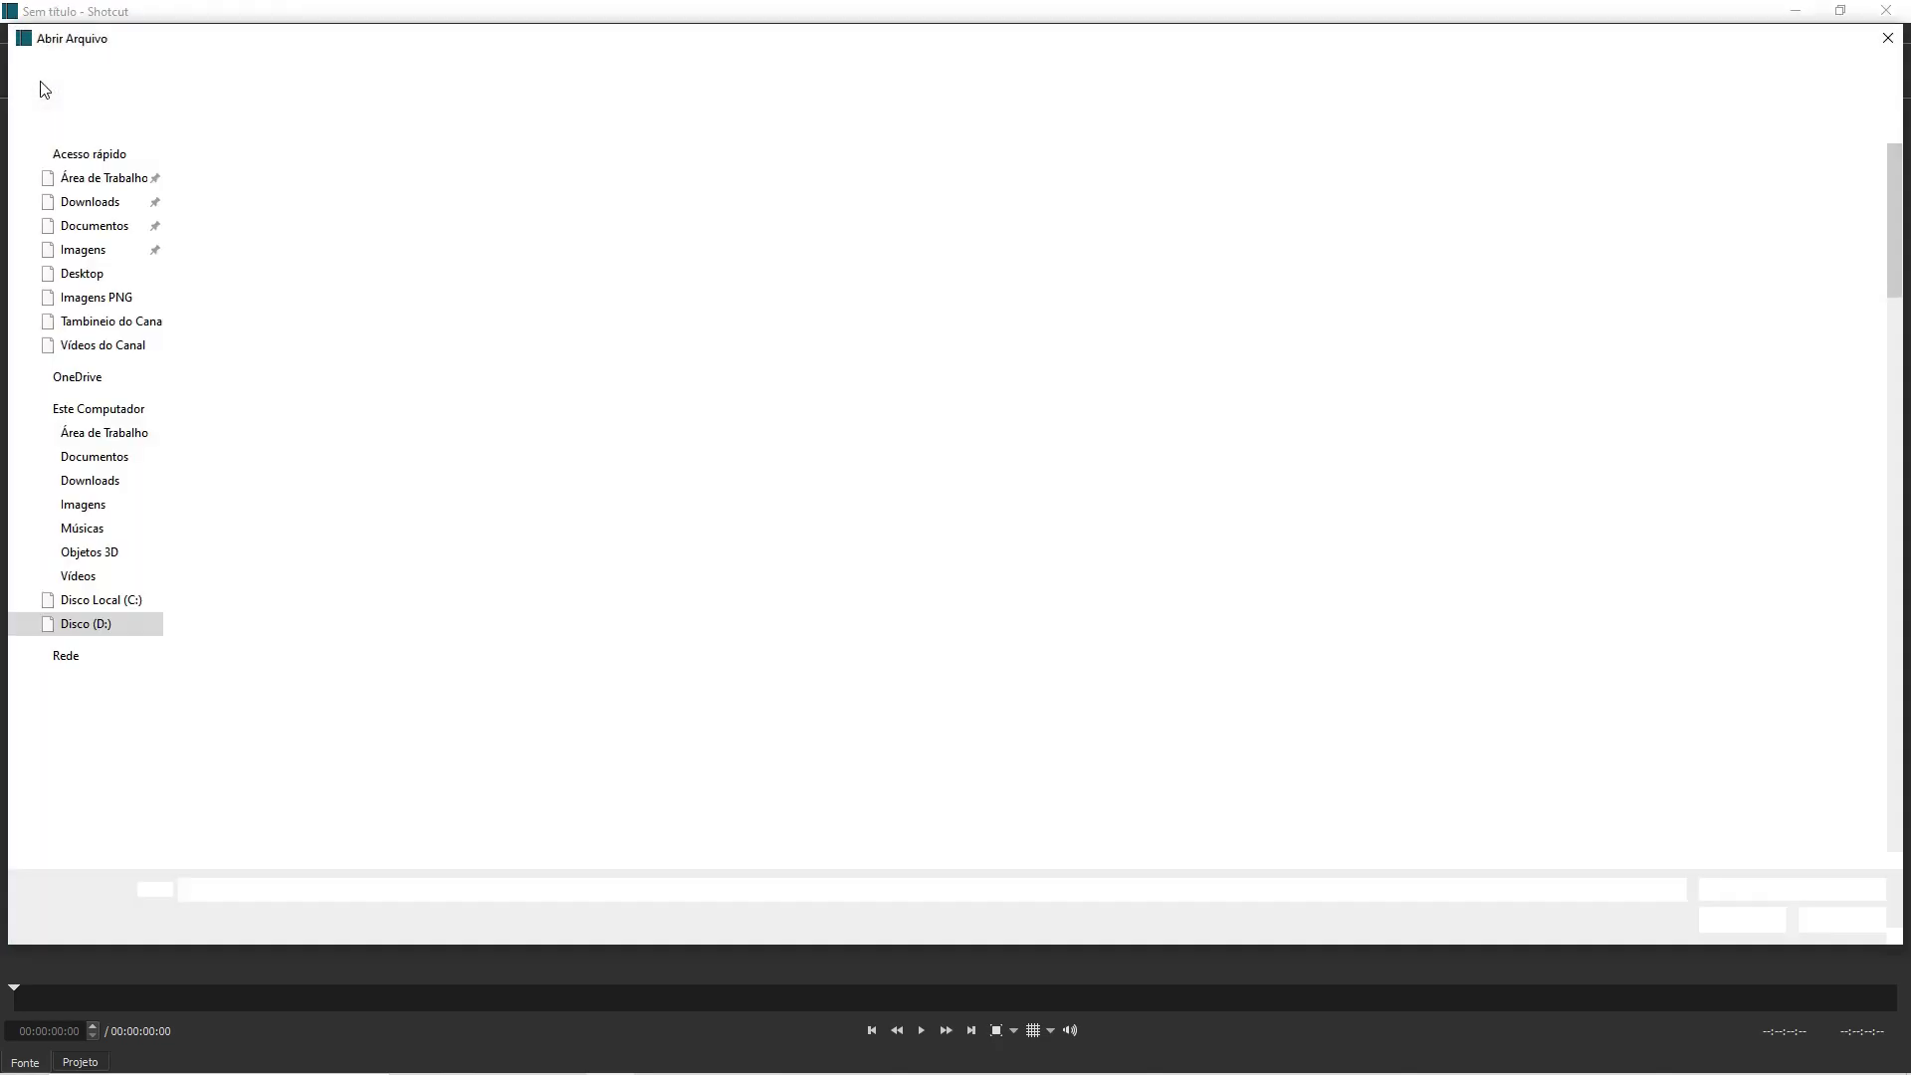
click(659, 204)
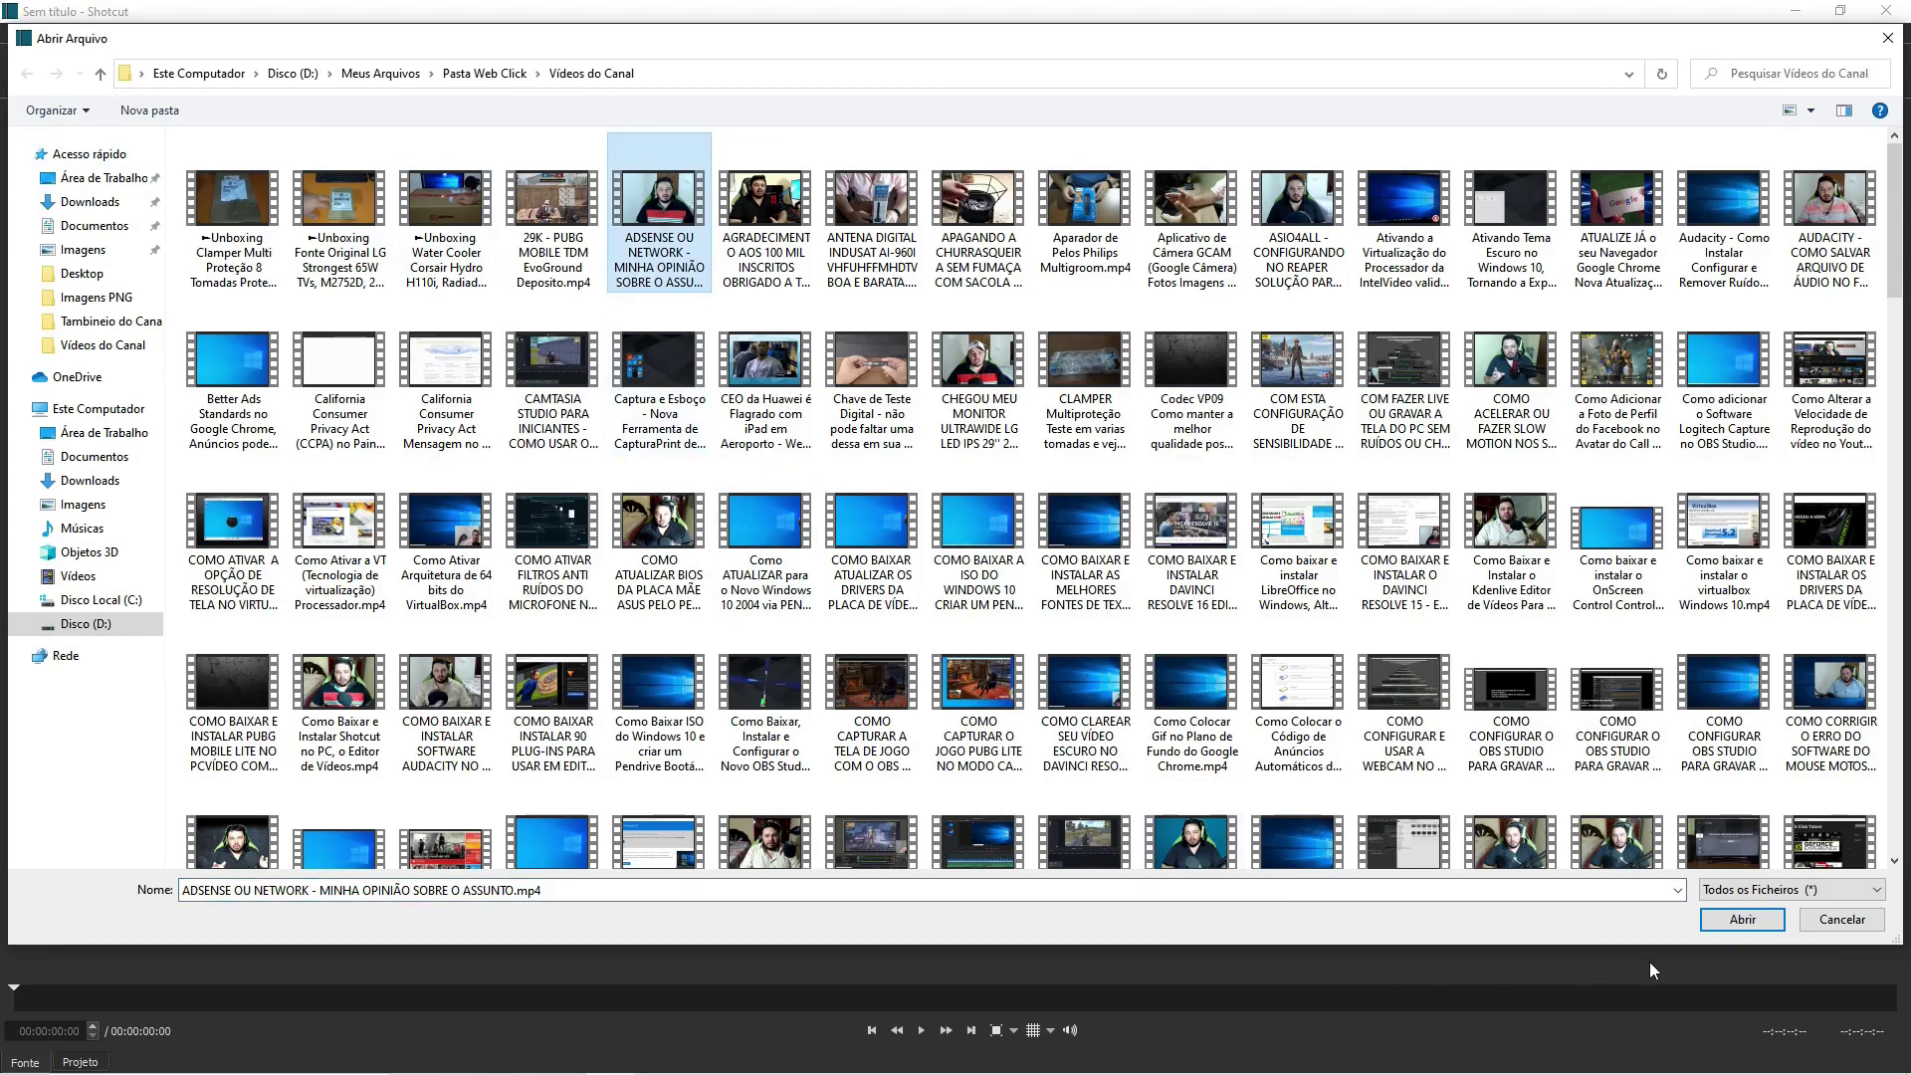
click(1741, 921)
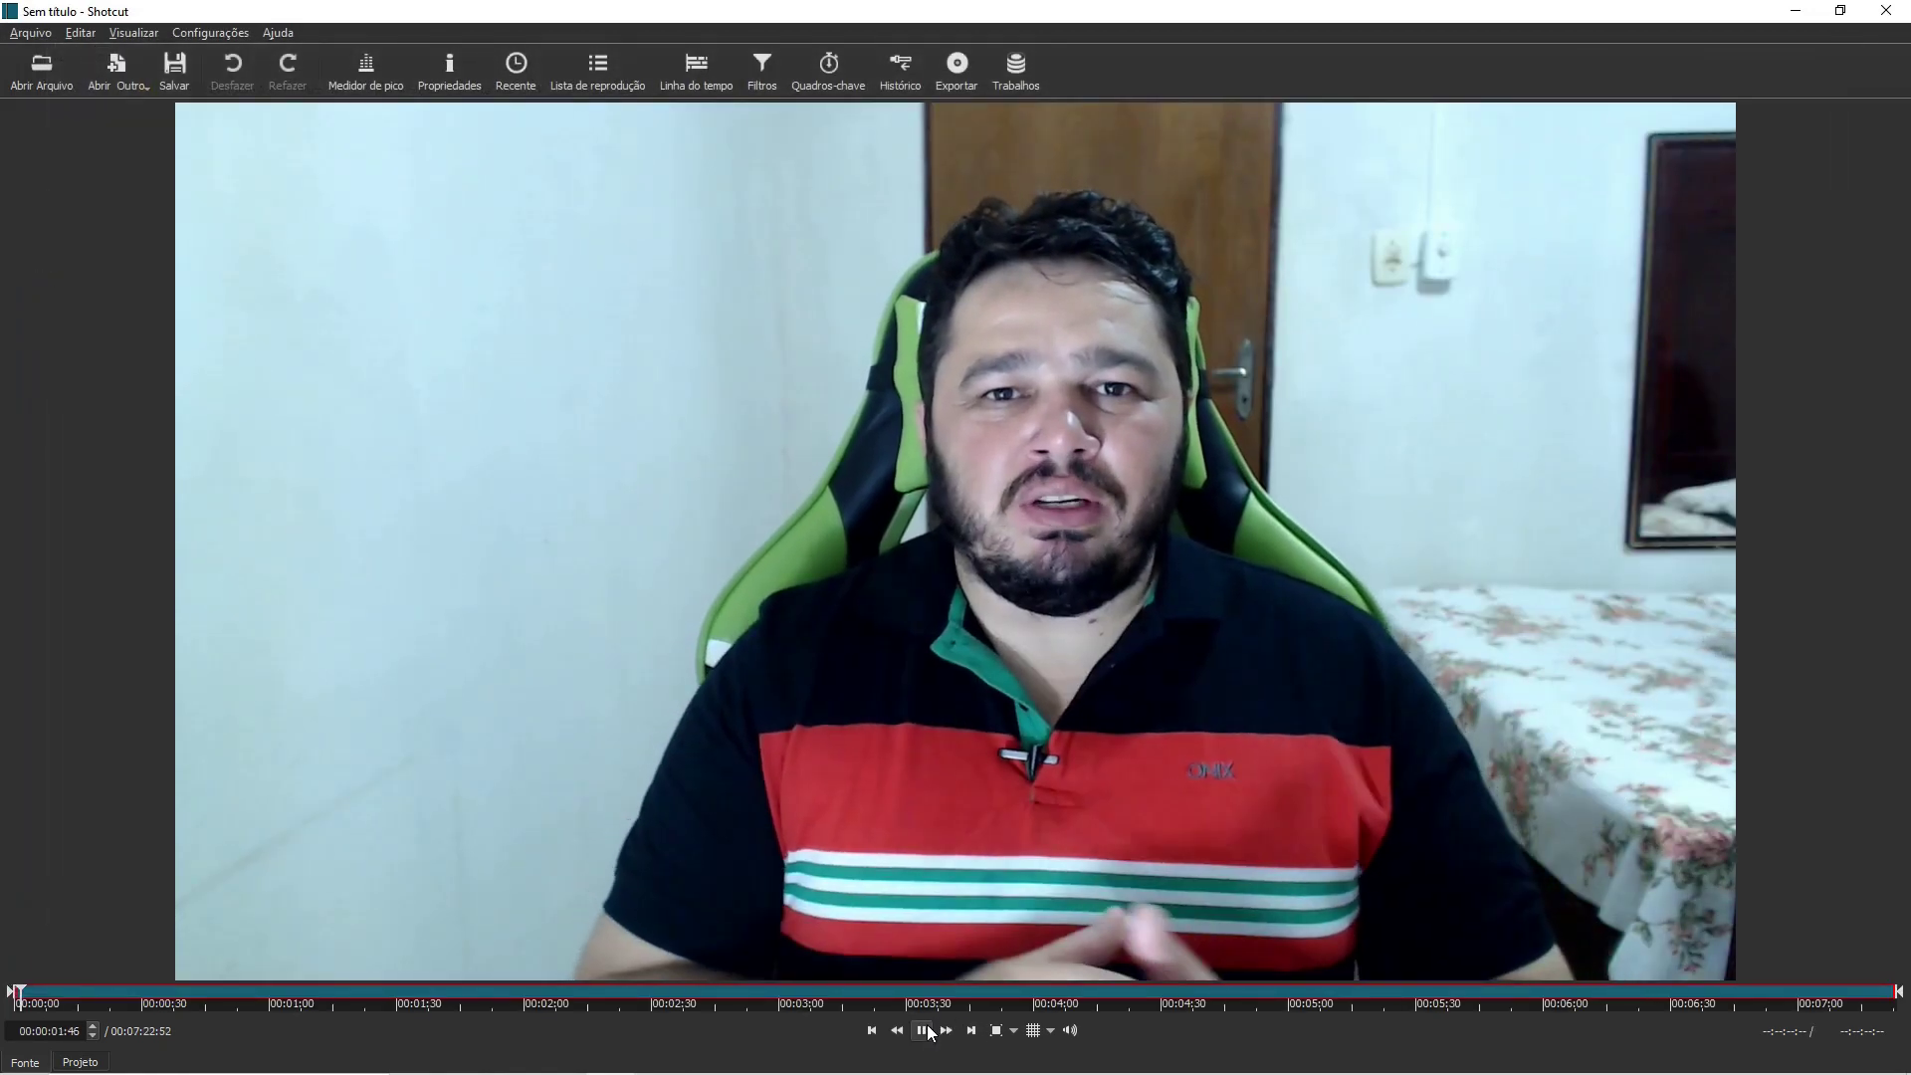
click(921, 1030)
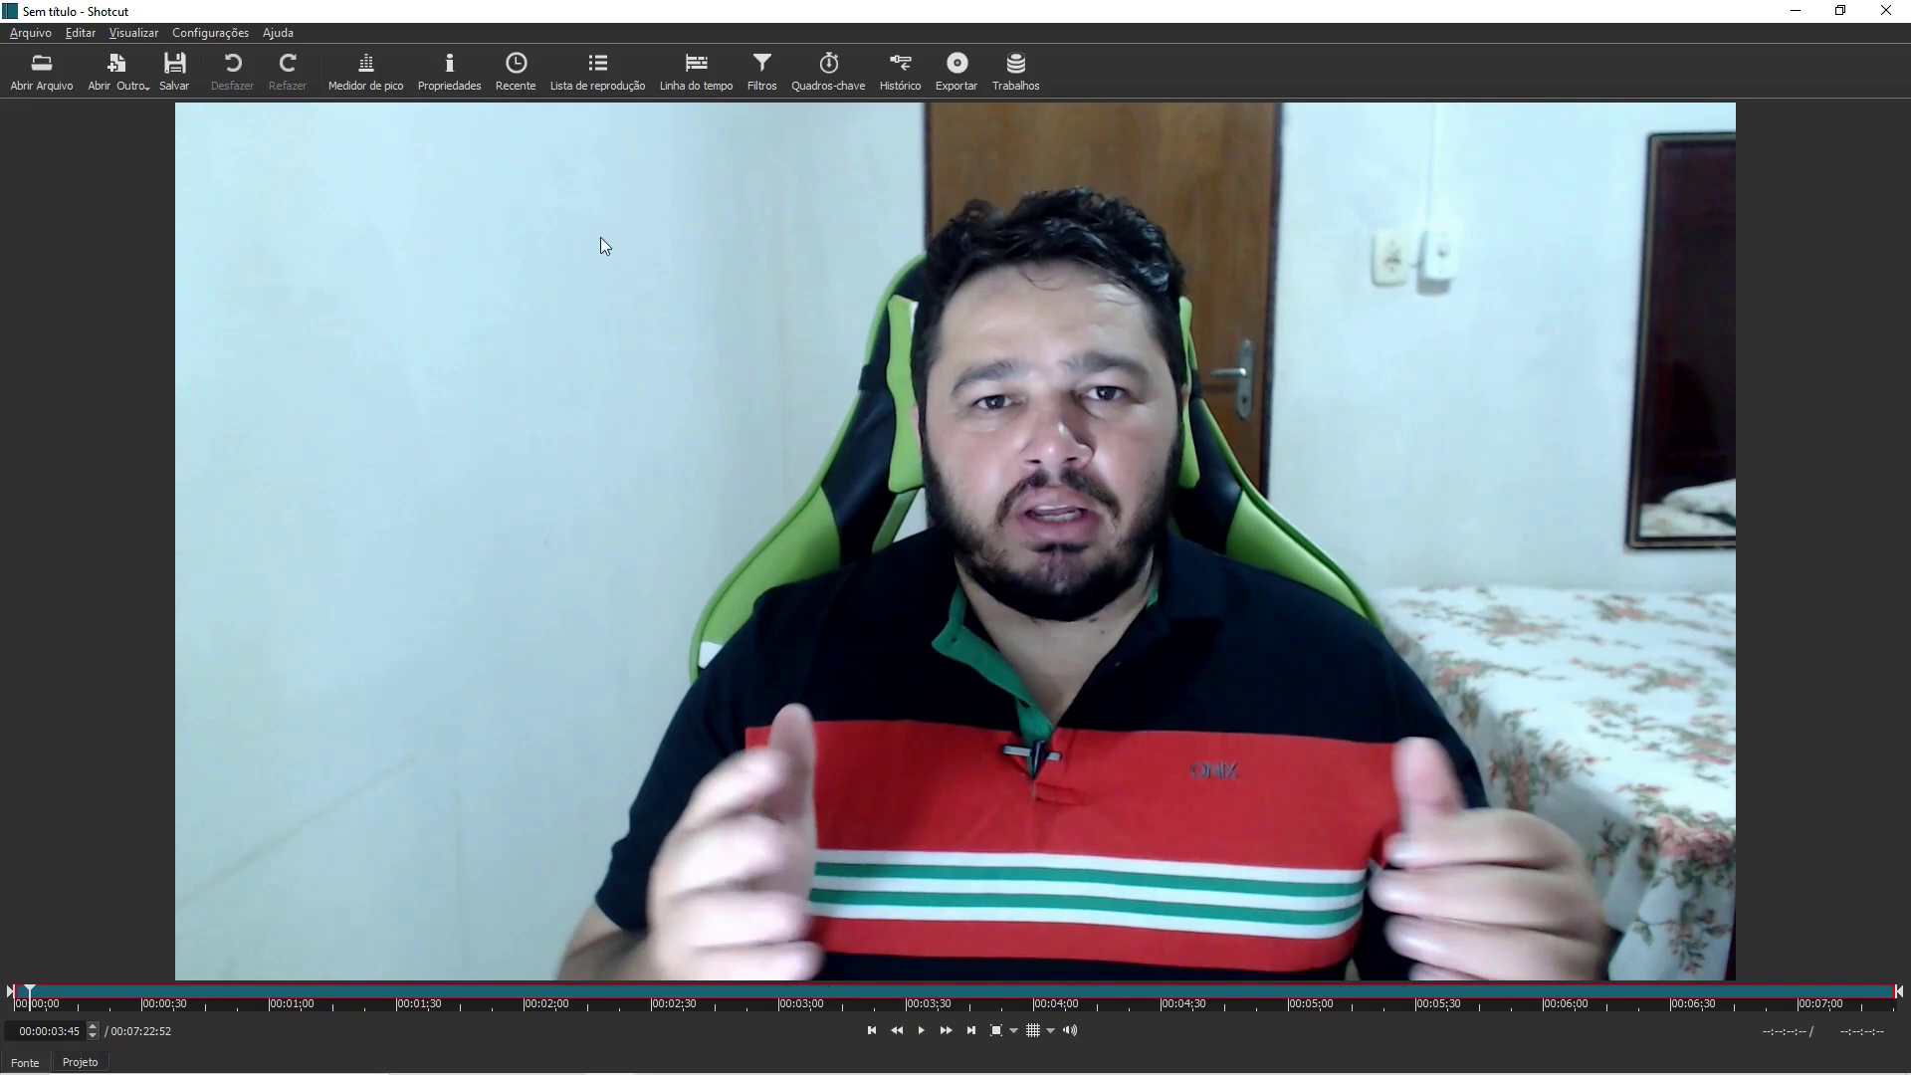
Show the playlist, add the open video to it twice and select the second entry
click(591, 81)
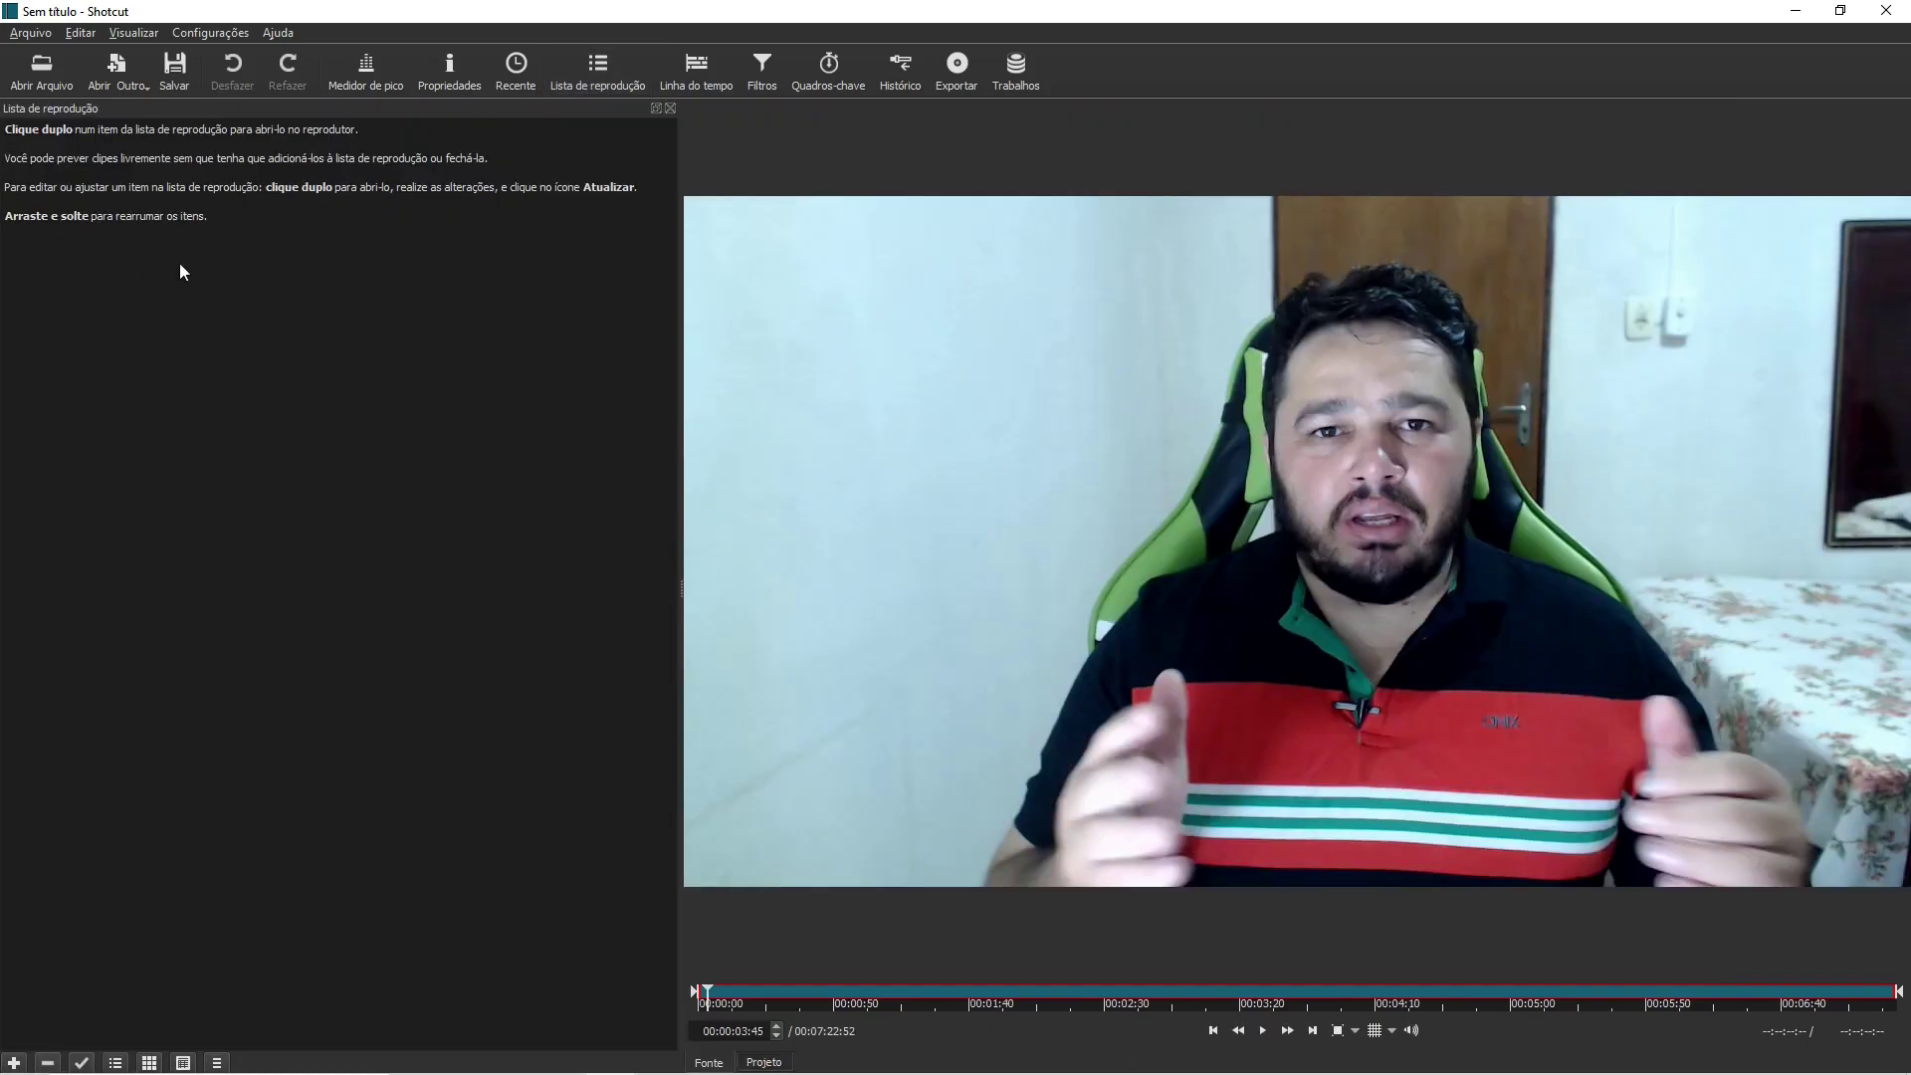
double_click(14, 1063)
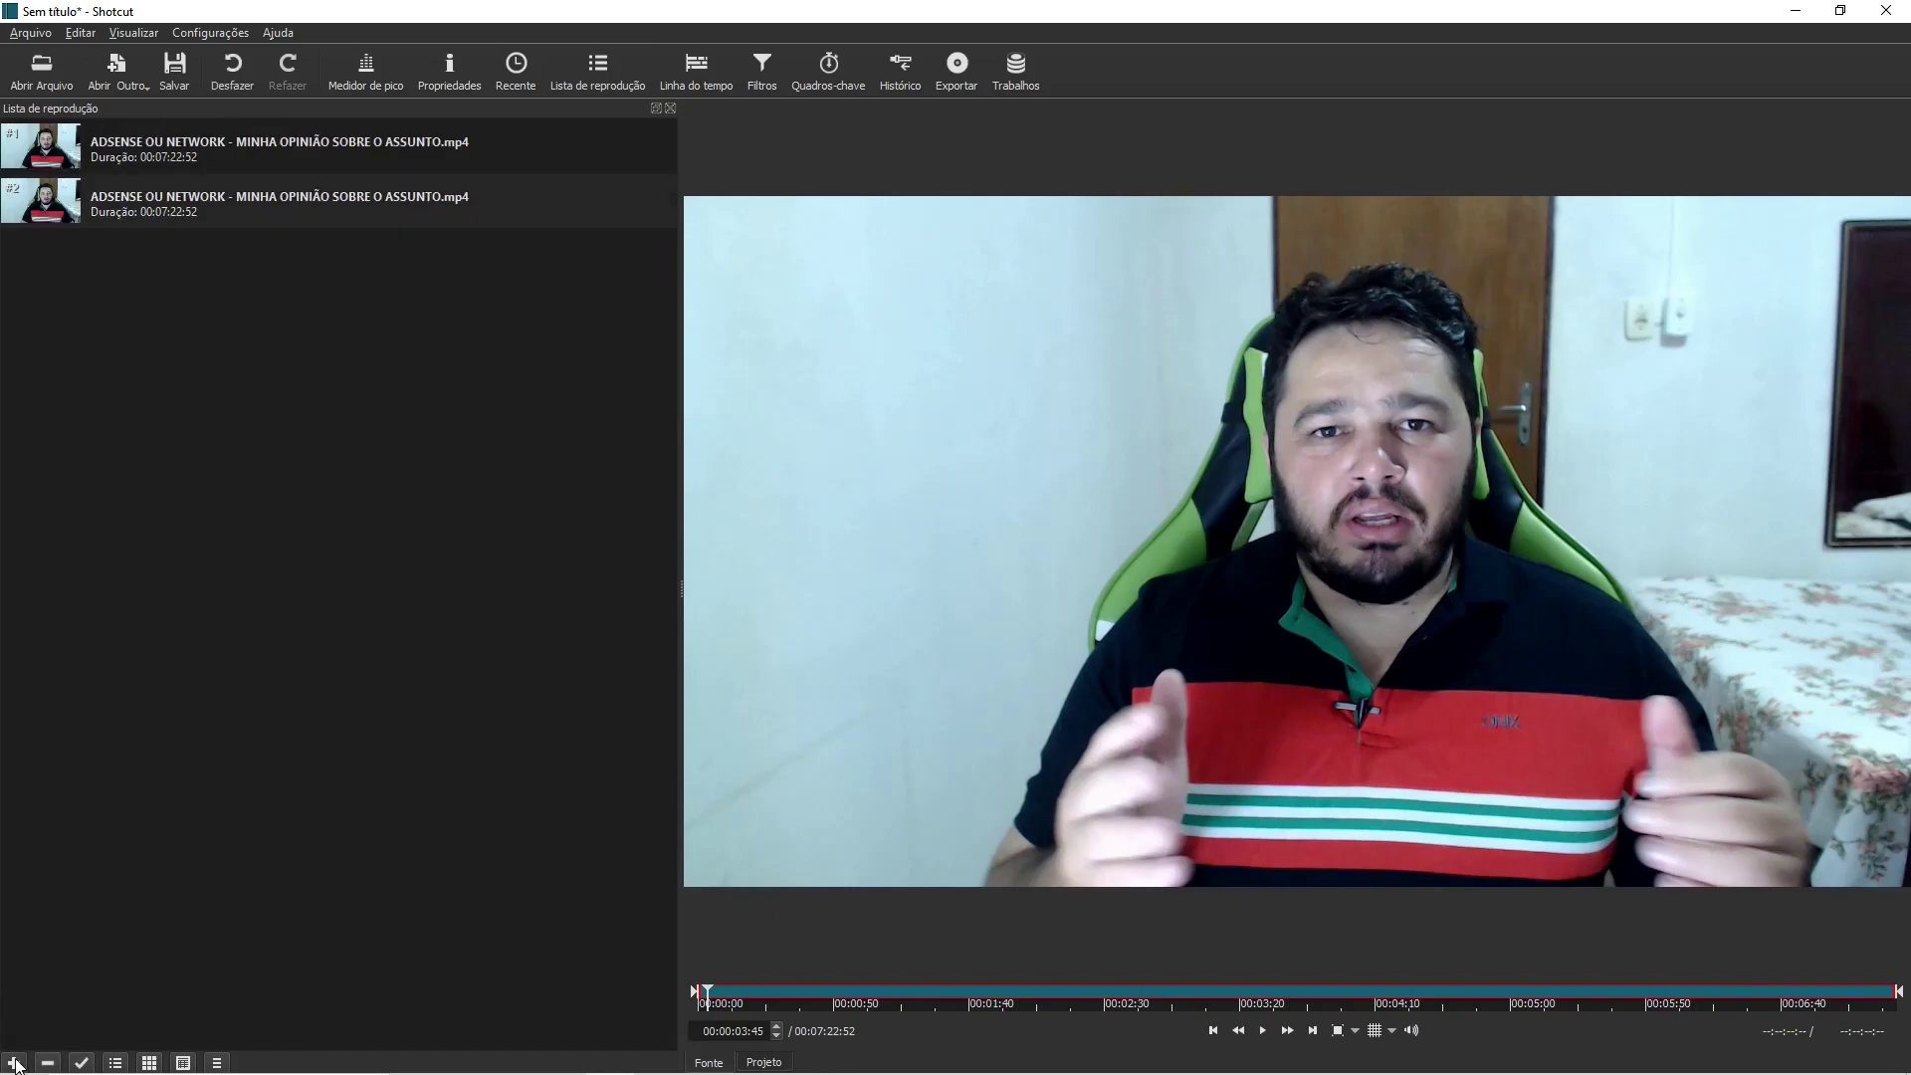
click(278, 199)
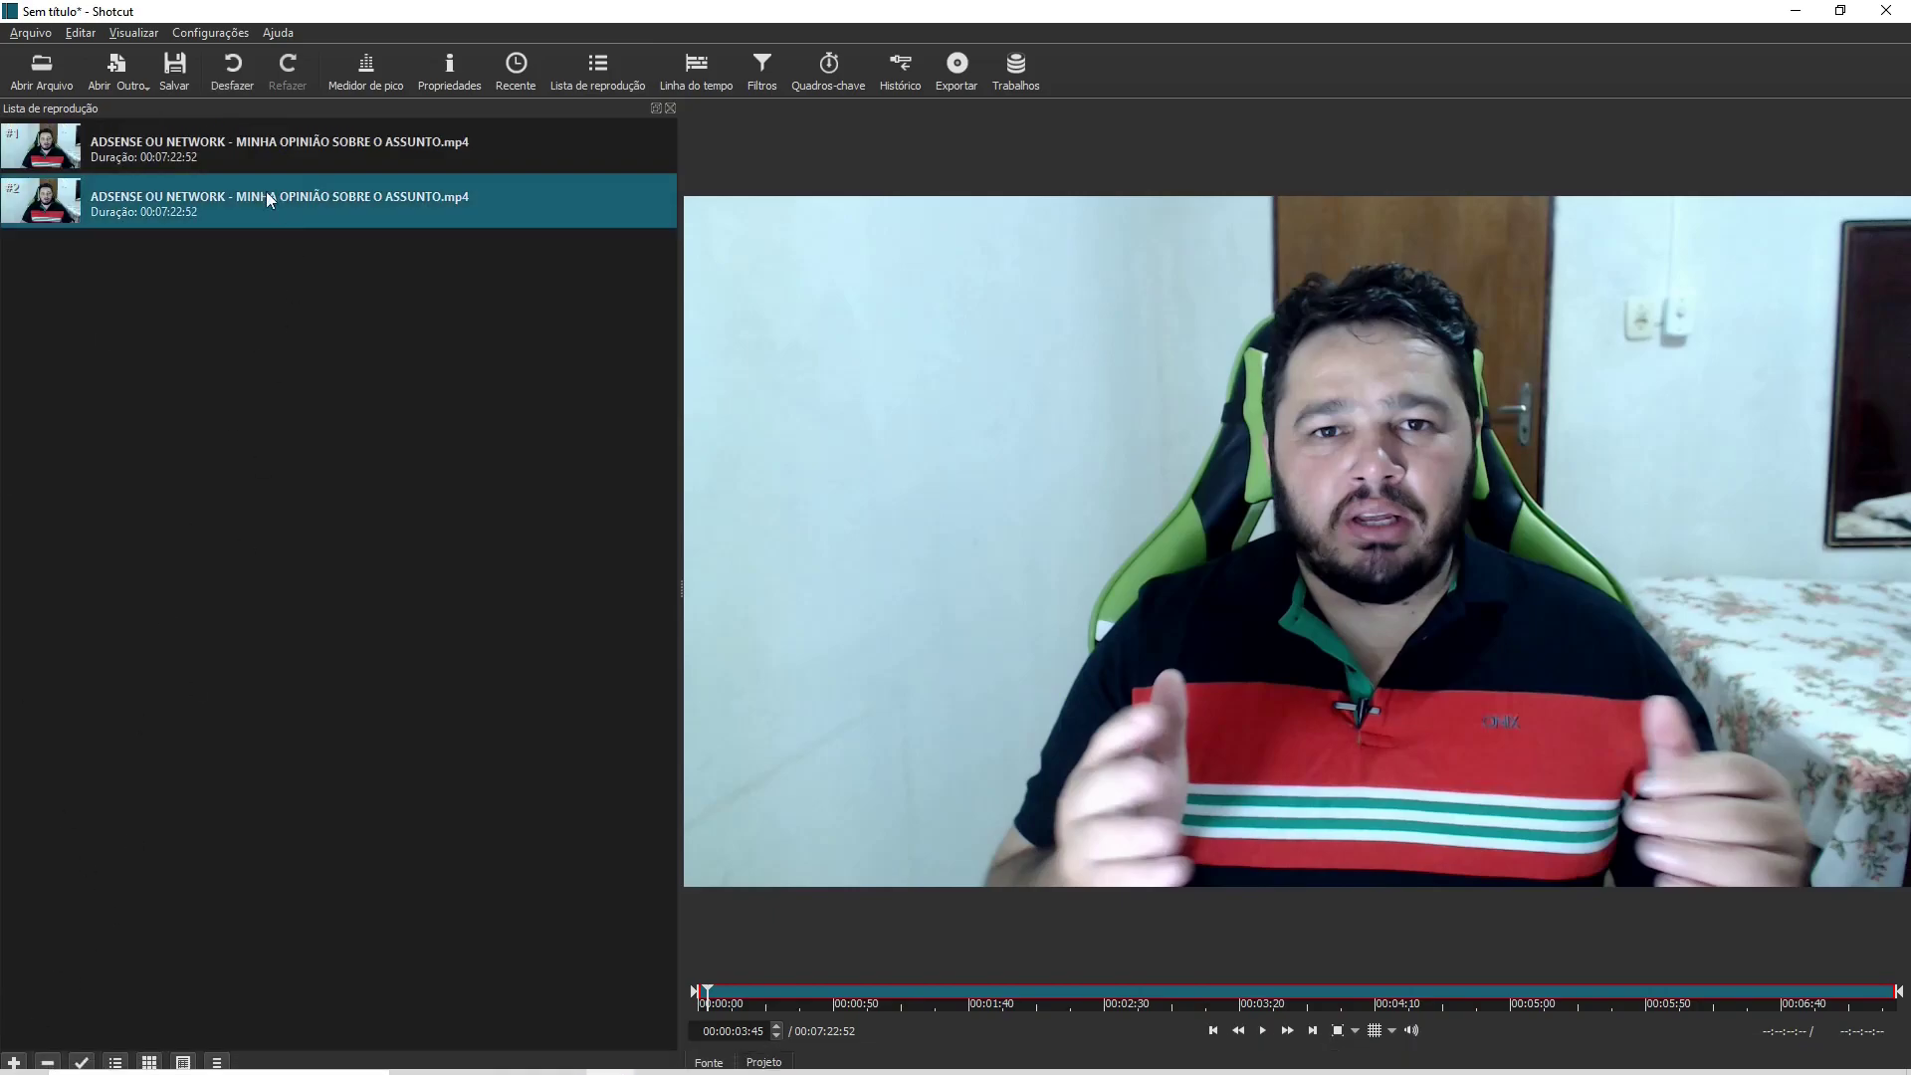
Remove the duplicate second entry from the playlist and select the remaining one
click(47, 1062)
click(212, 159)
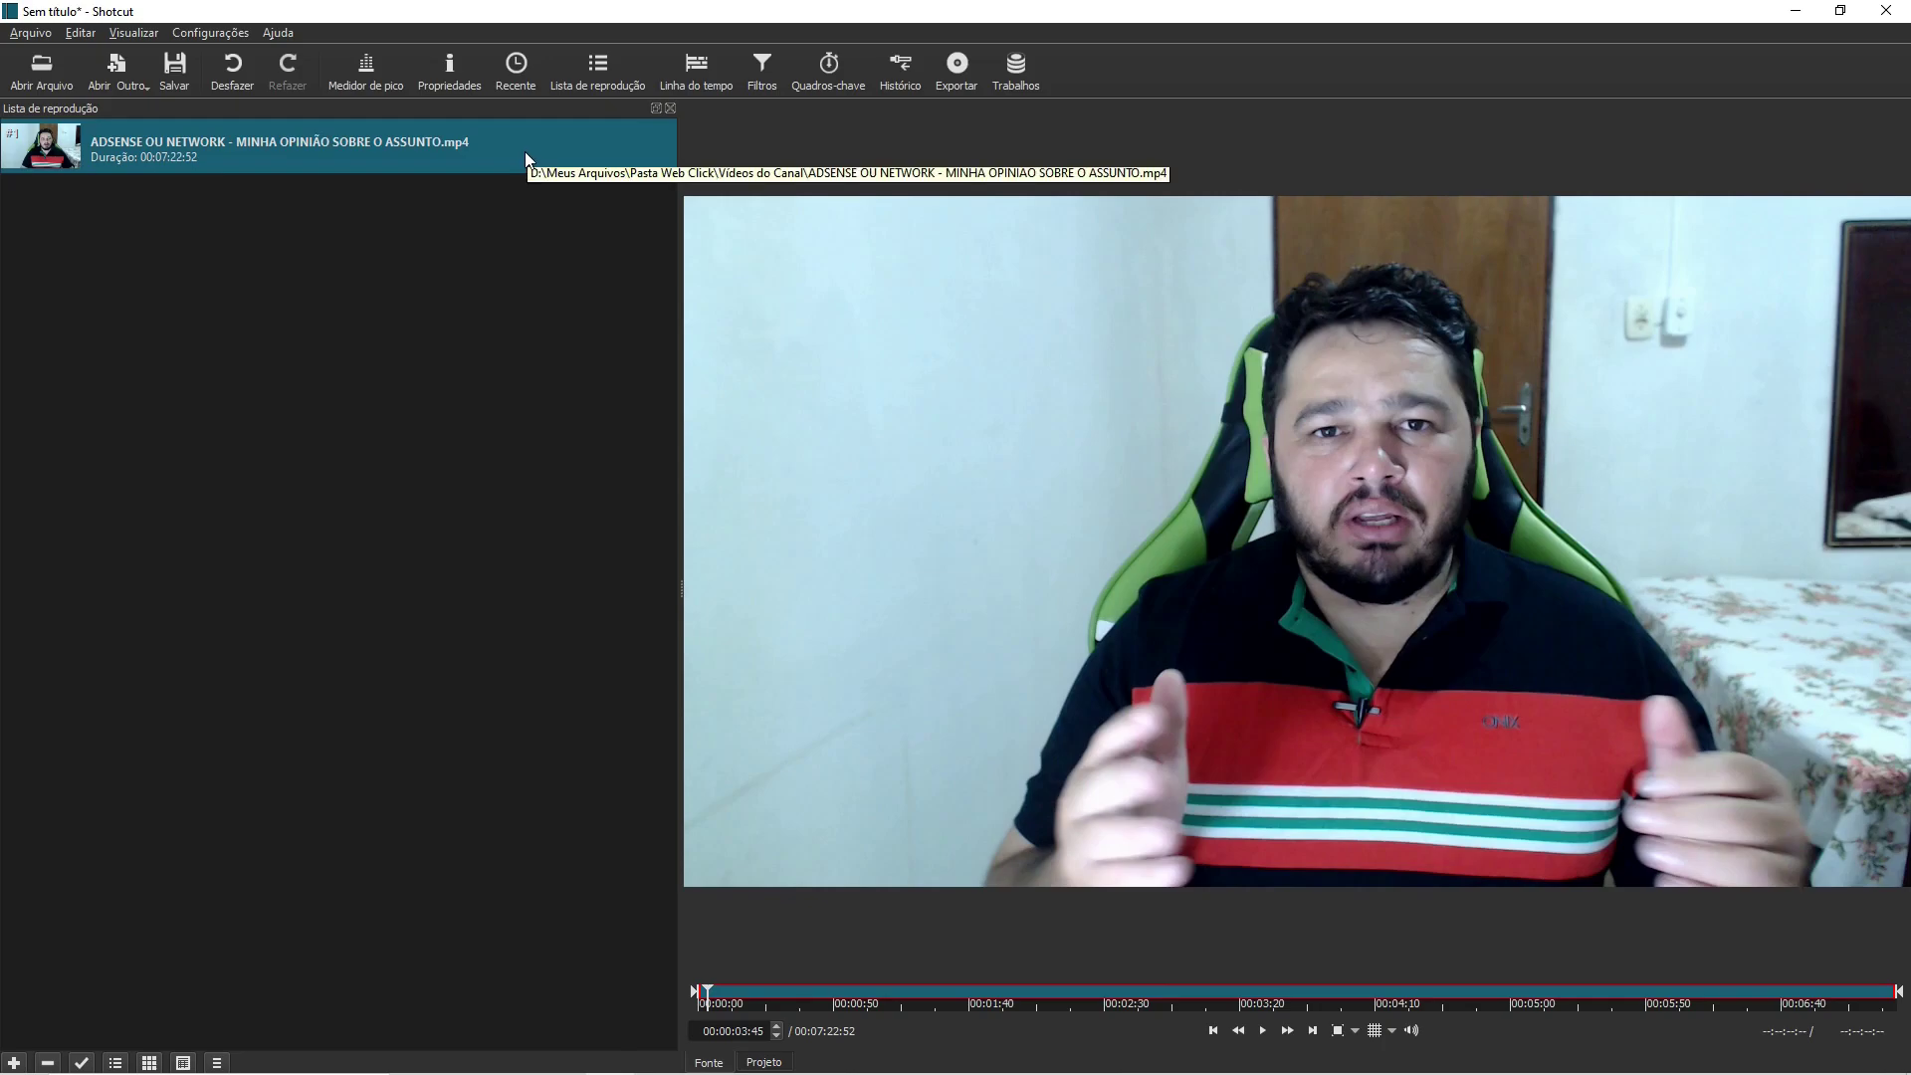
Show the timeline, enlarge its panel, and place the playlist video at the start of track V1
click(710, 86)
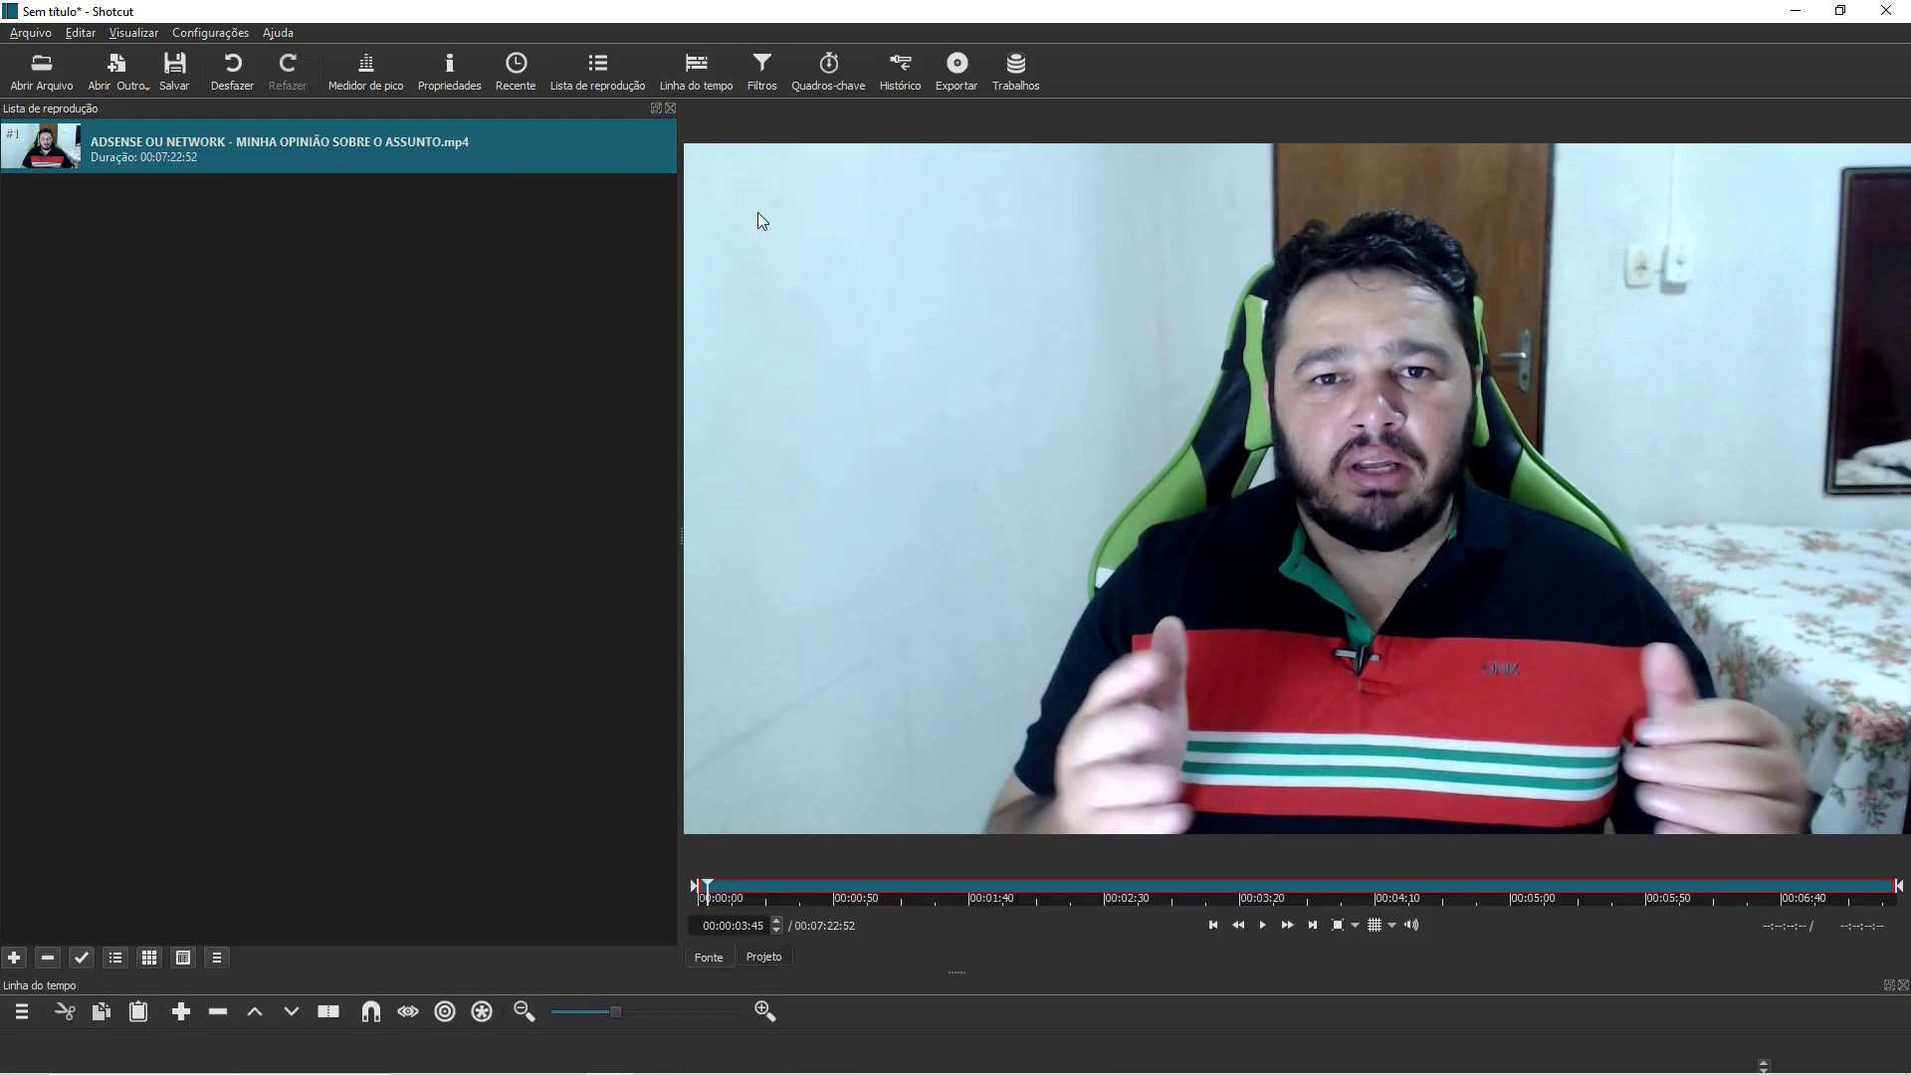
drag(963, 984, 995, 734)
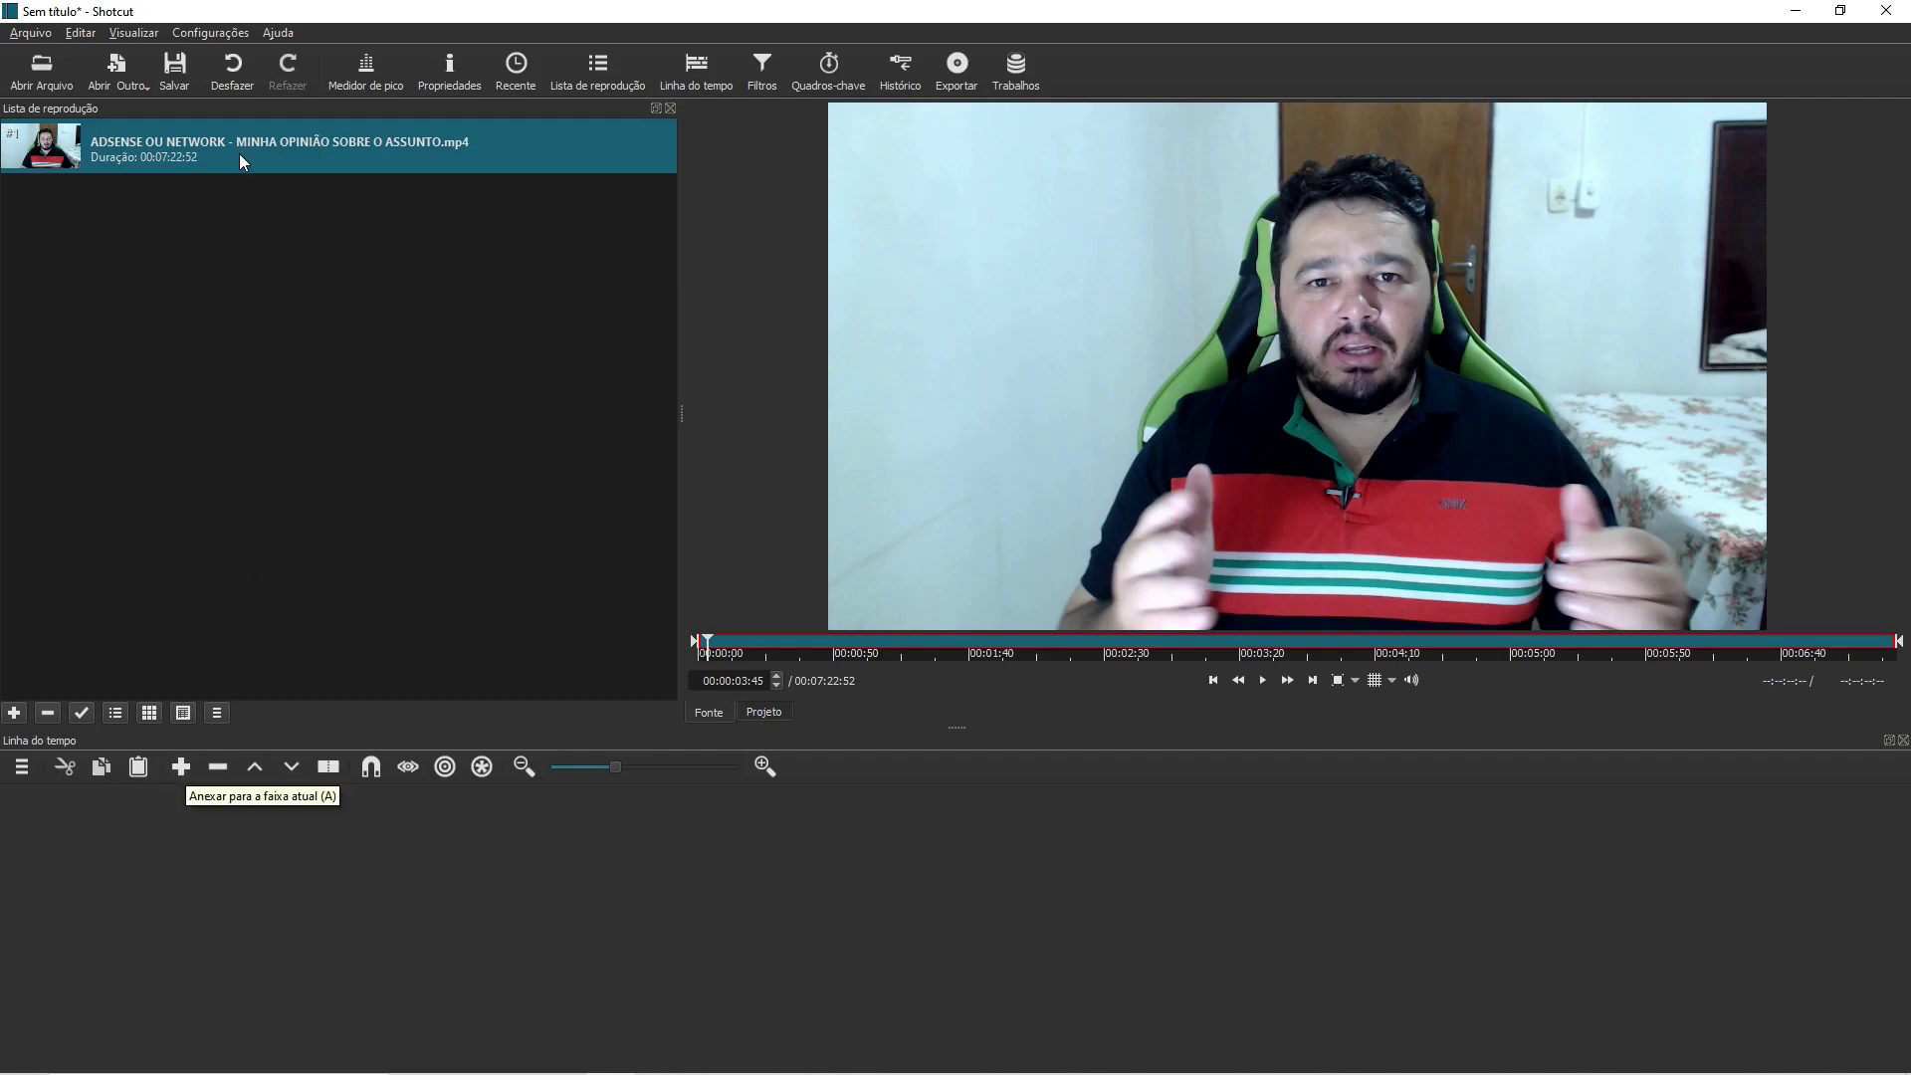
drag(155, 150, 163, 839)
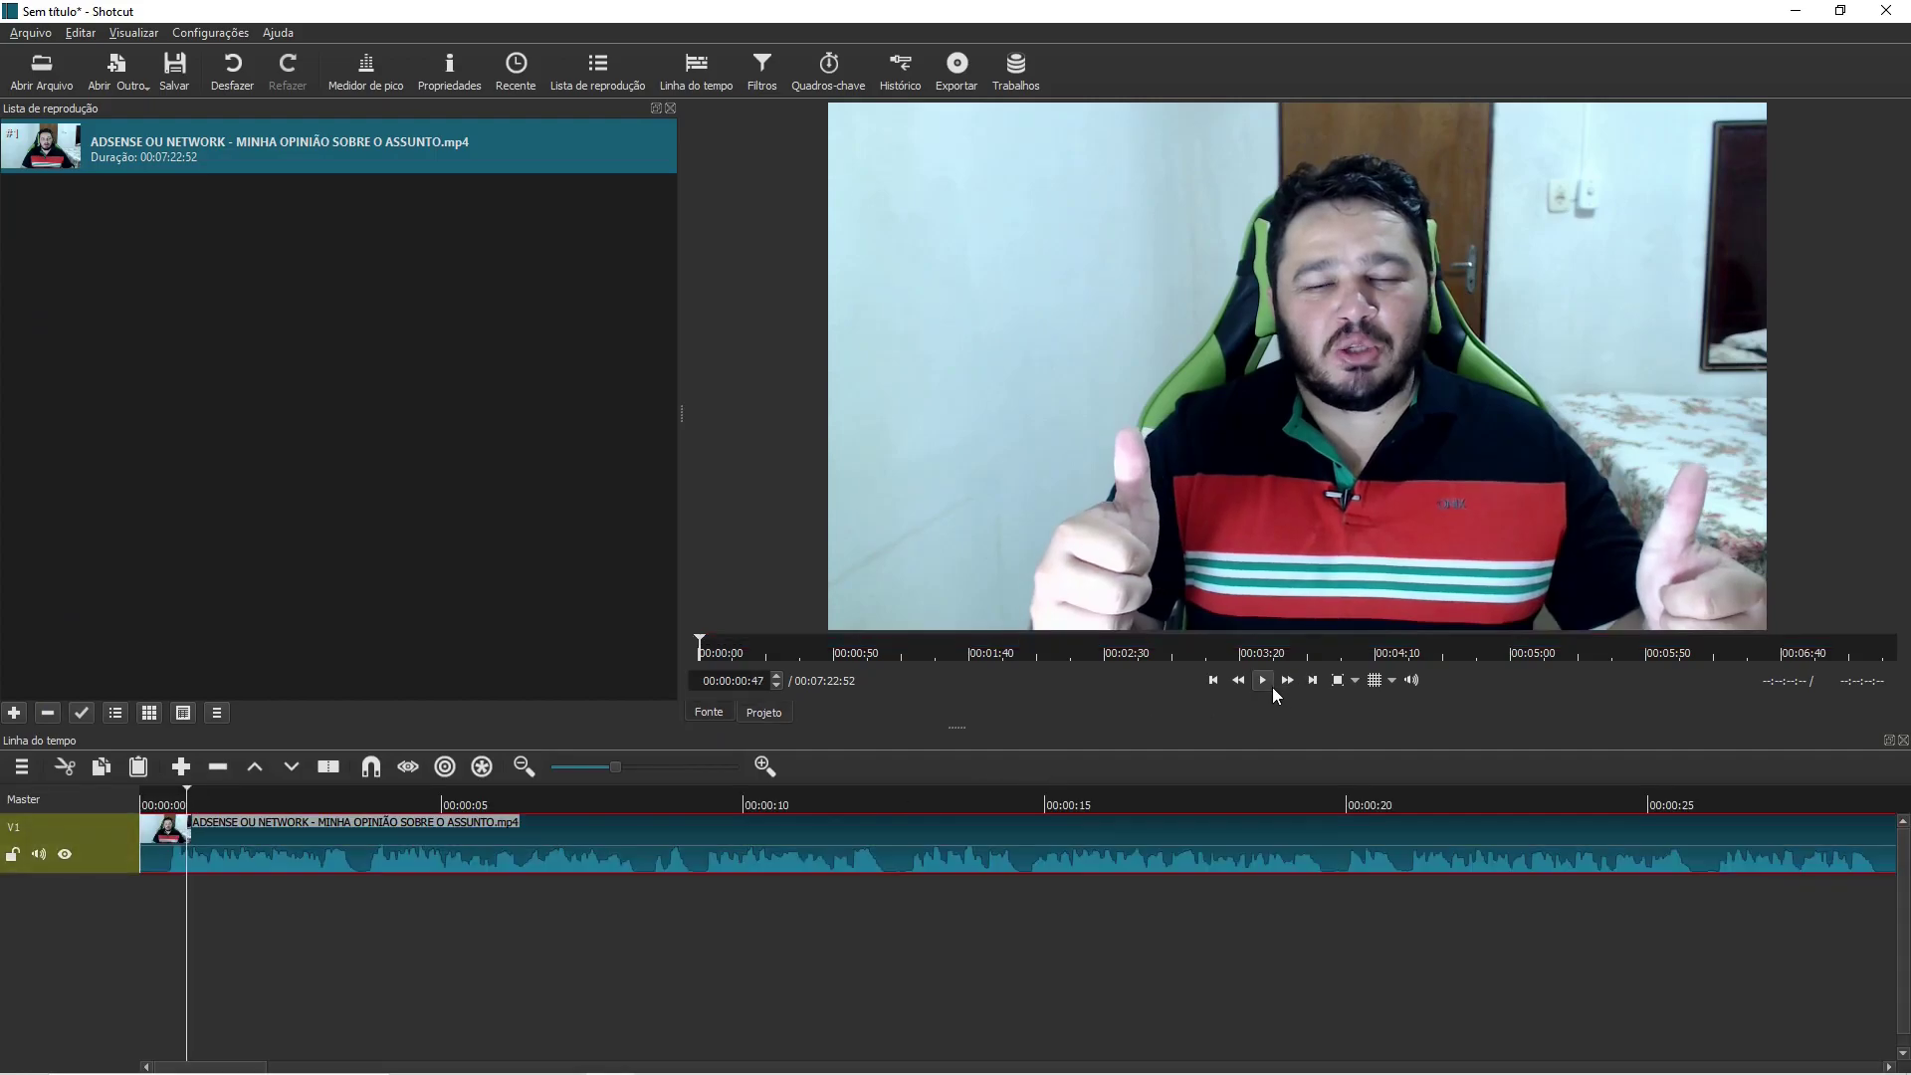
click(225, 804)
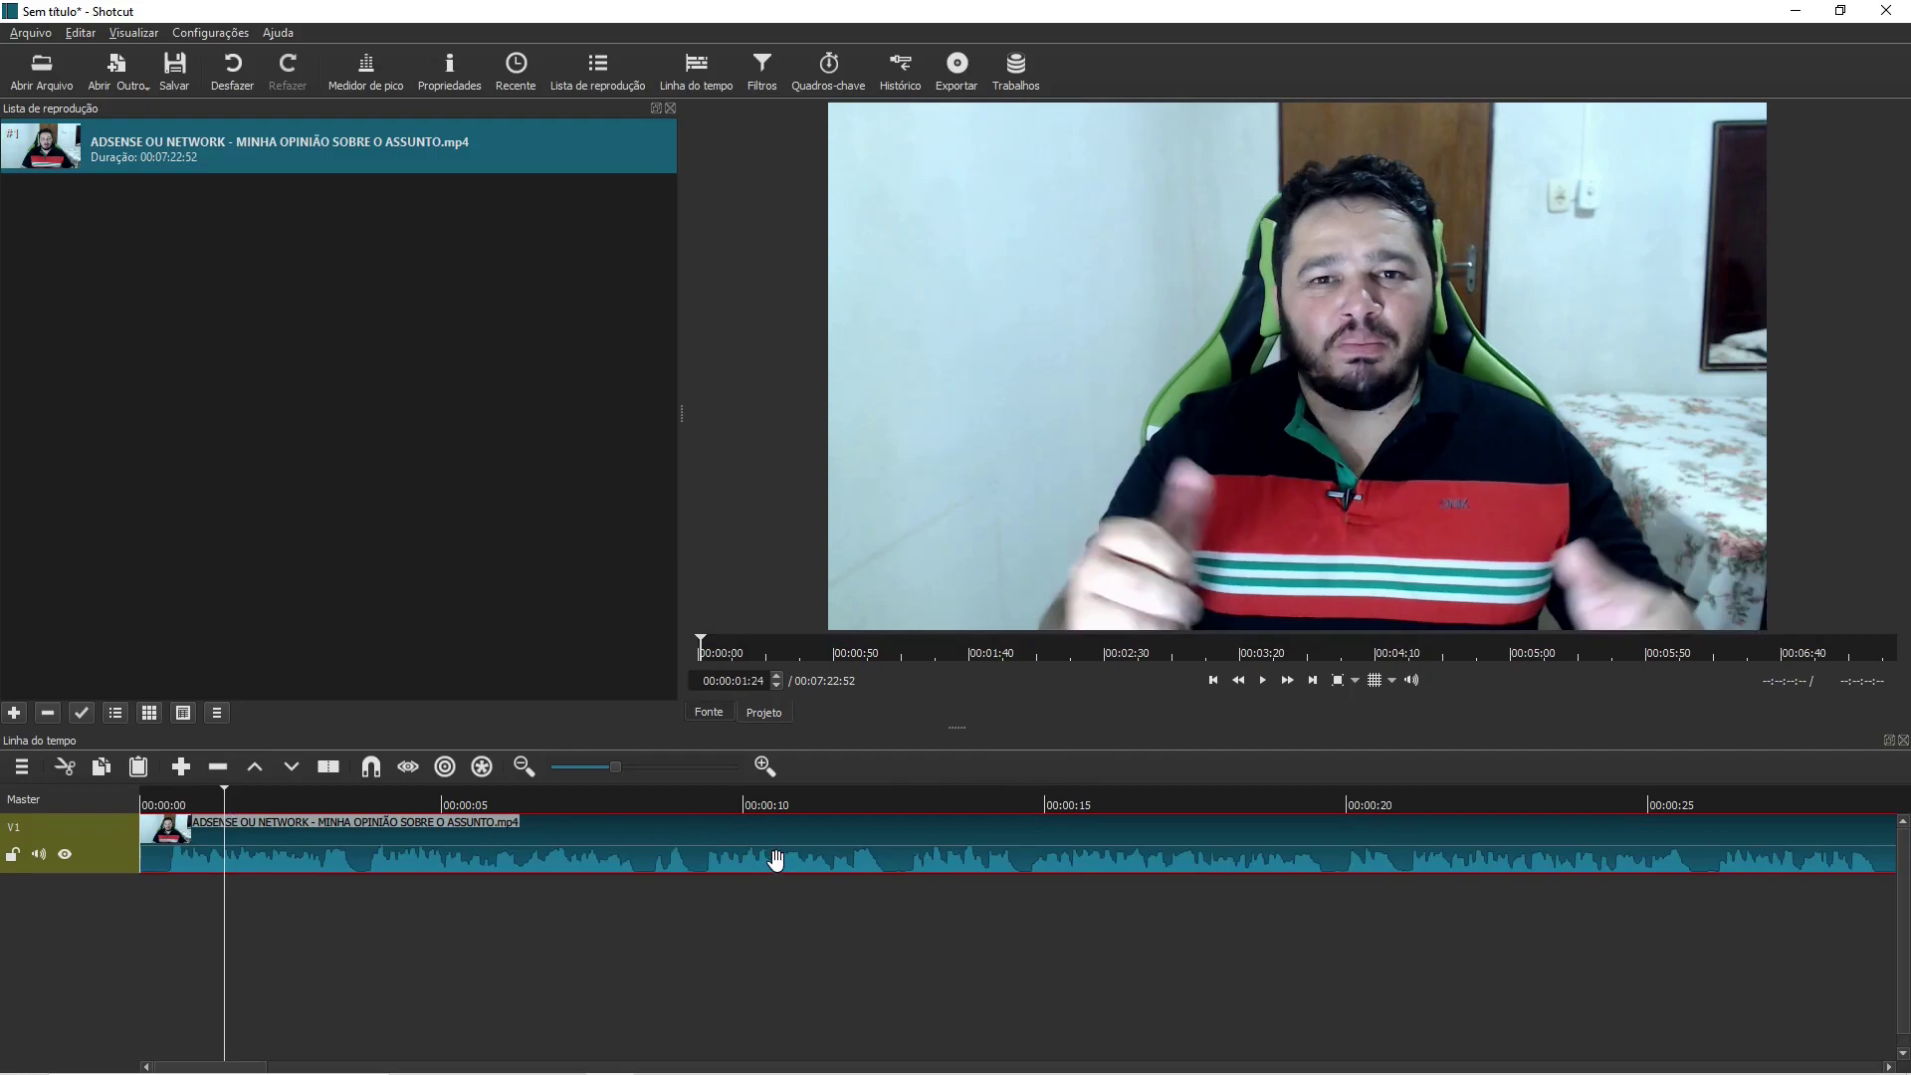
drag(965, 732, 1036, 734)
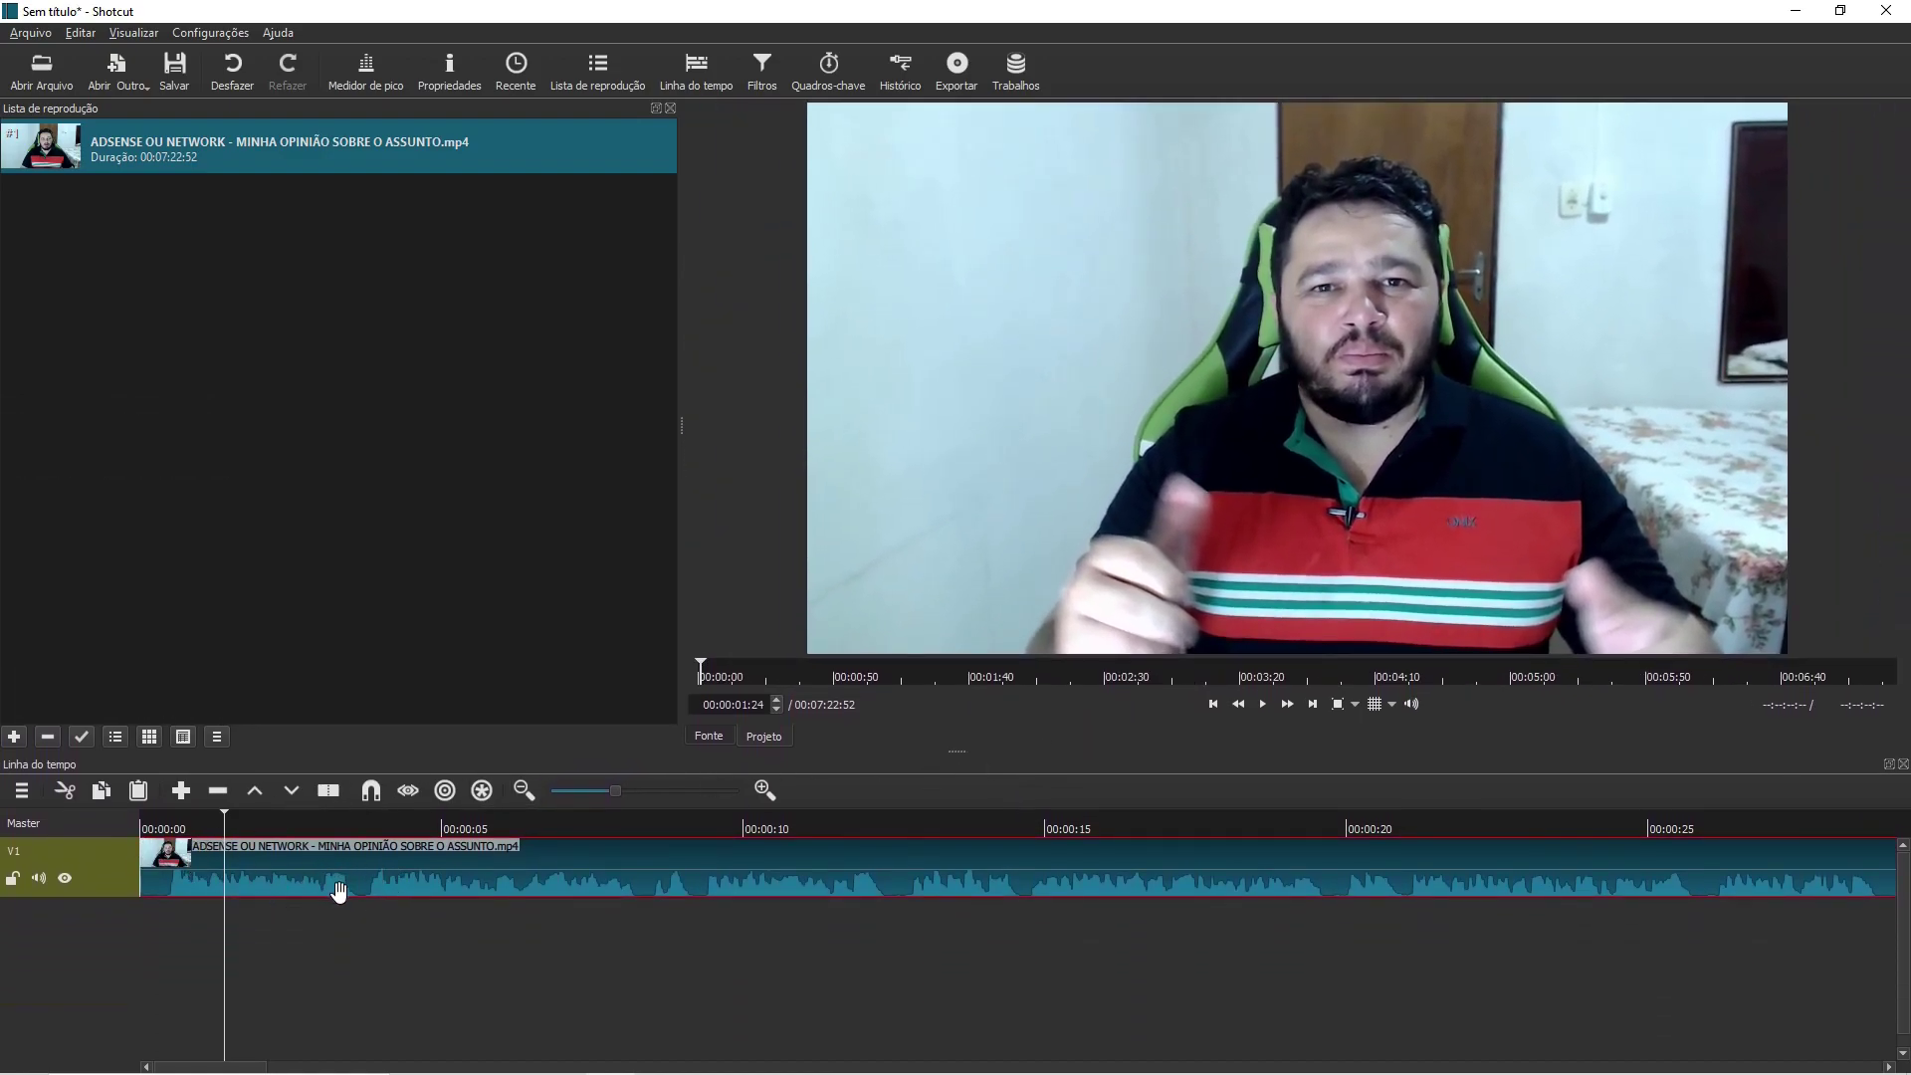
Make the timeline tracks one size taller, and shrink them back to their previous height
right_click(102, 865)
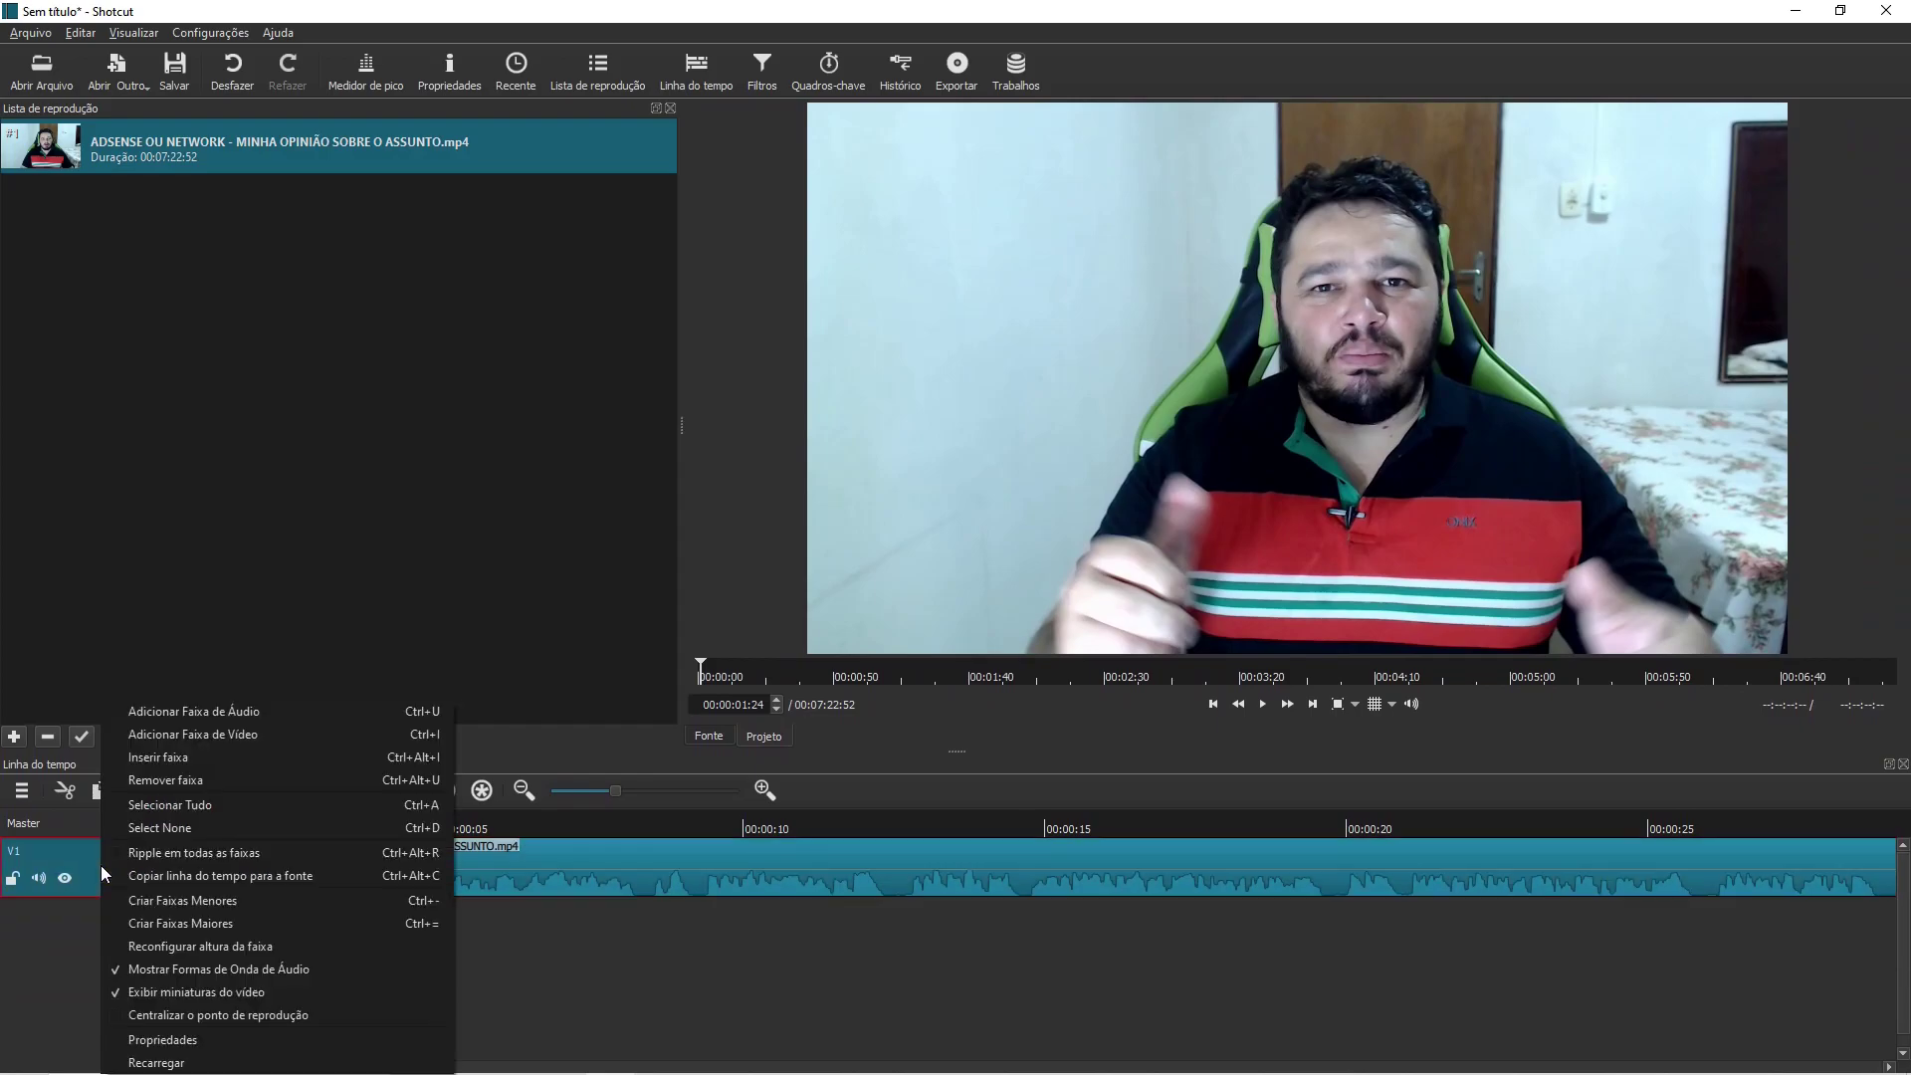
click(220, 924)
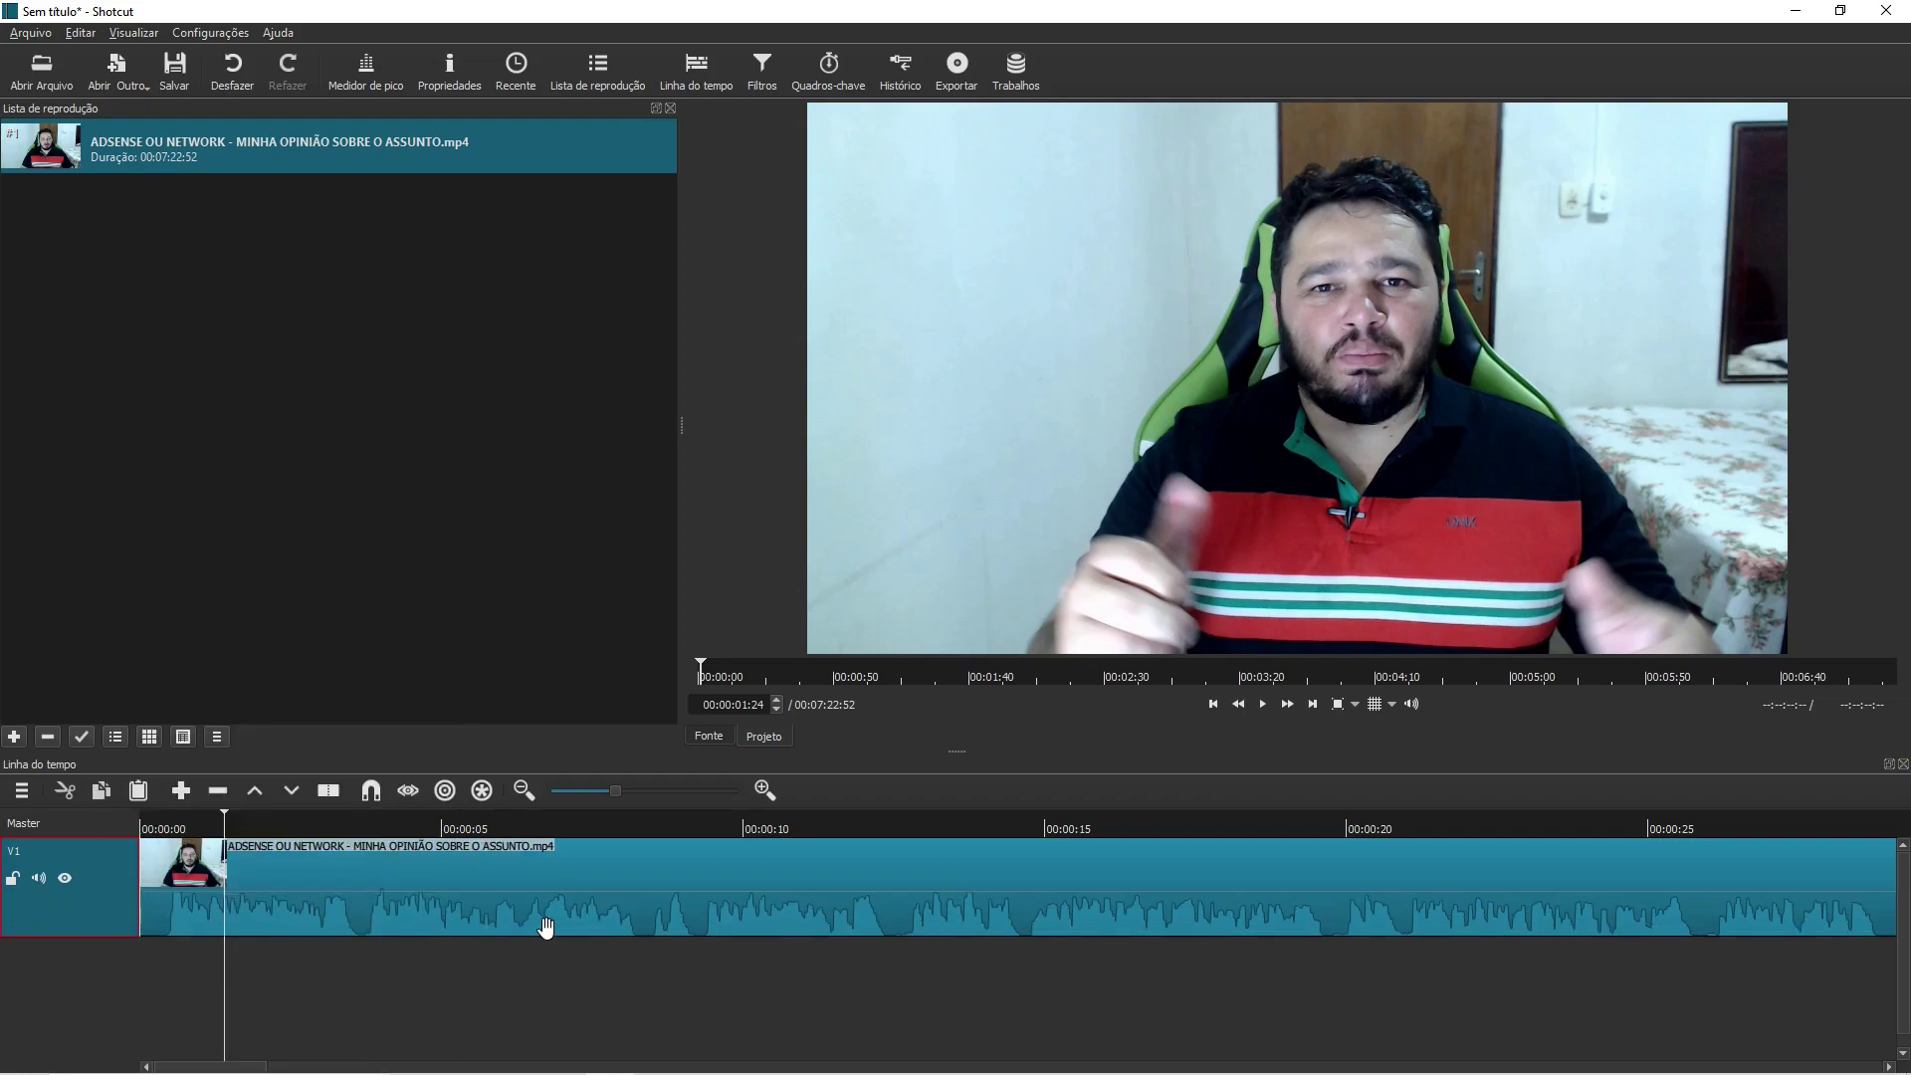
right_click(119, 897)
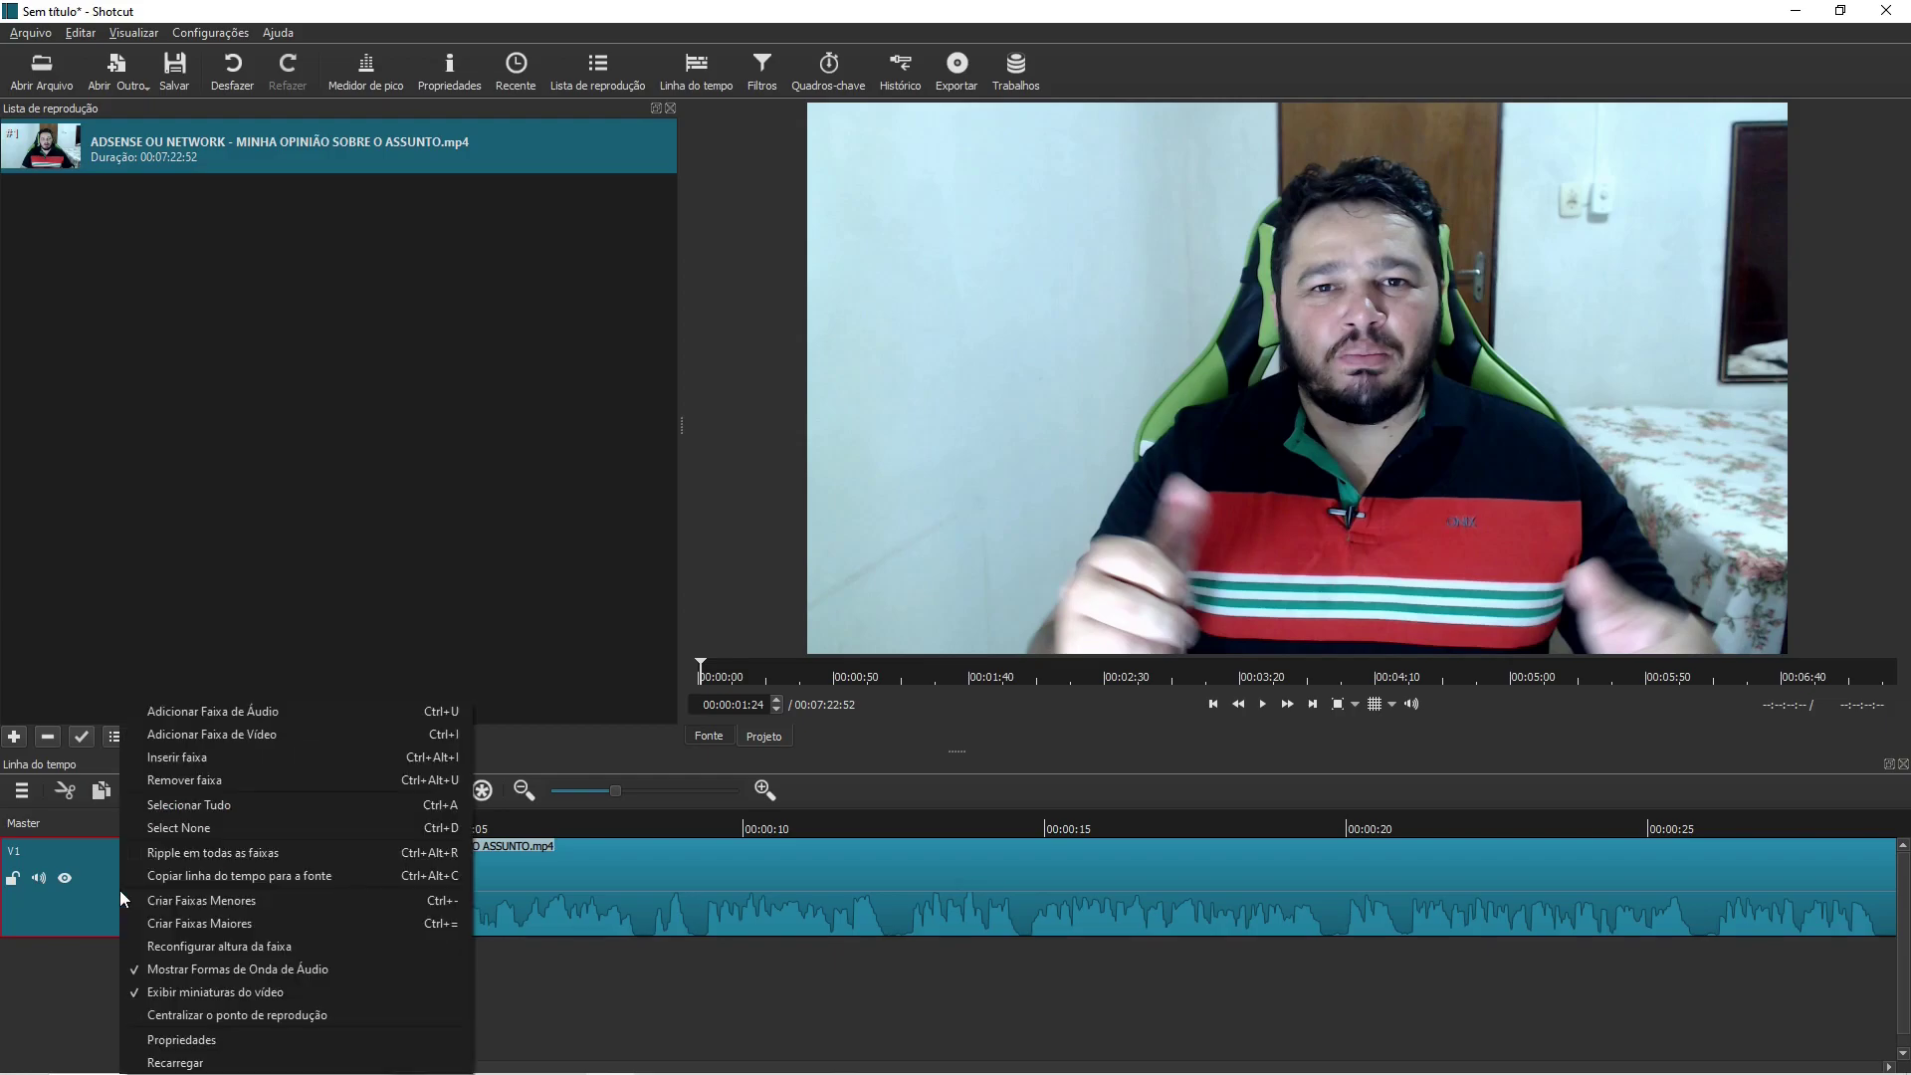
click(209, 901)
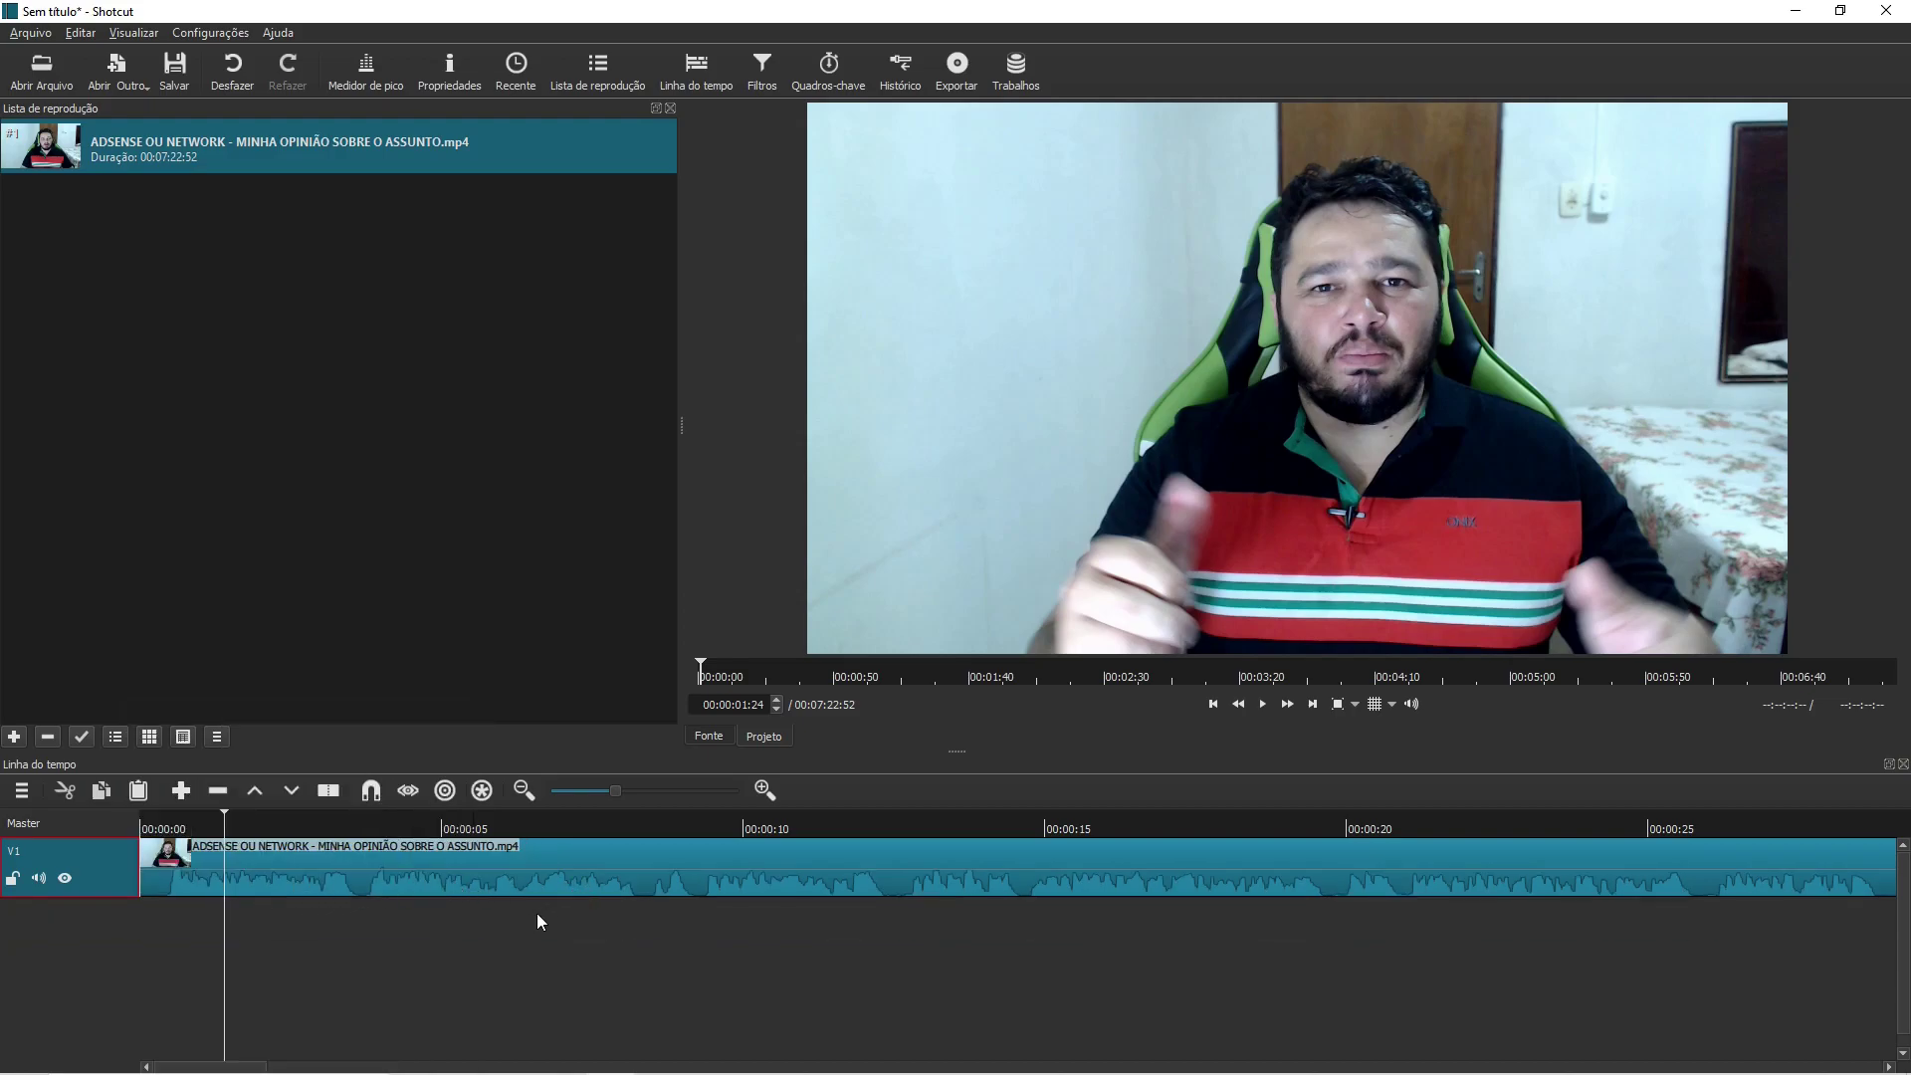
Detach the audio of the V1 clip onto its own audio track and select the video clip
right_click(410, 882)
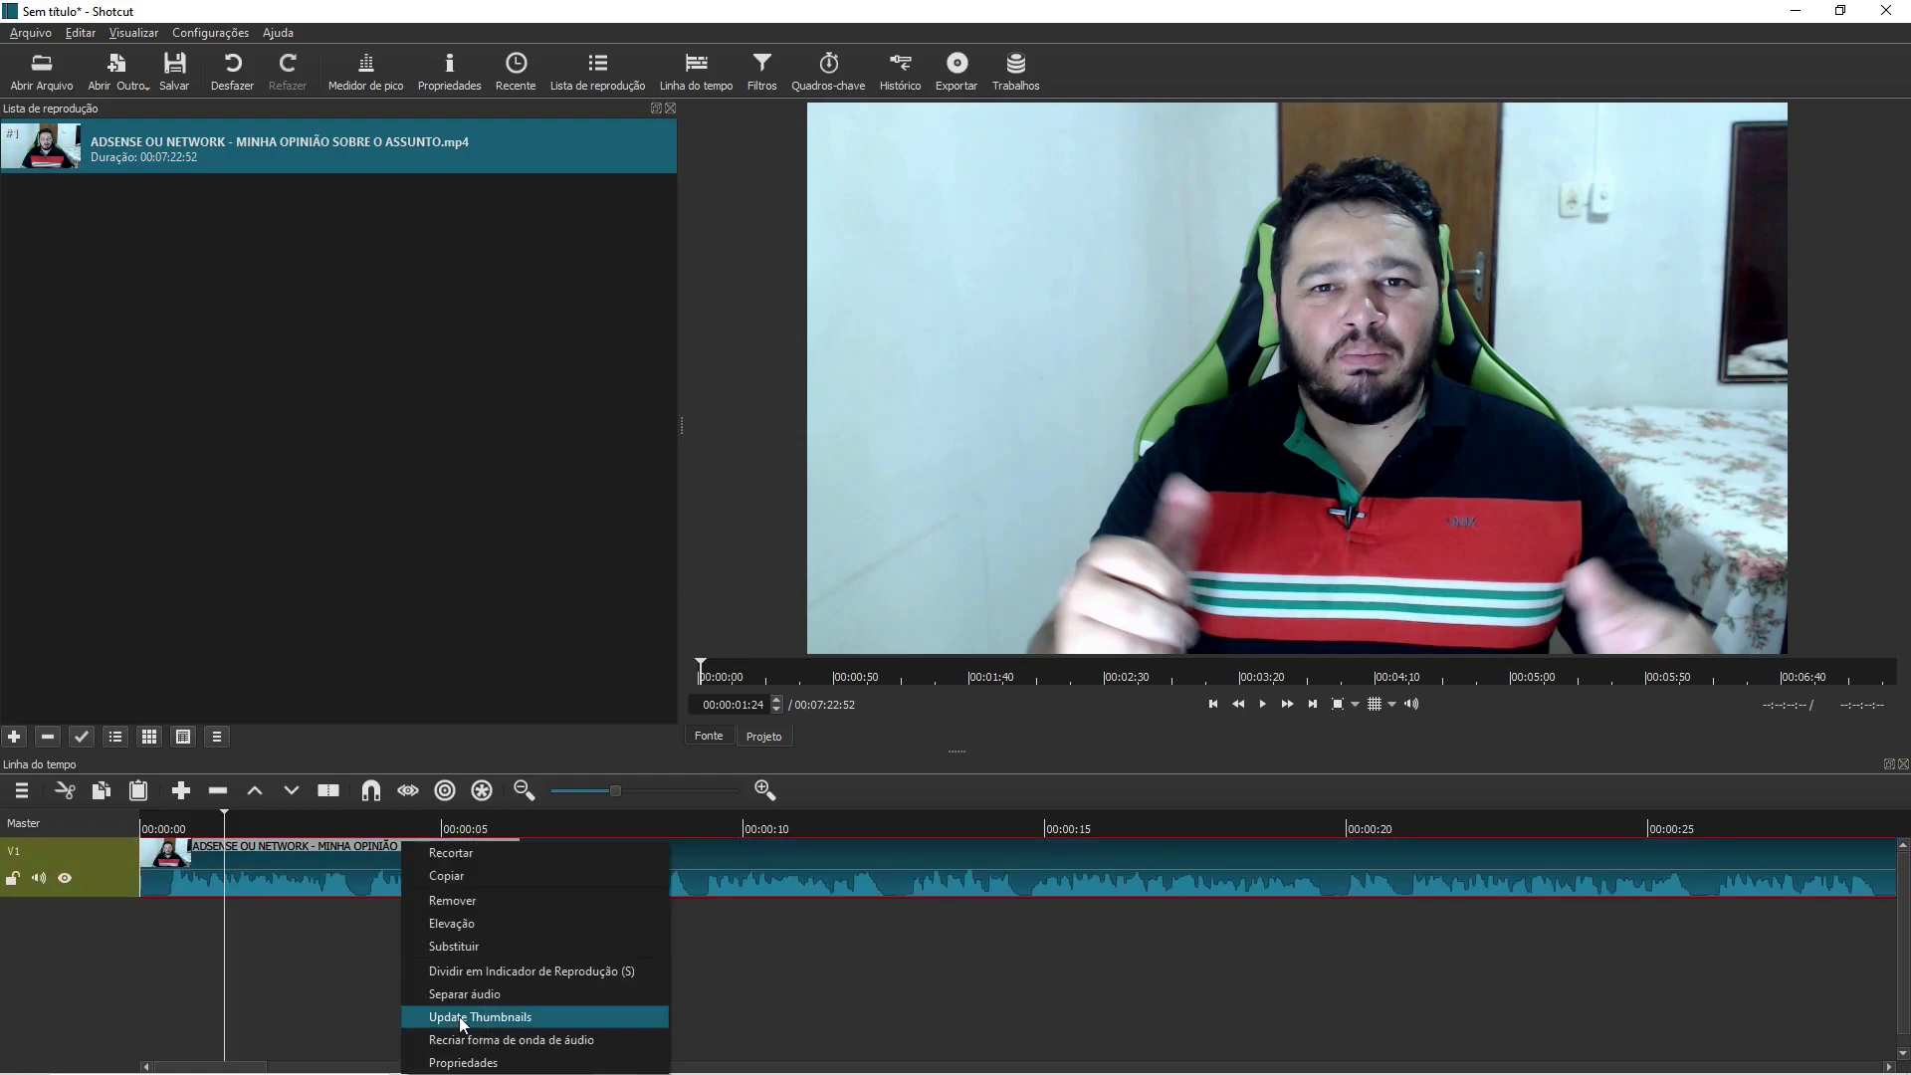
click(482, 994)
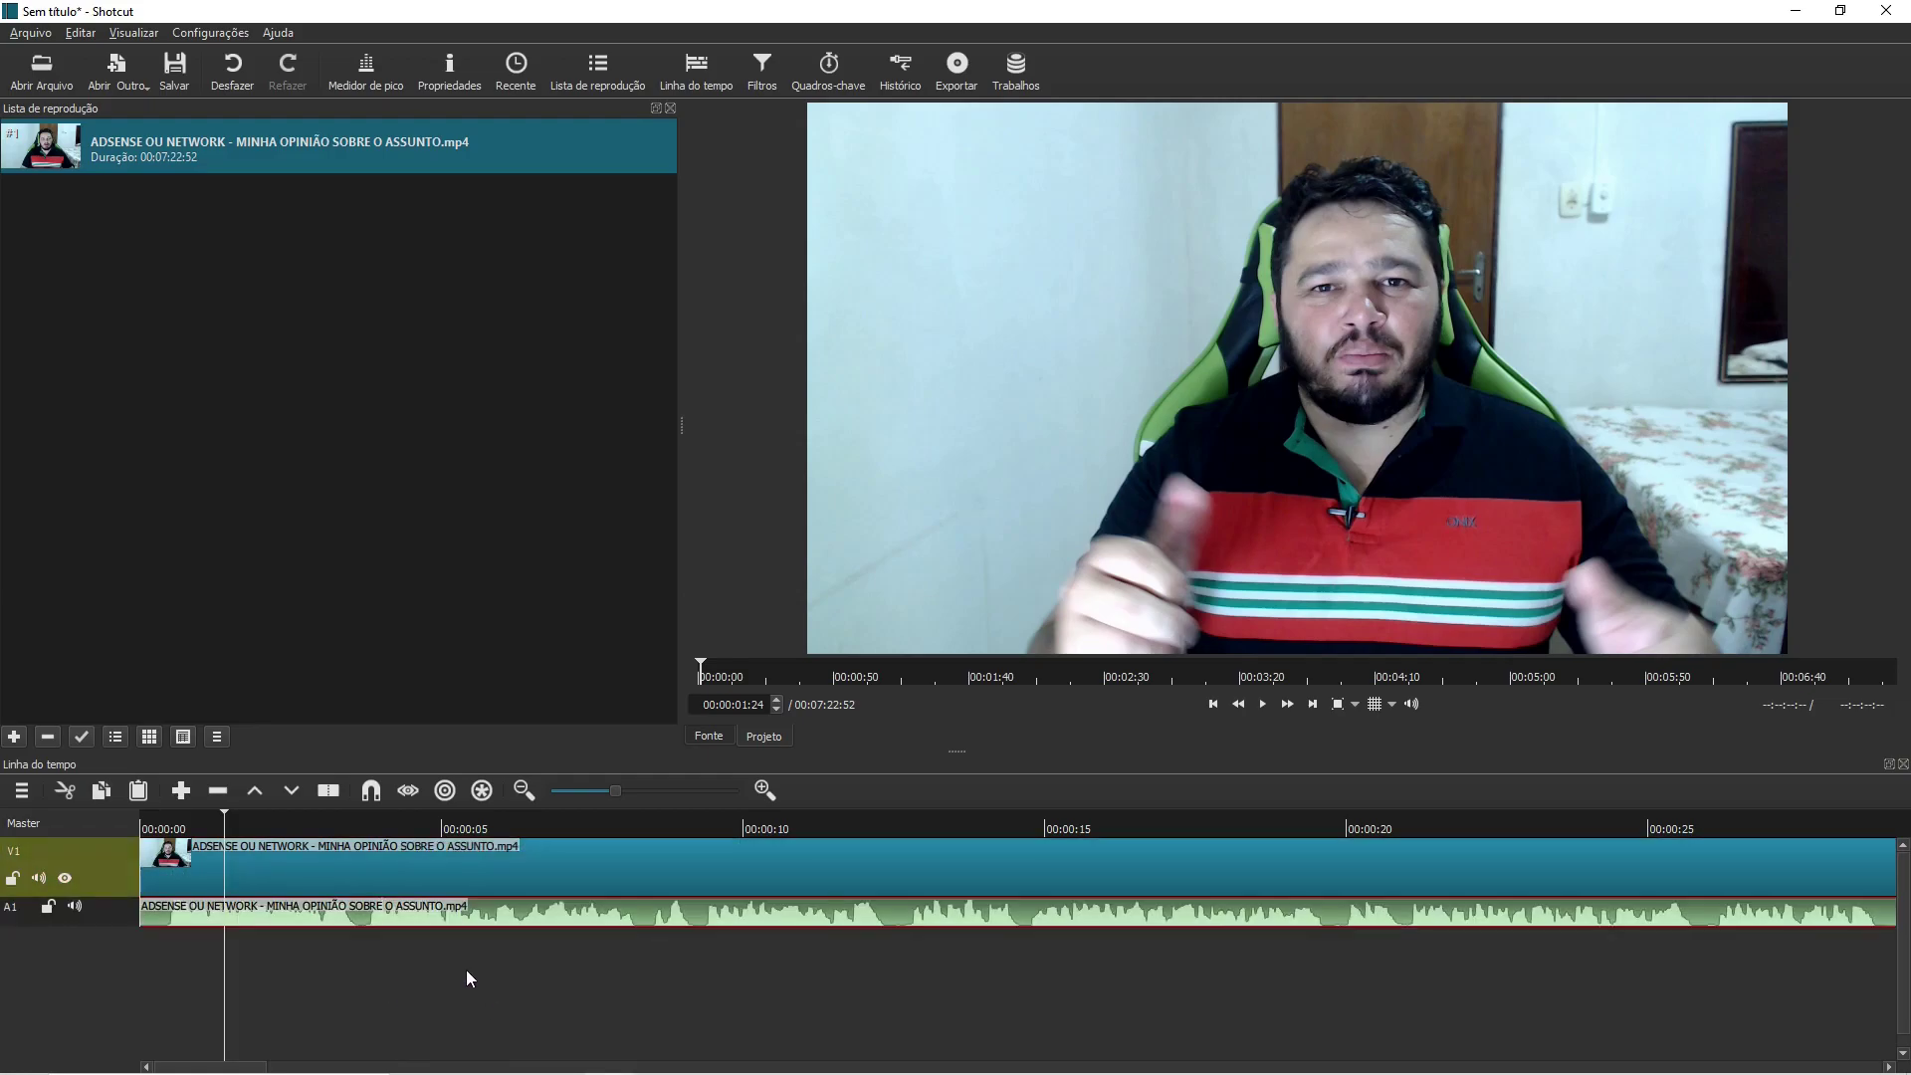
drag(360, 917, 172, 908)
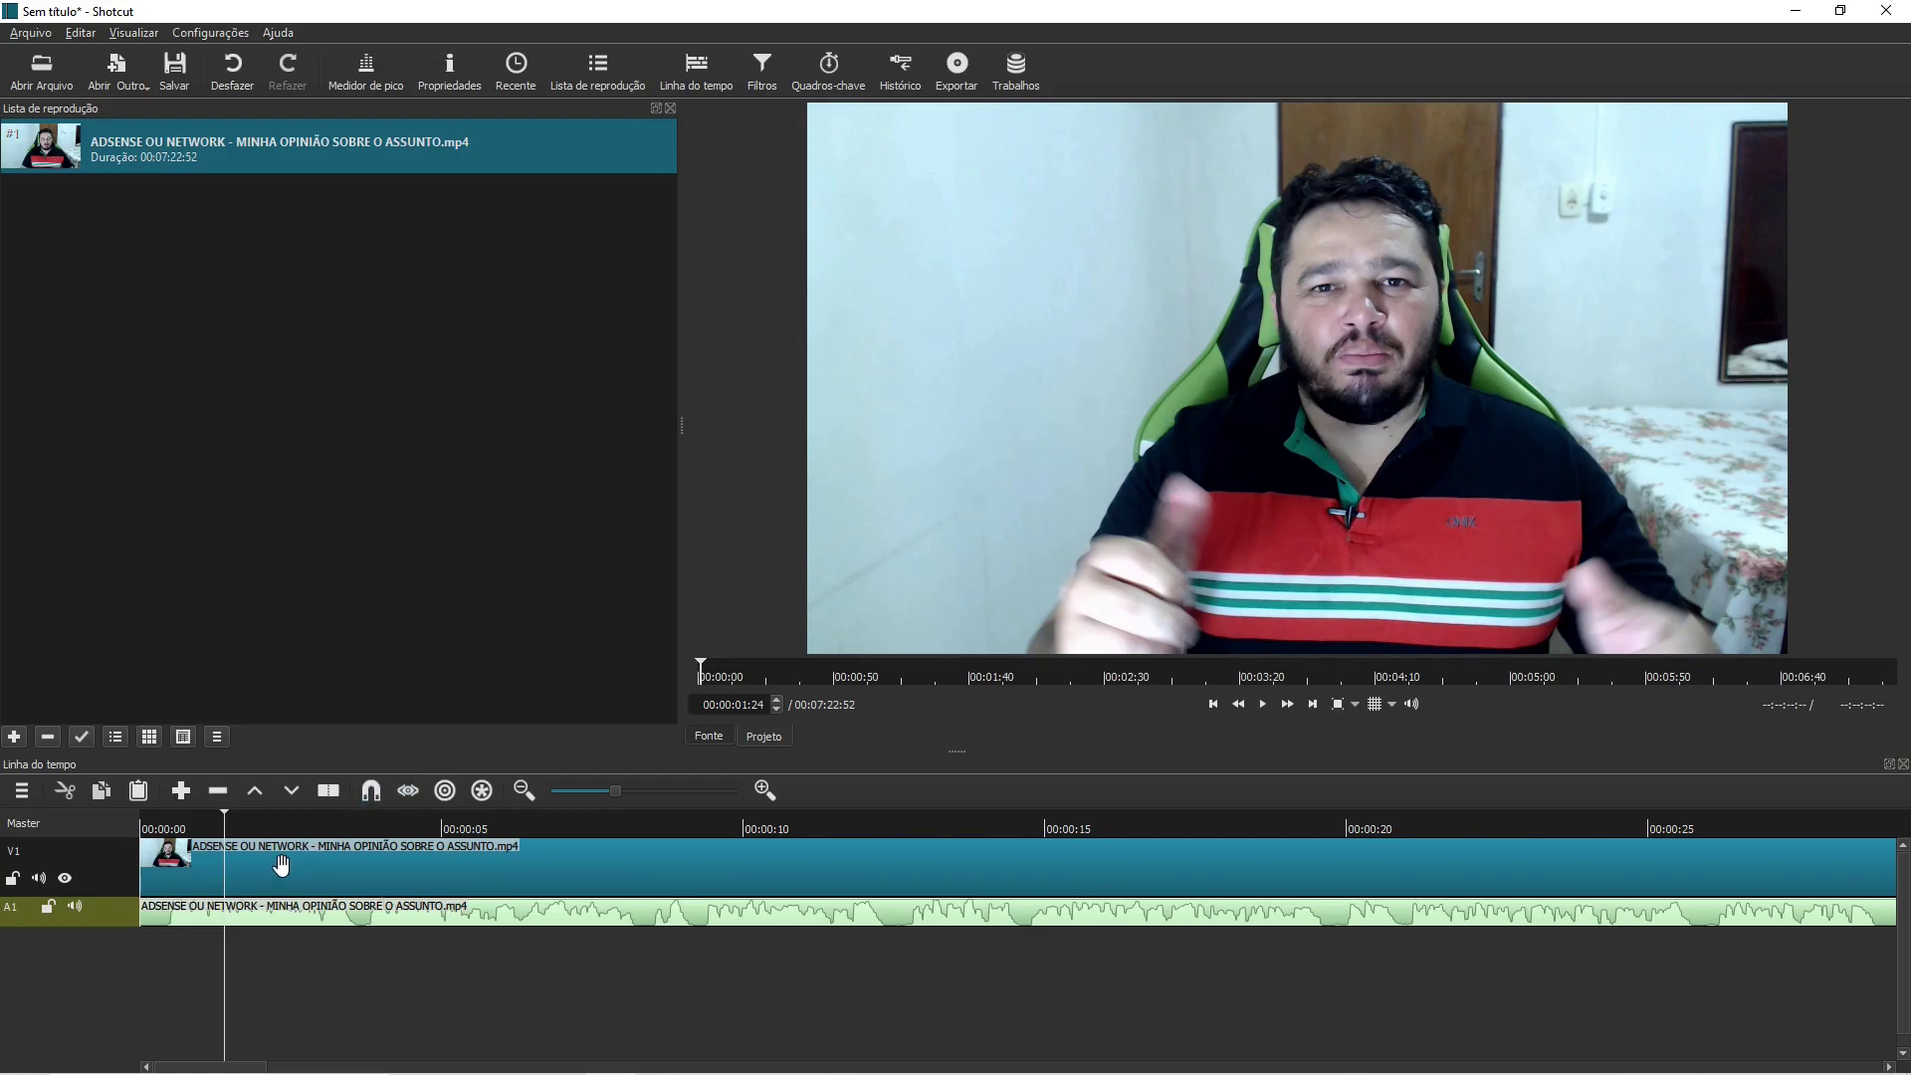
mouse_move(335, 881)
mouse_down()
mouse_move(417, 884)
mouse_move(324, 883)
mouse_up()
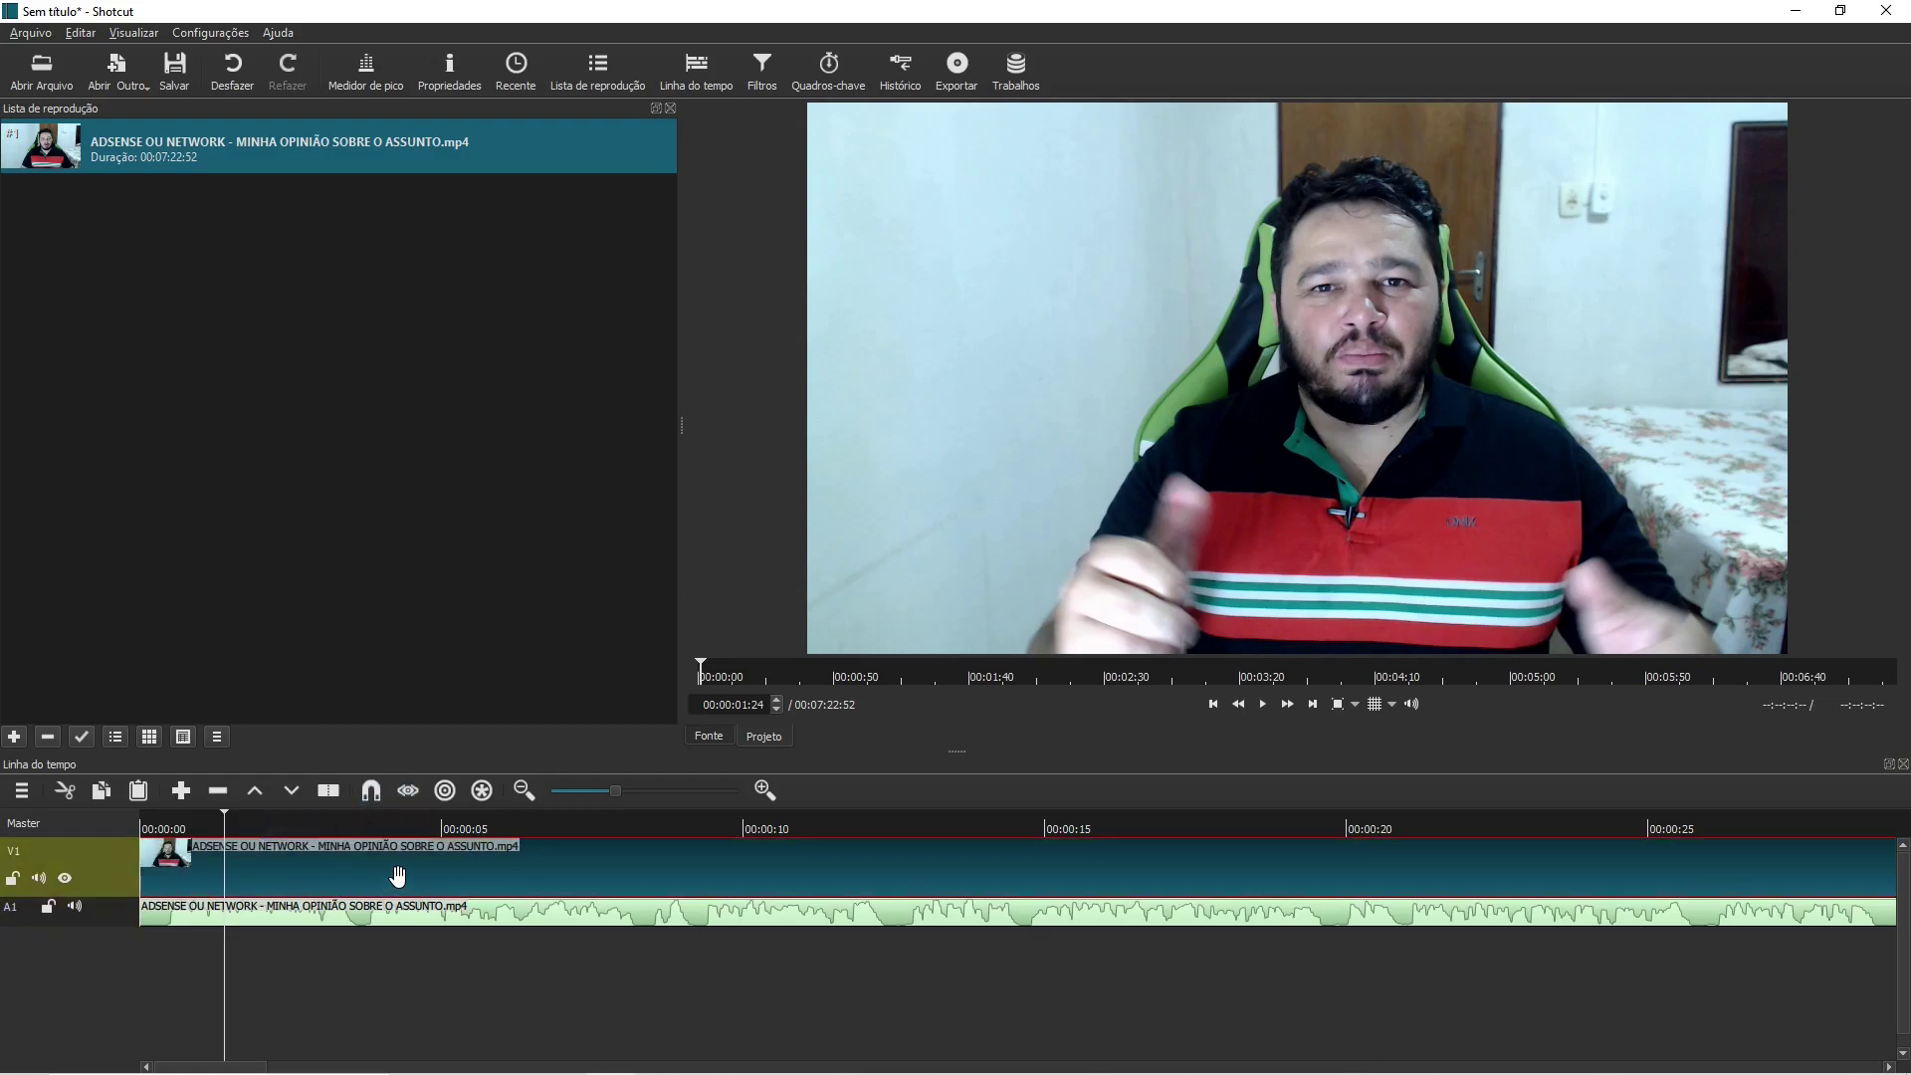
drag(388, 899, 284, 911)
Split the video clip at 00:00:07:34 and the detached audio clip at 00:00:07:32
click(581, 834)
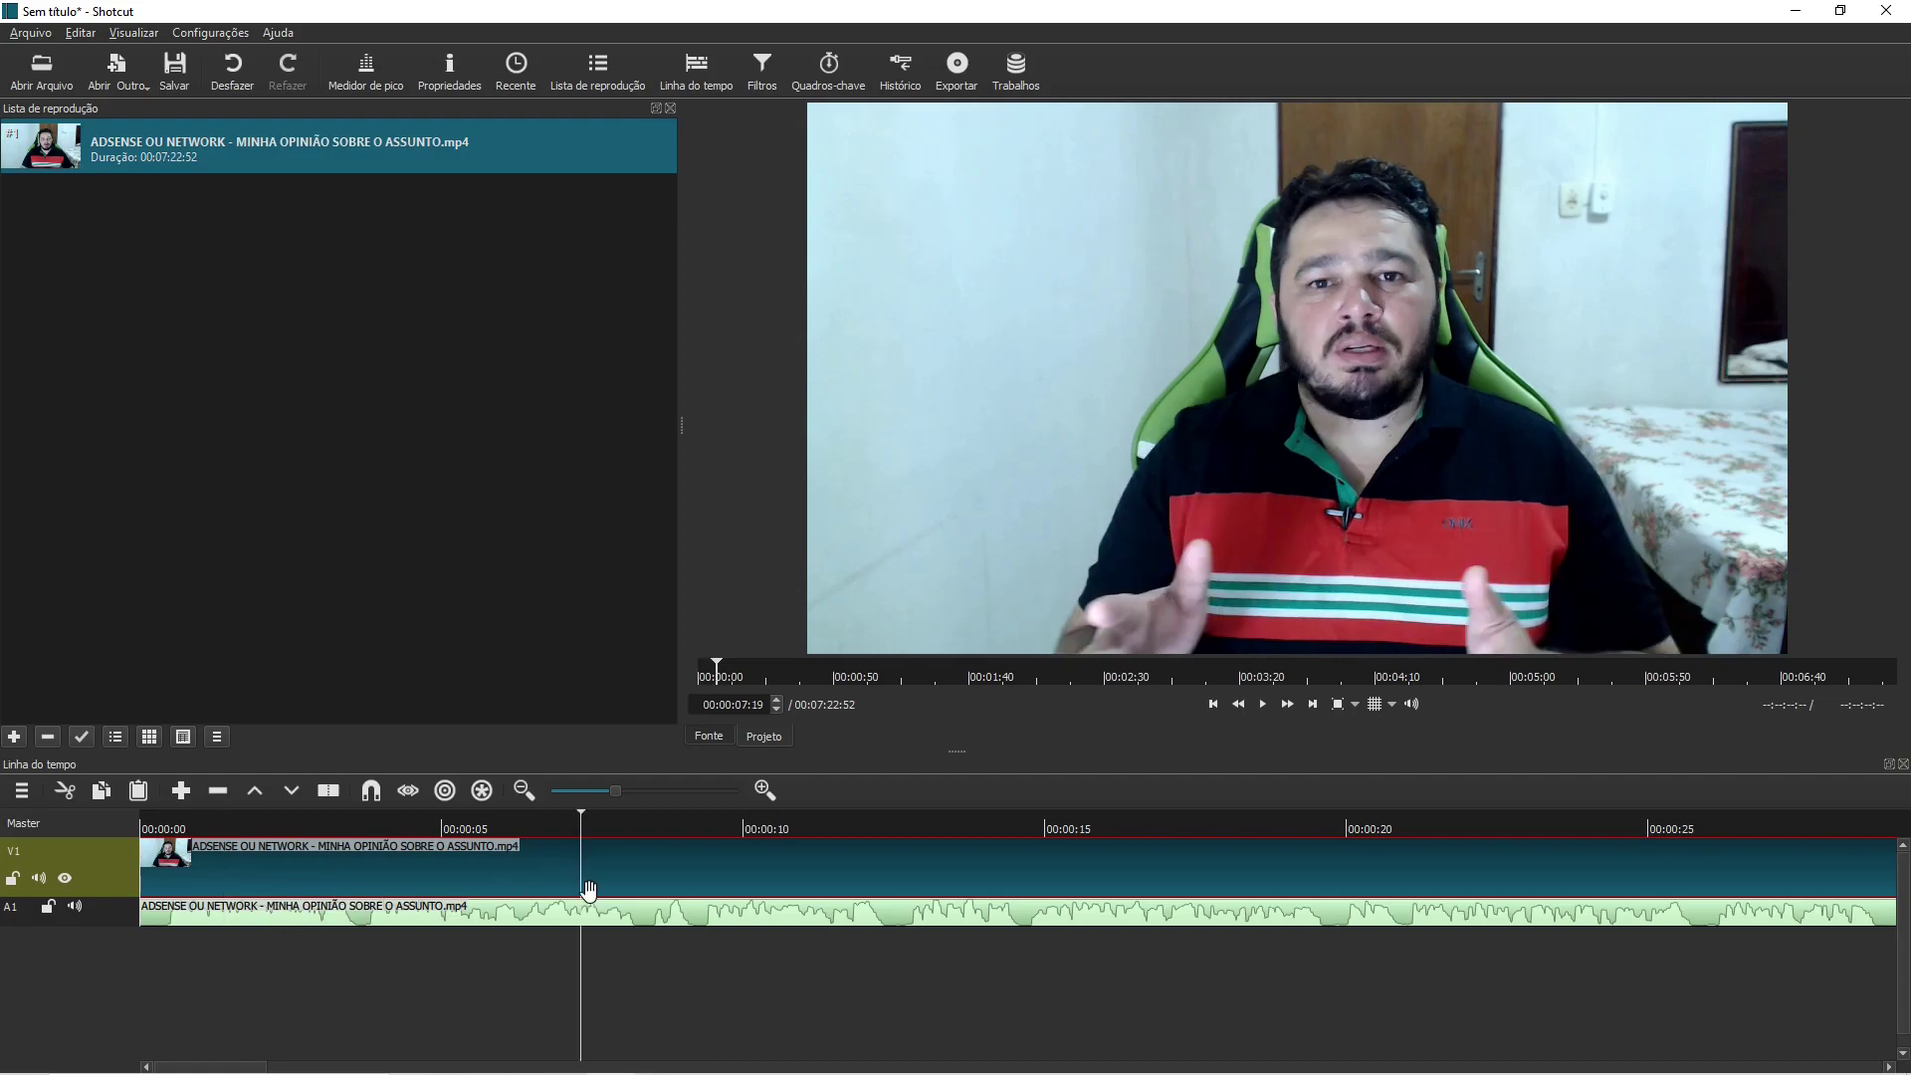
click(596, 832)
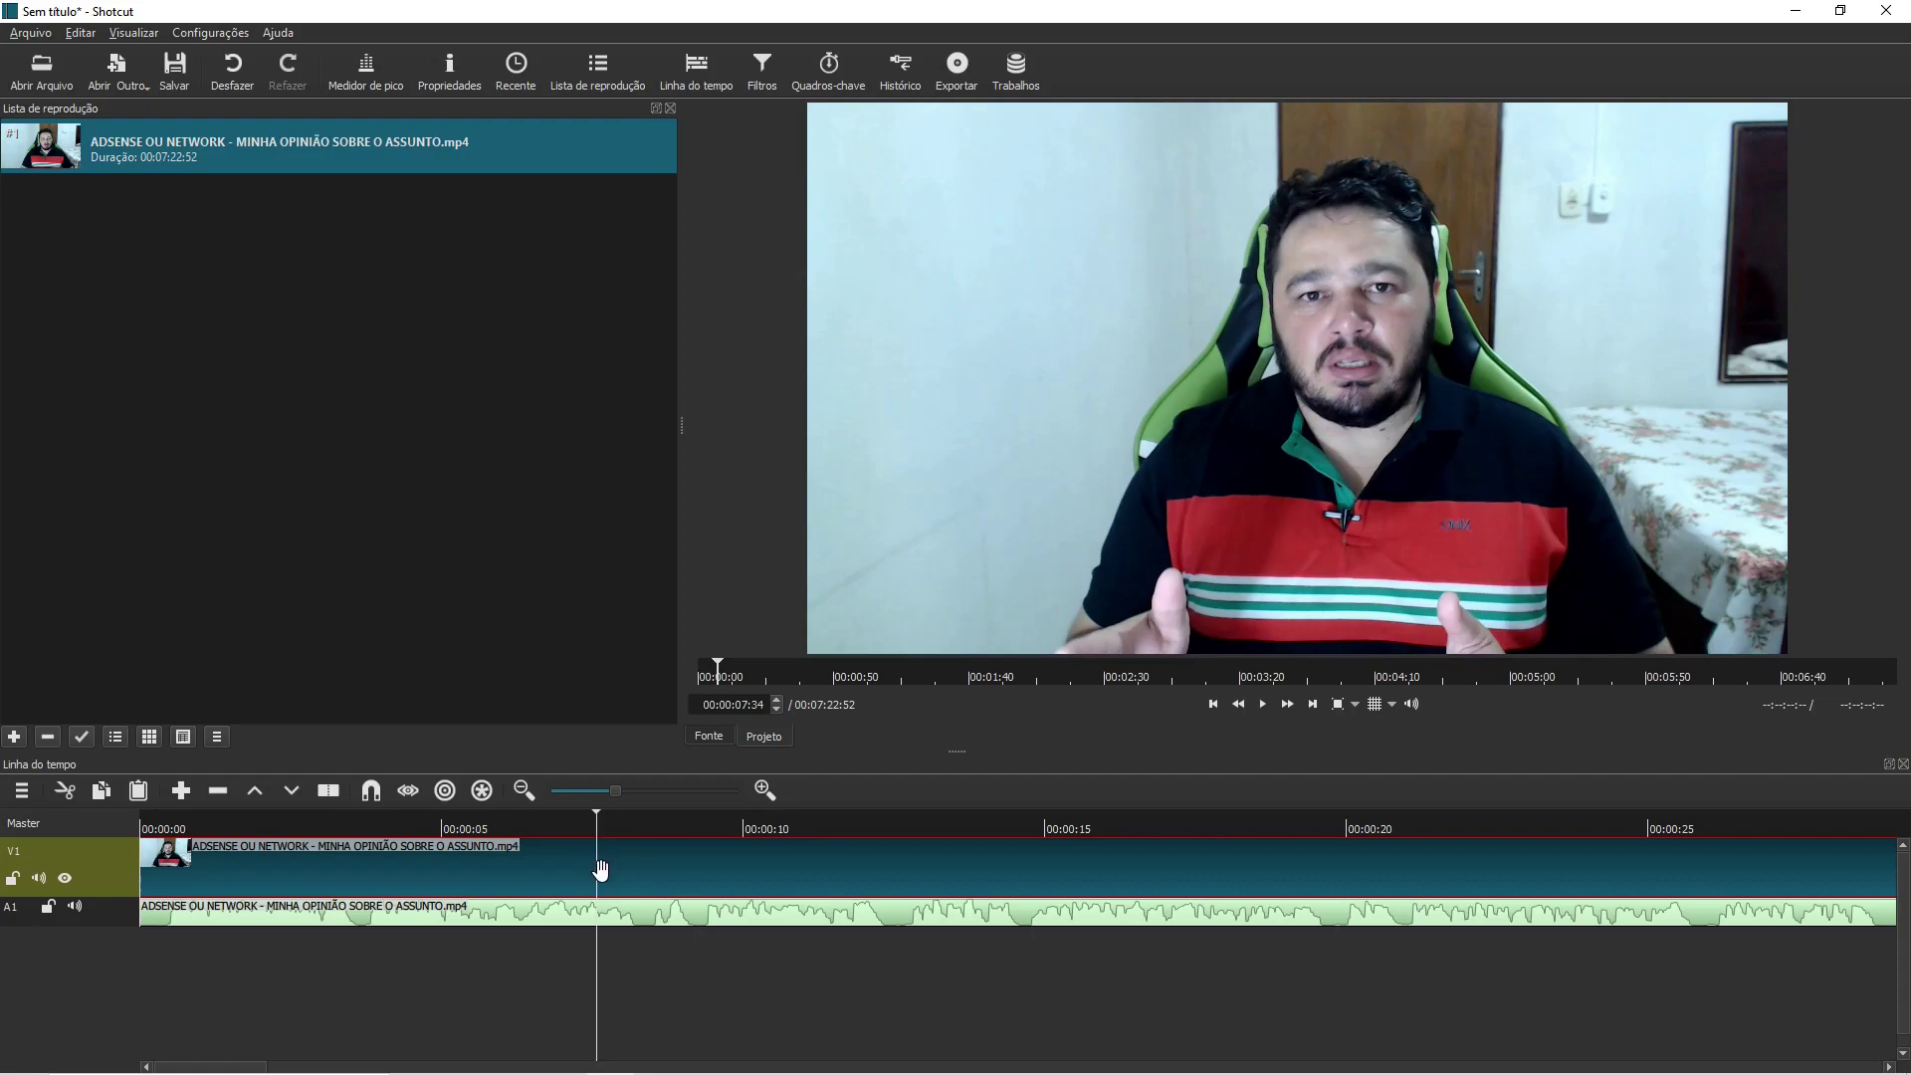
key(s)
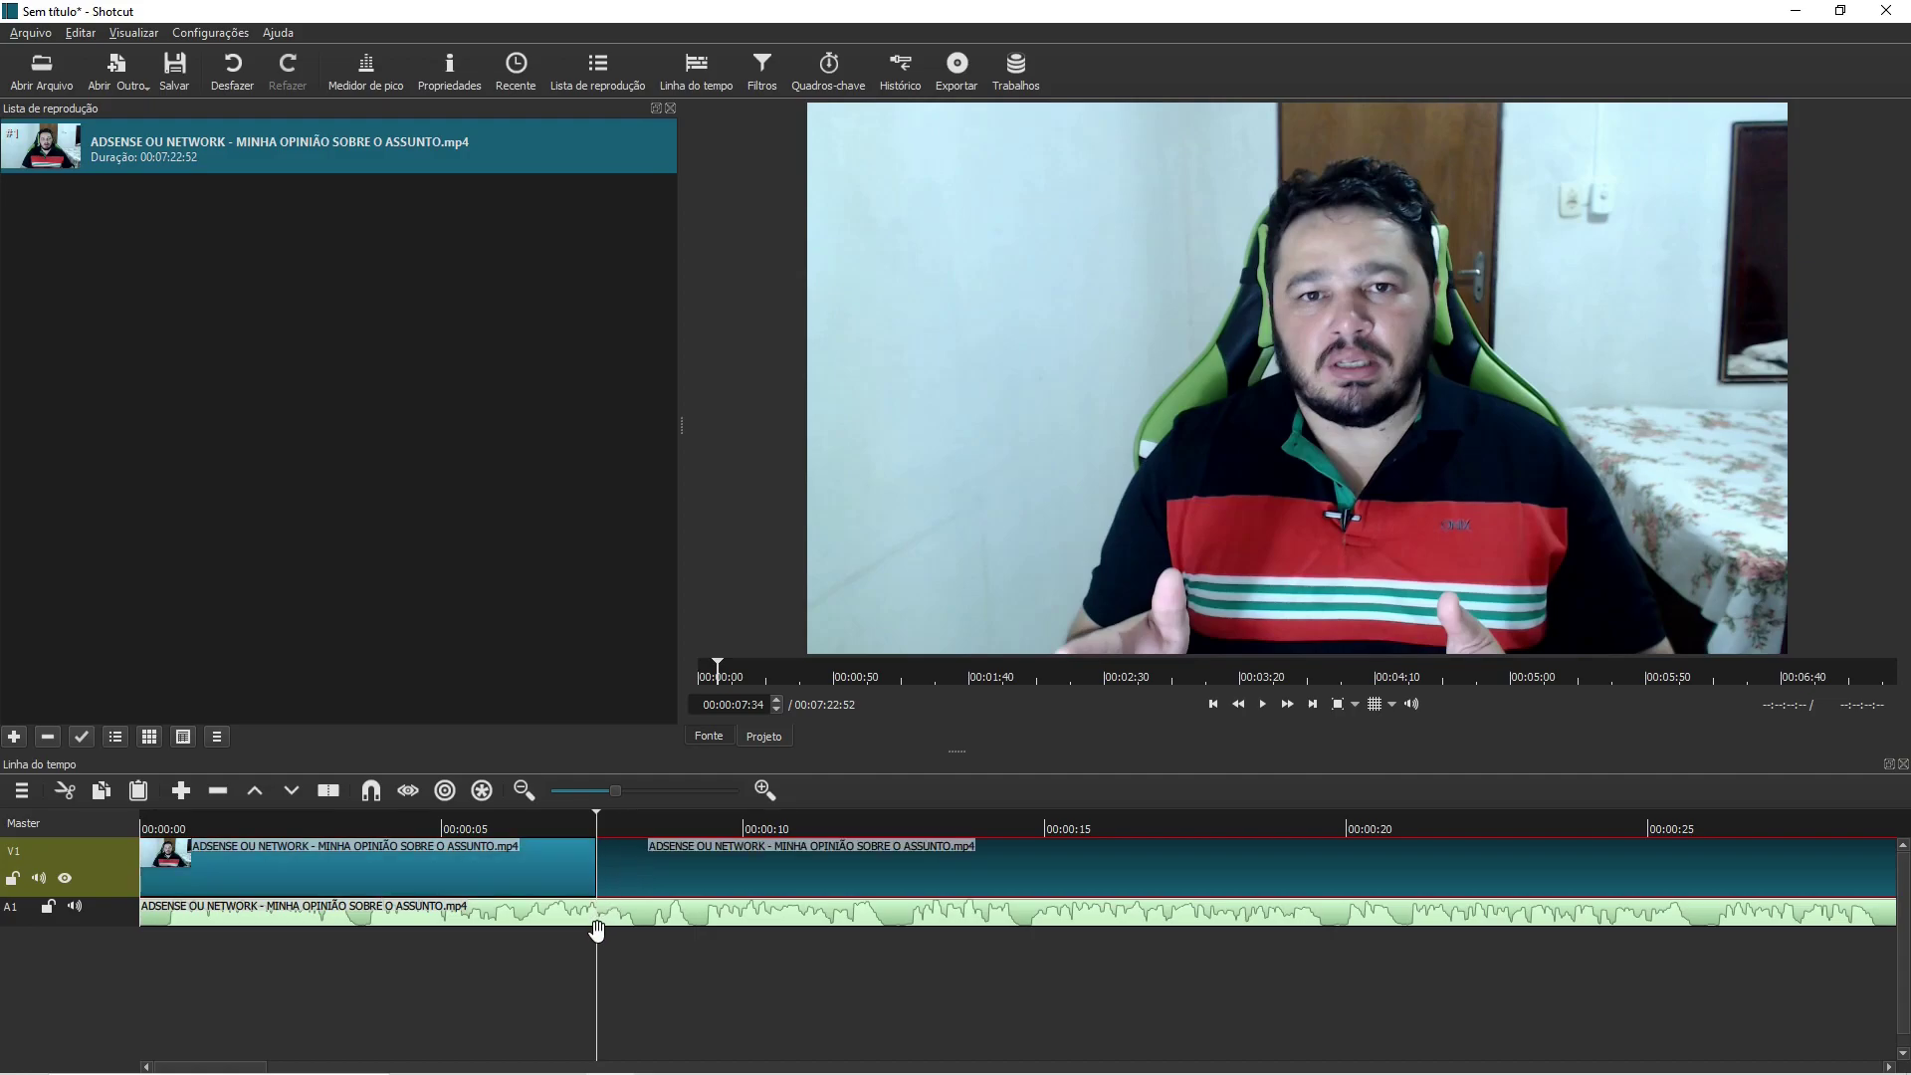
click(633, 858)
key(Home)
click(597, 832)
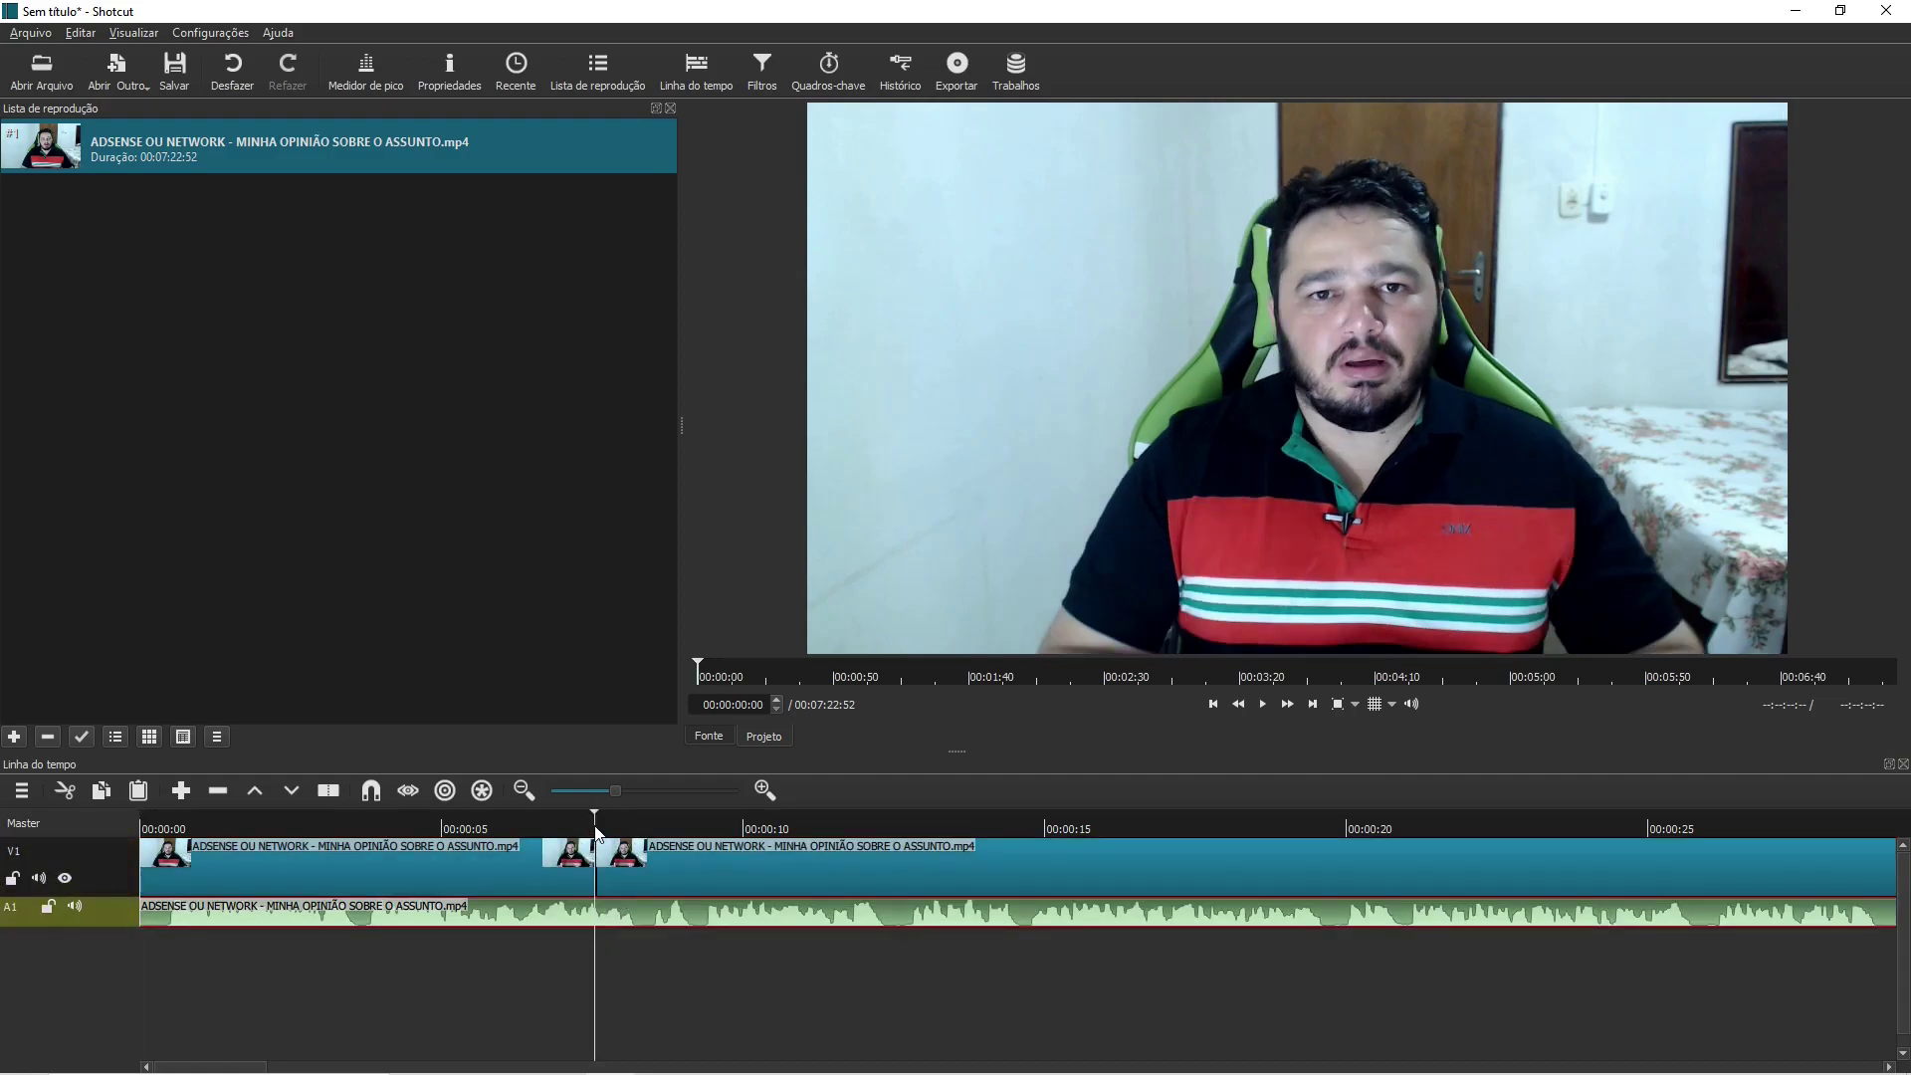
key(s)
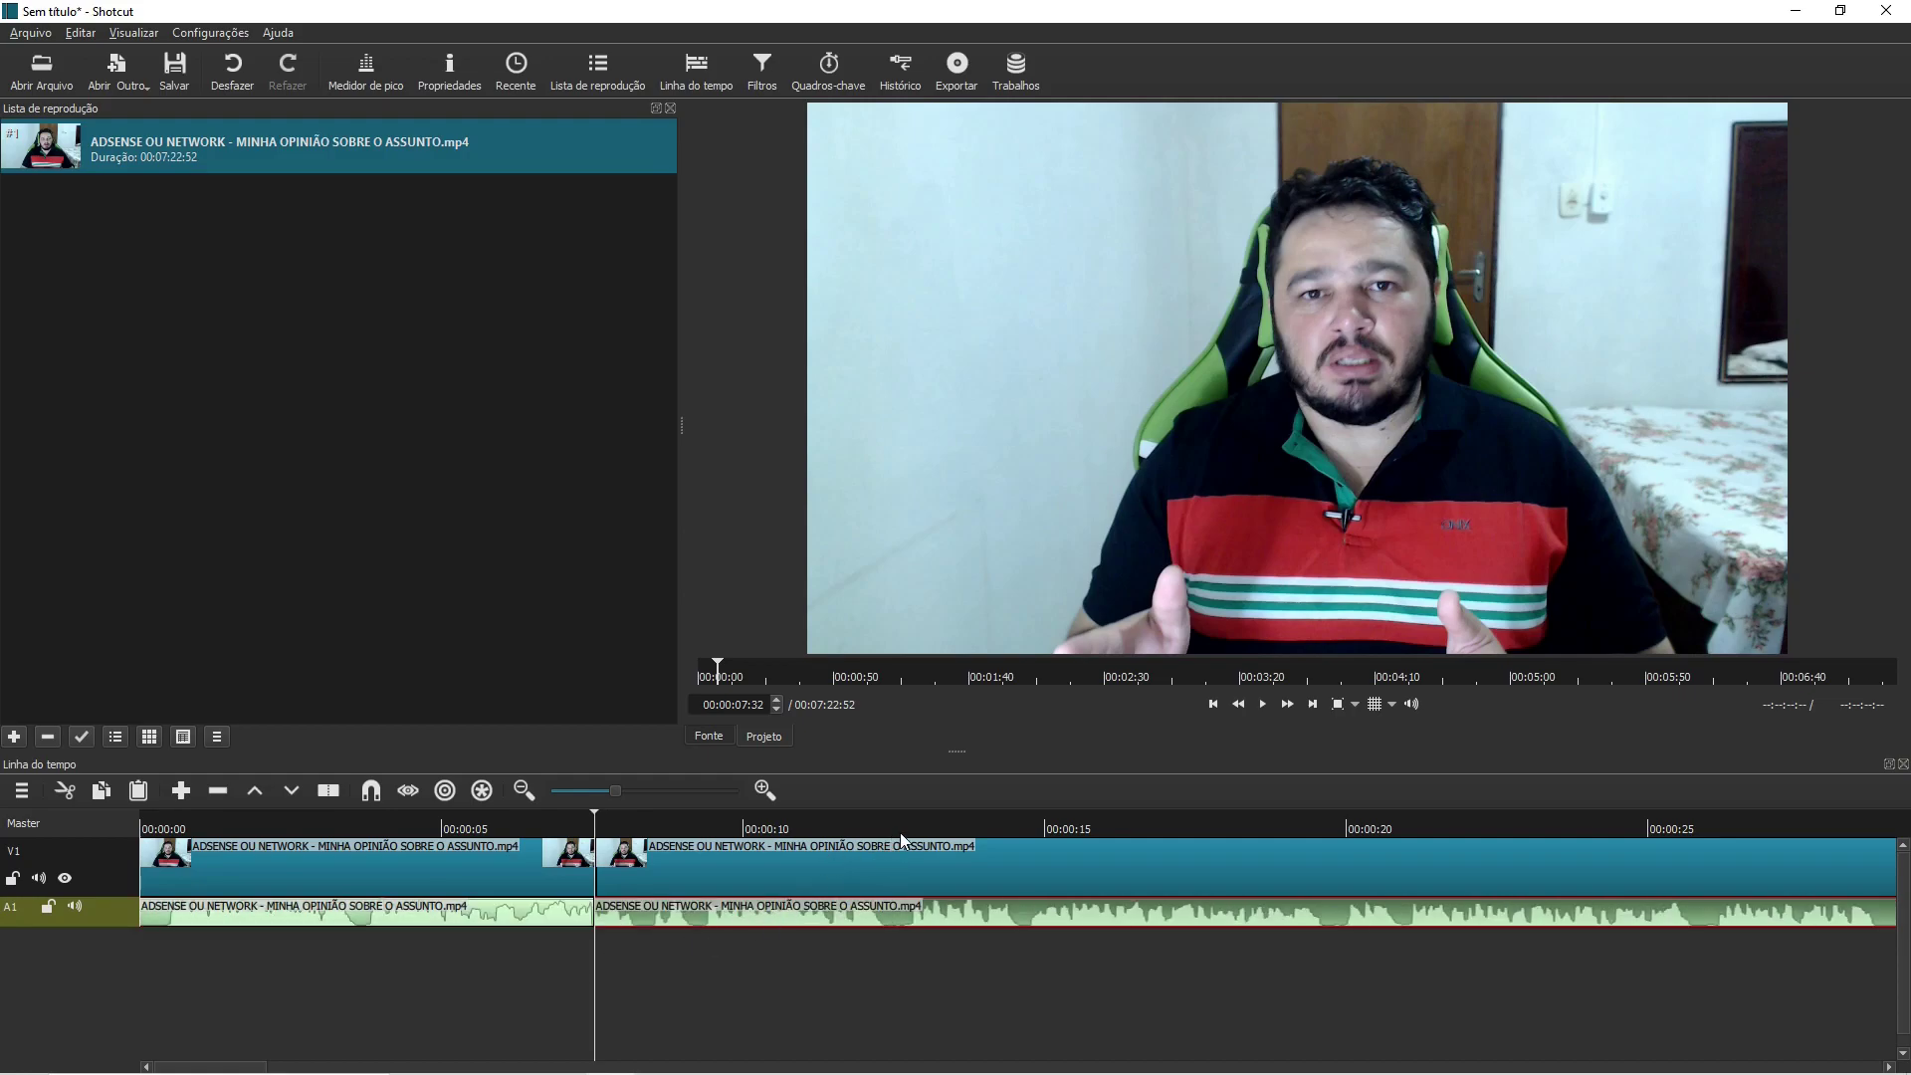
Split both the detached audio clip and the video clip at 00:00:13:16
click(941, 828)
key(s)
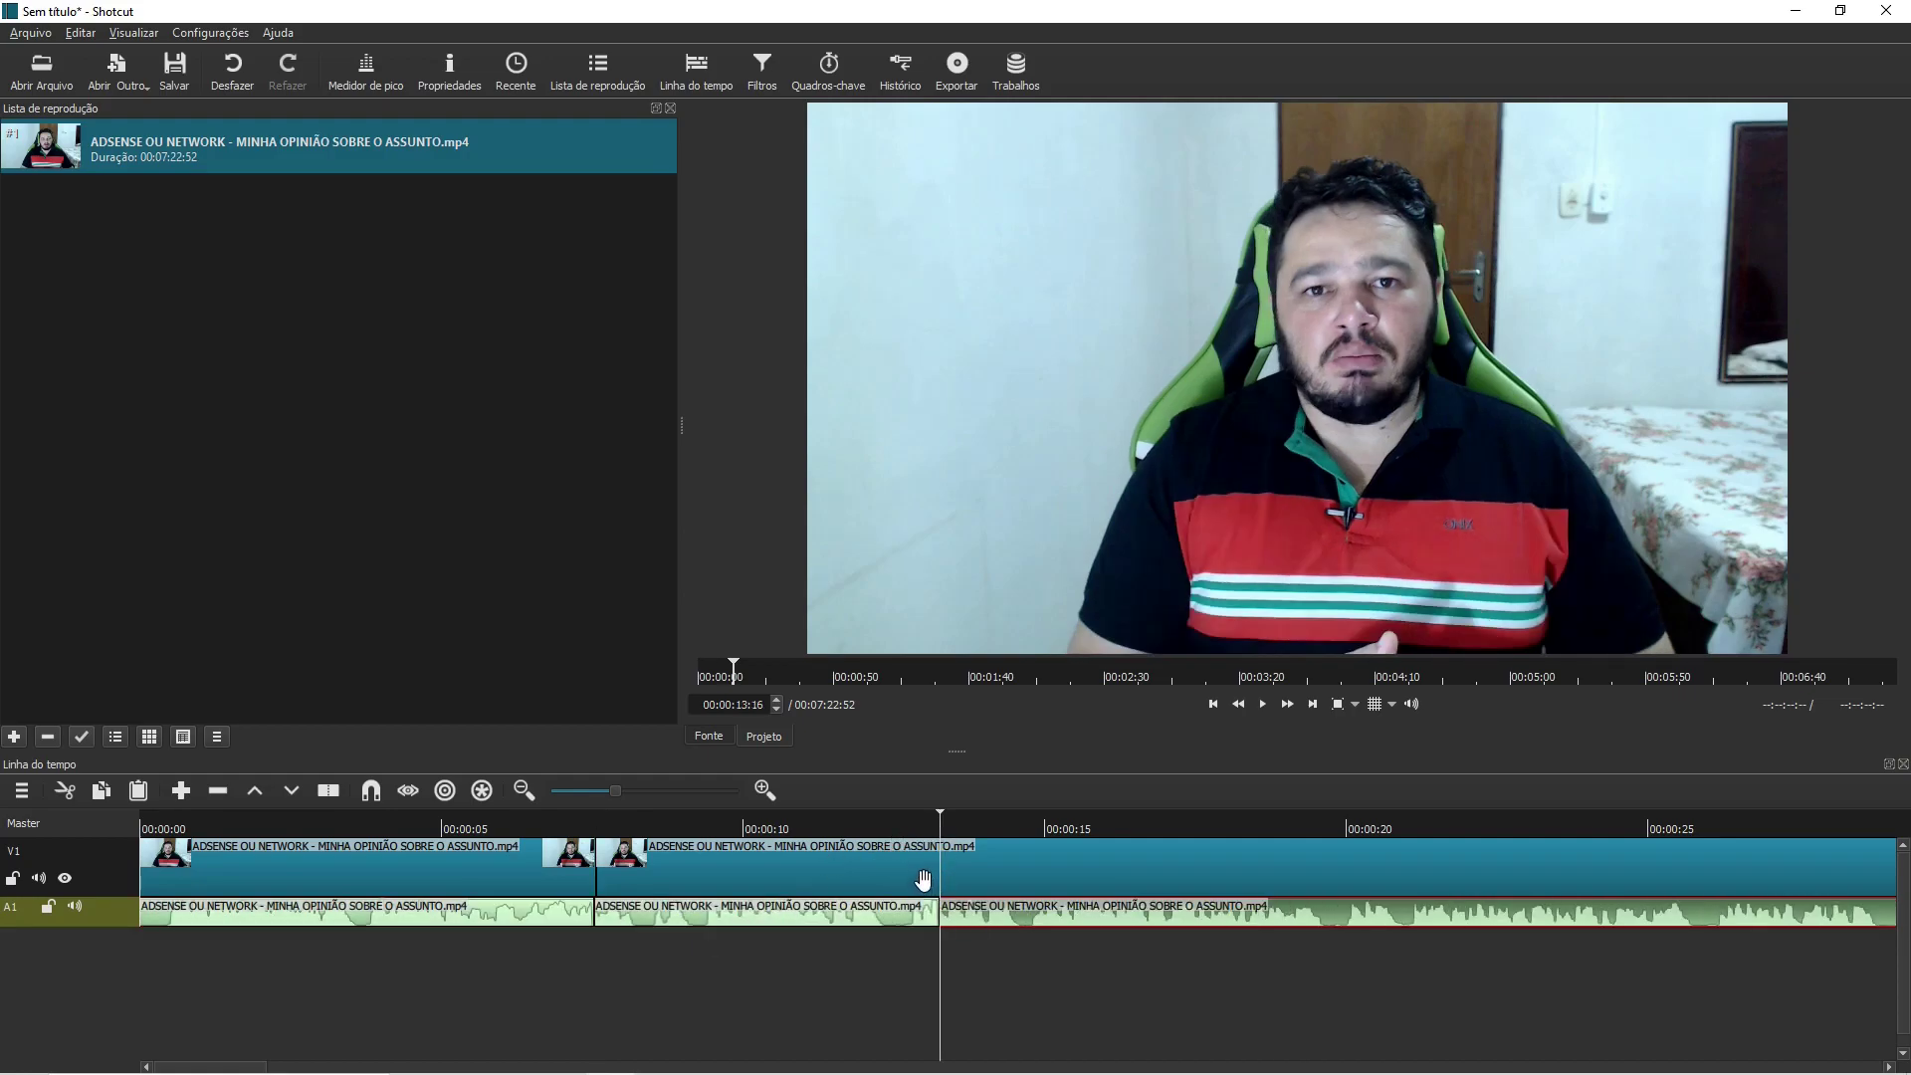
click(924, 880)
key(s)
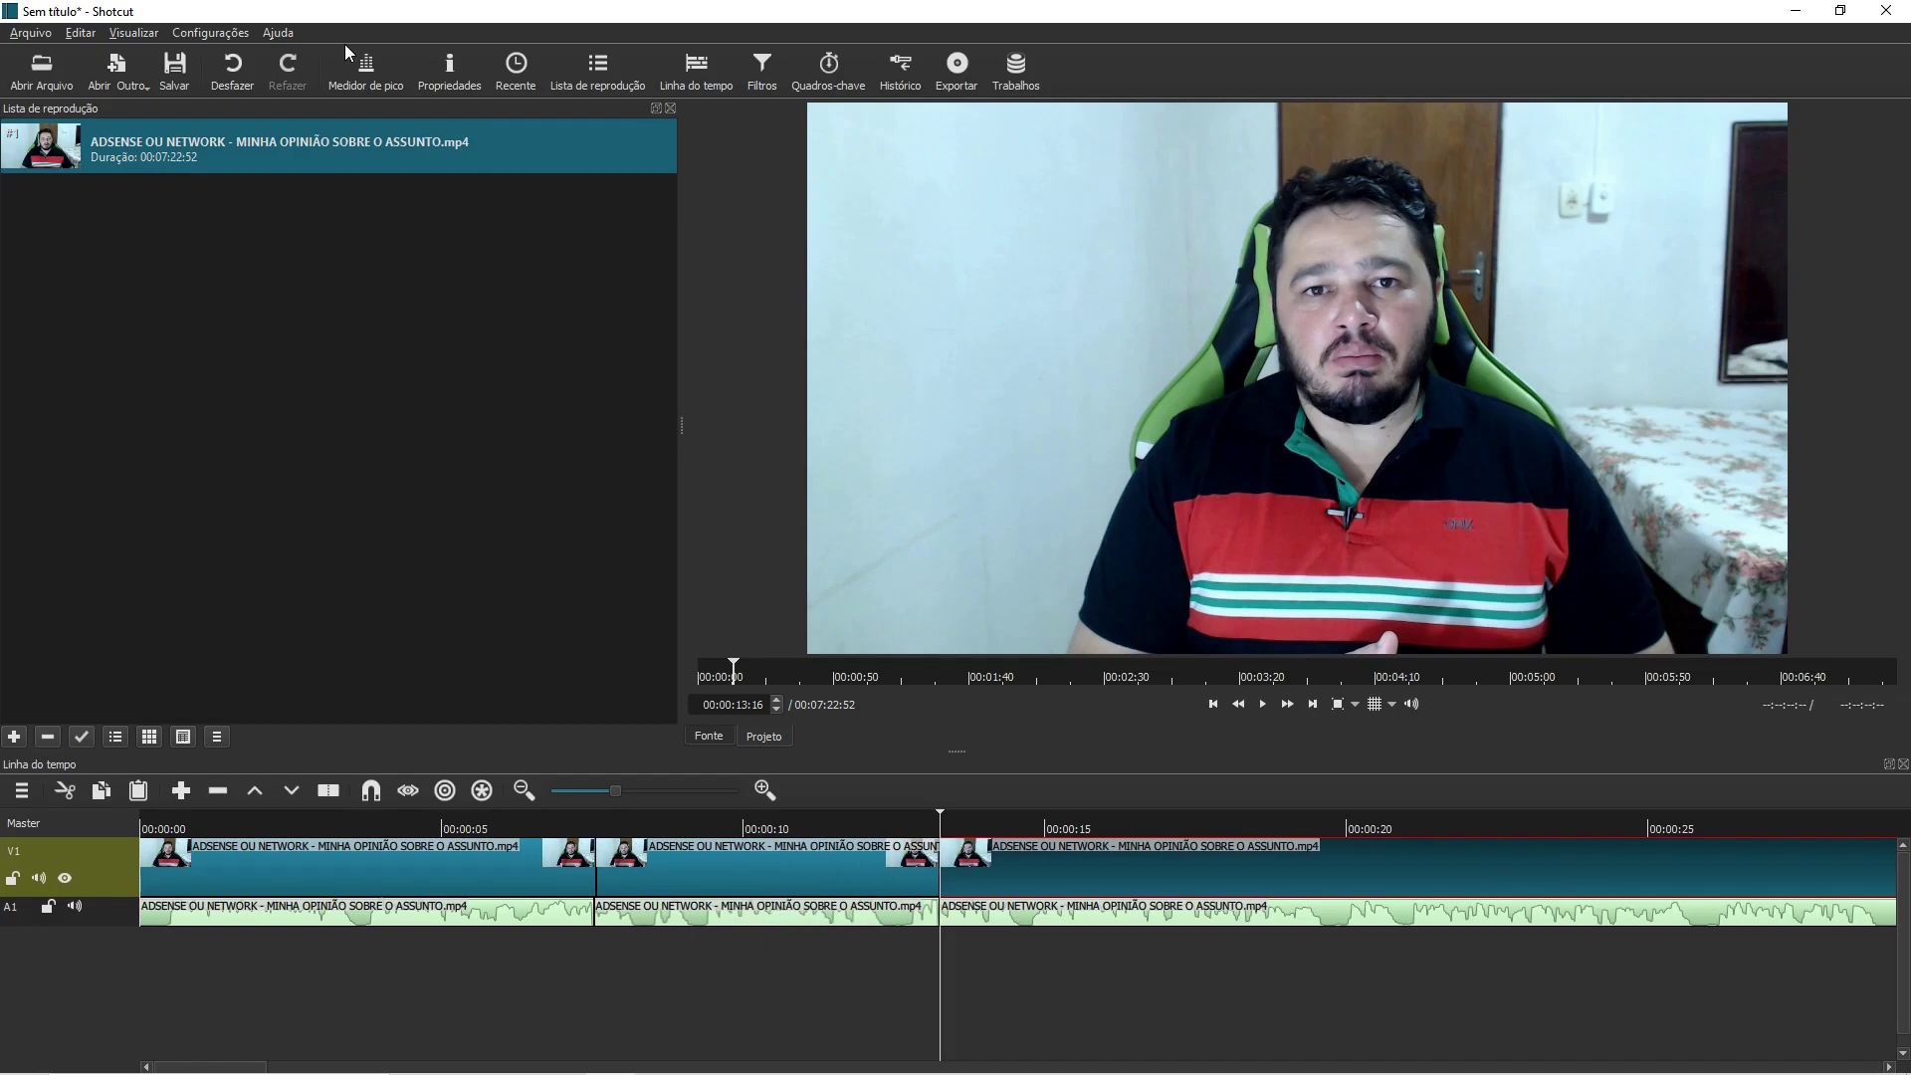
Undo all four splits of the video and audio clips
click(233, 71)
click(233, 72)
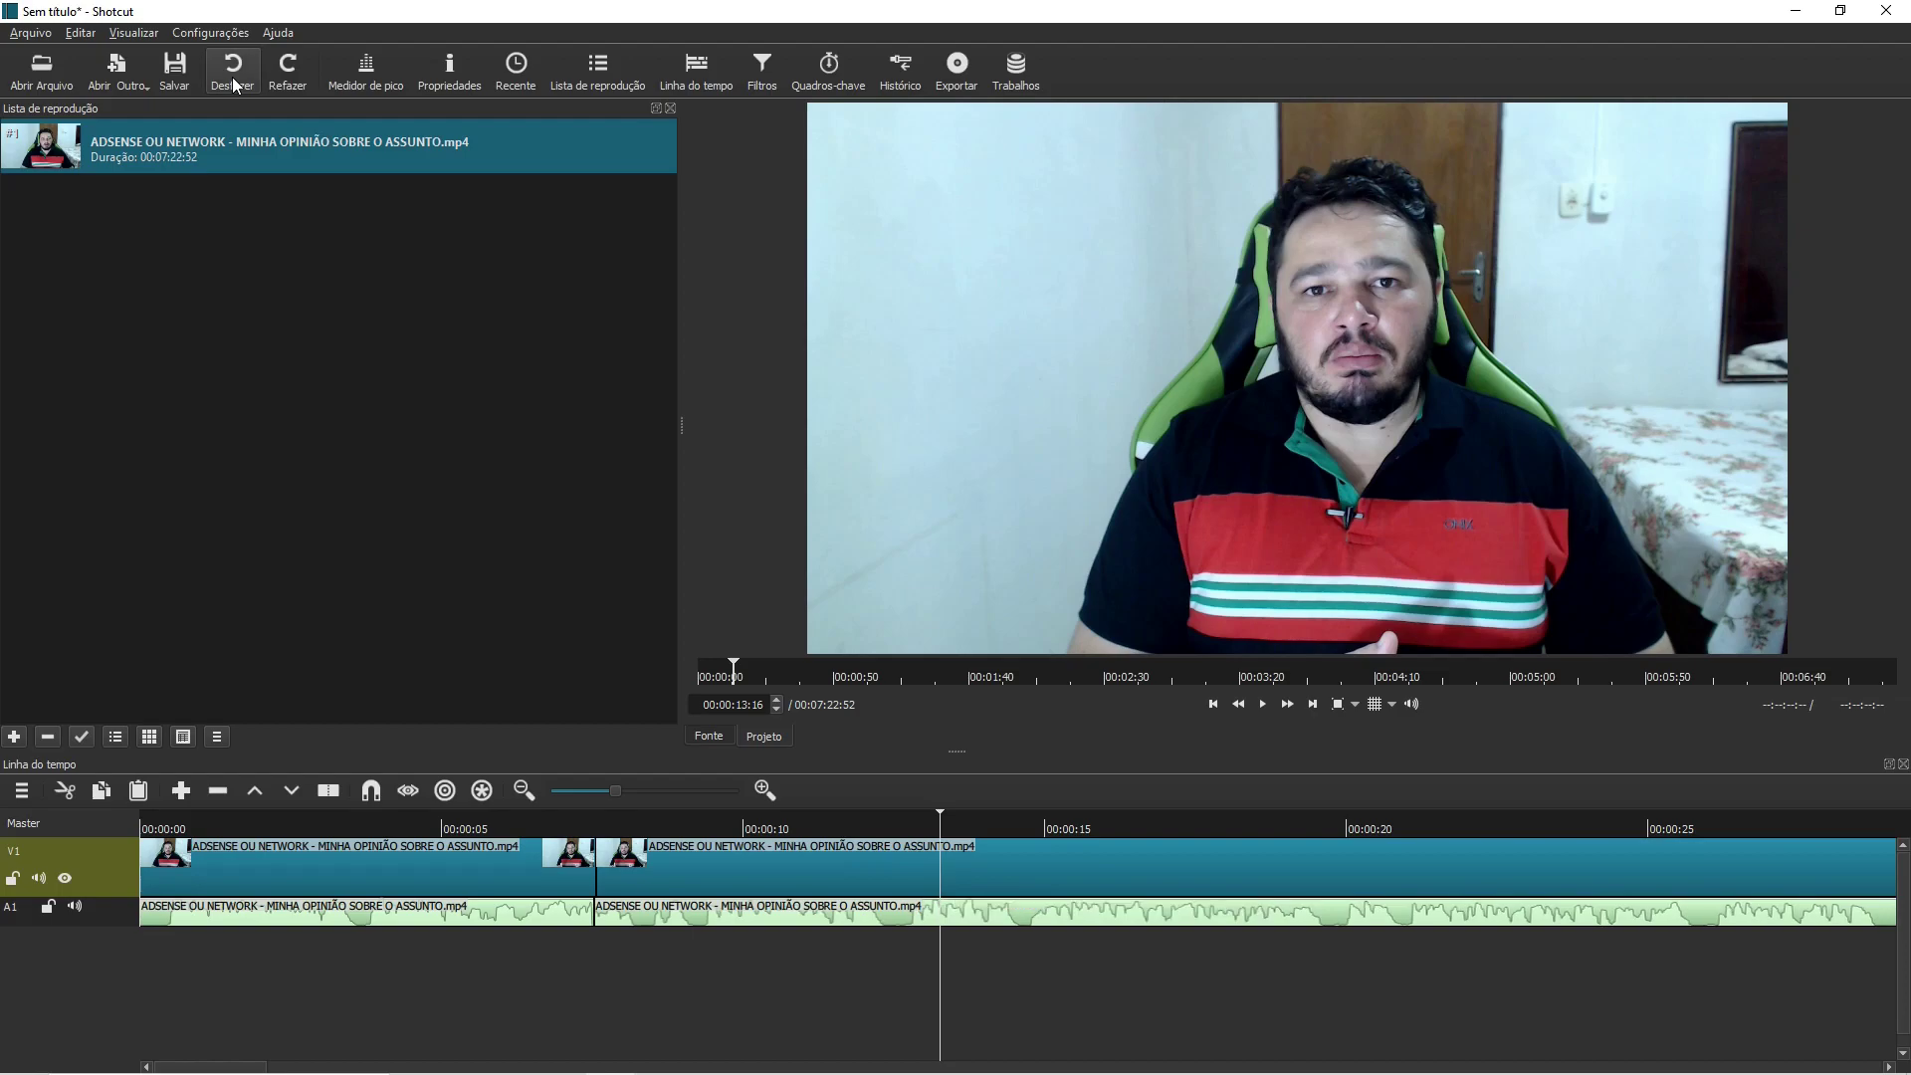
click(235, 86)
click(235, 85)
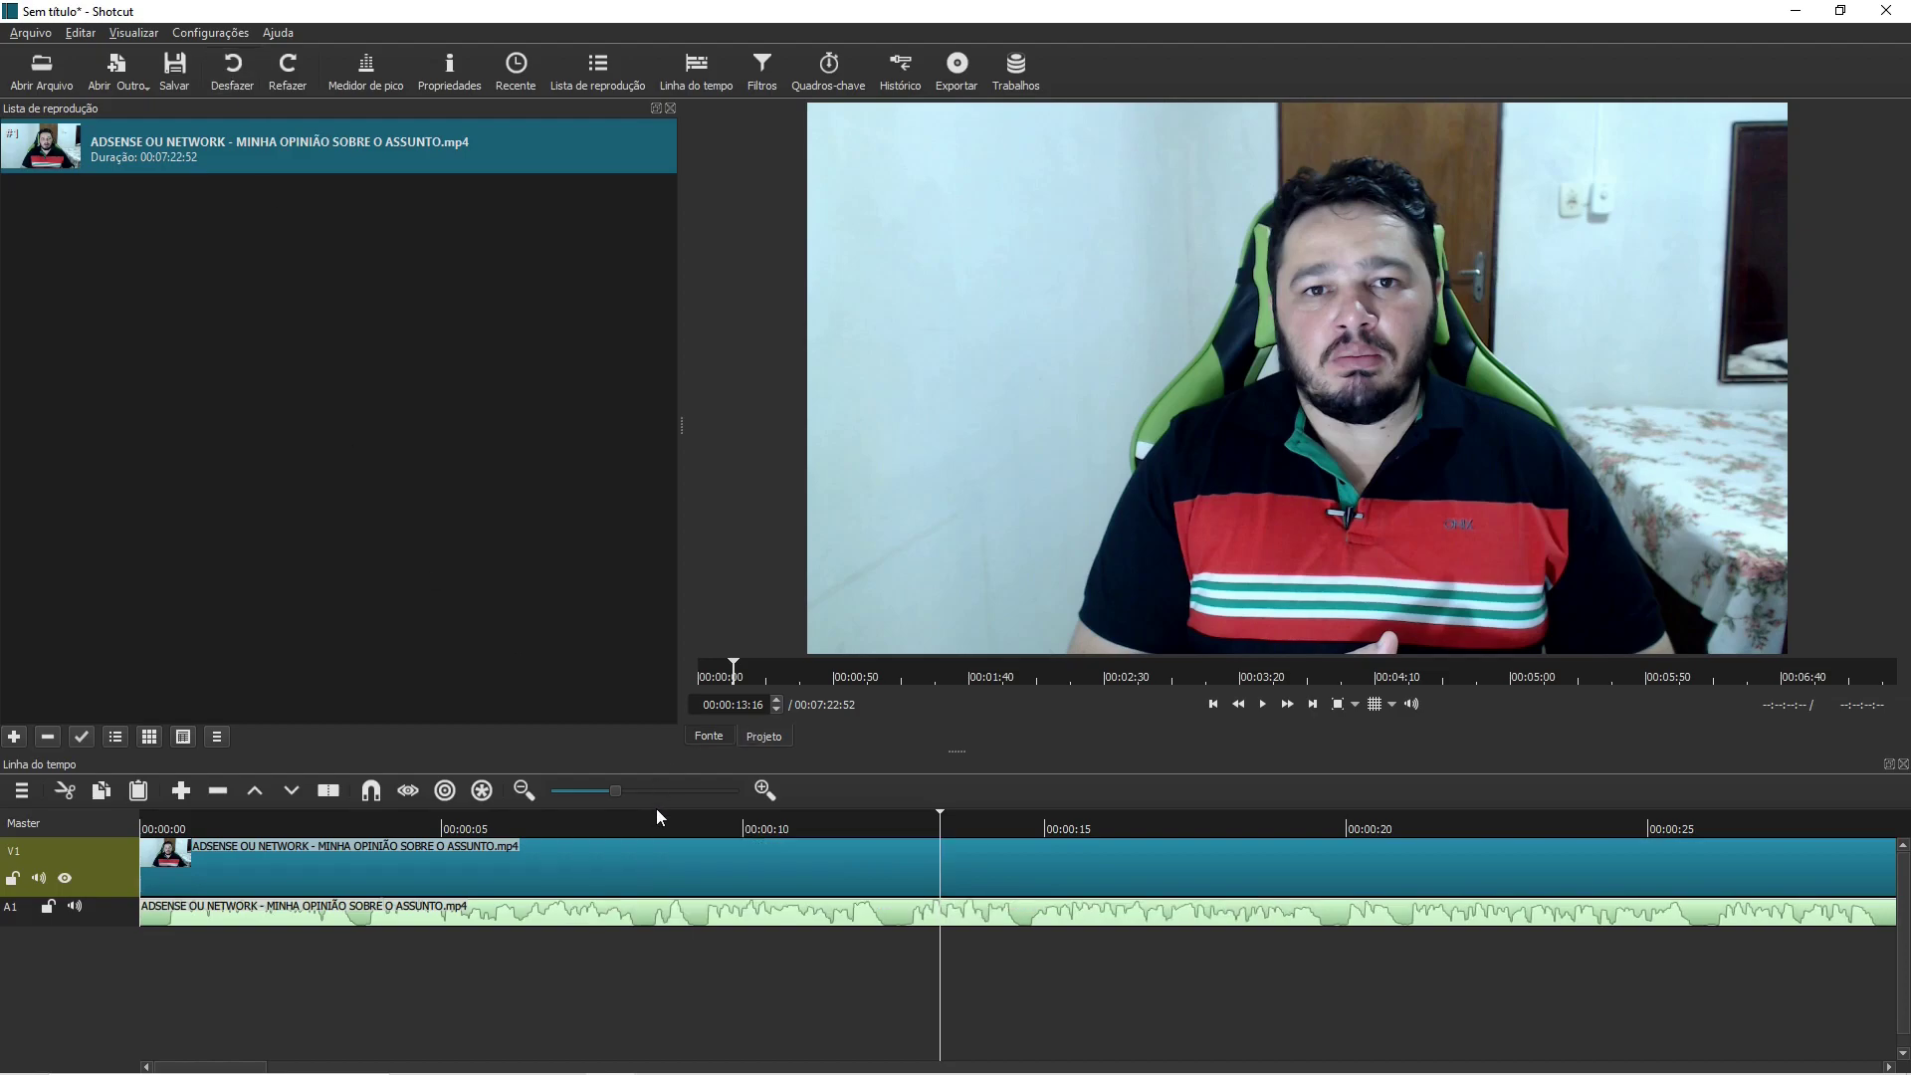
Redo the four splits of the video and audio clips
click(287, 72)
click(287, 72)
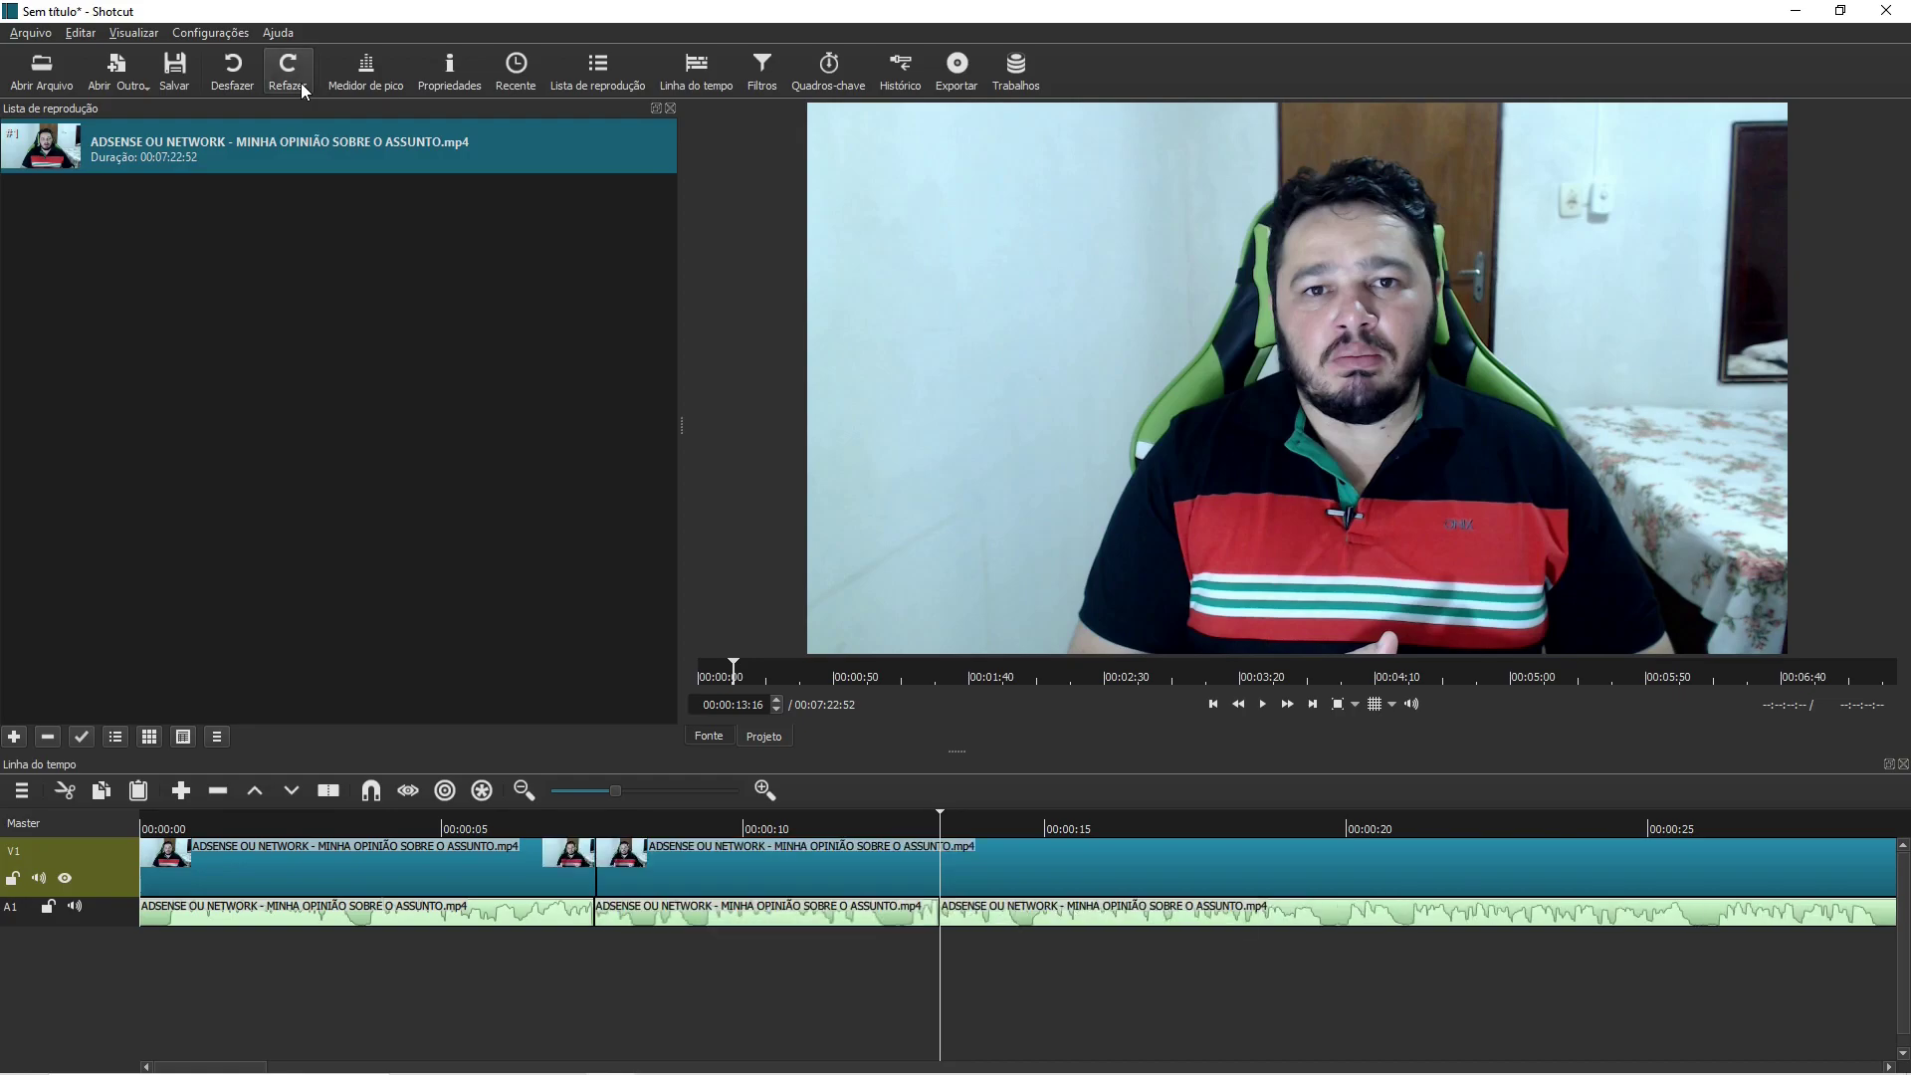
click(300, 88)
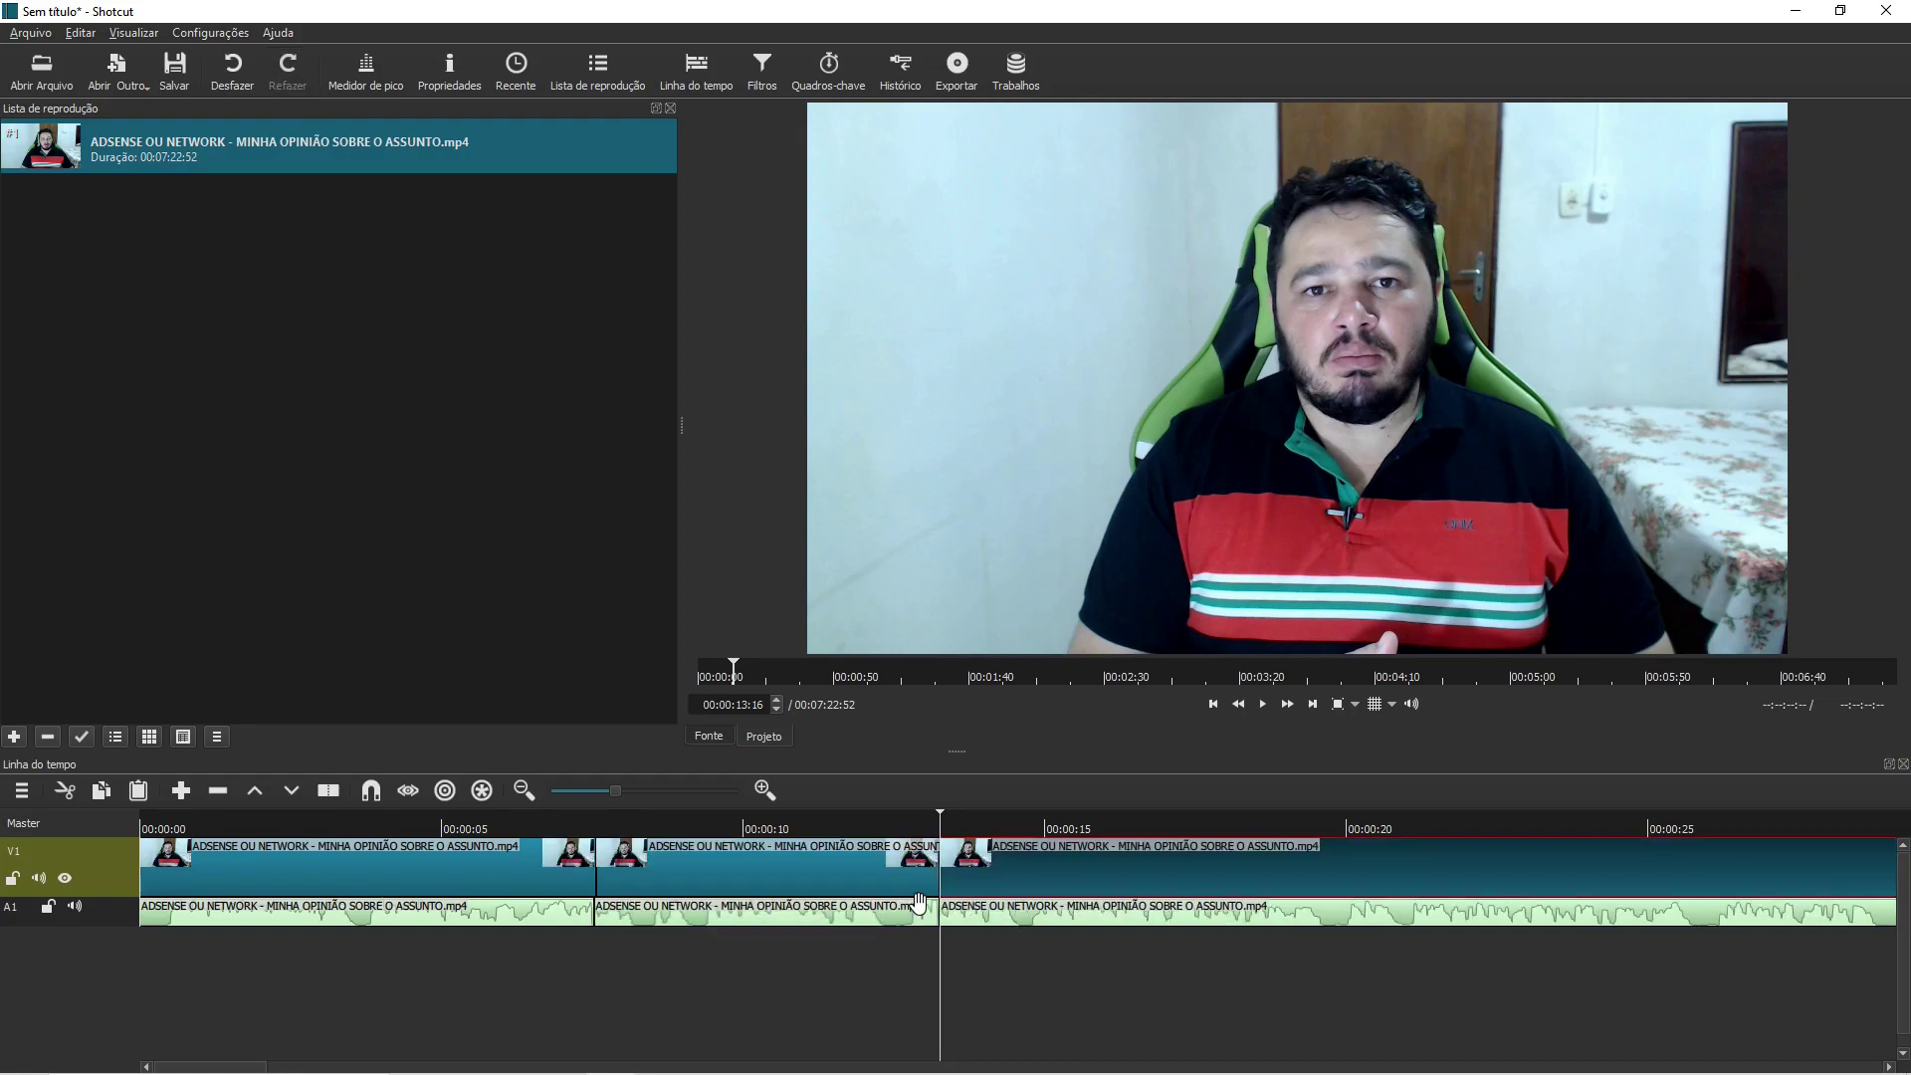
Reattach the middle audio segment on A1 to the middle video segment on V1
click(770, 927)
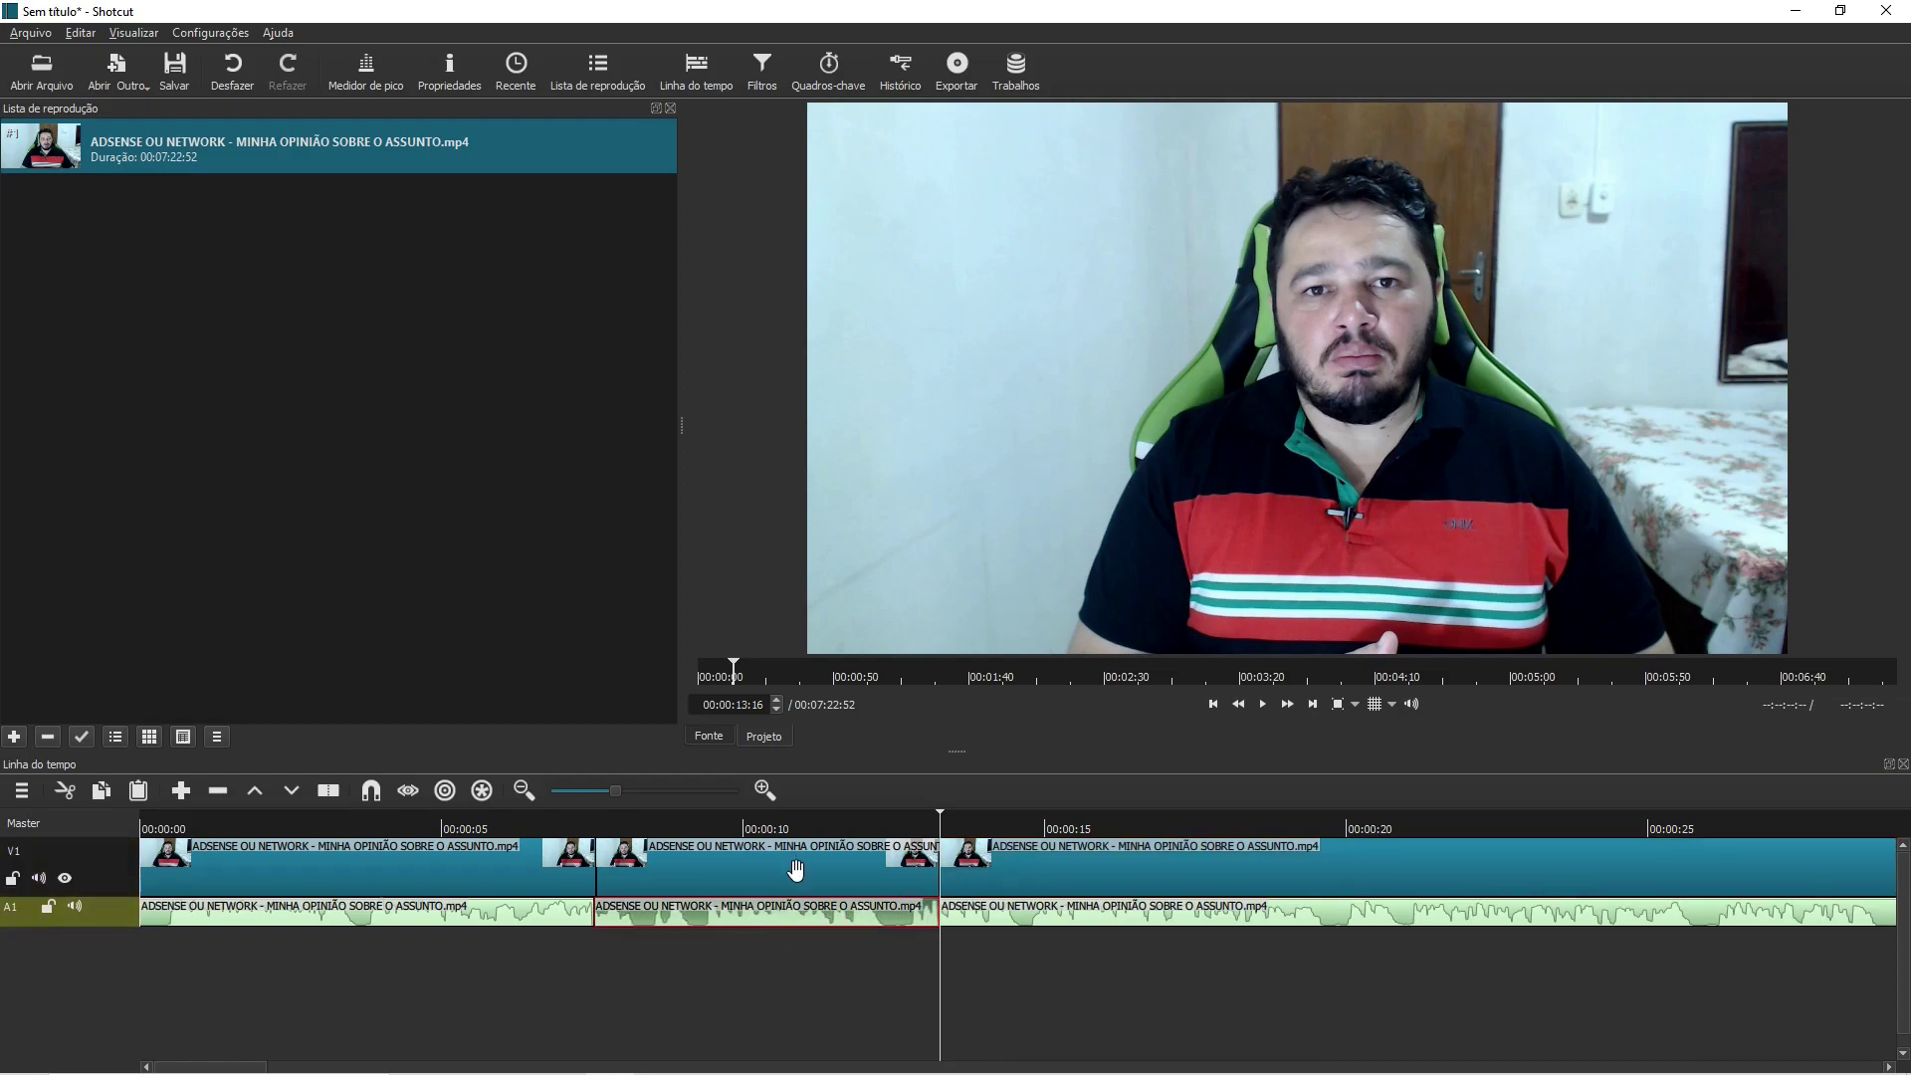
drag(786, 926, 786, 872)
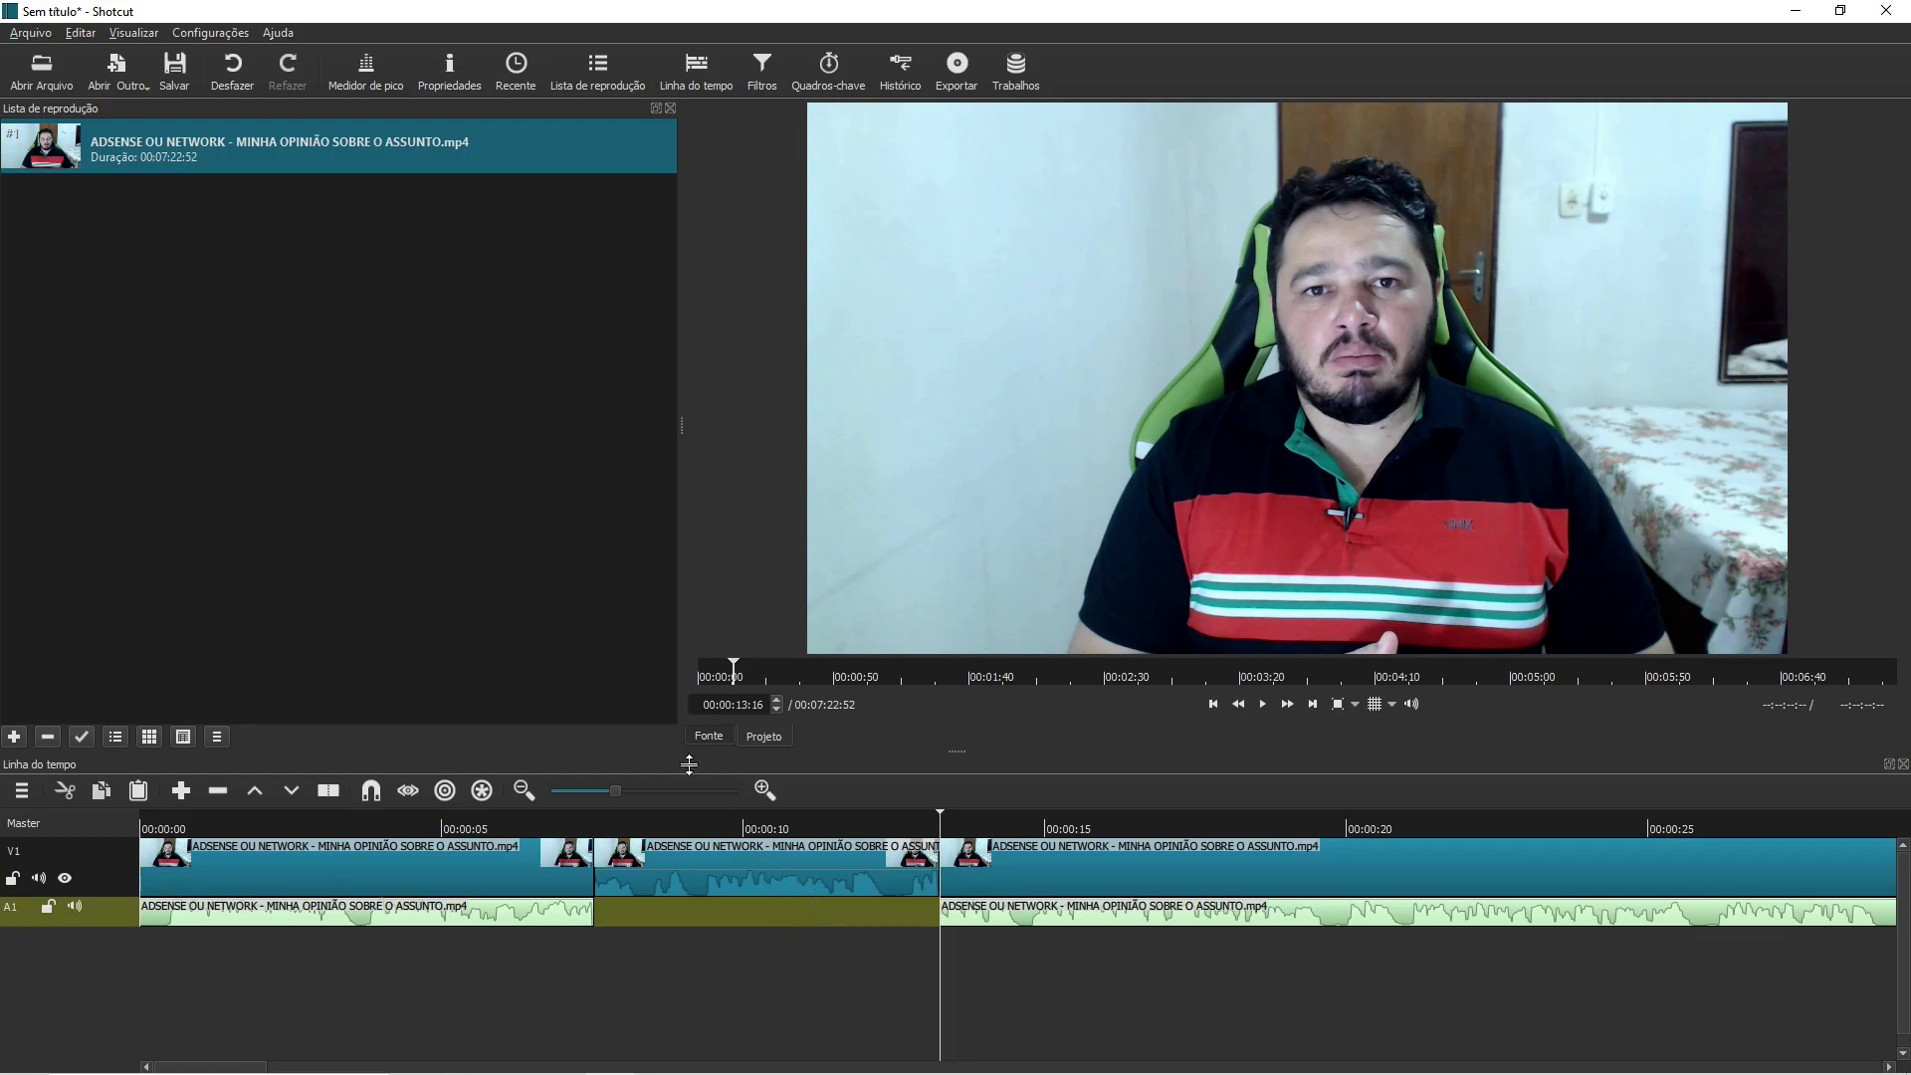
Undo the reattachment of the middle audio segment and all splits of the video and audio clips
click(237, 78)
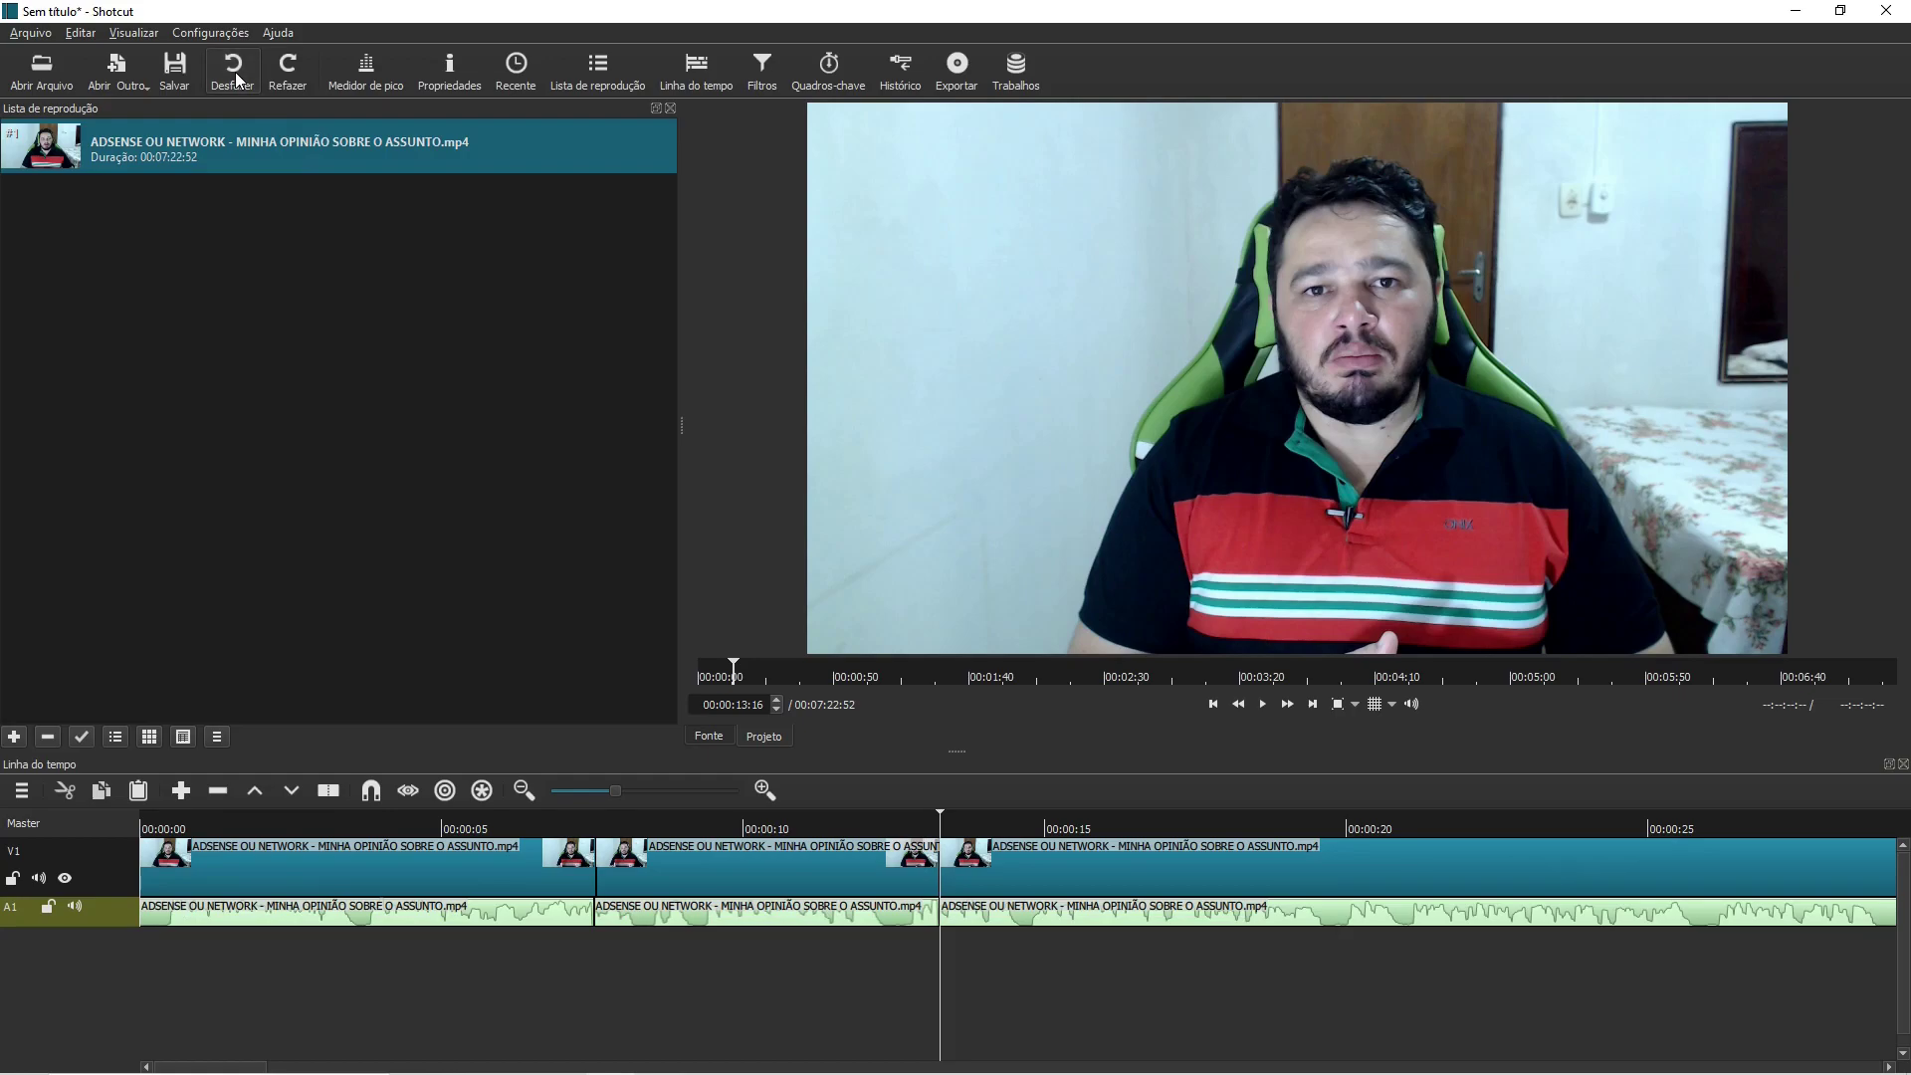
click(237, 80)
click(235, 78)
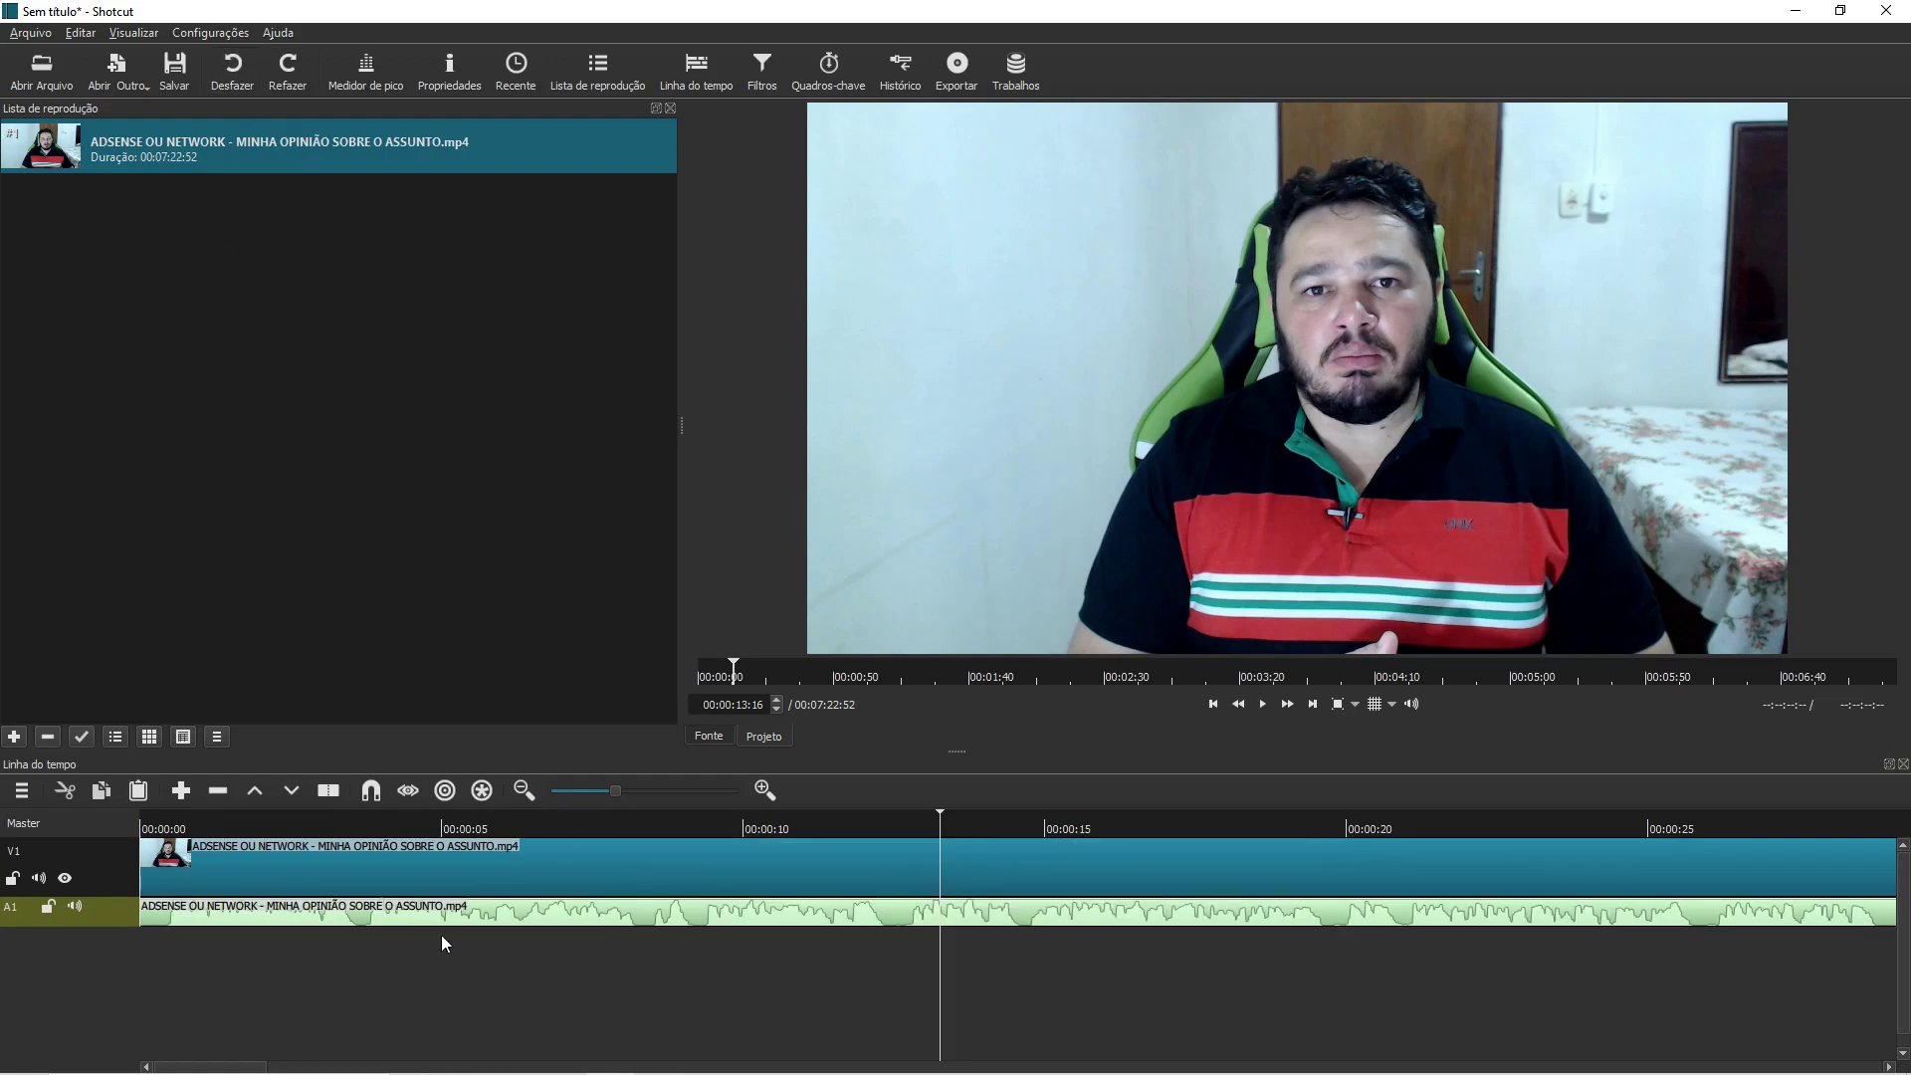
Reattach the whole detached audio clip to the video clip on V1 and remove the empty track A1
drag(504, 918, 502, 867)
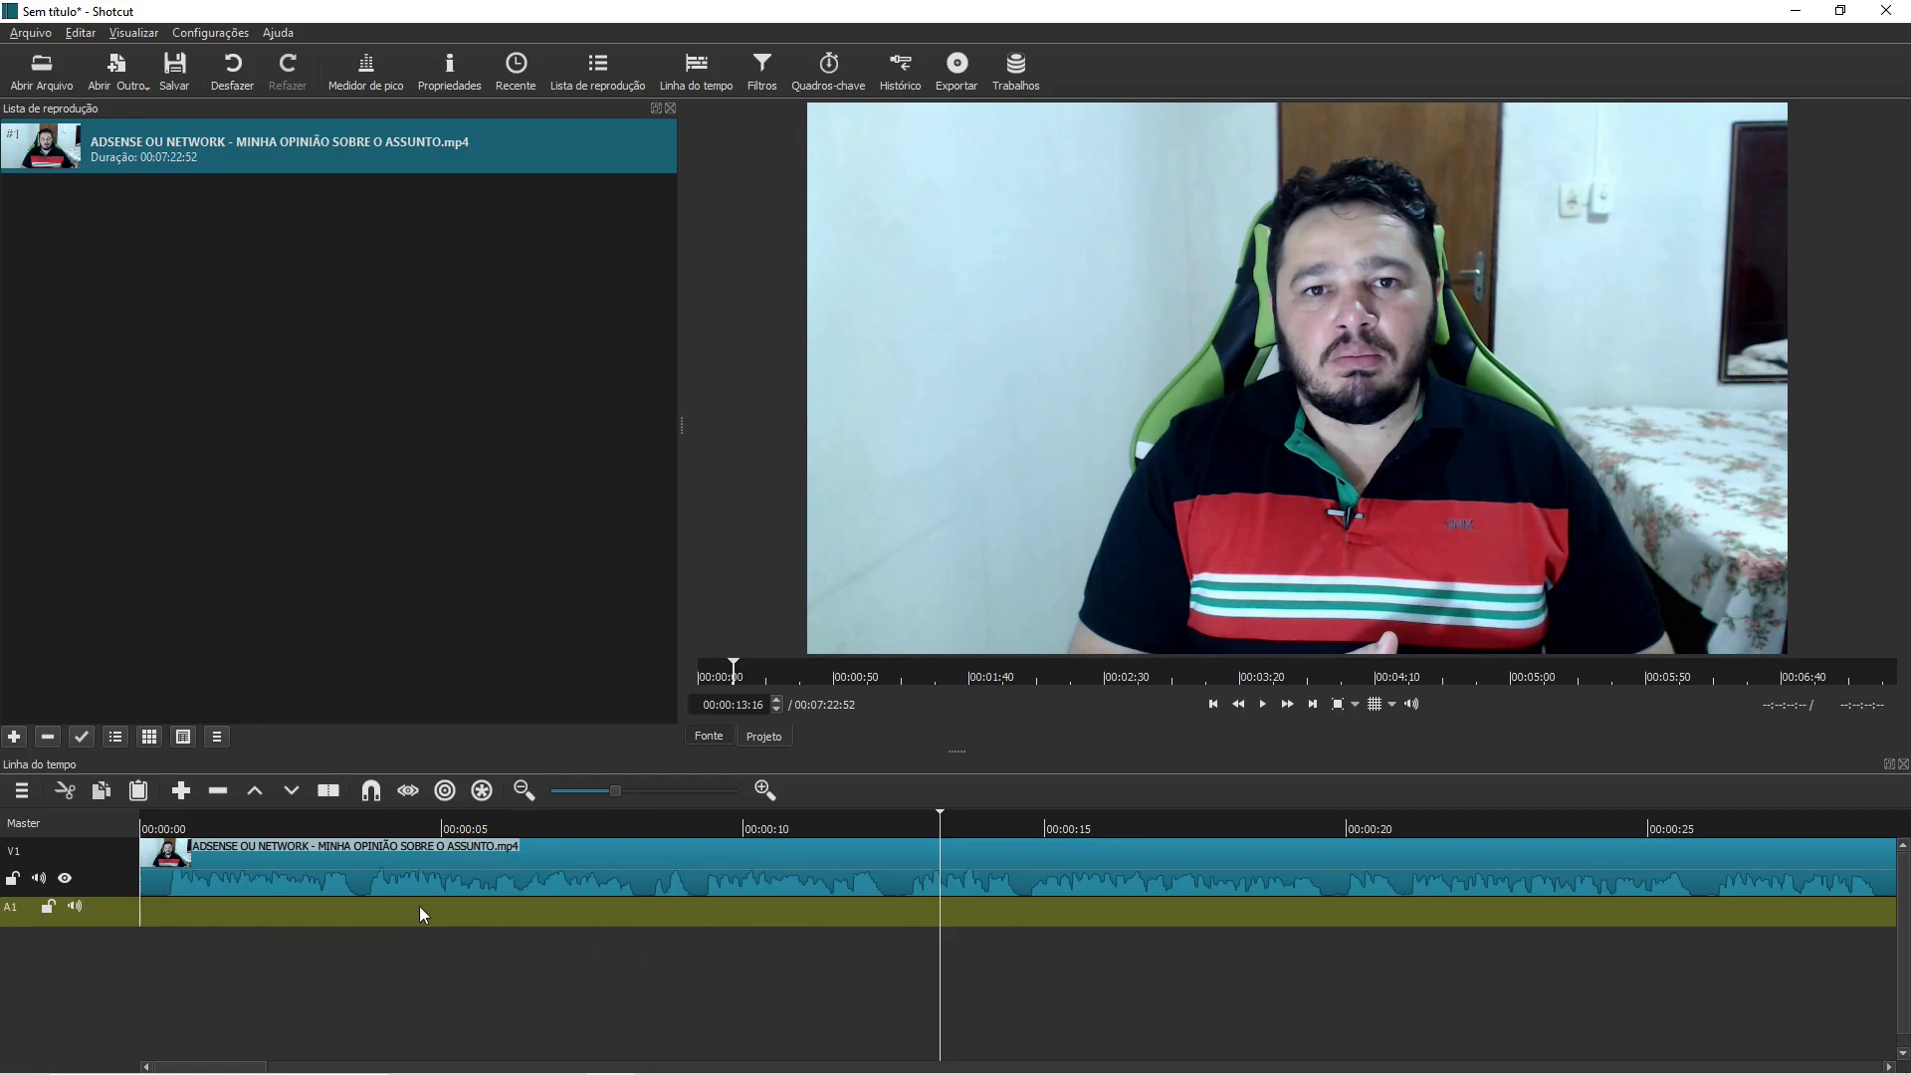
right_click(111, 918)
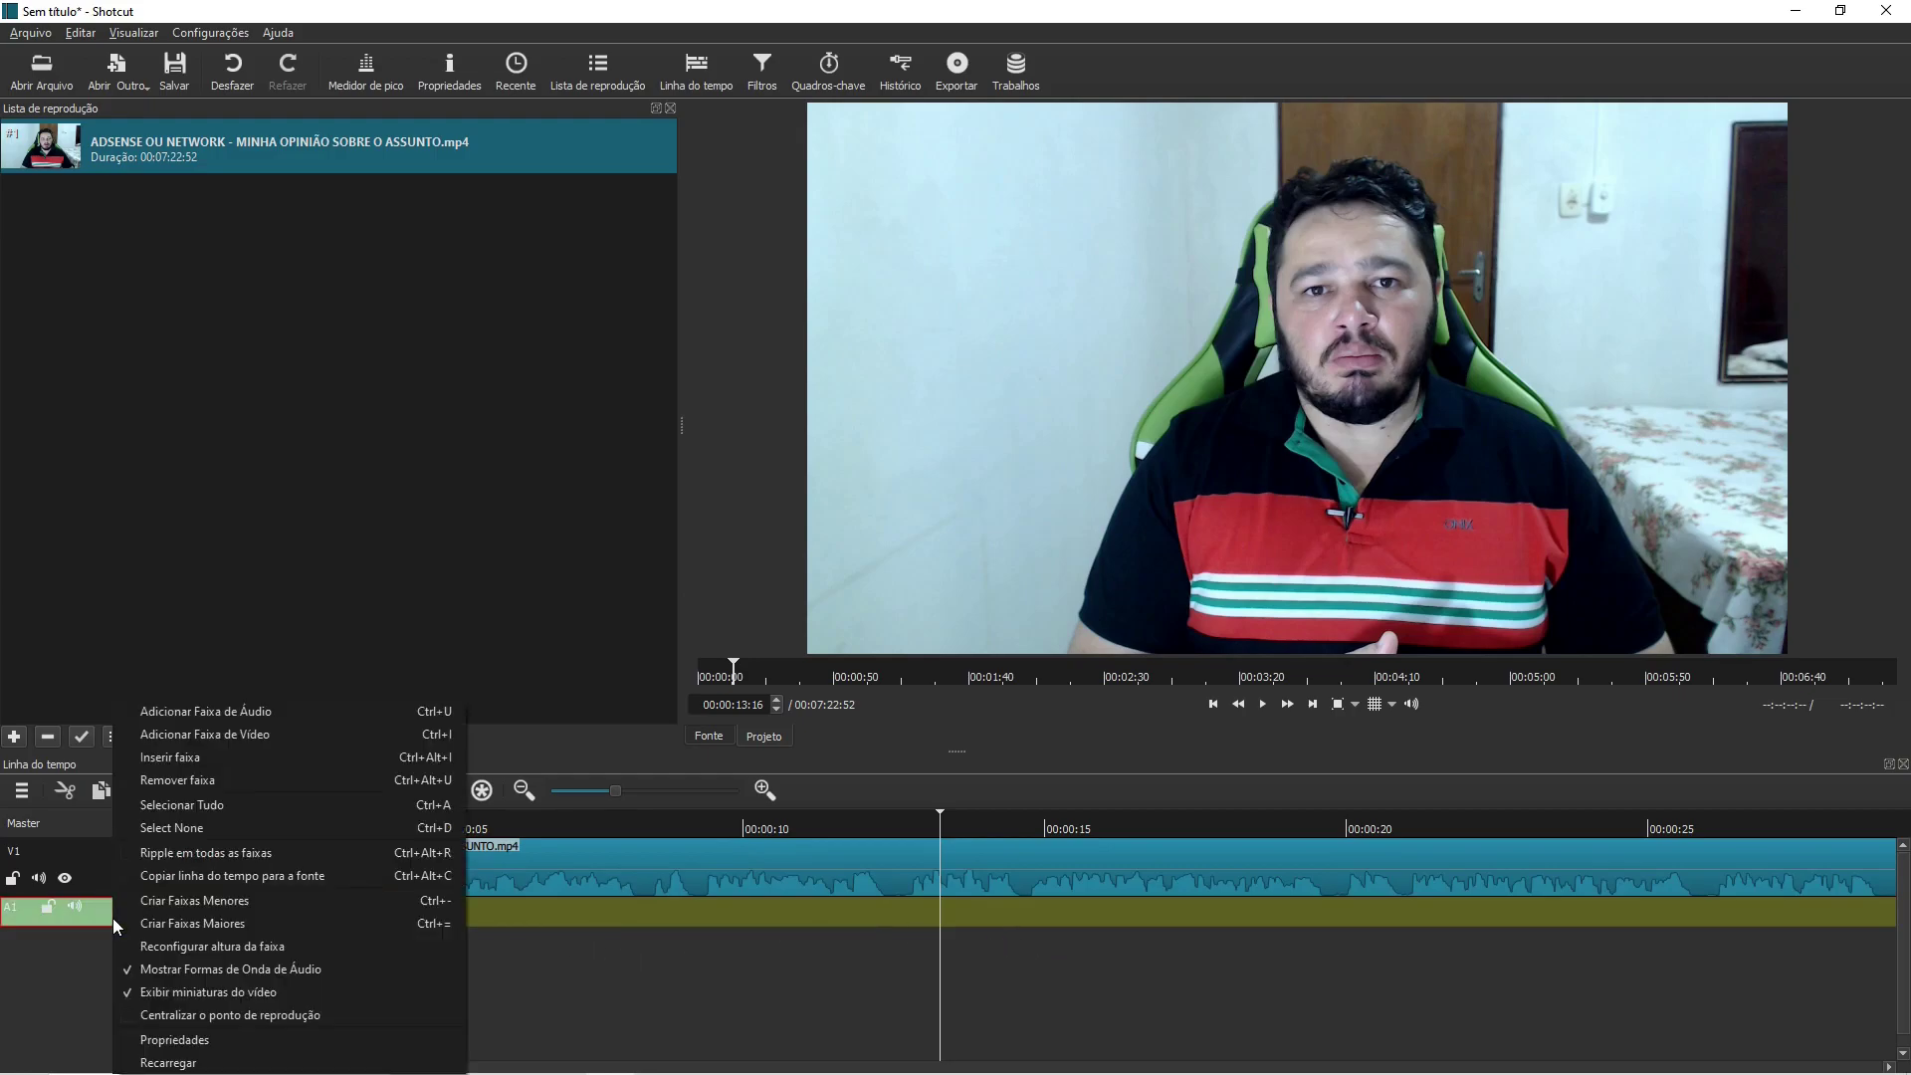
click(215, 784)
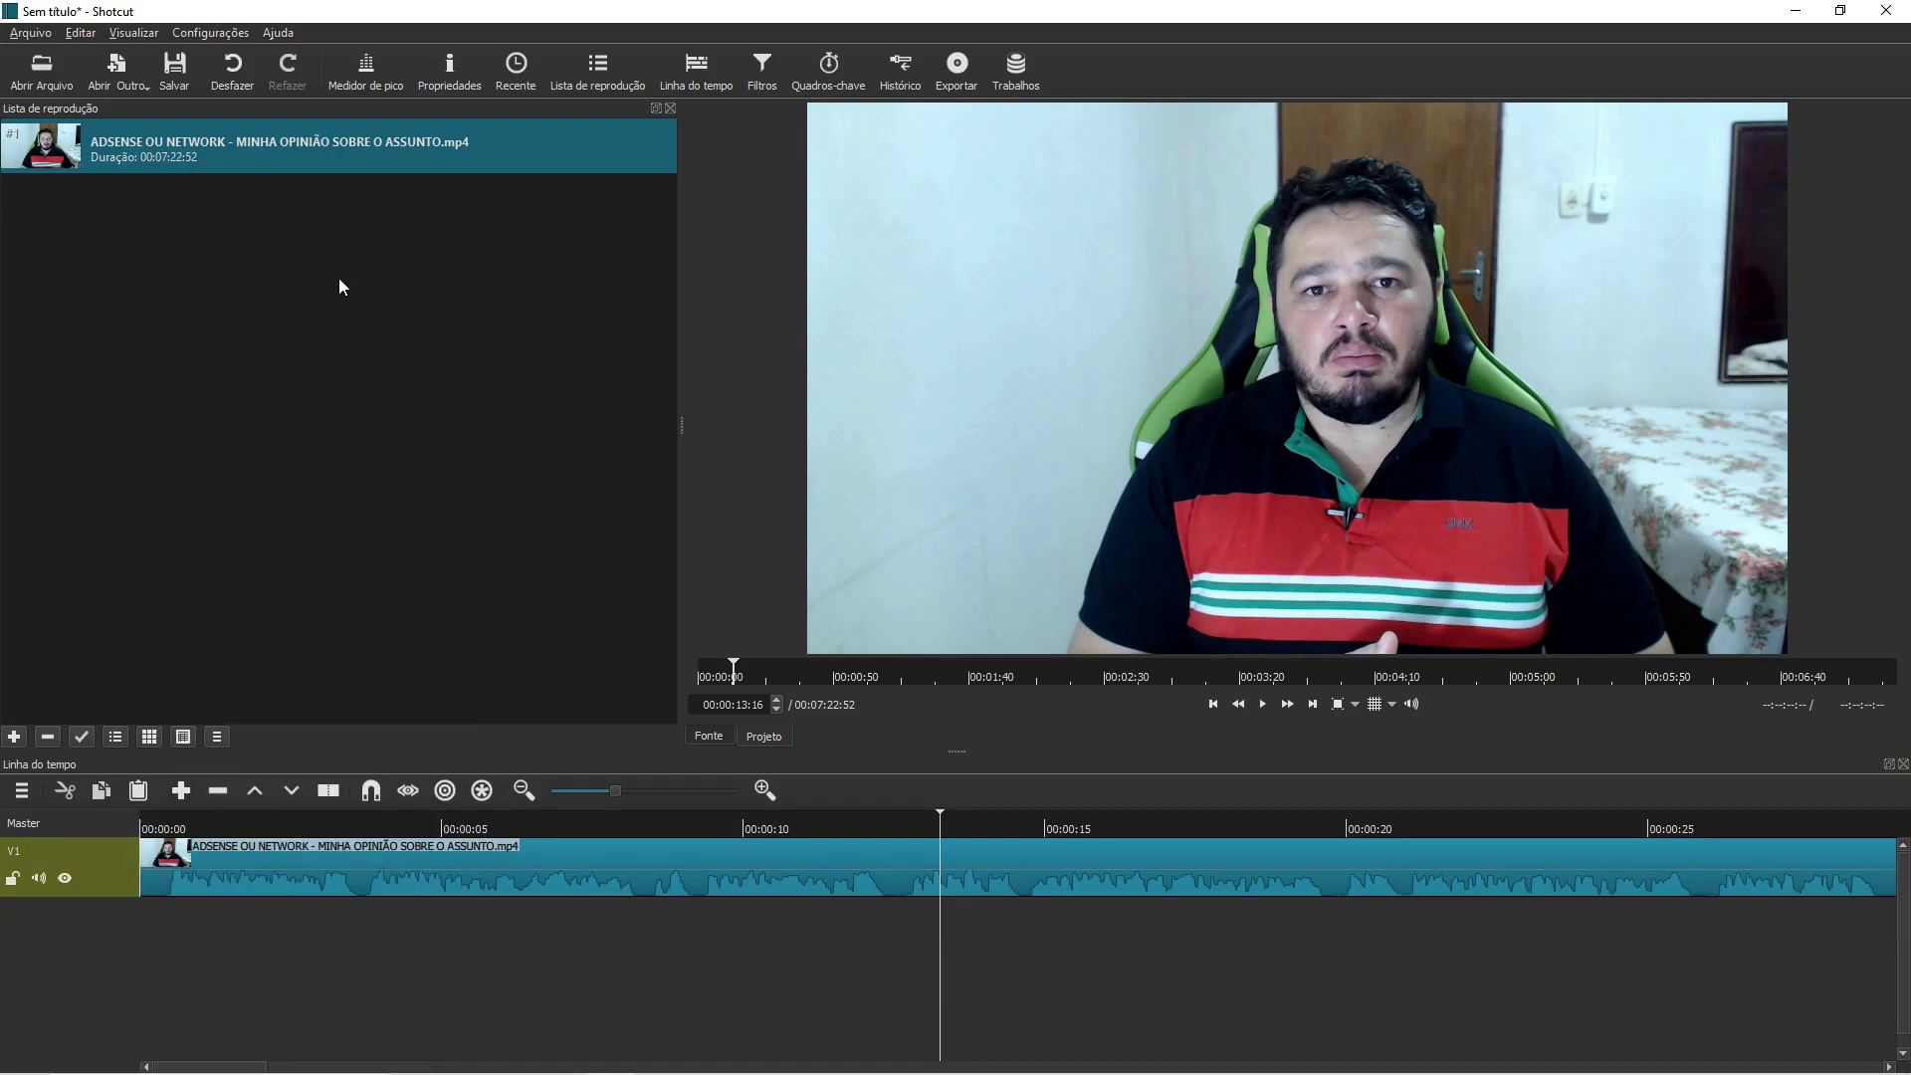
Undo and redo the removal of track A1, and undo both that removal and the audio reattachment
click(249, 86)
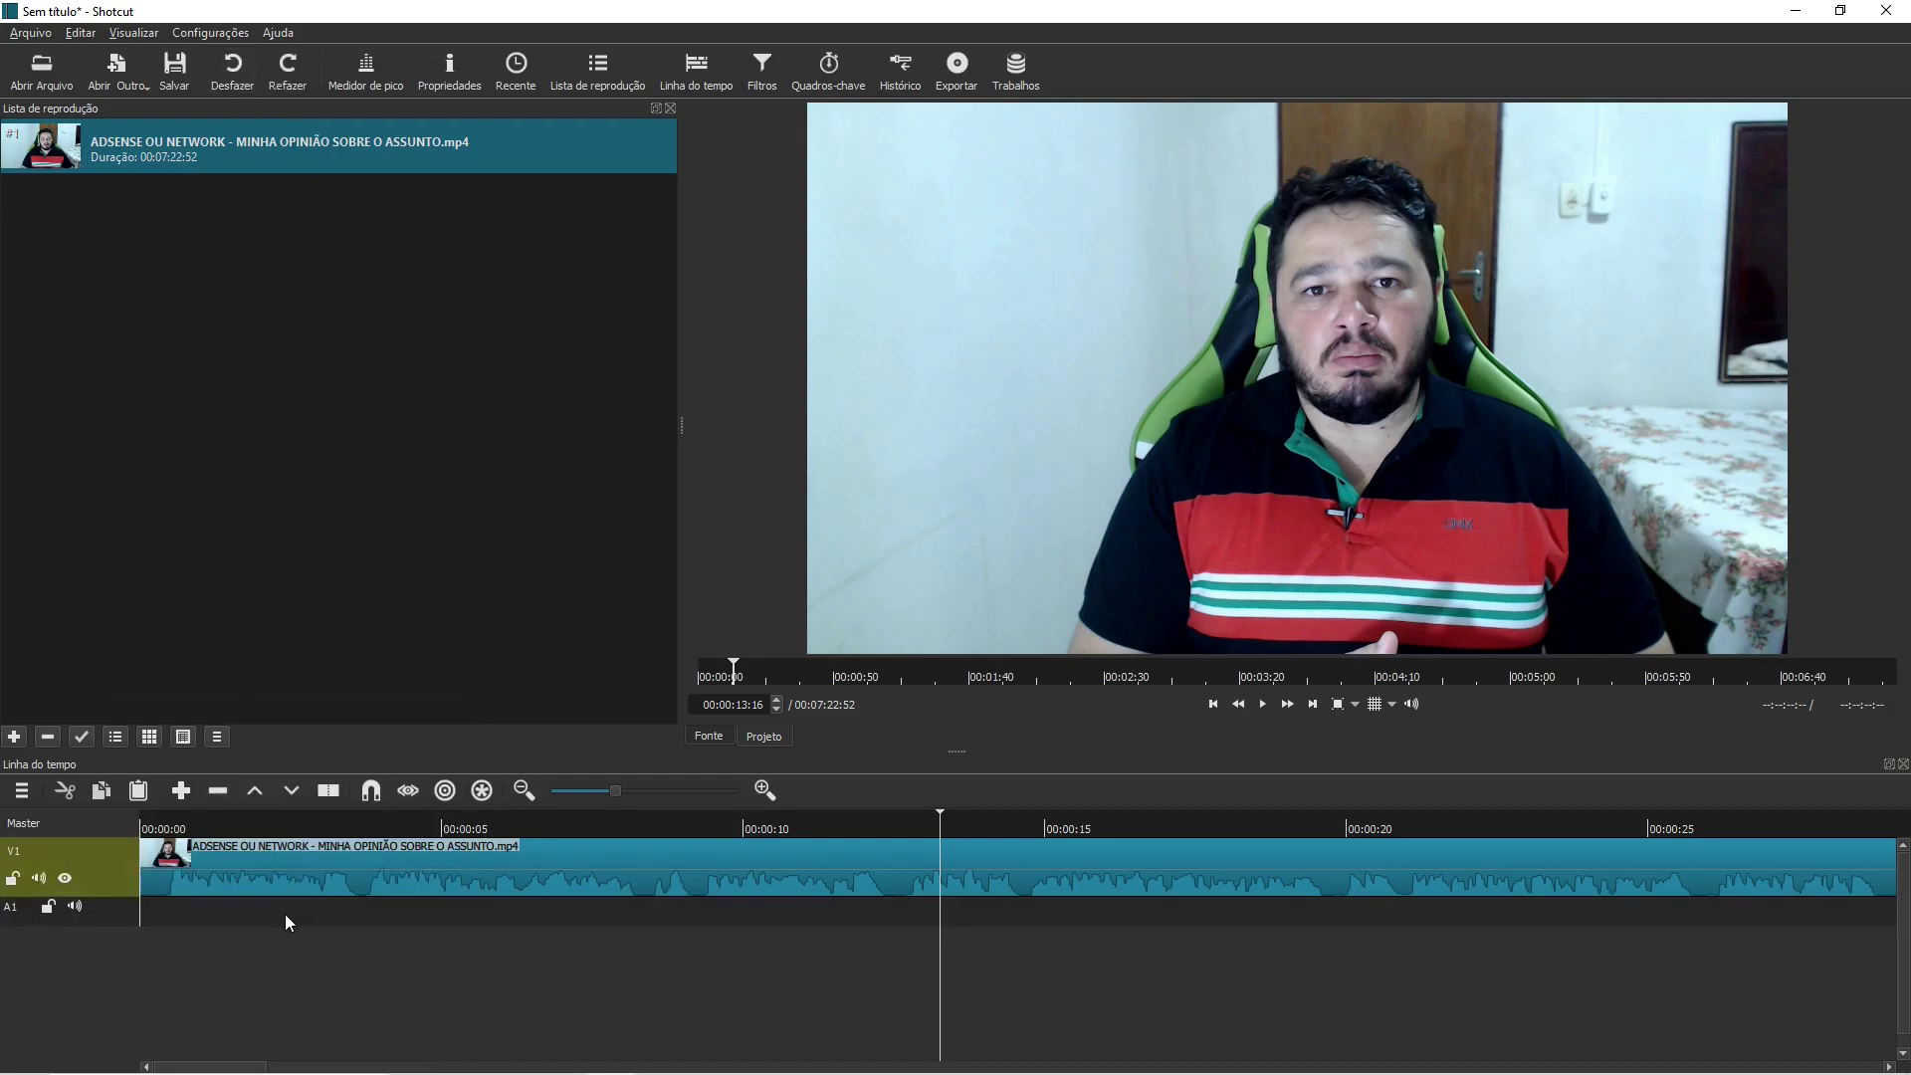
click(287, 70)
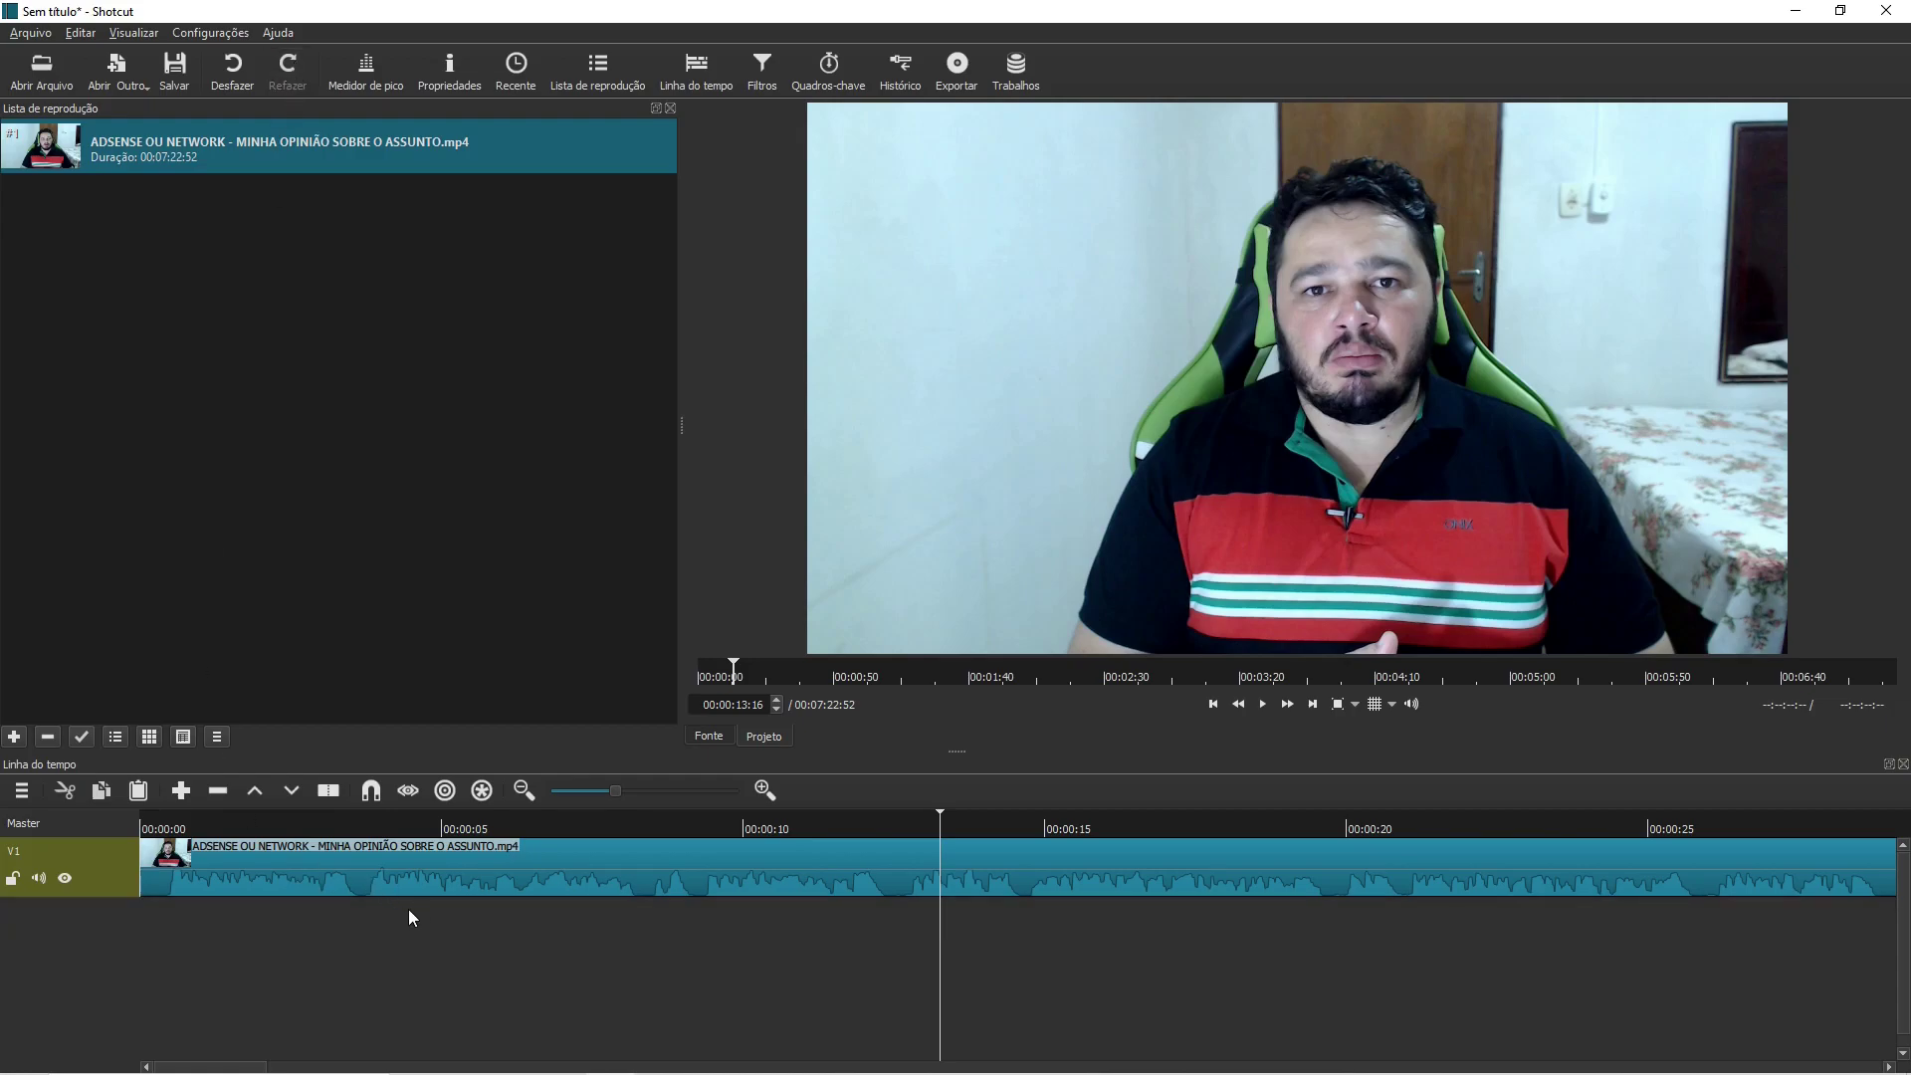
key(ctrl+z)
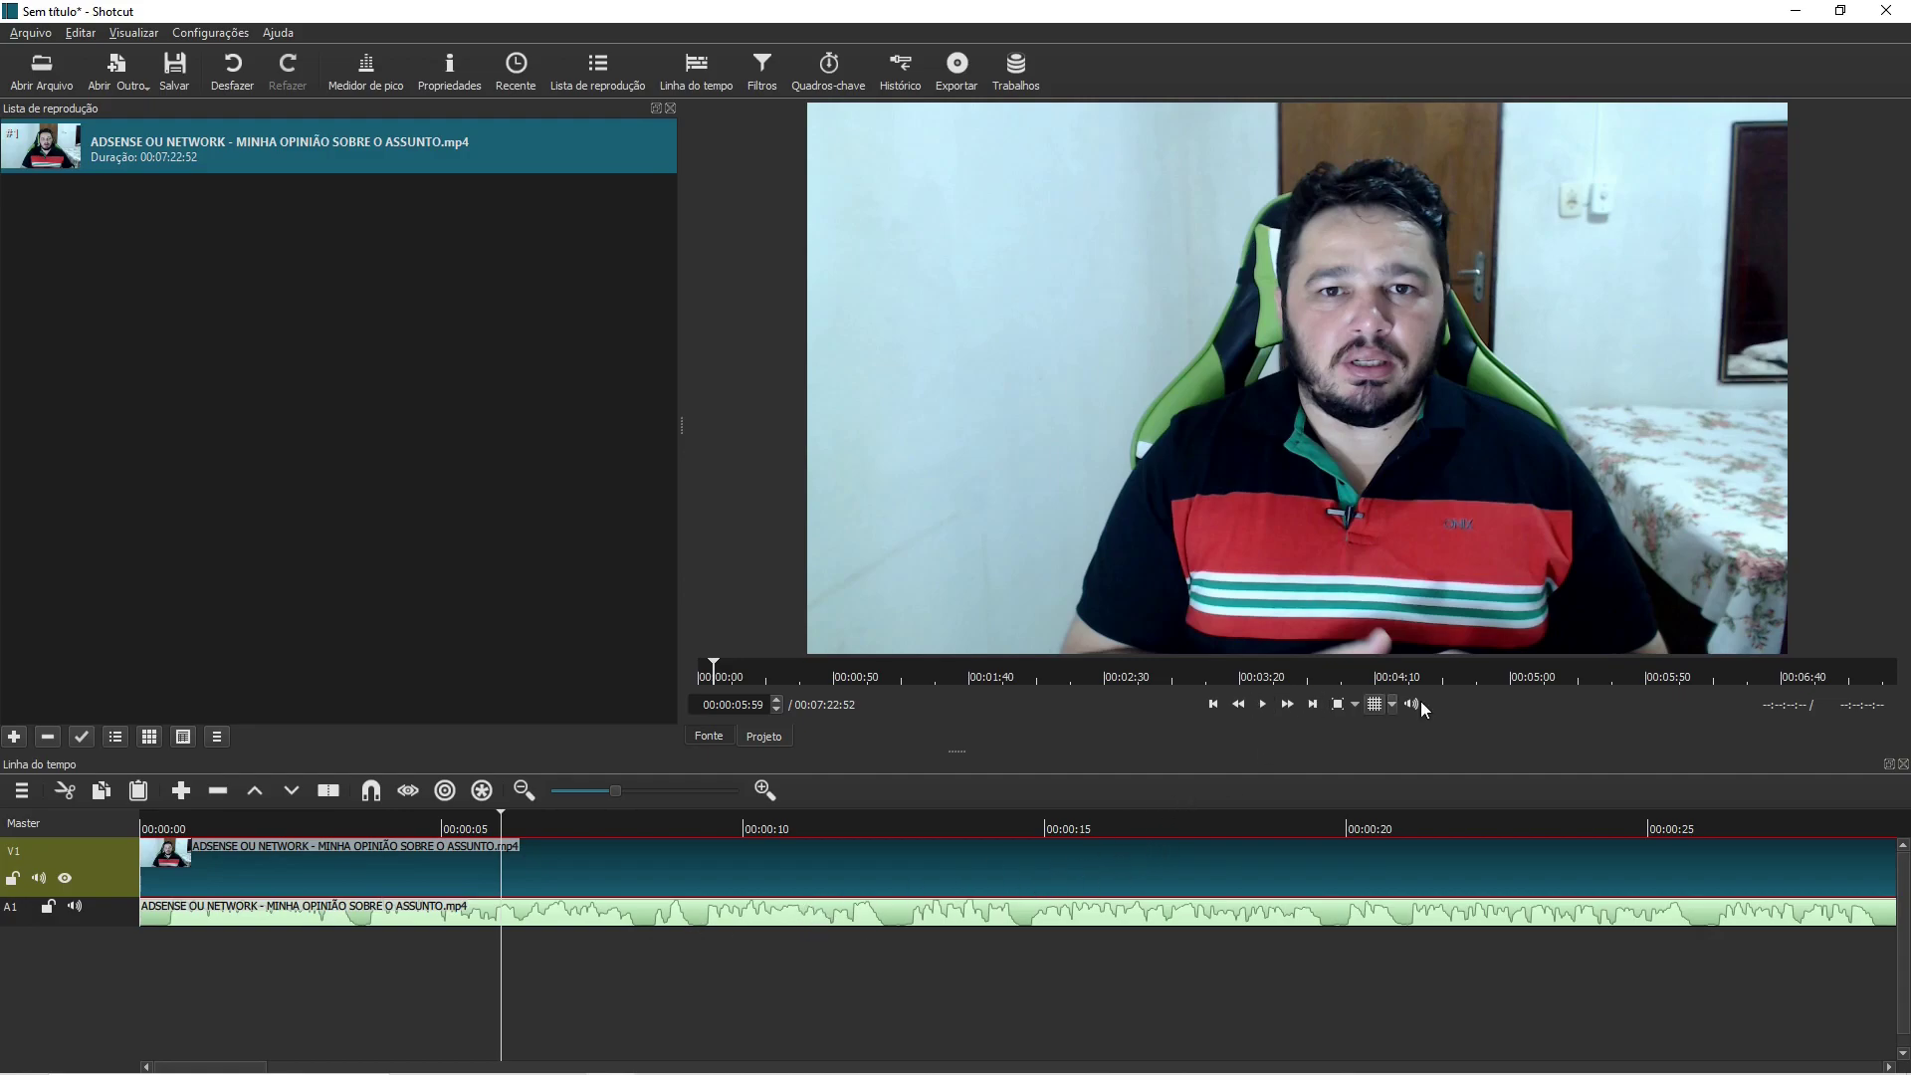
Show the audio peak meter and play the timeline to check the clip's sound levels
click(1264, 705)
click(1264, 705)
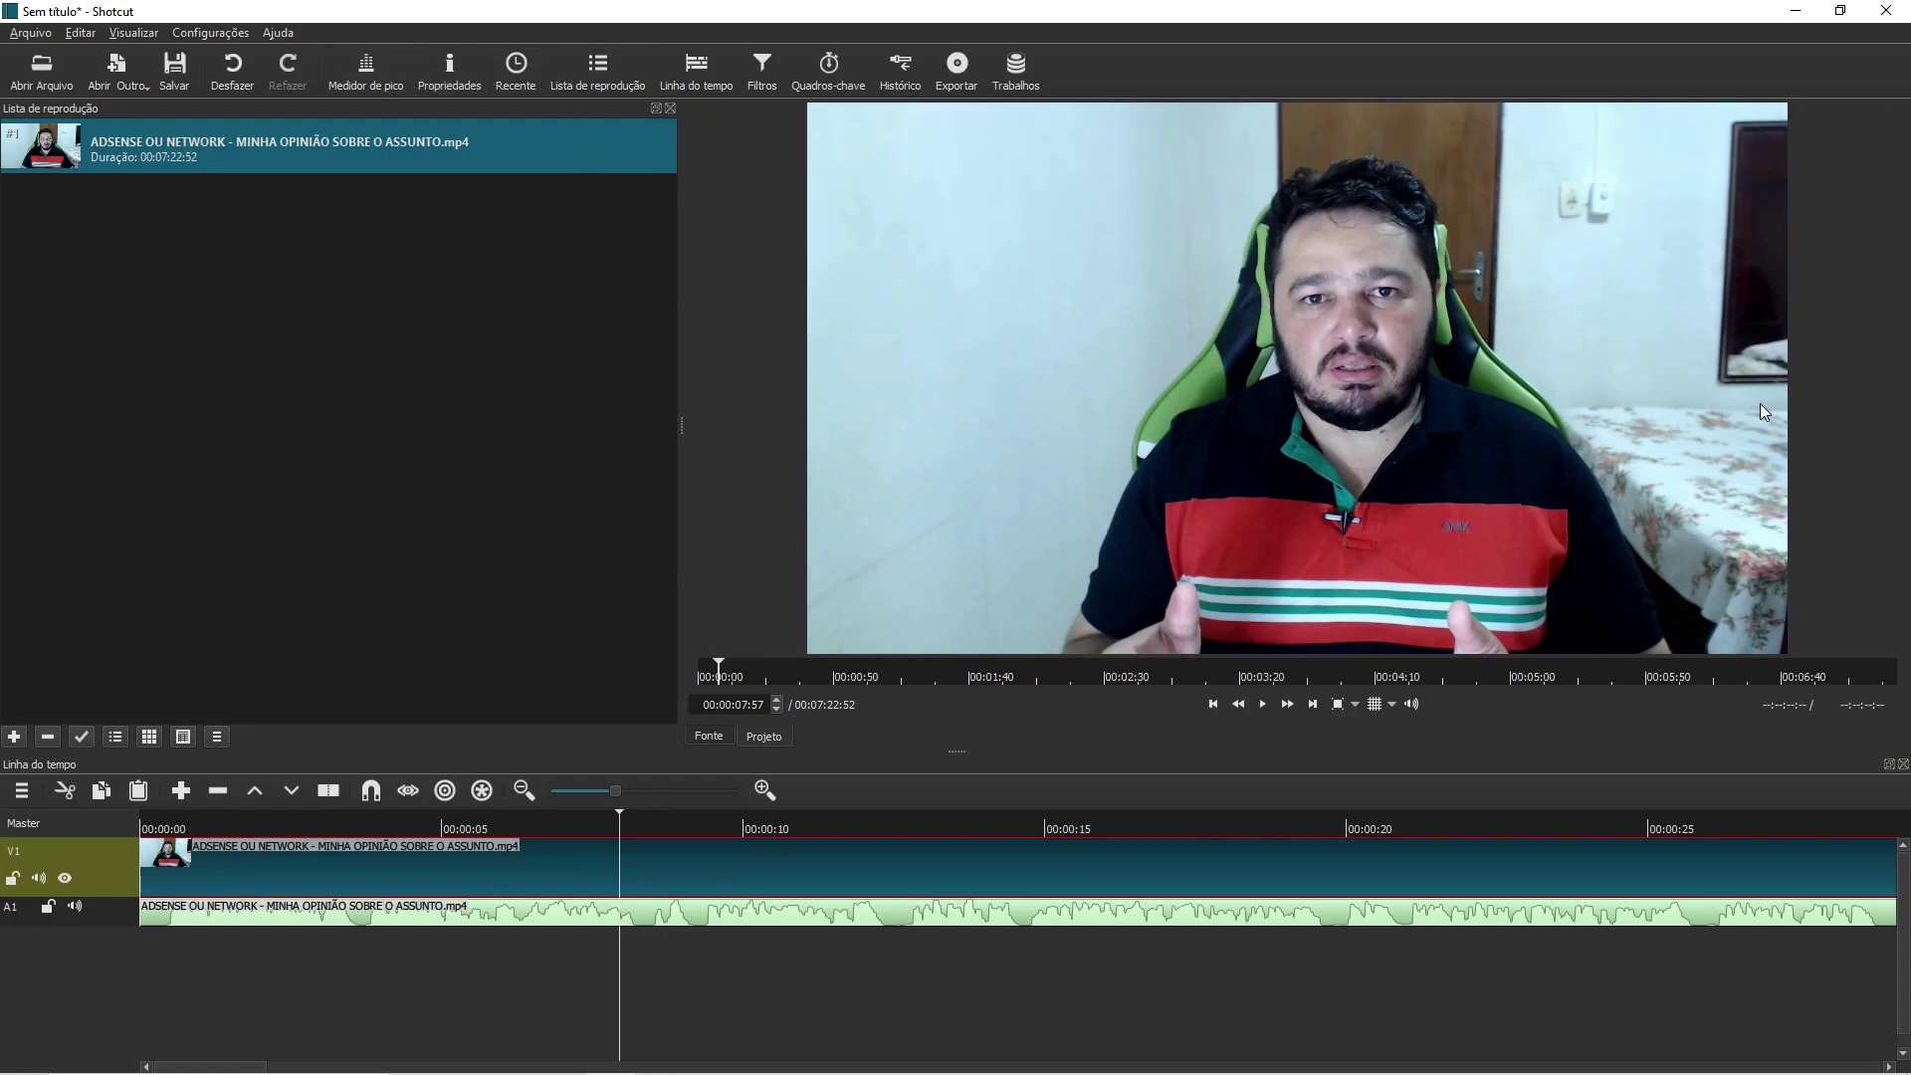
click(364, 73)
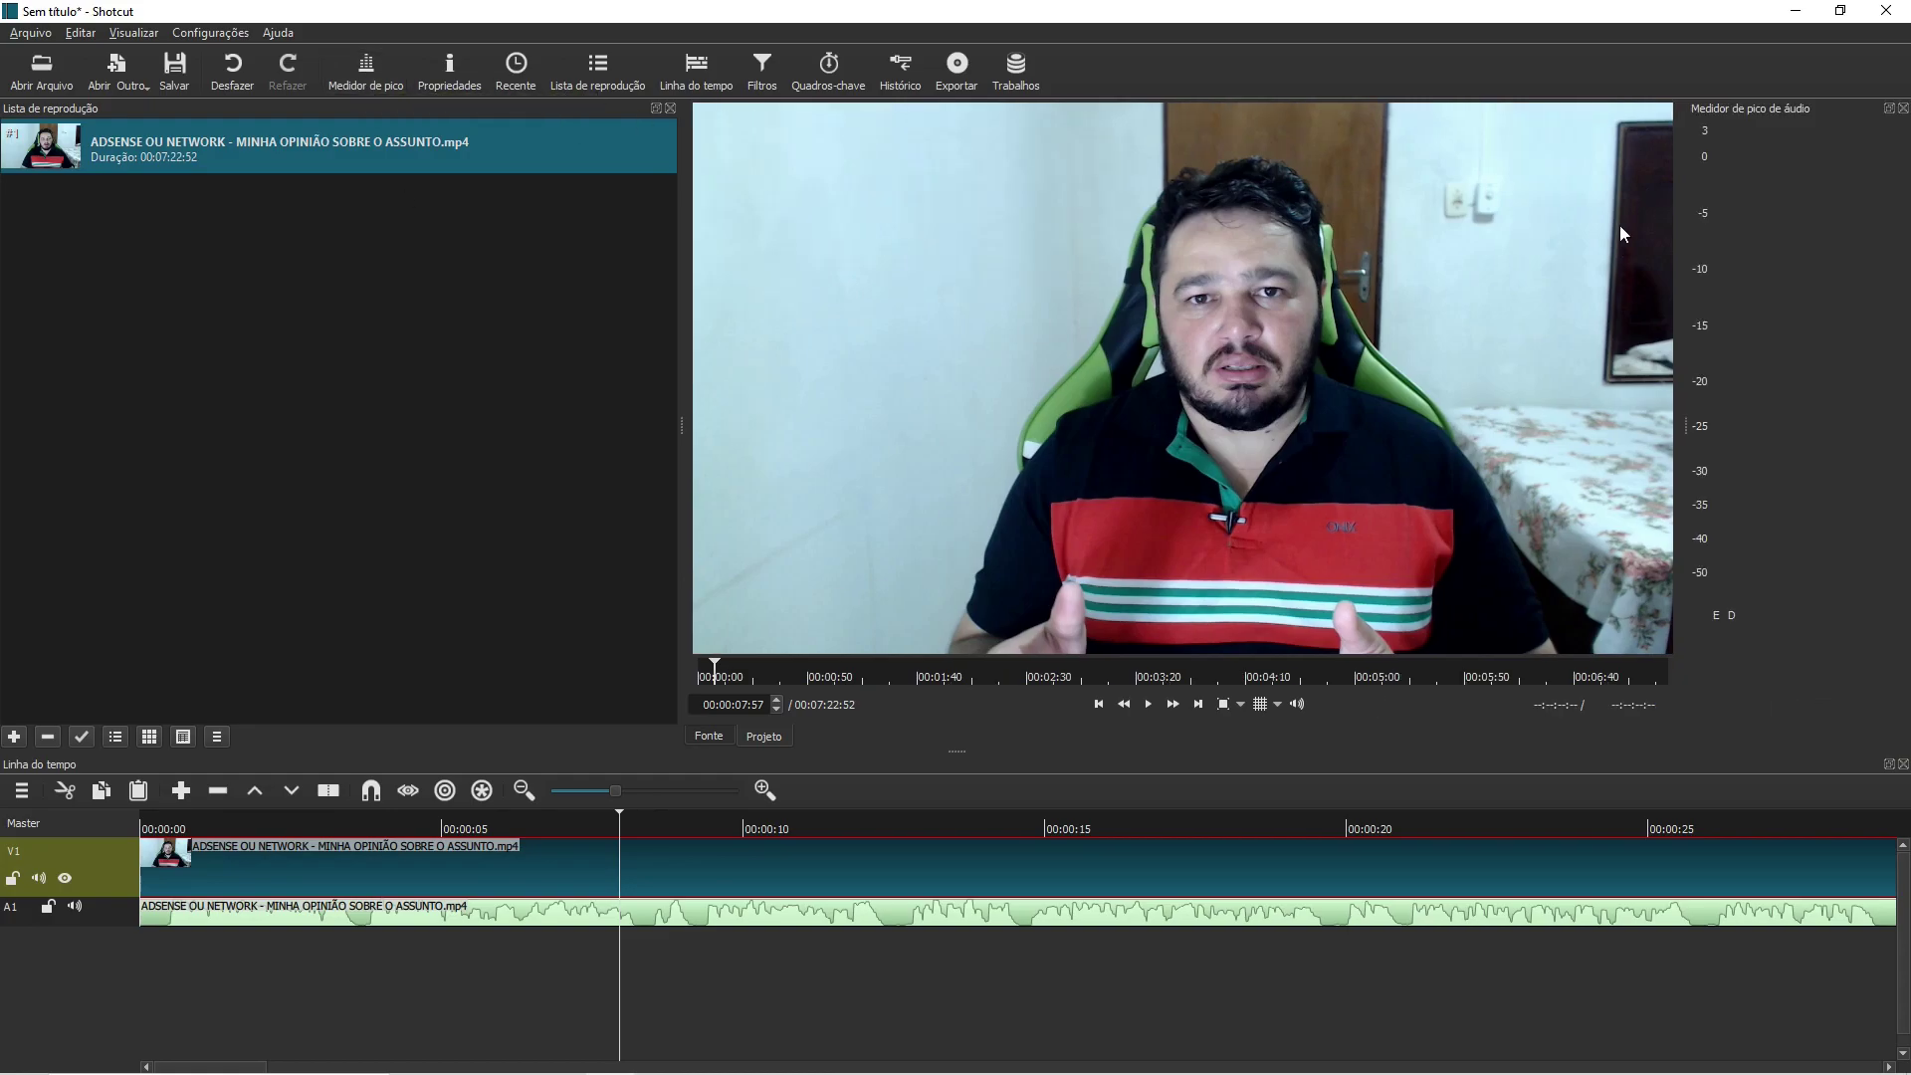
click(1148, 704)
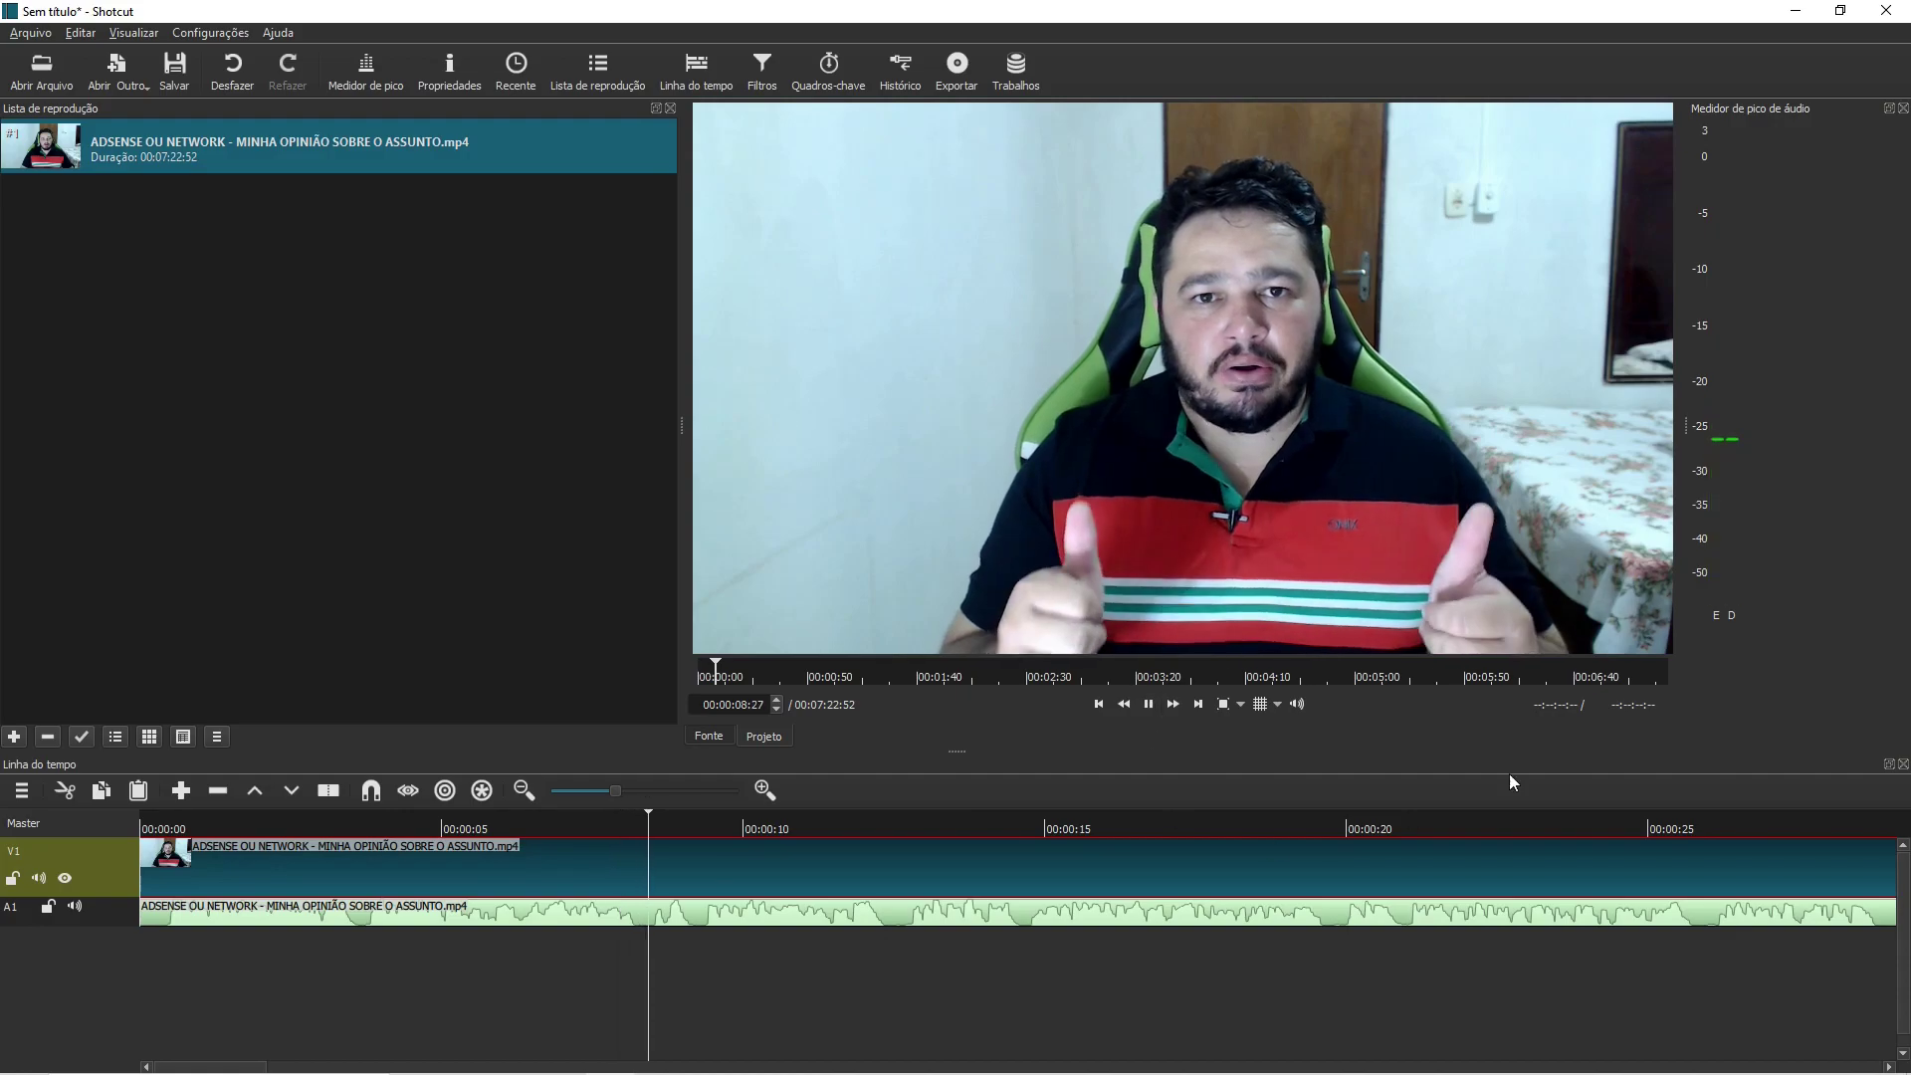
click(1151, 704)
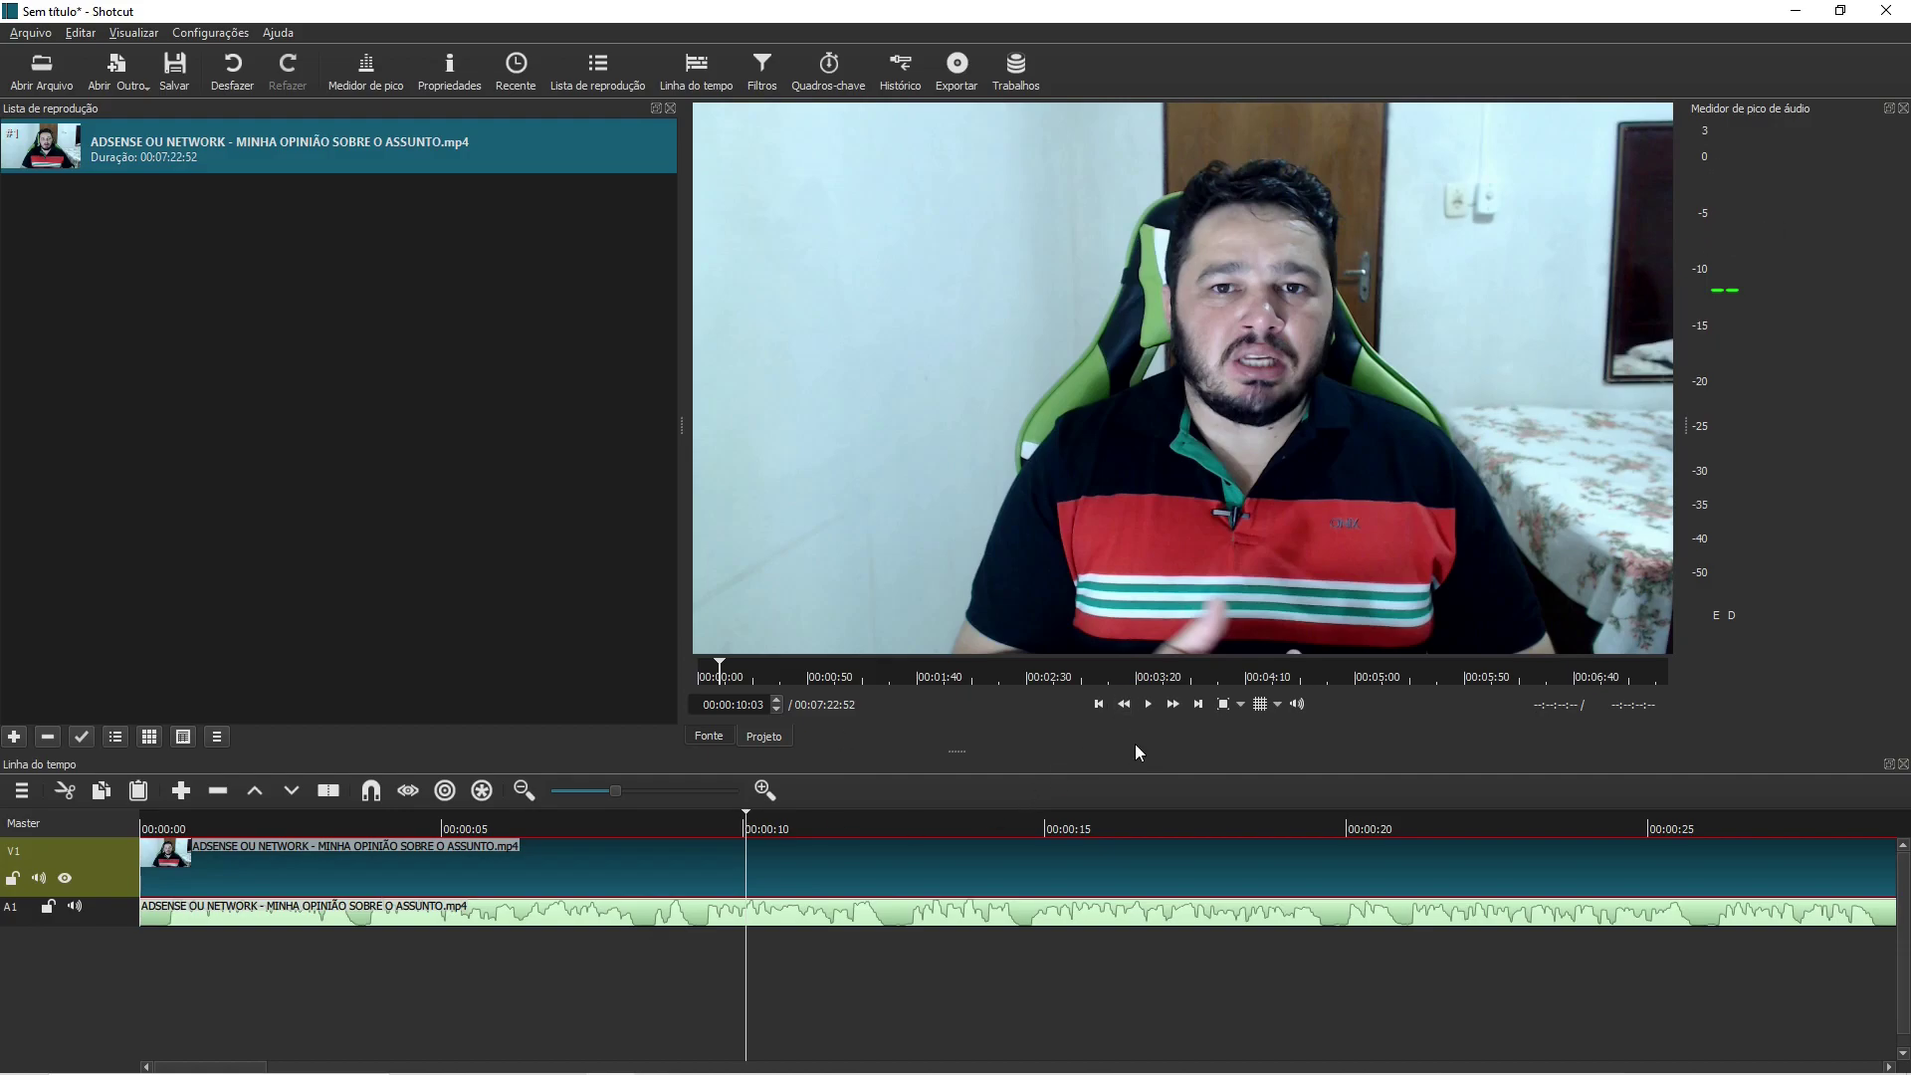
click(1148, 707)
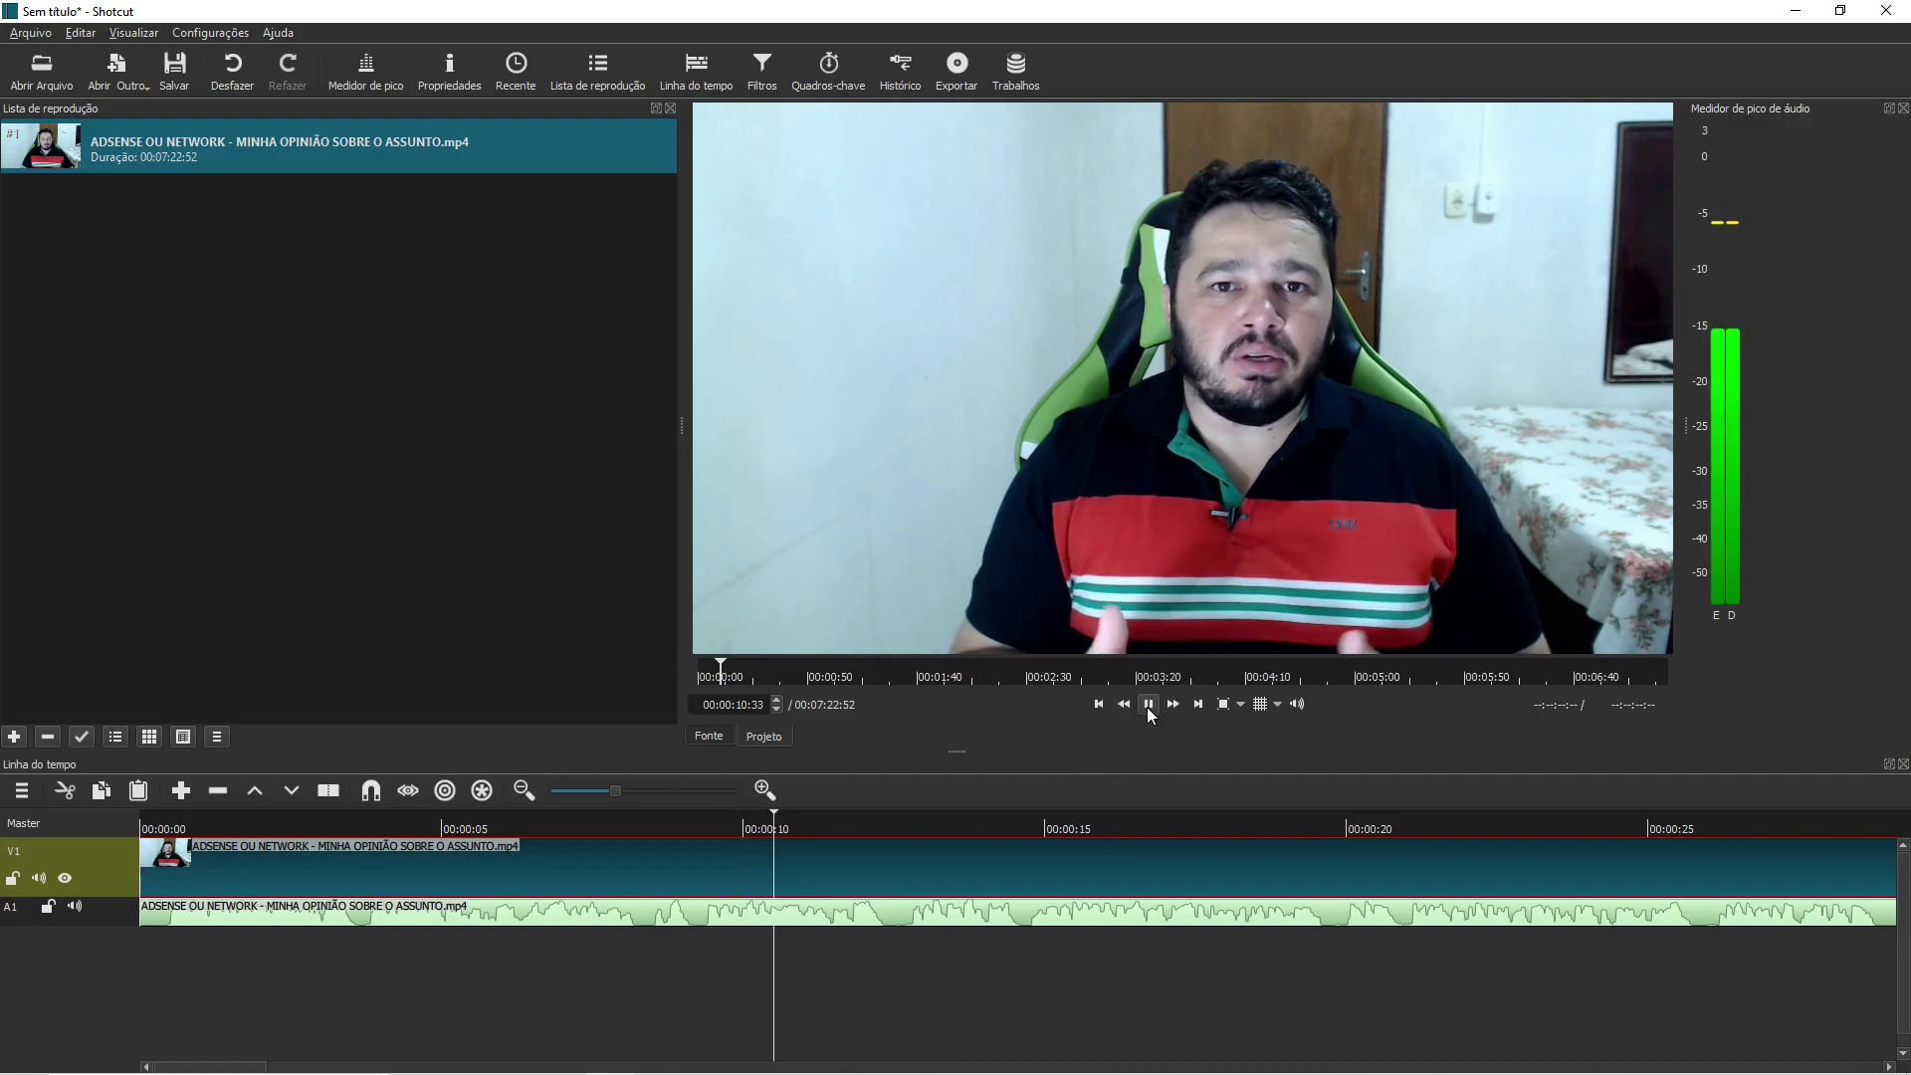
Hide the audio peak meter, show it again, and check the levels during another short playback
click(1903, 108)
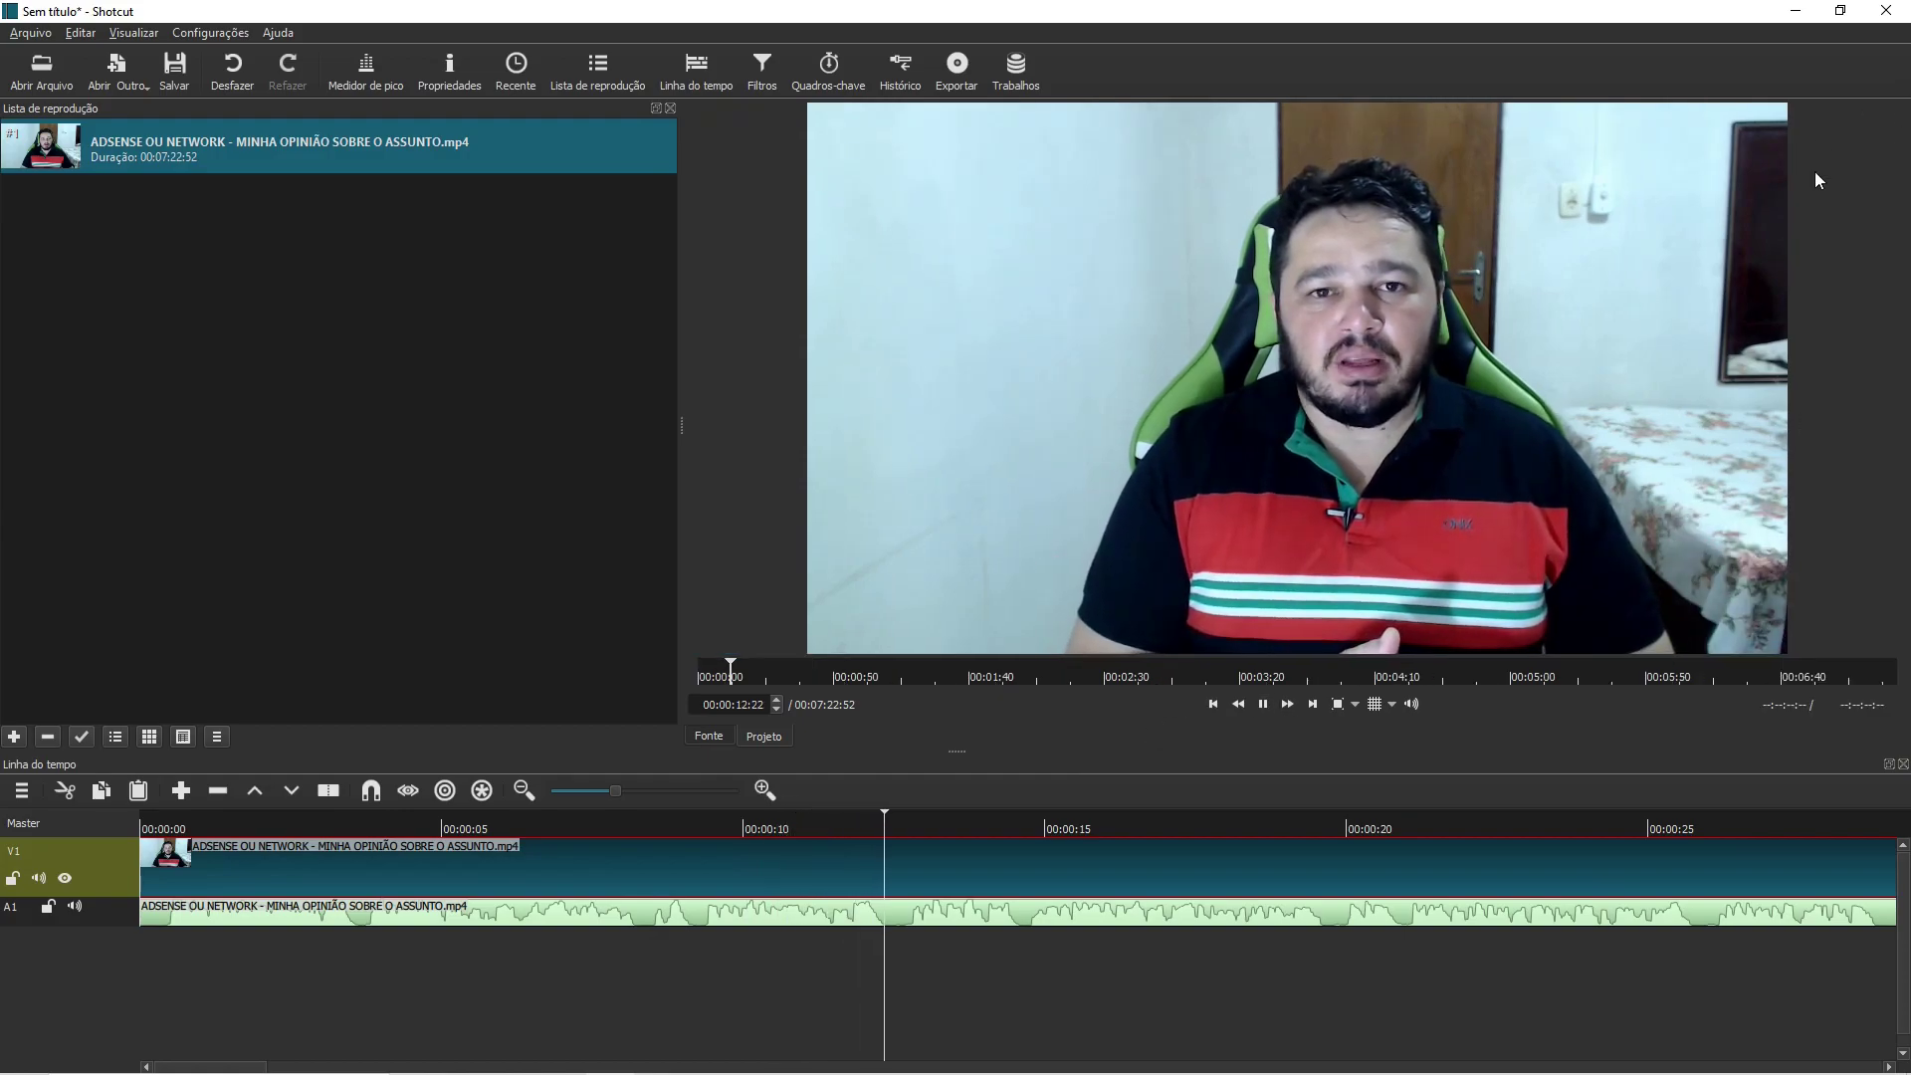
click(1256, 708)
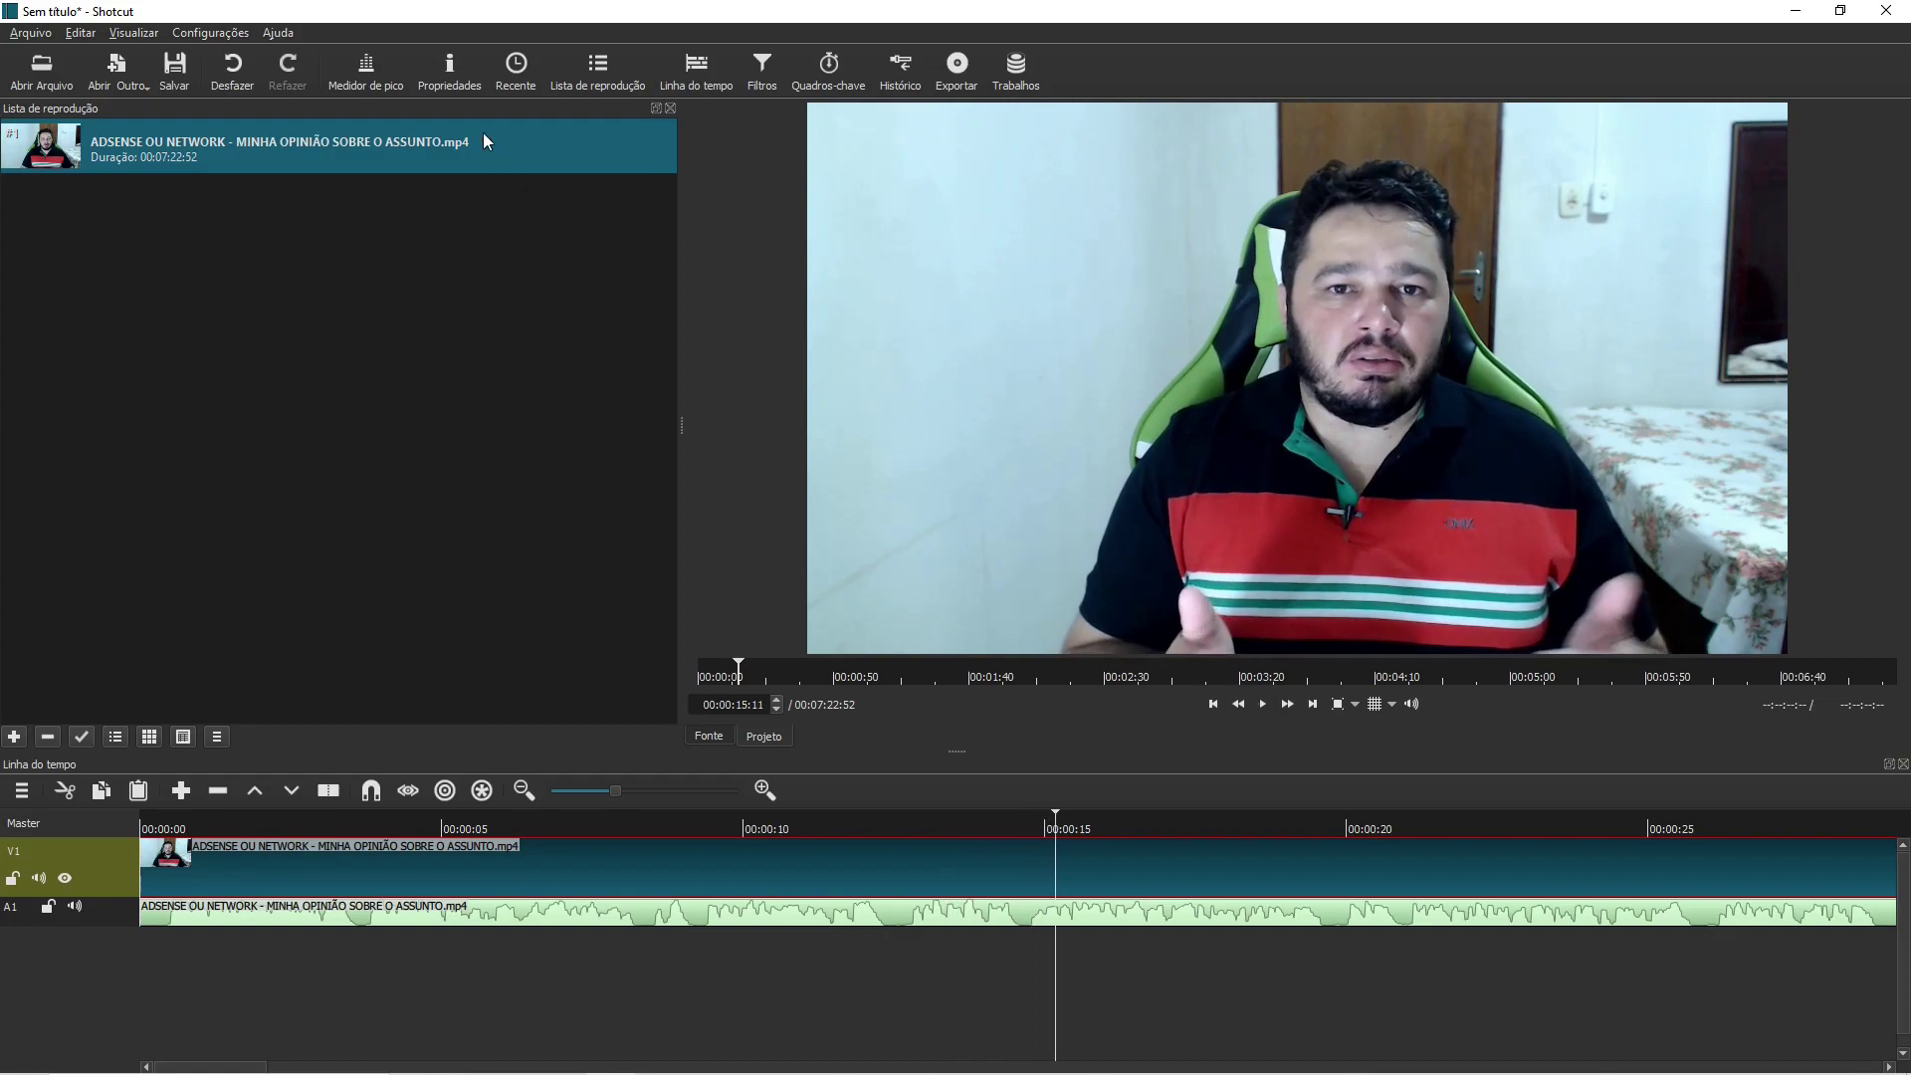
click(368, 85)
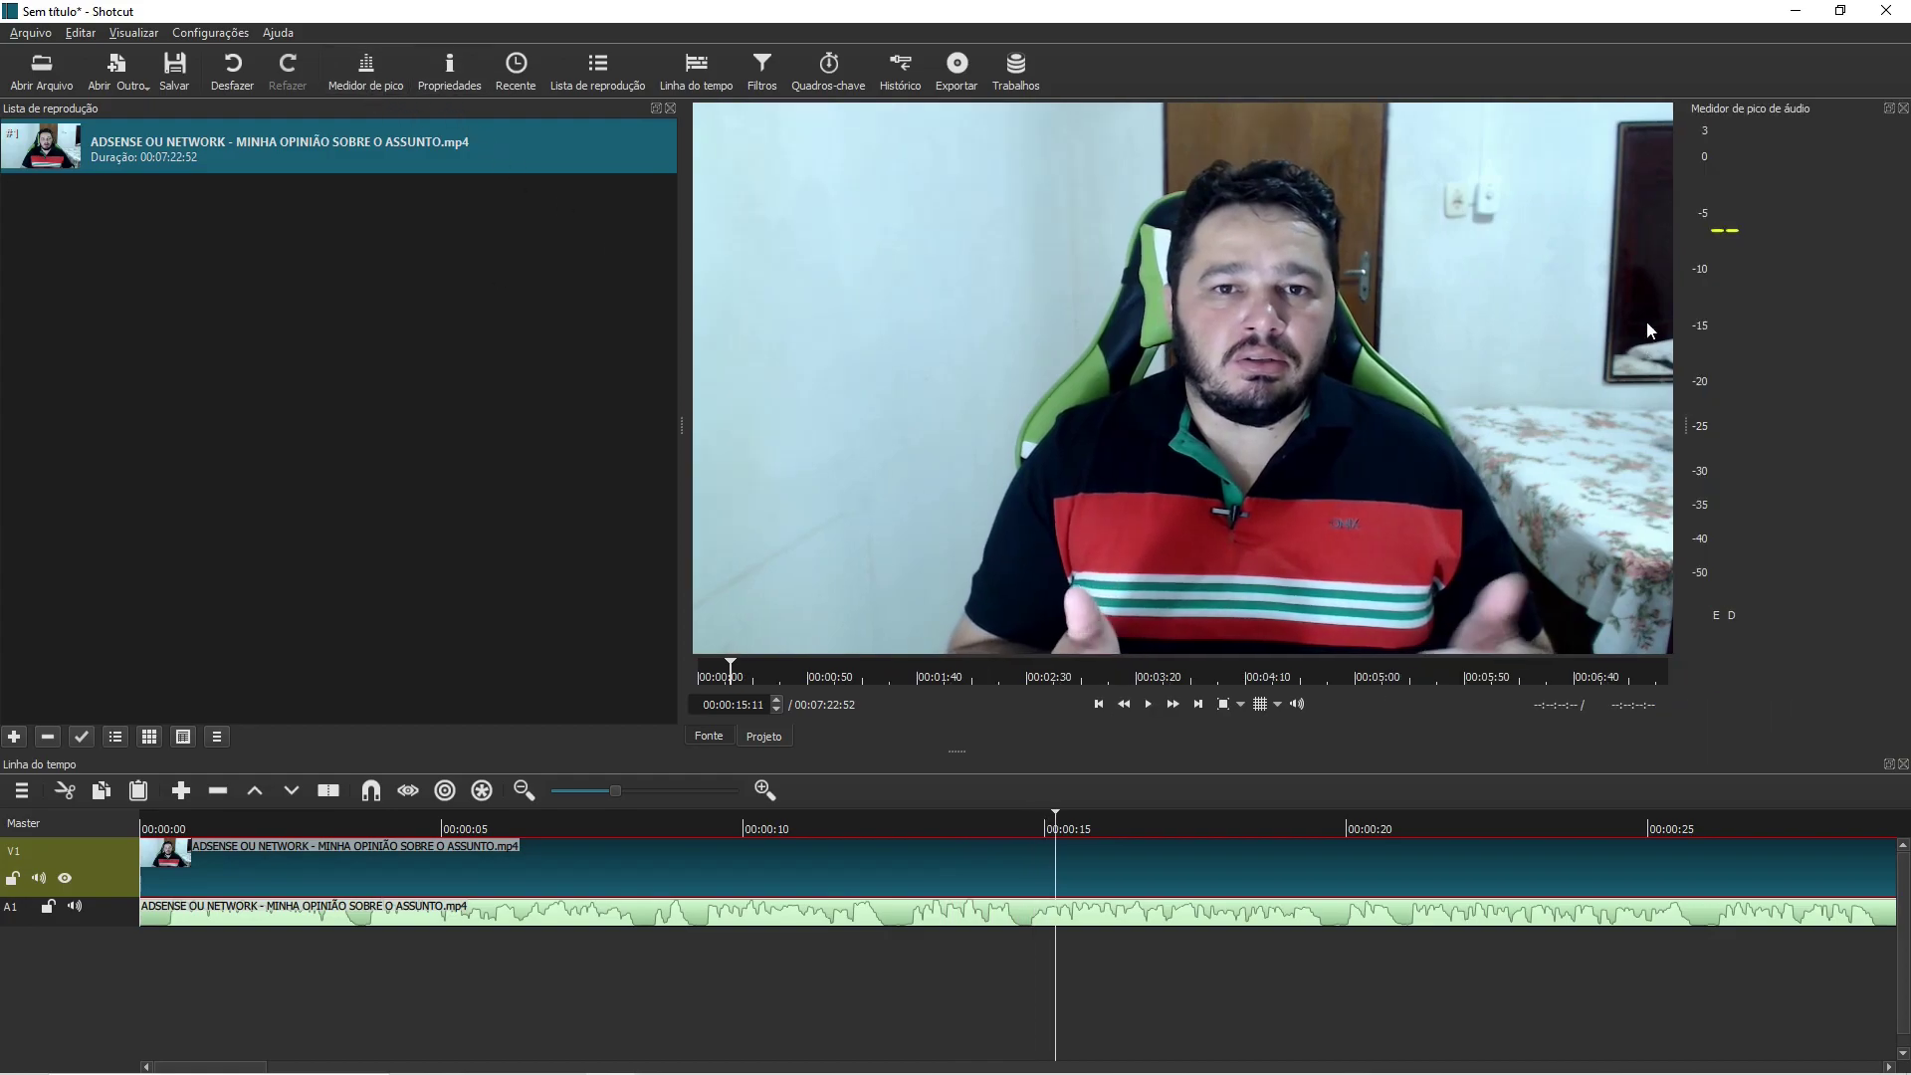
click(1150, 703)
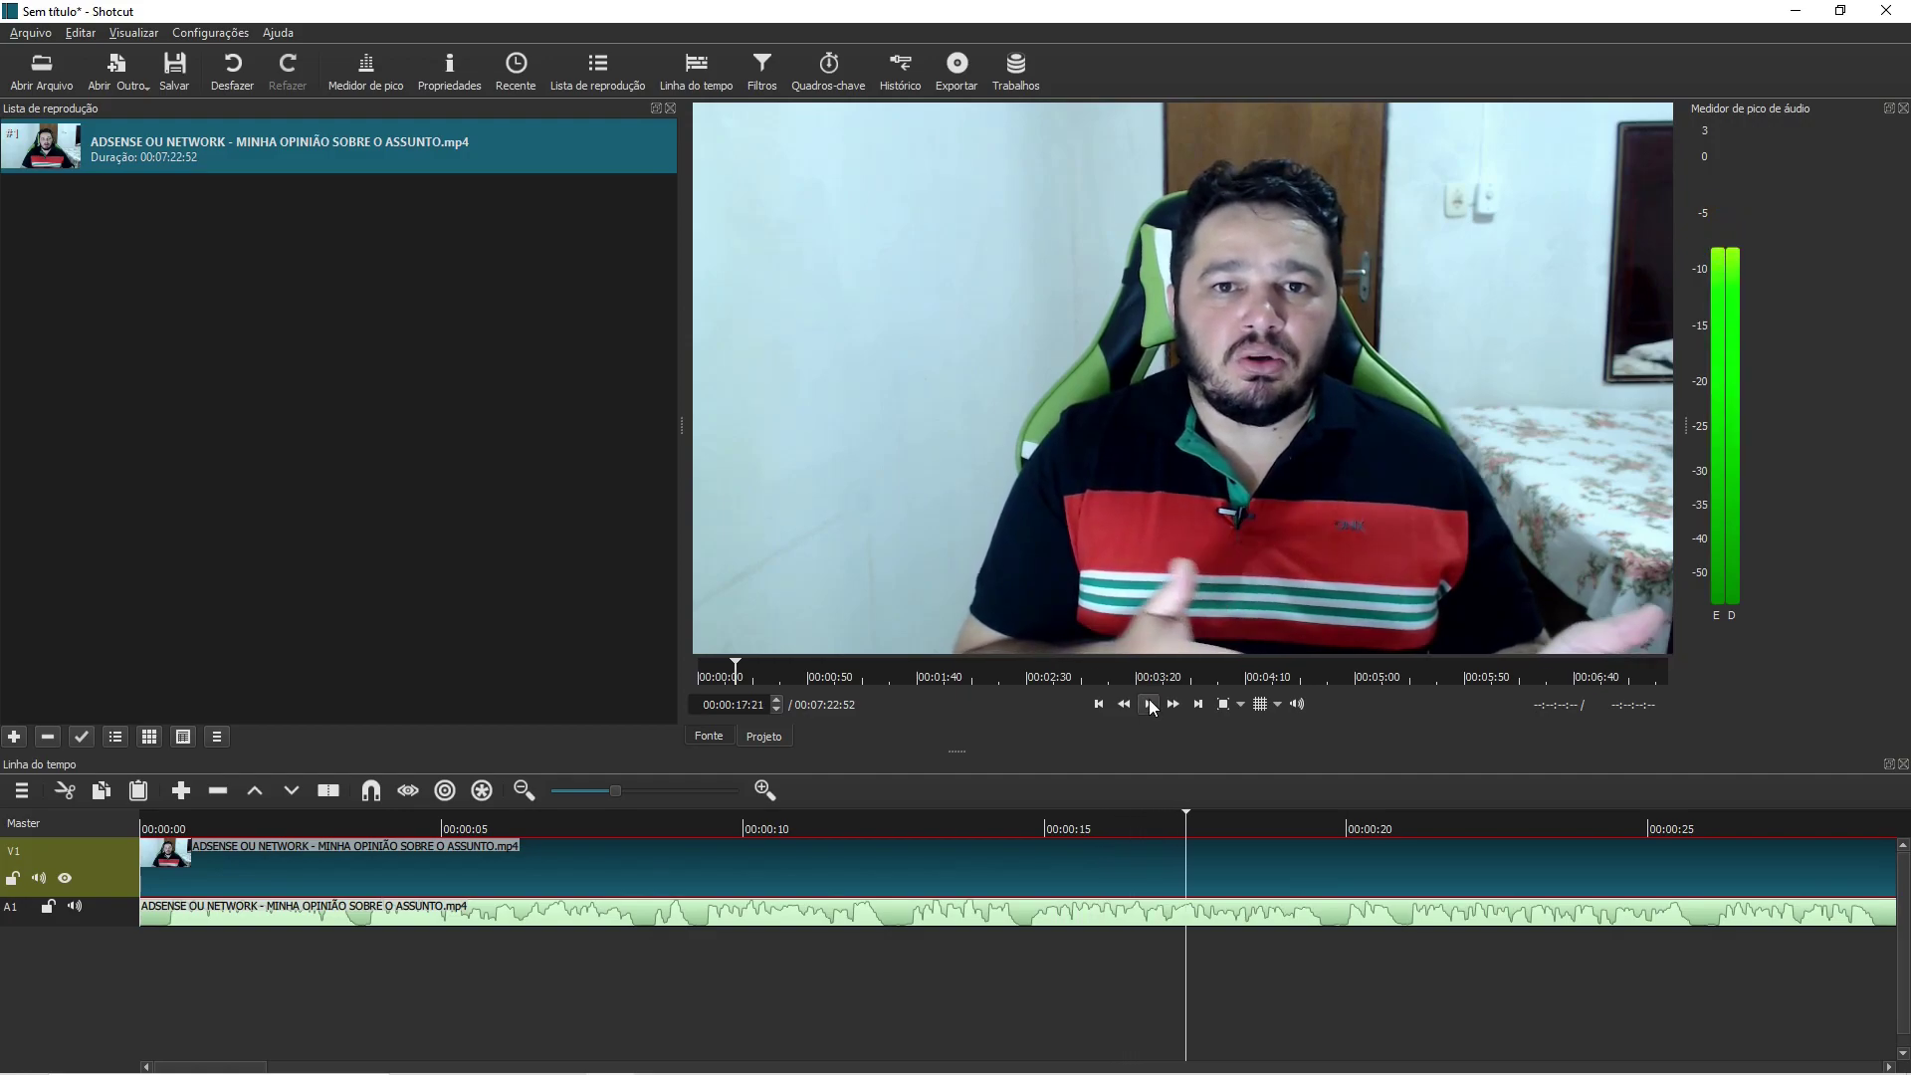
Select the detached audio clip on A1, return the playhead to the start, and show the clip's filters
click(584, 829)
click(484, 900)
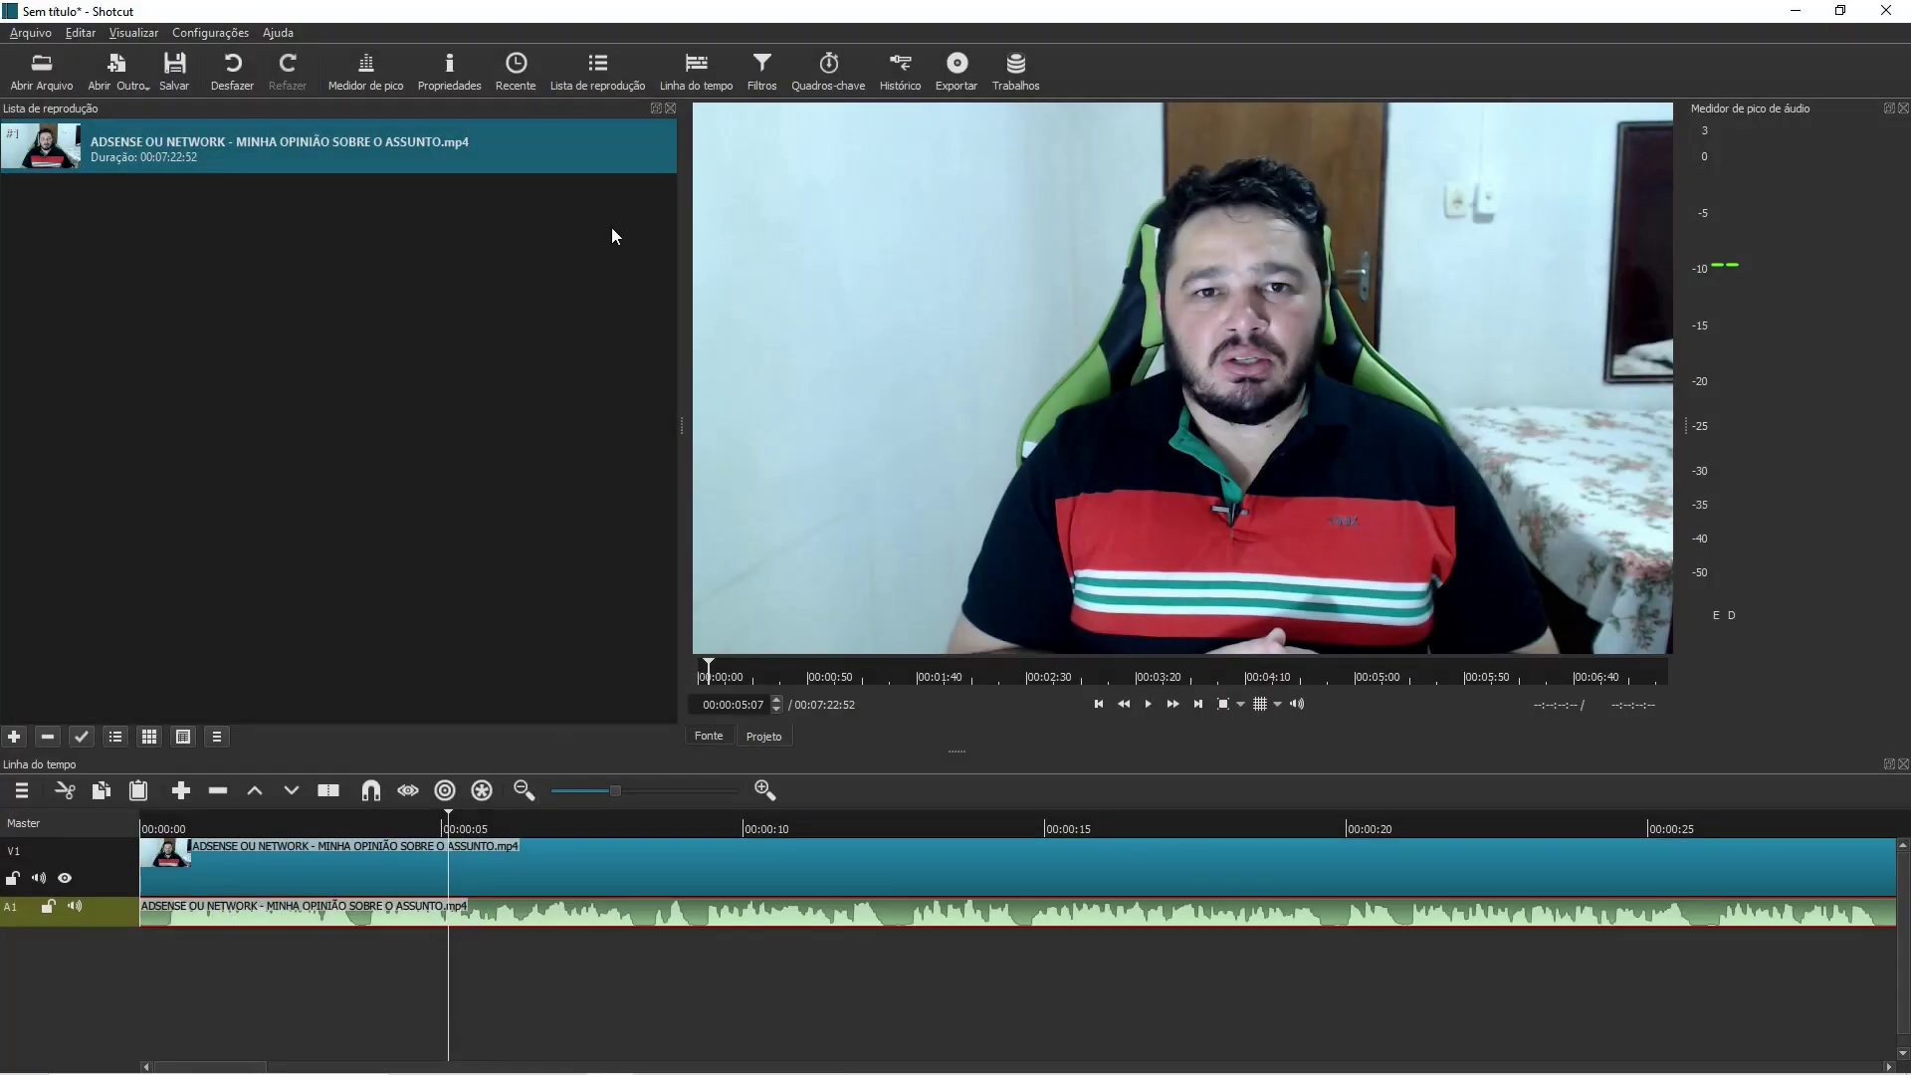
click(761, 75)
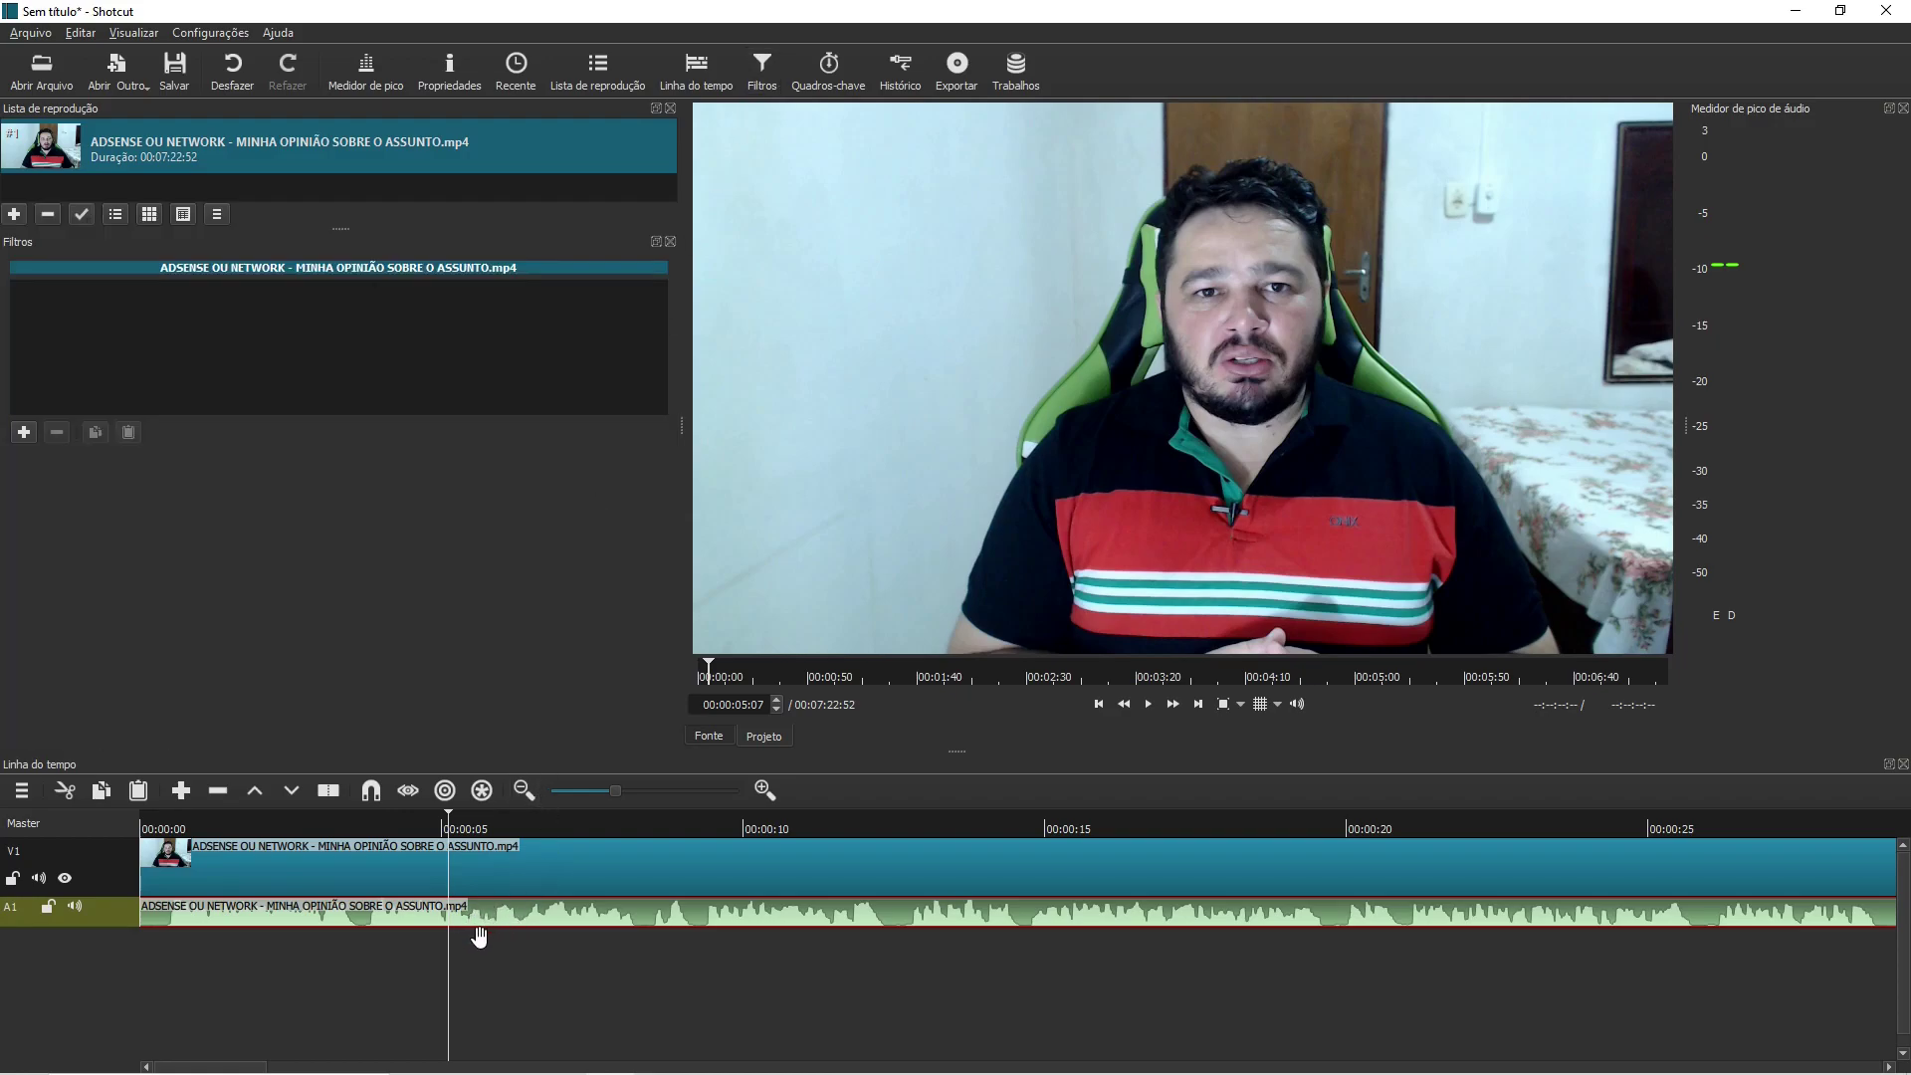
key(Home)
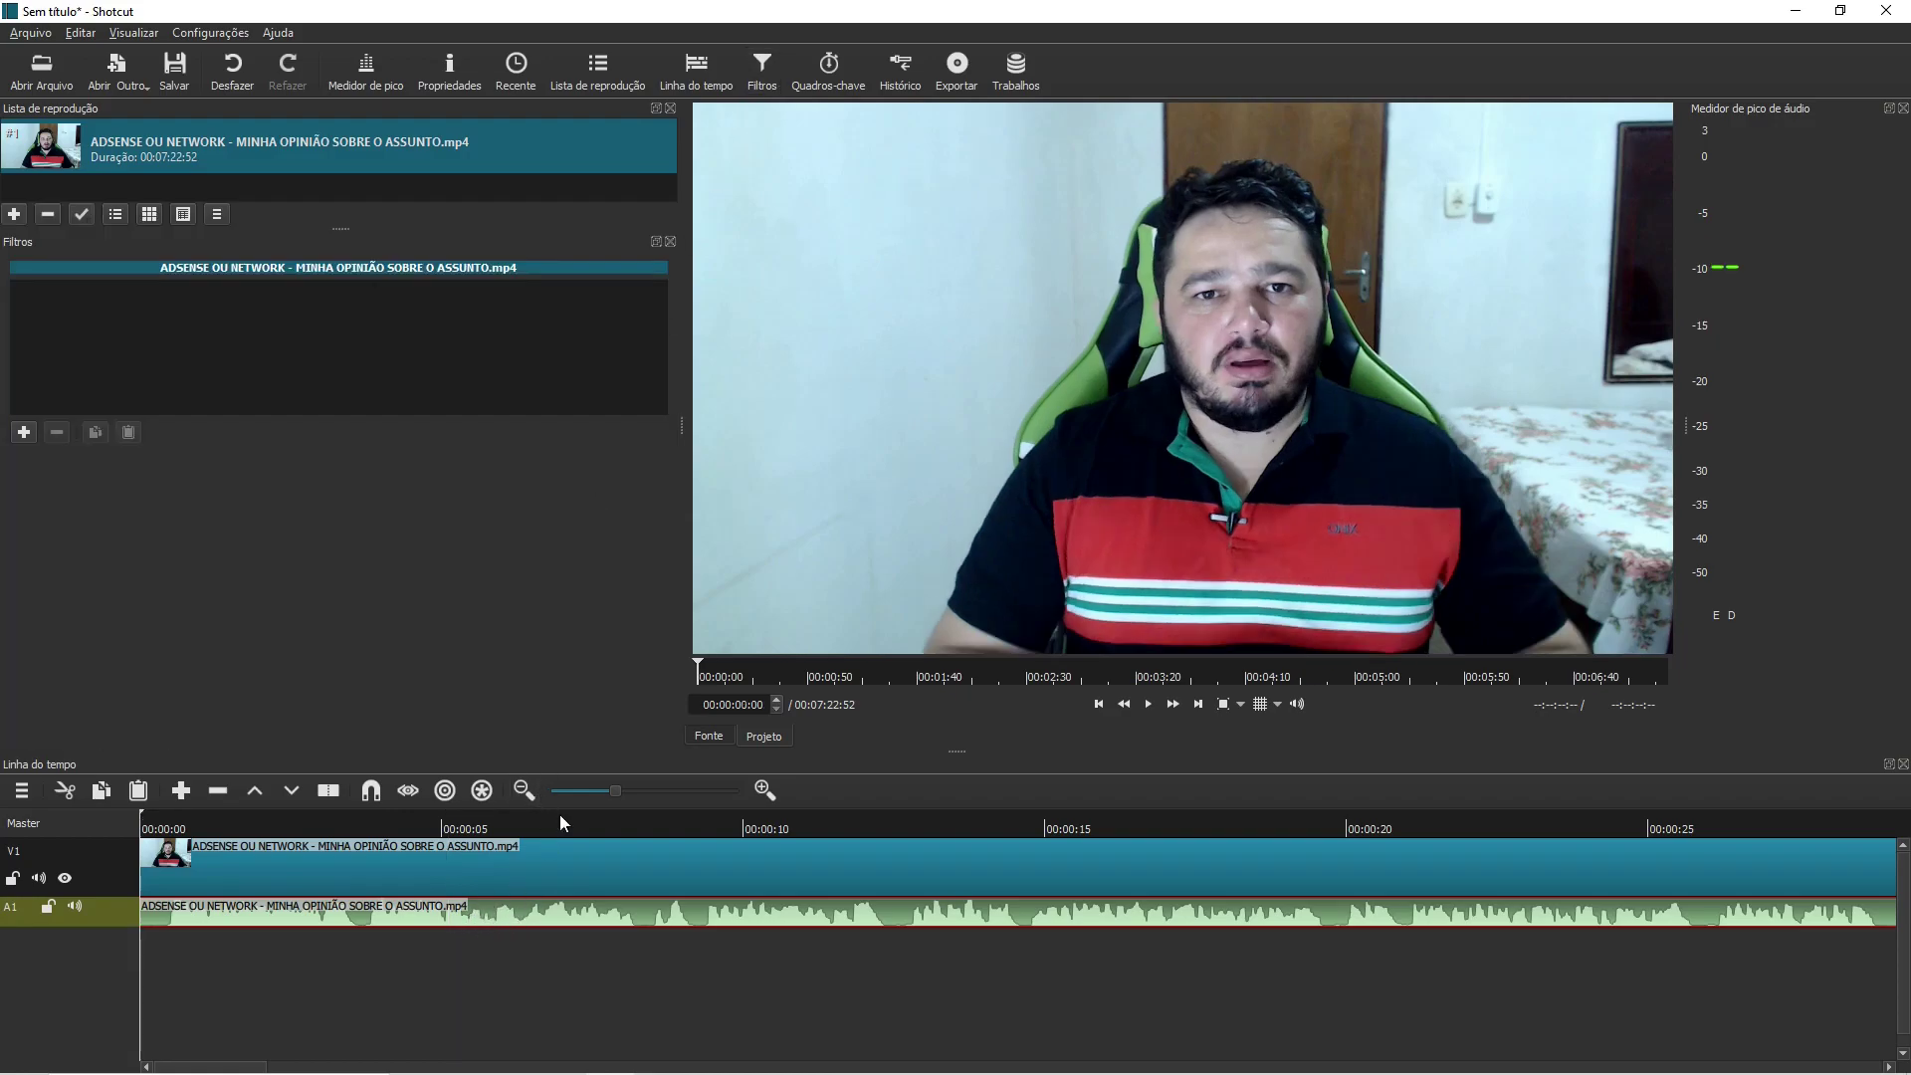
click(671, 242)
click(762, 67)
Browse the available video and audio filters and add Ganho / Volume to the audio clip on A1
click(24, 433)
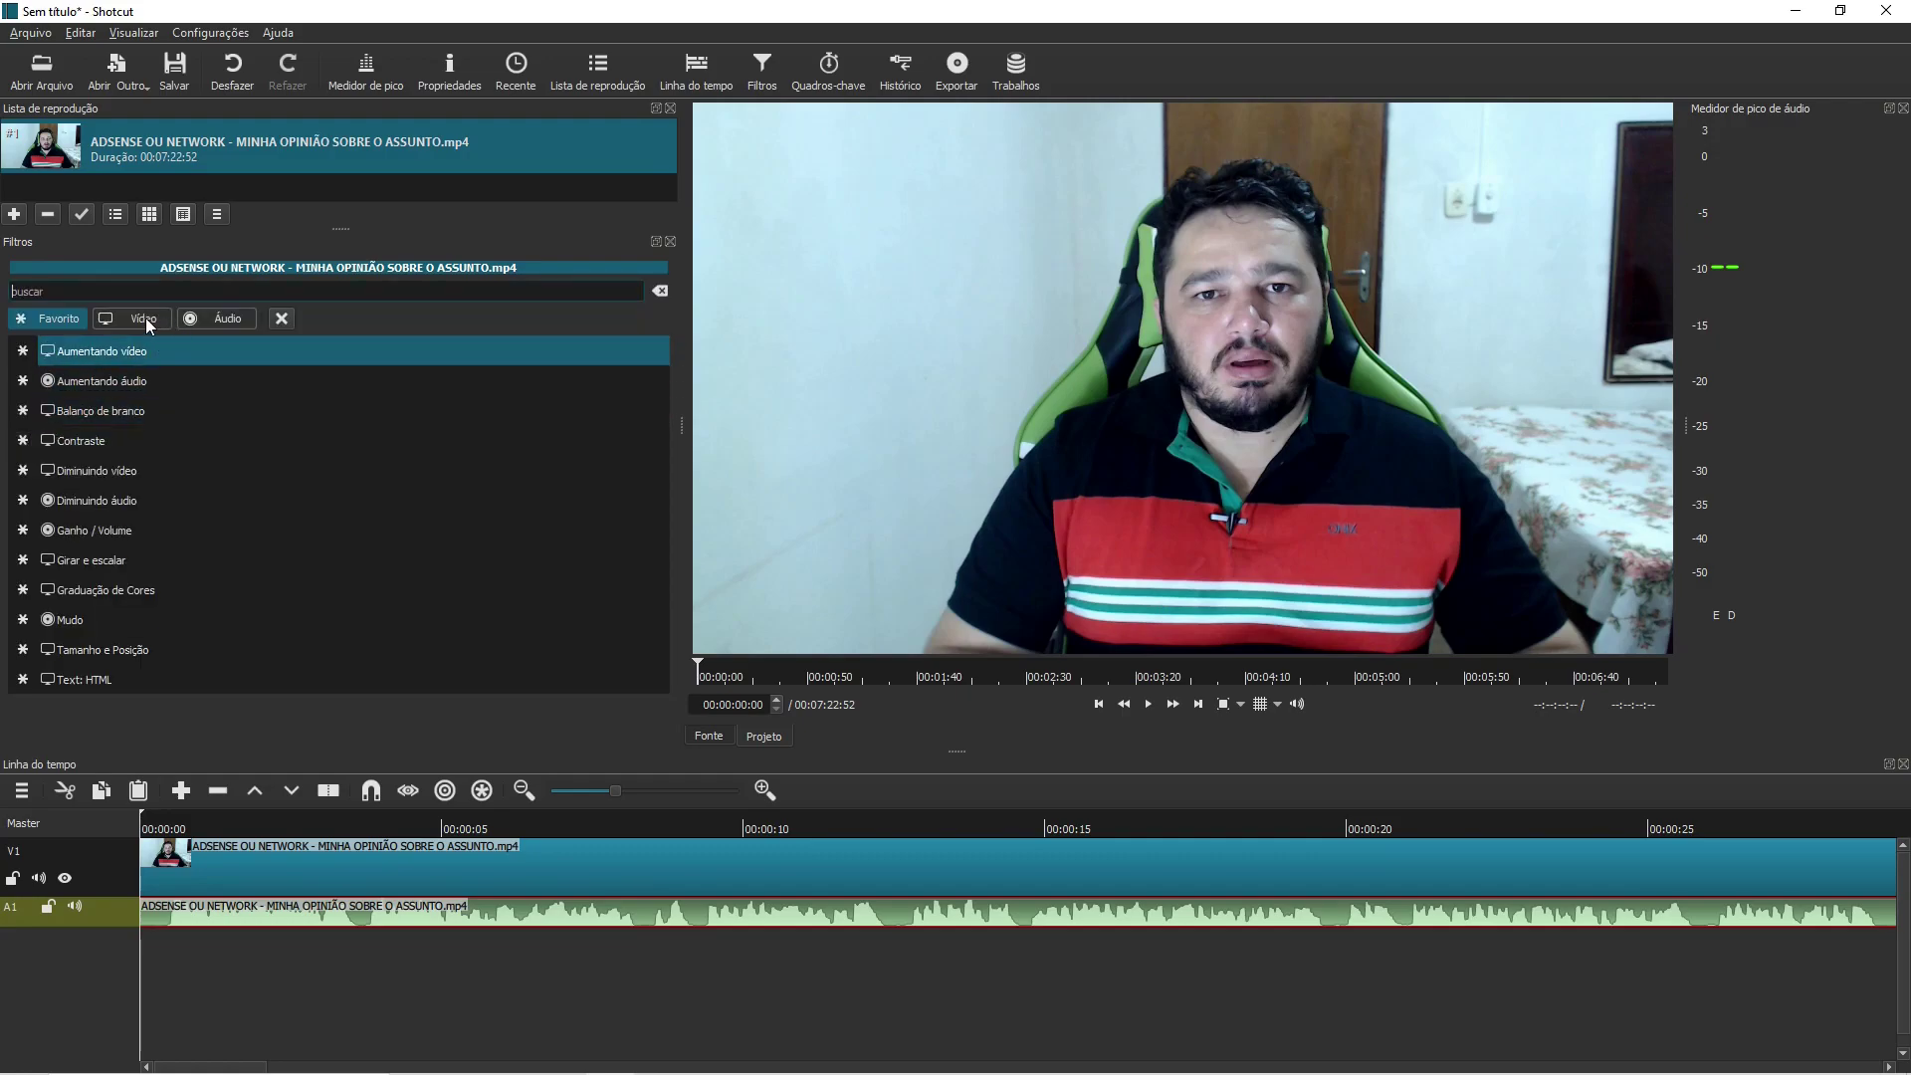
click(143, 316)
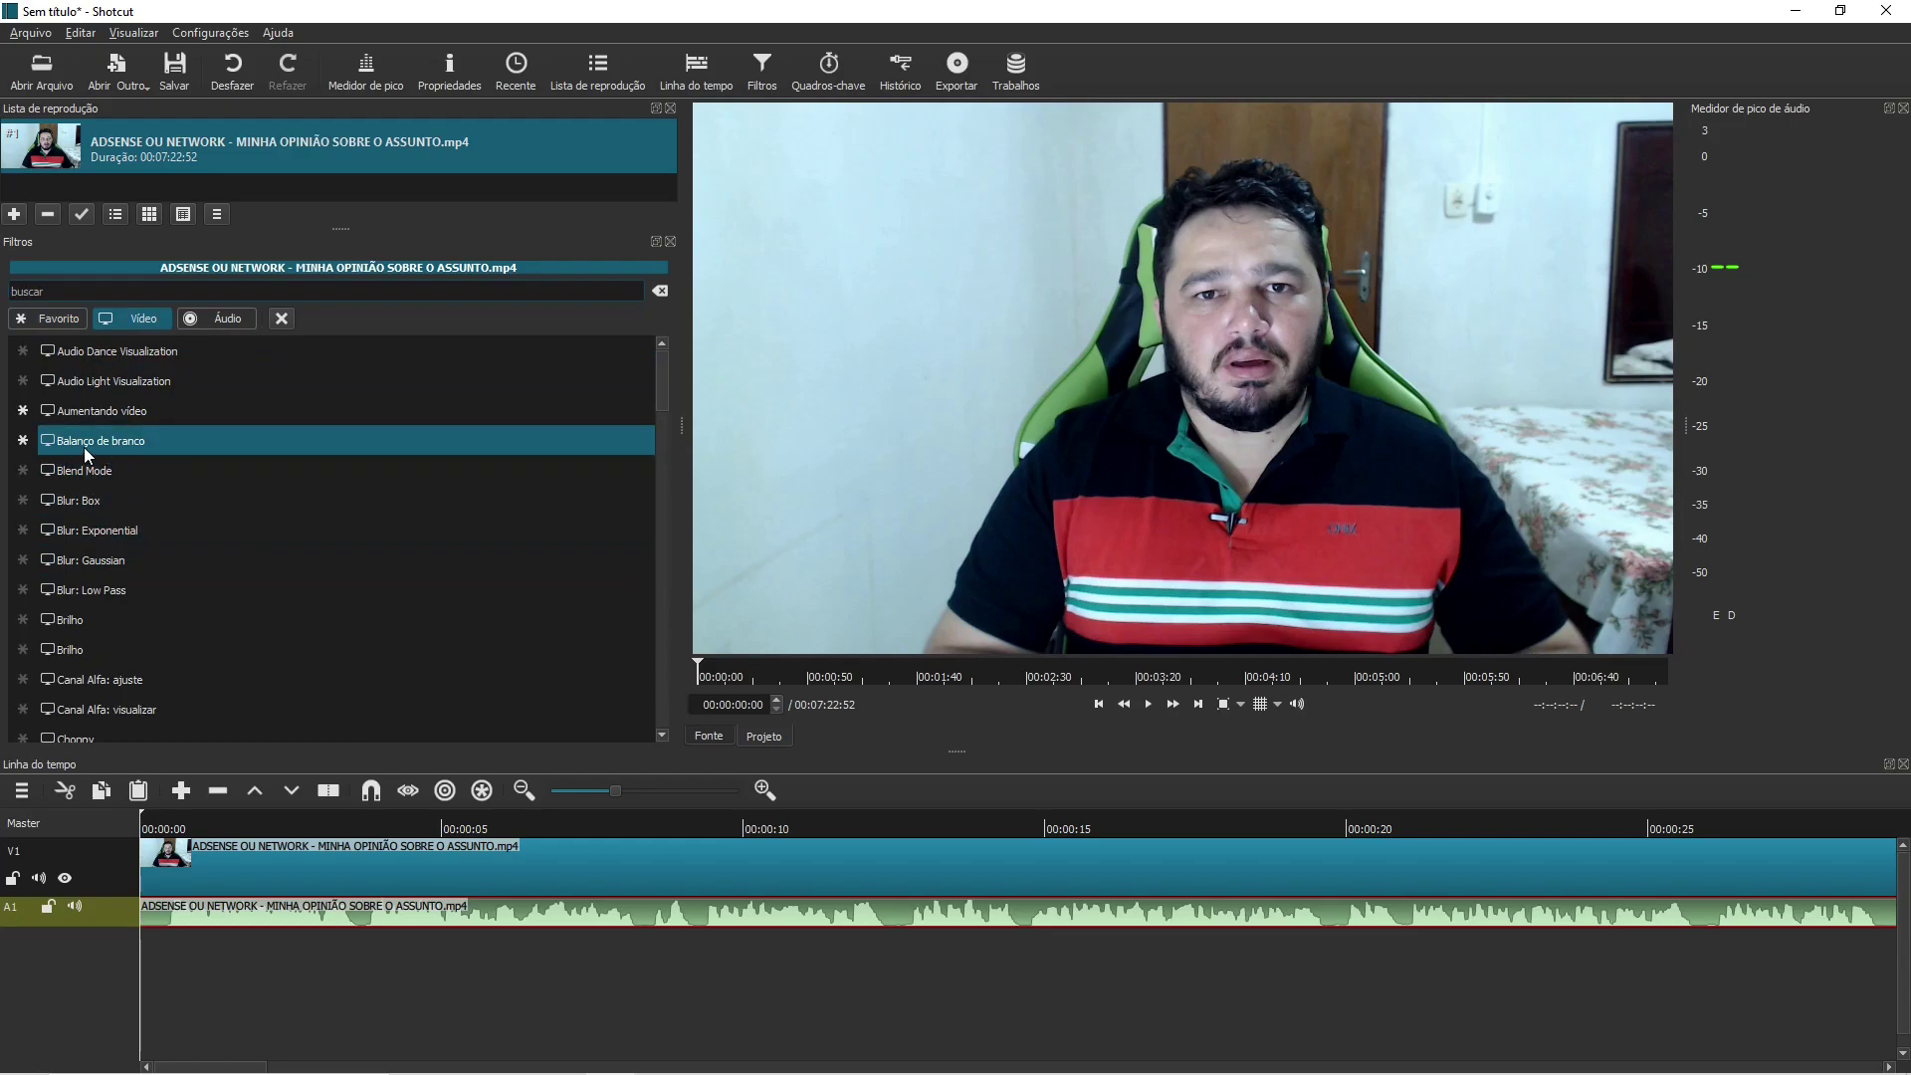
scroll(125, 528, down, 2)
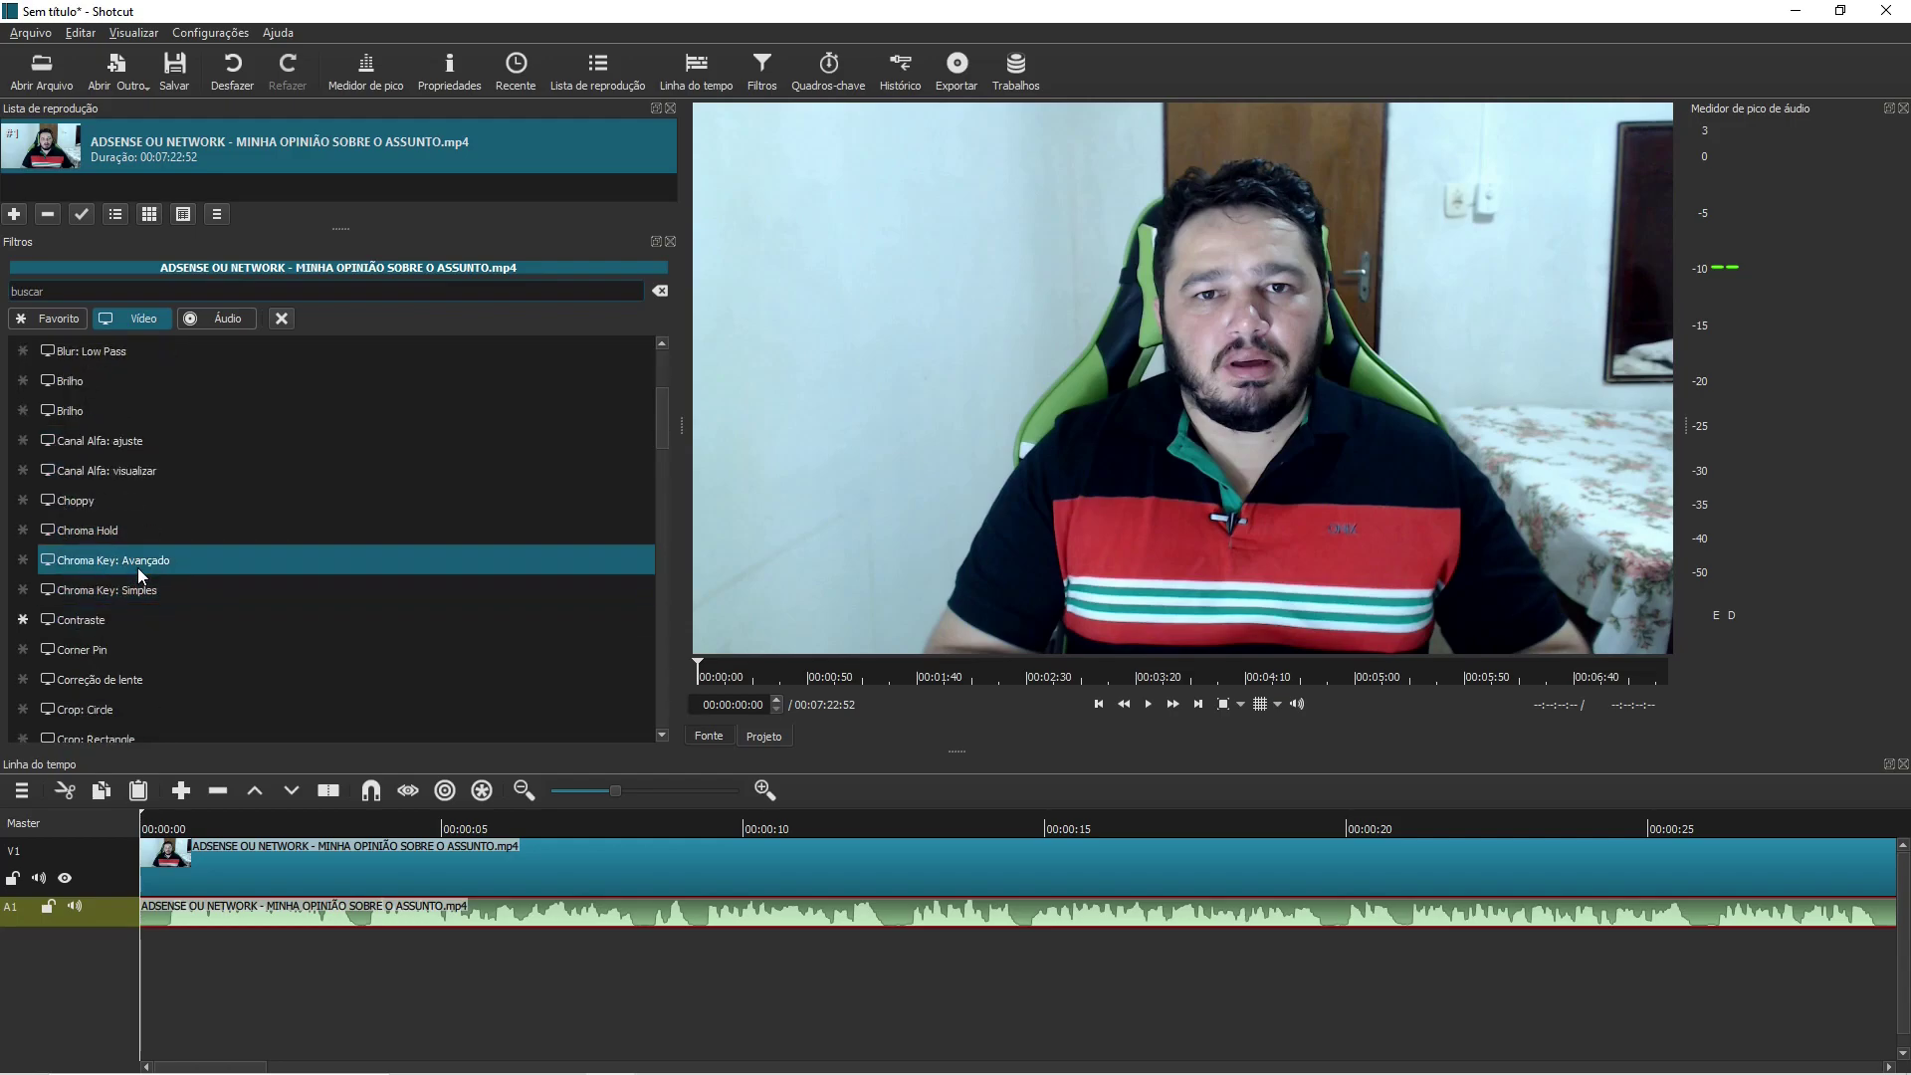
scroll(109, 696, down, 2)
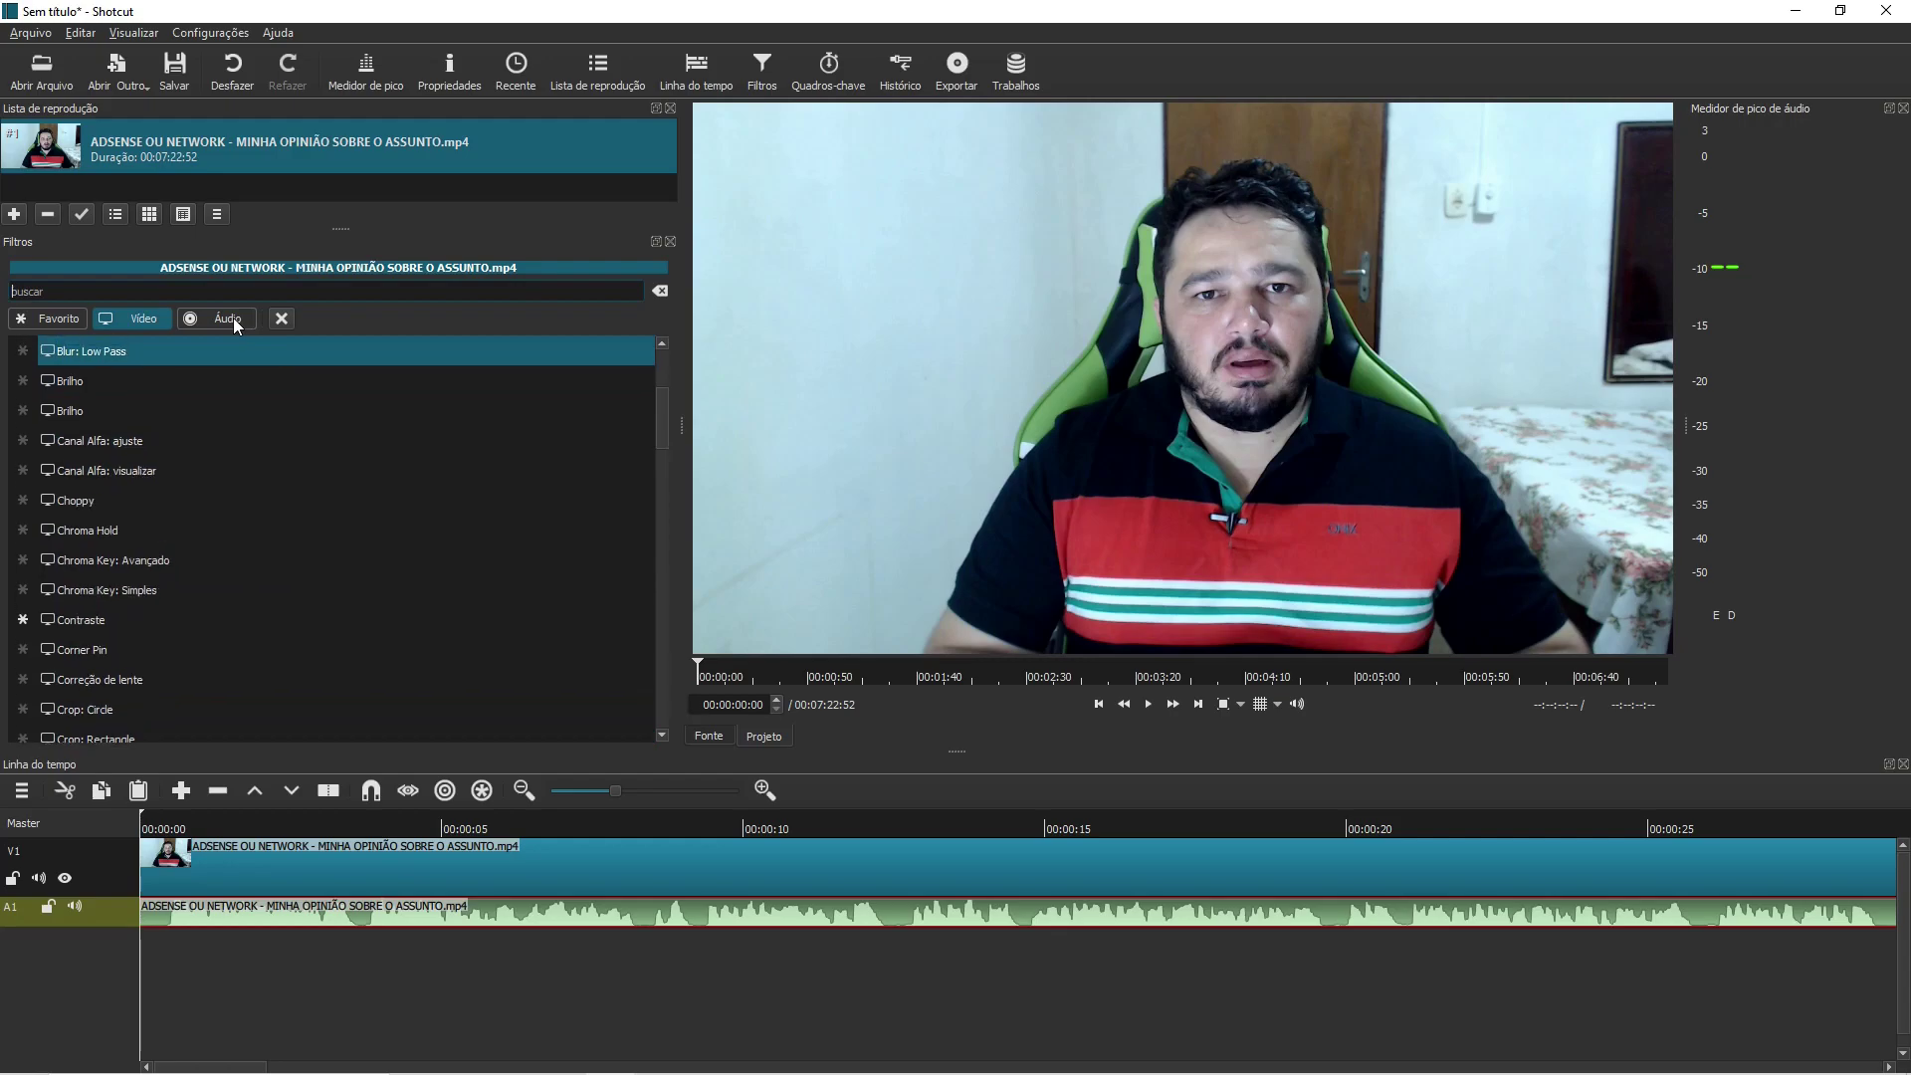
click(227, 318)
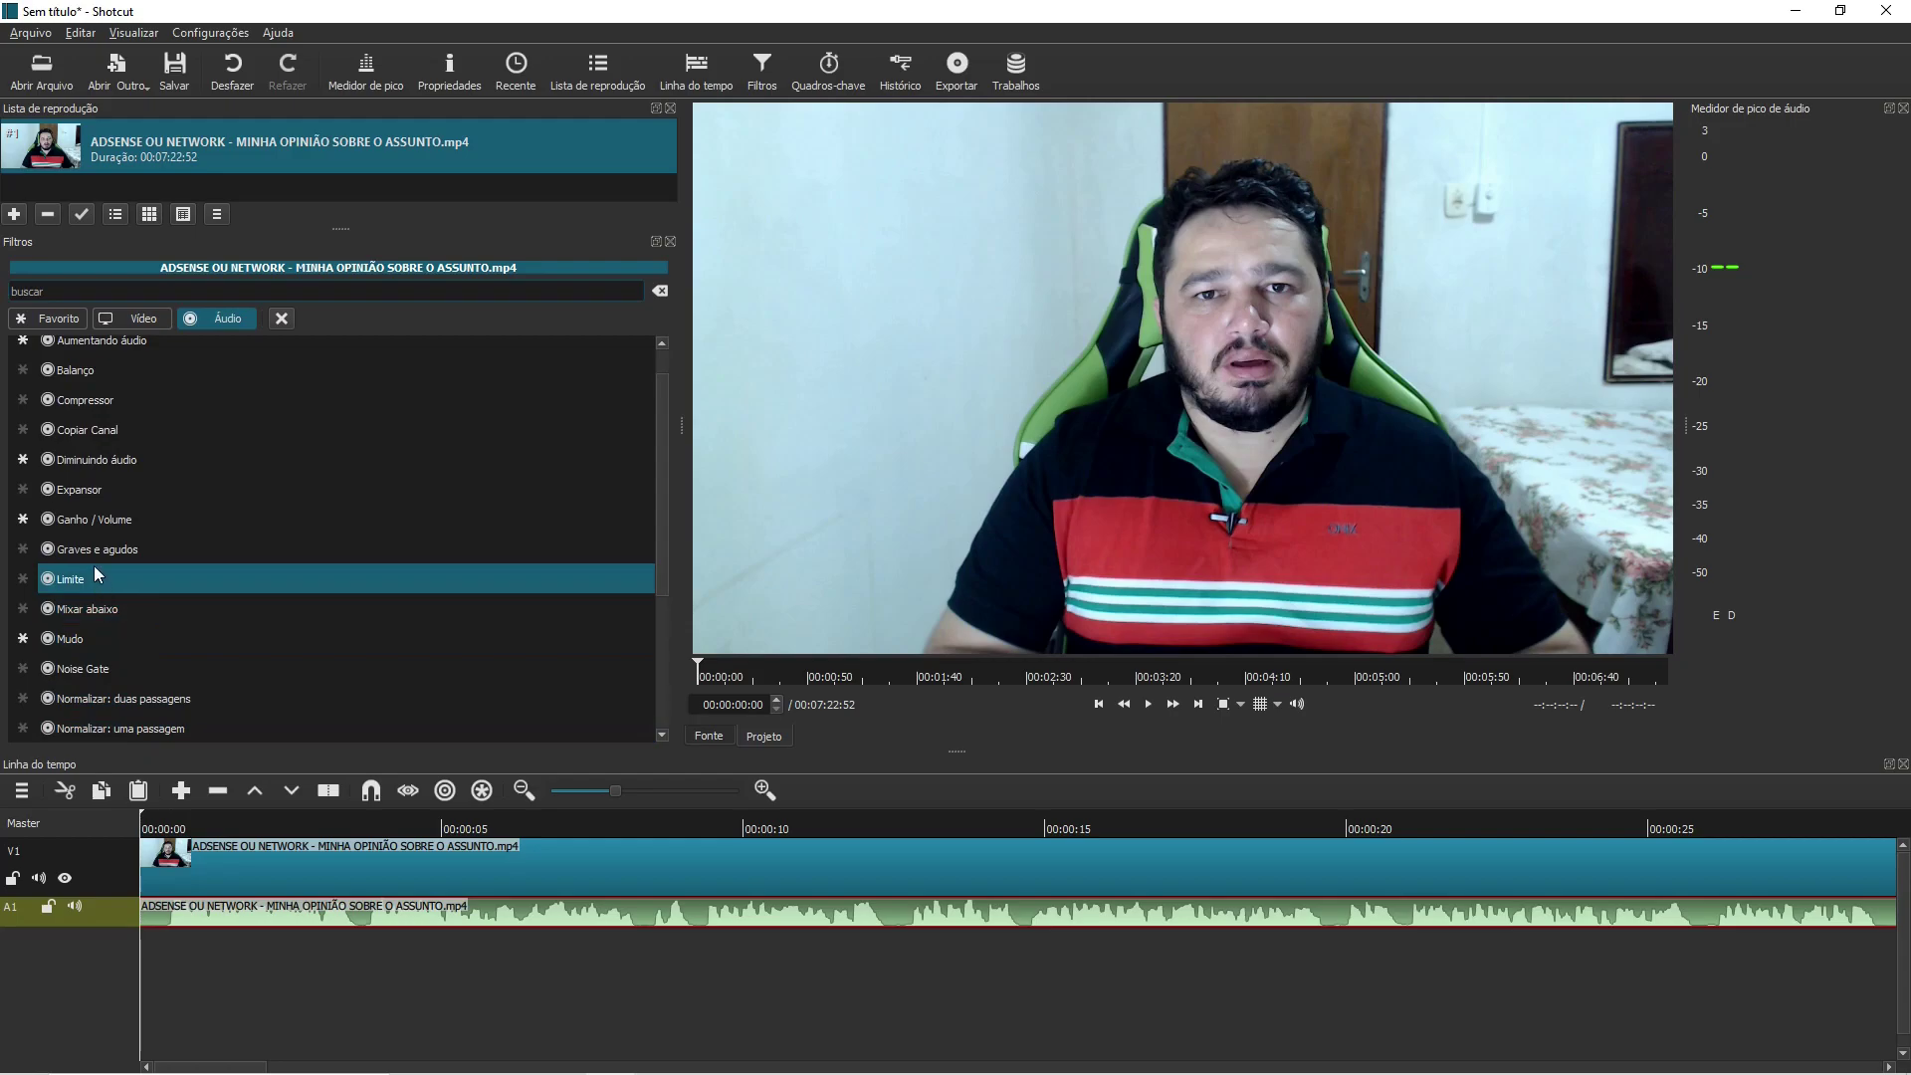
click(135, 519)
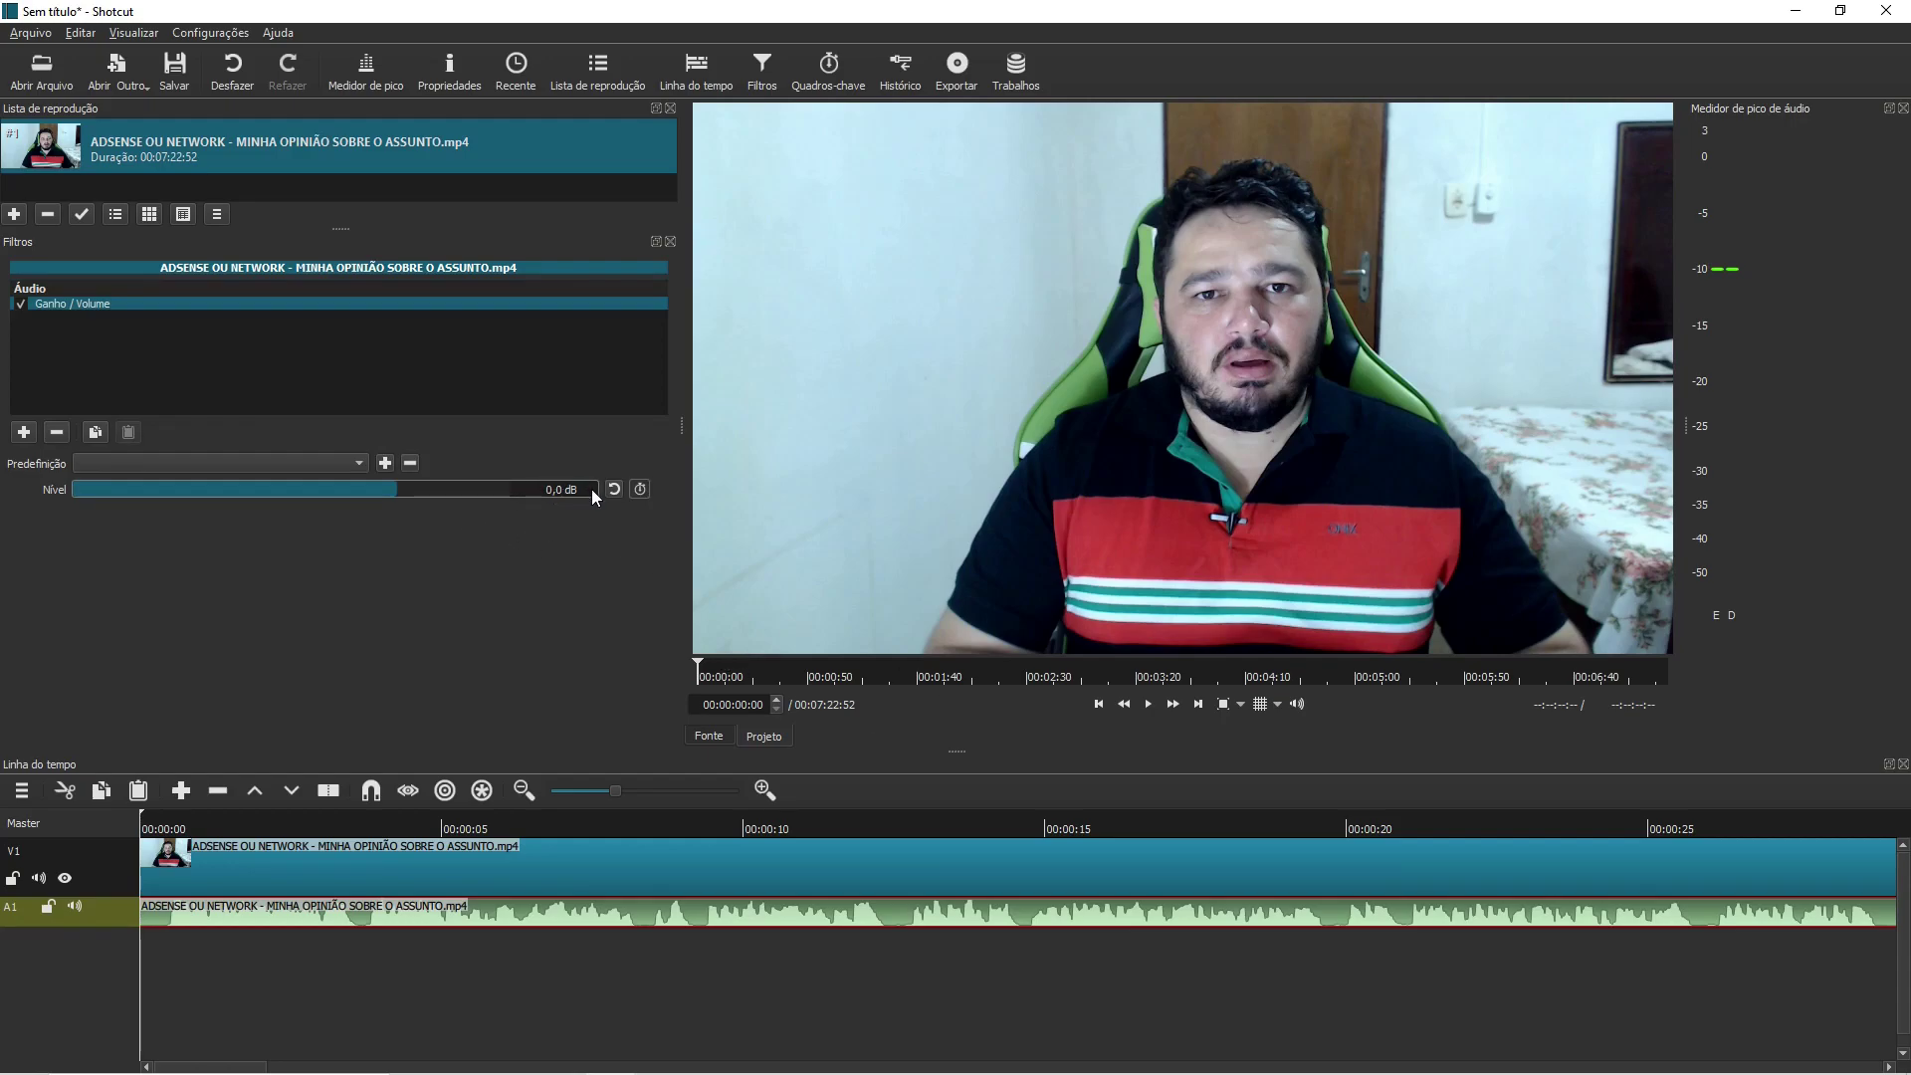
Try the Ganho / Volume level at -68,9 dB and at -6,1 dB while the timeline plays
click(1148, 703)
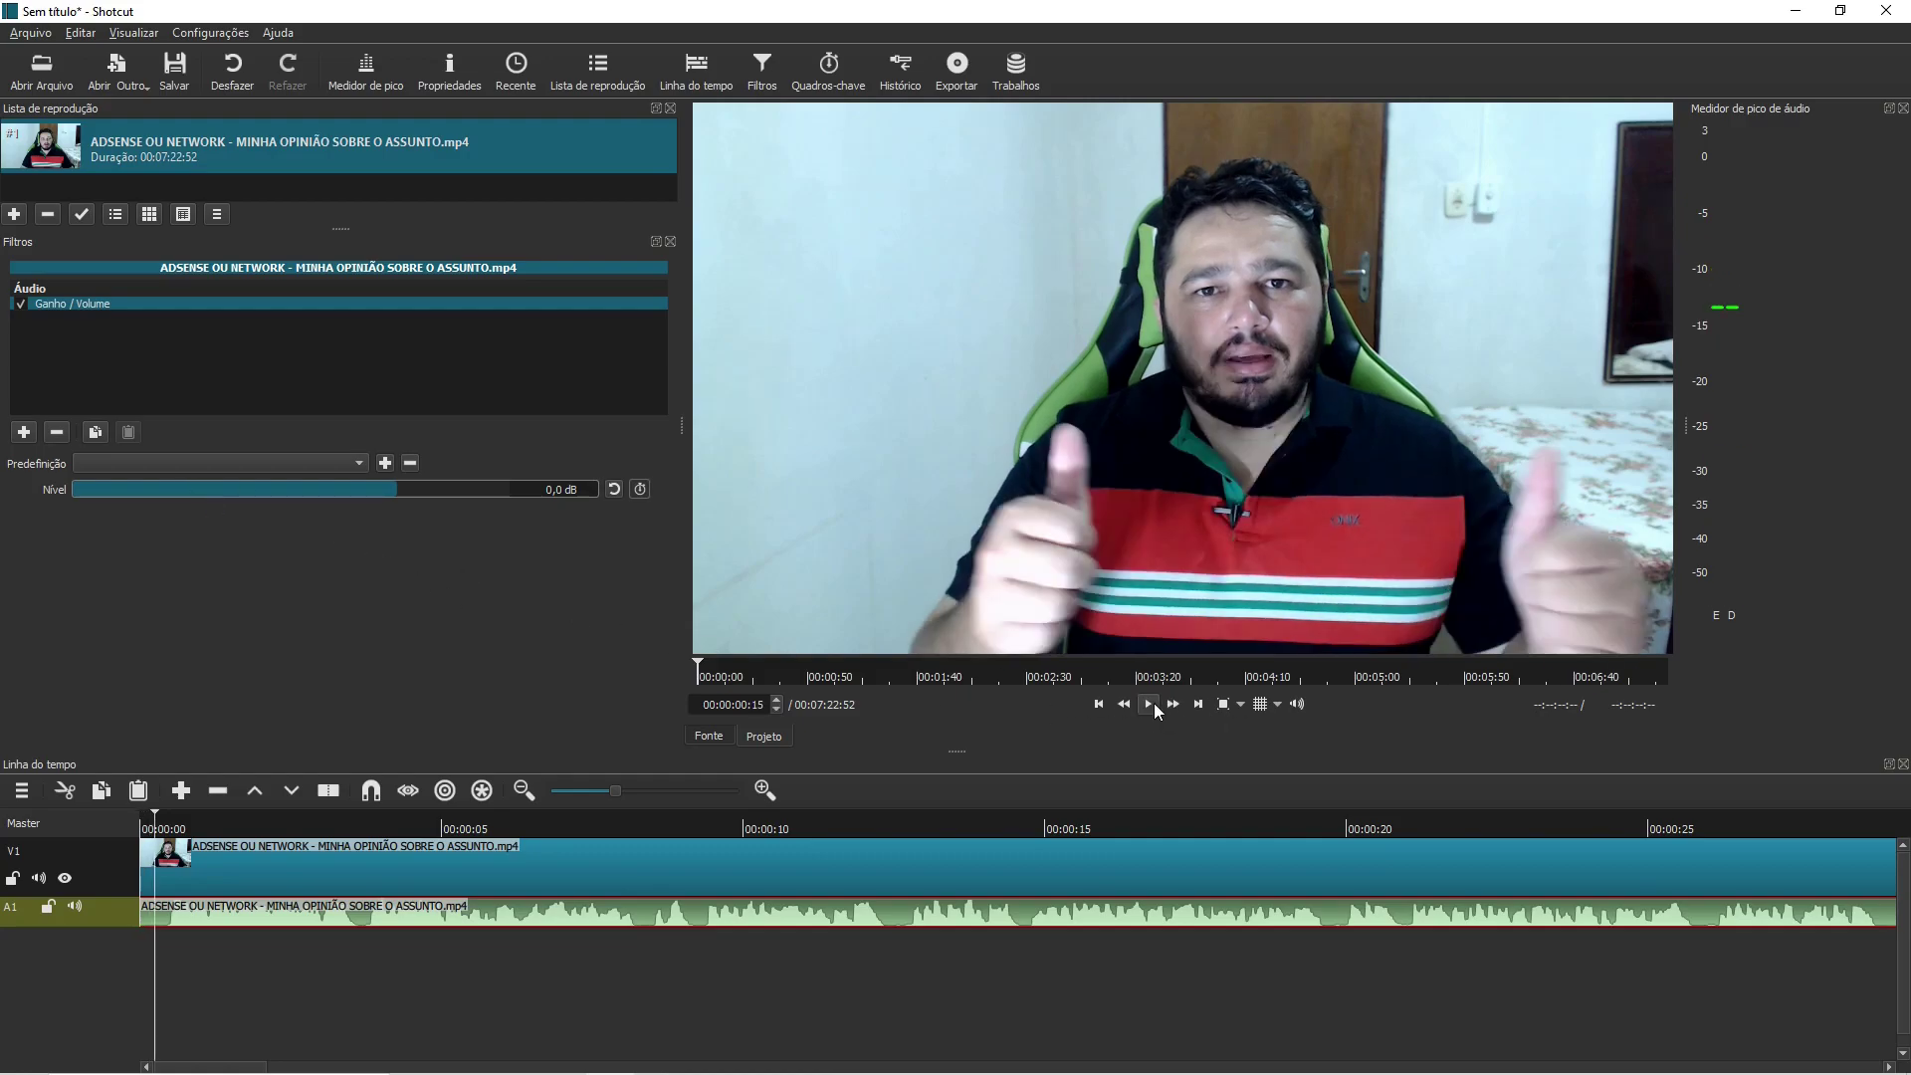
click(1148, 704)
drag(159, 479, 76, 490)
scroll(75, 490, down, 9)
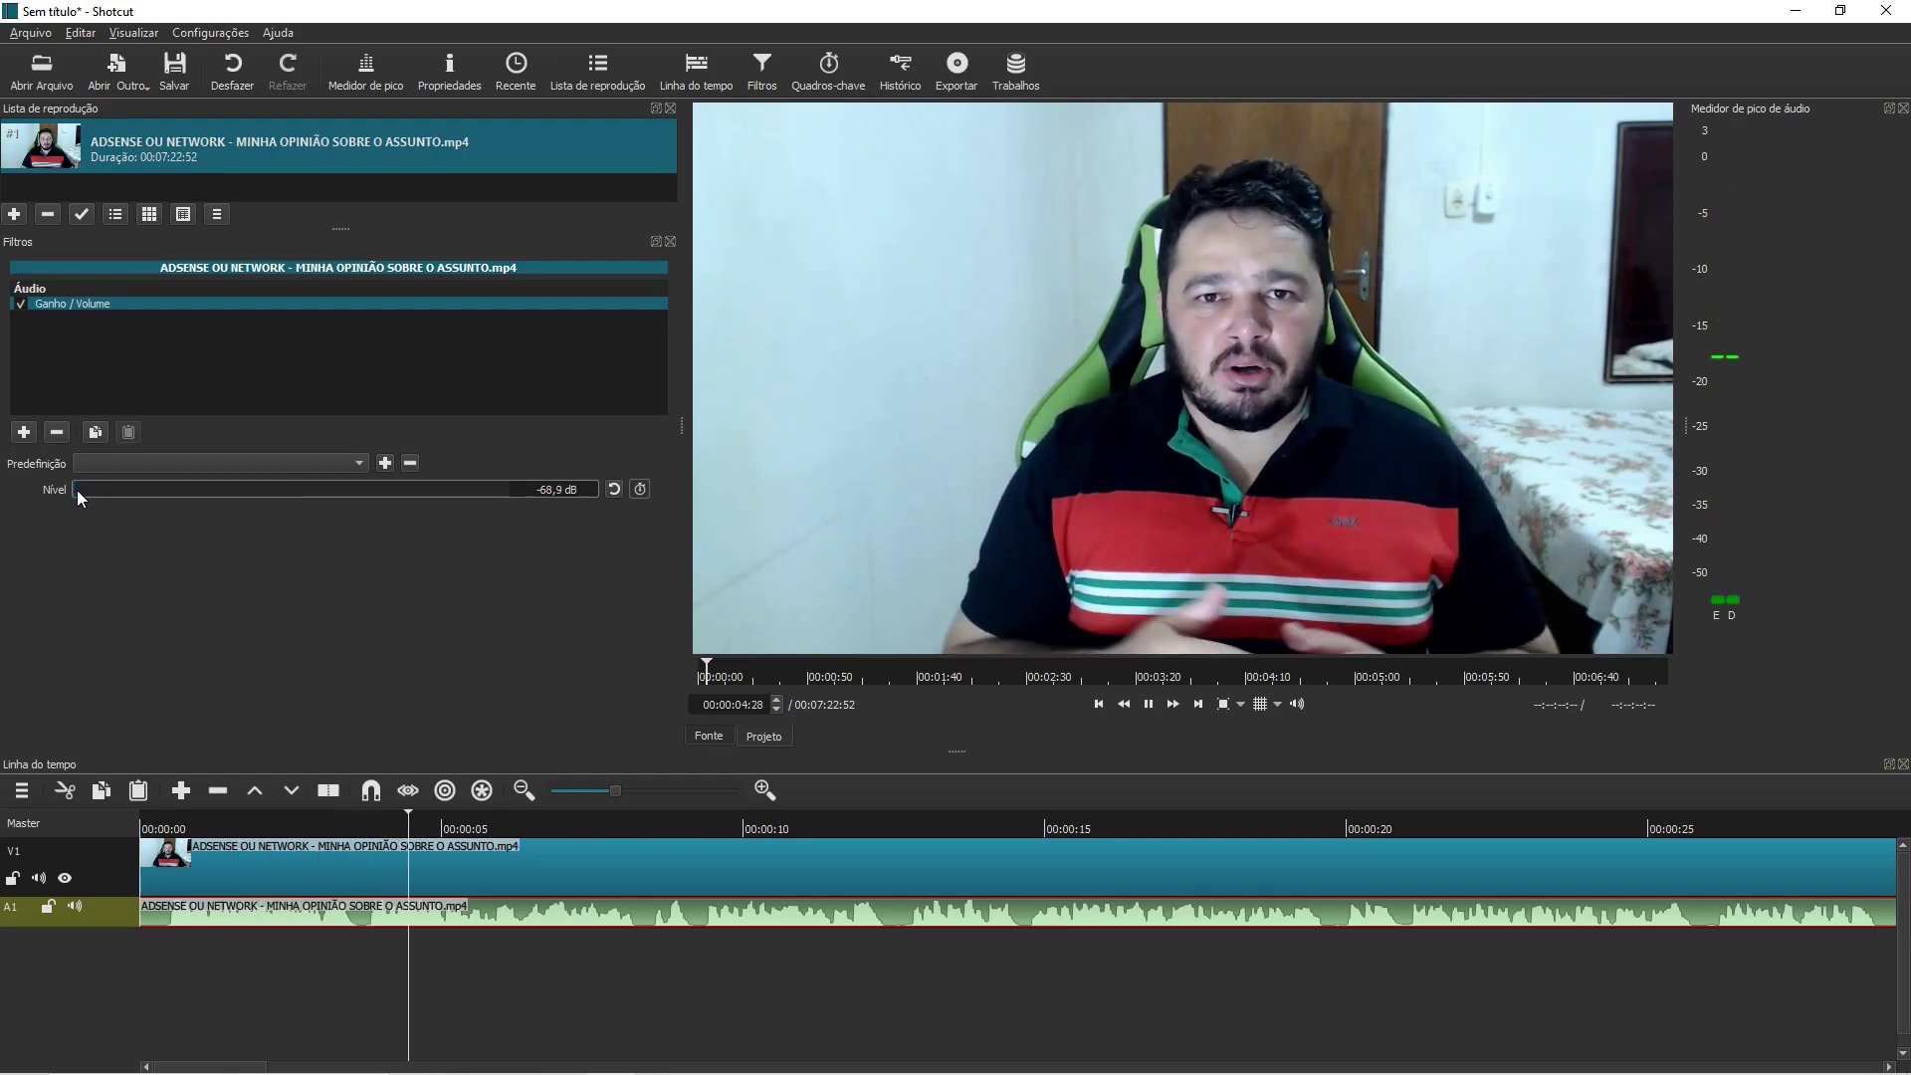
drag(76, 490, 372, 492)
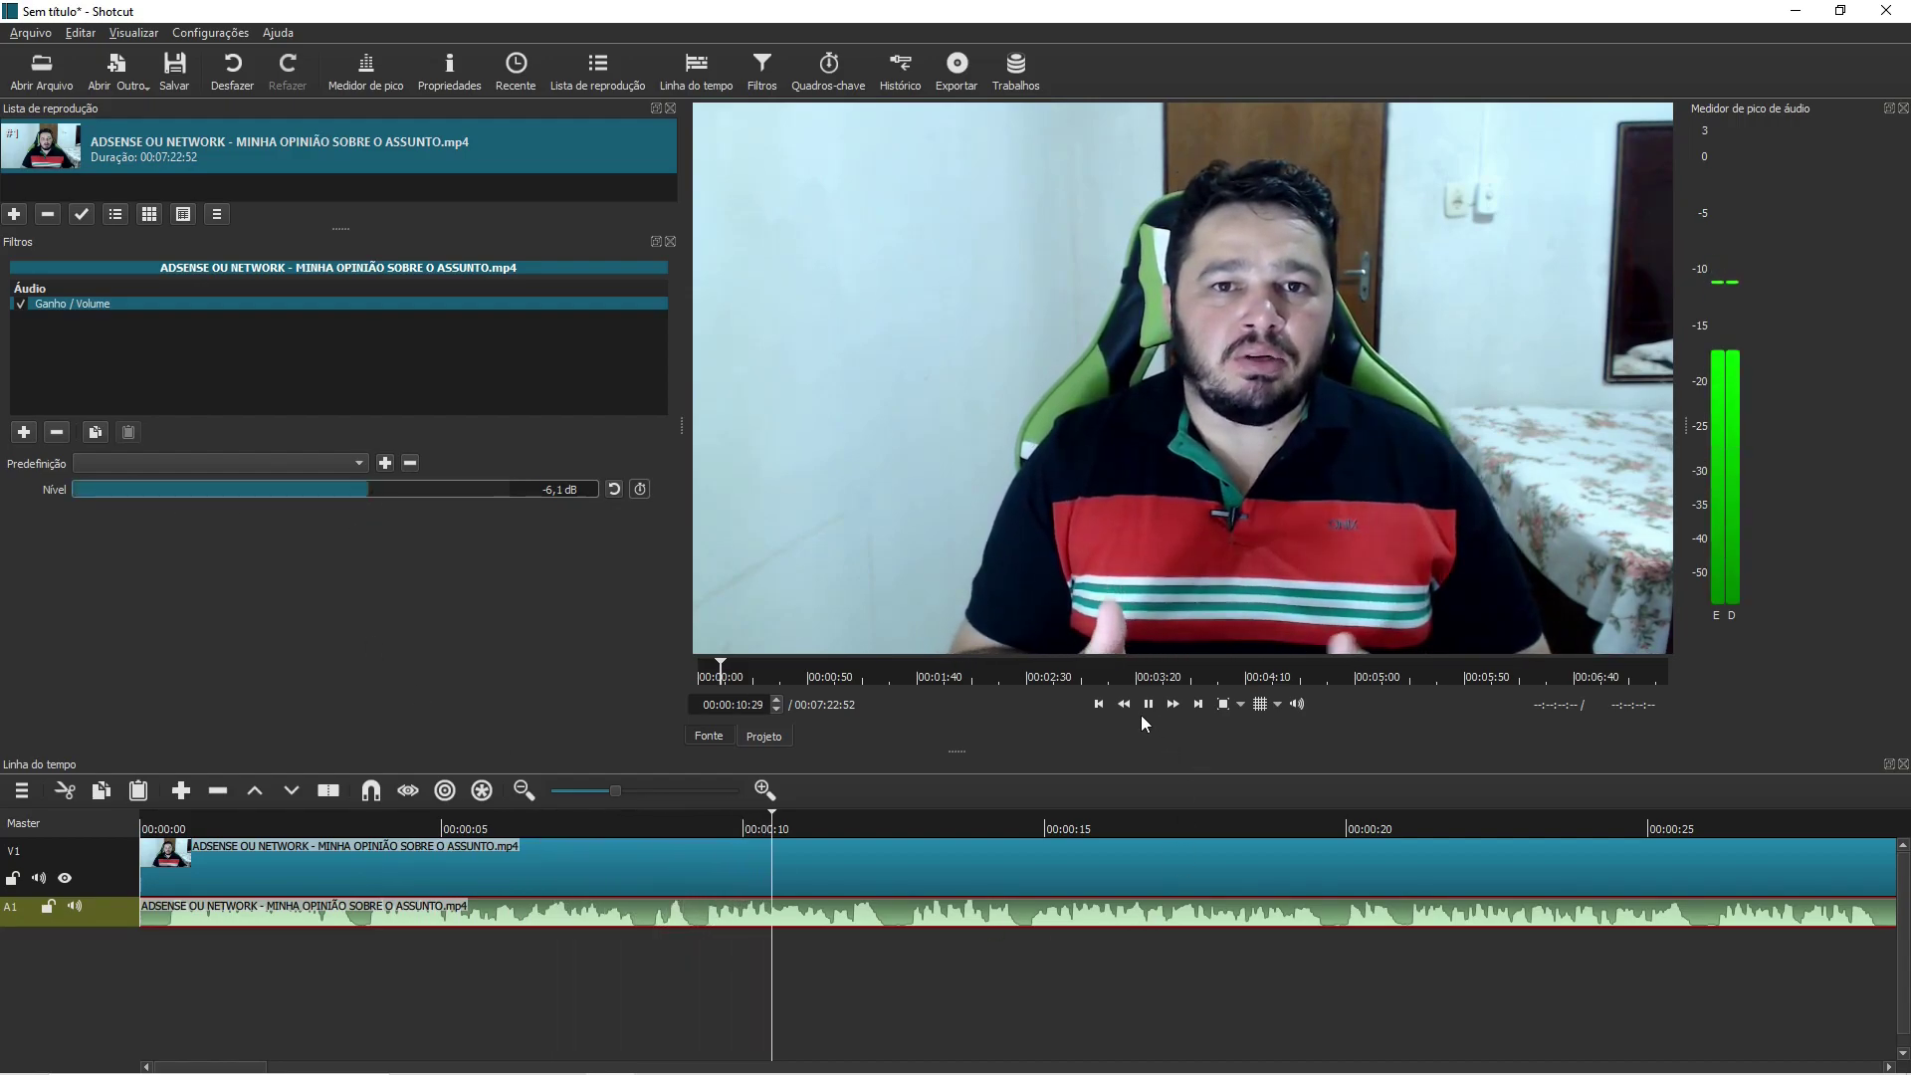
Try a Ganho / Volume level of 13,6 dB during playback and reset it to 0,0 dB
drag(369, 489, 461, 489)
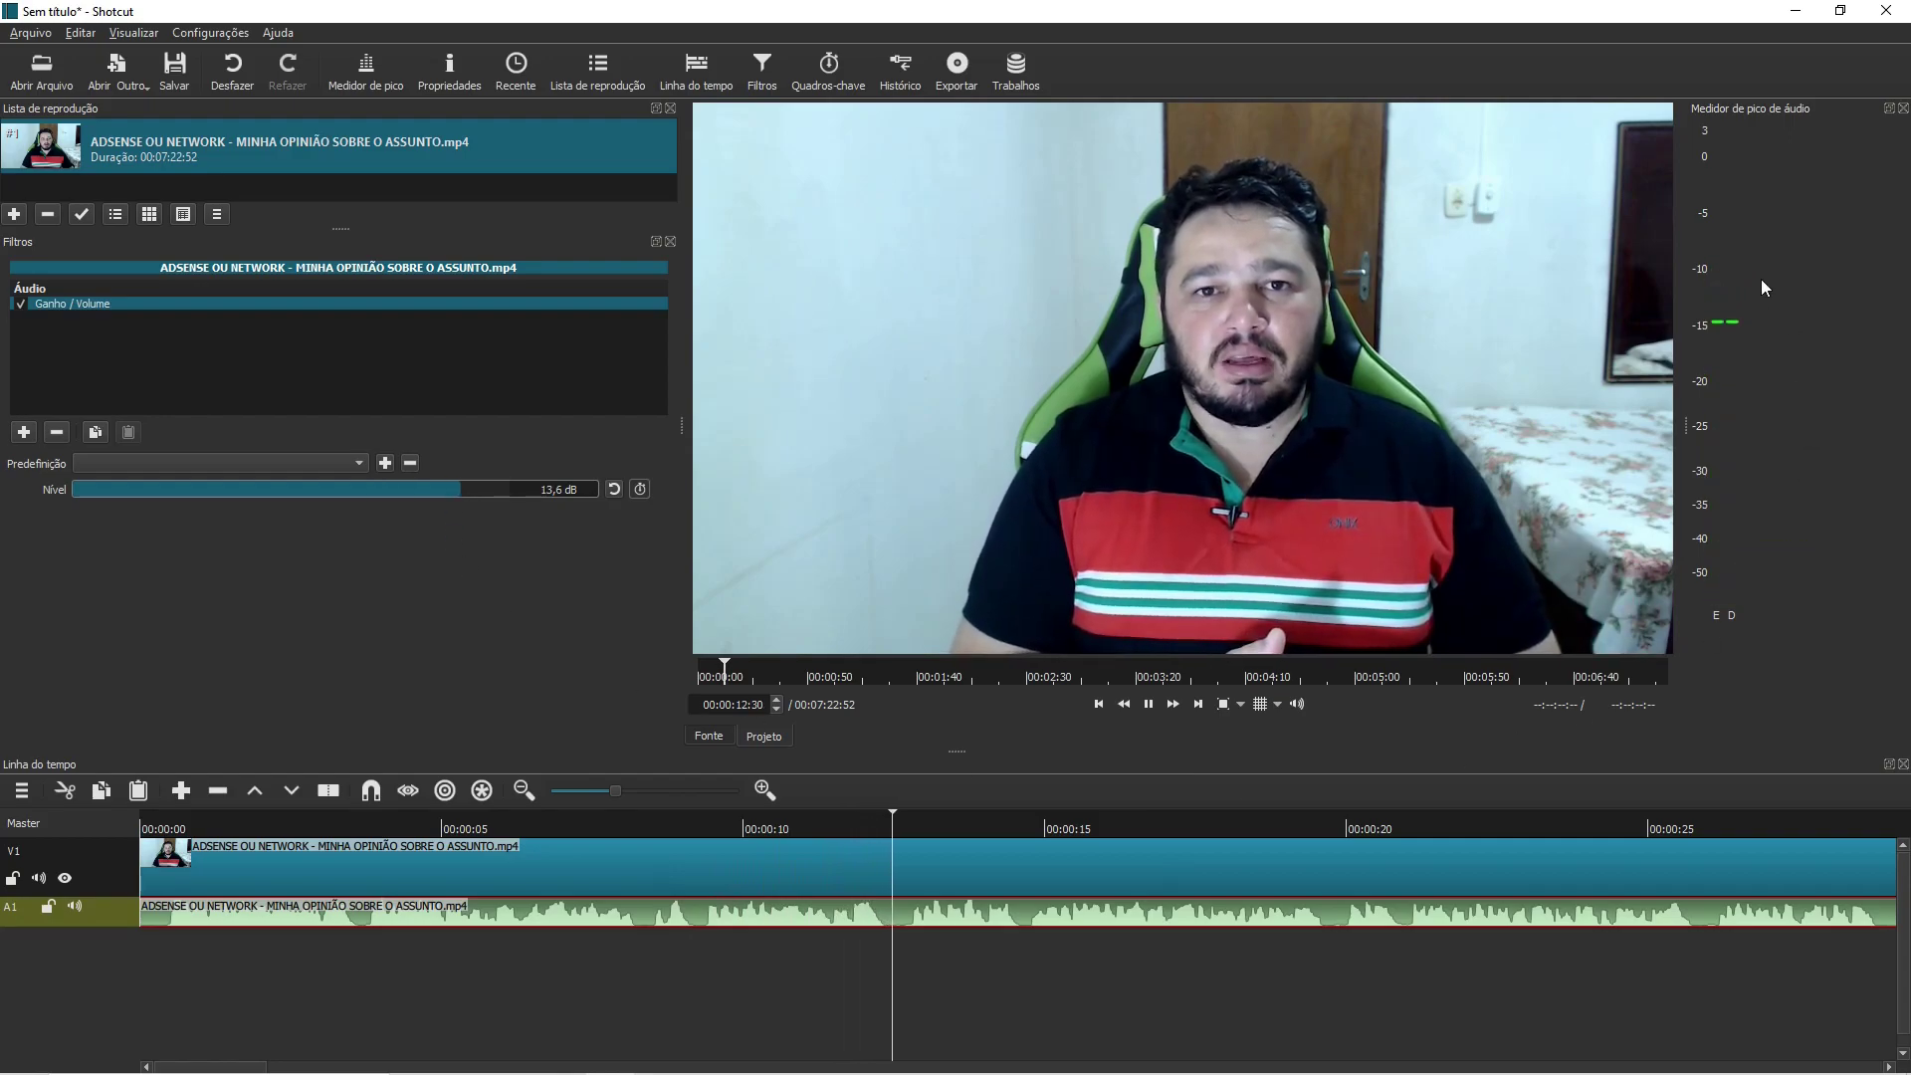
click(1148, 705)
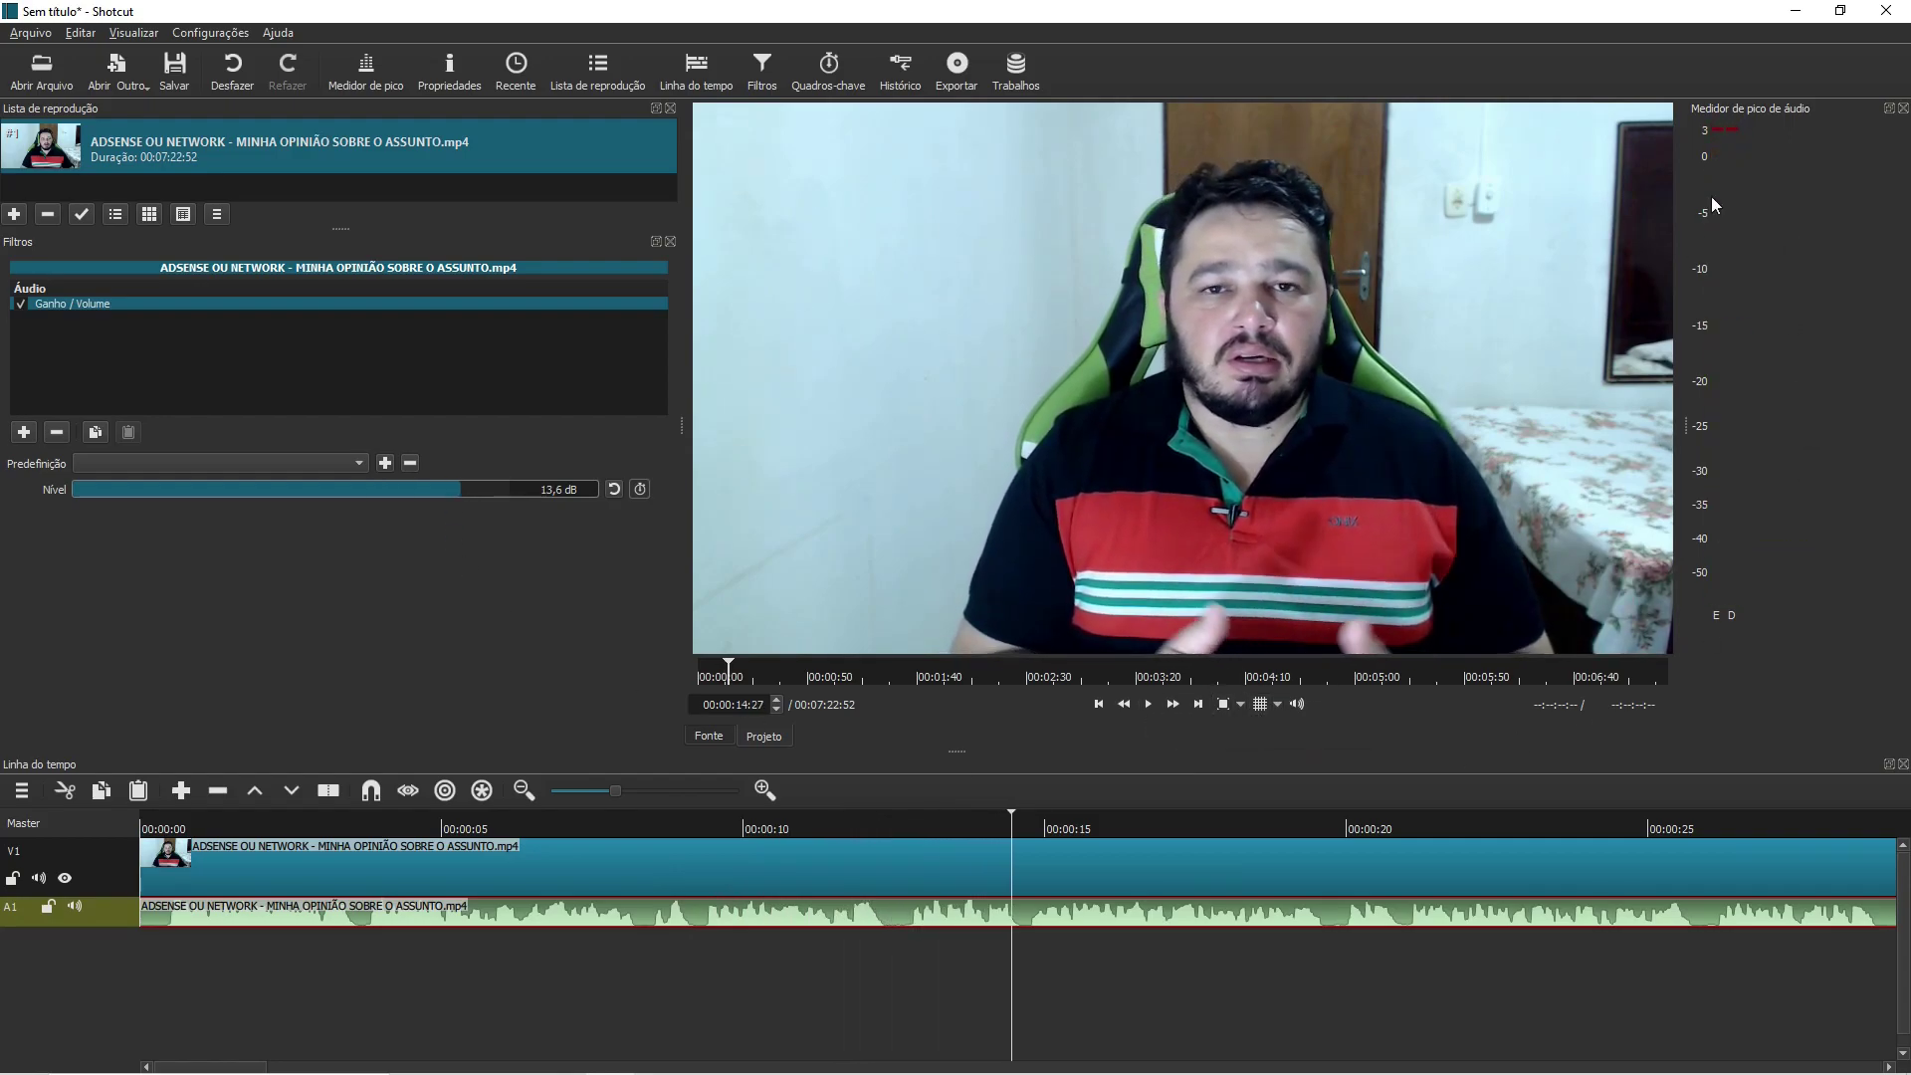
click(1148, 704)
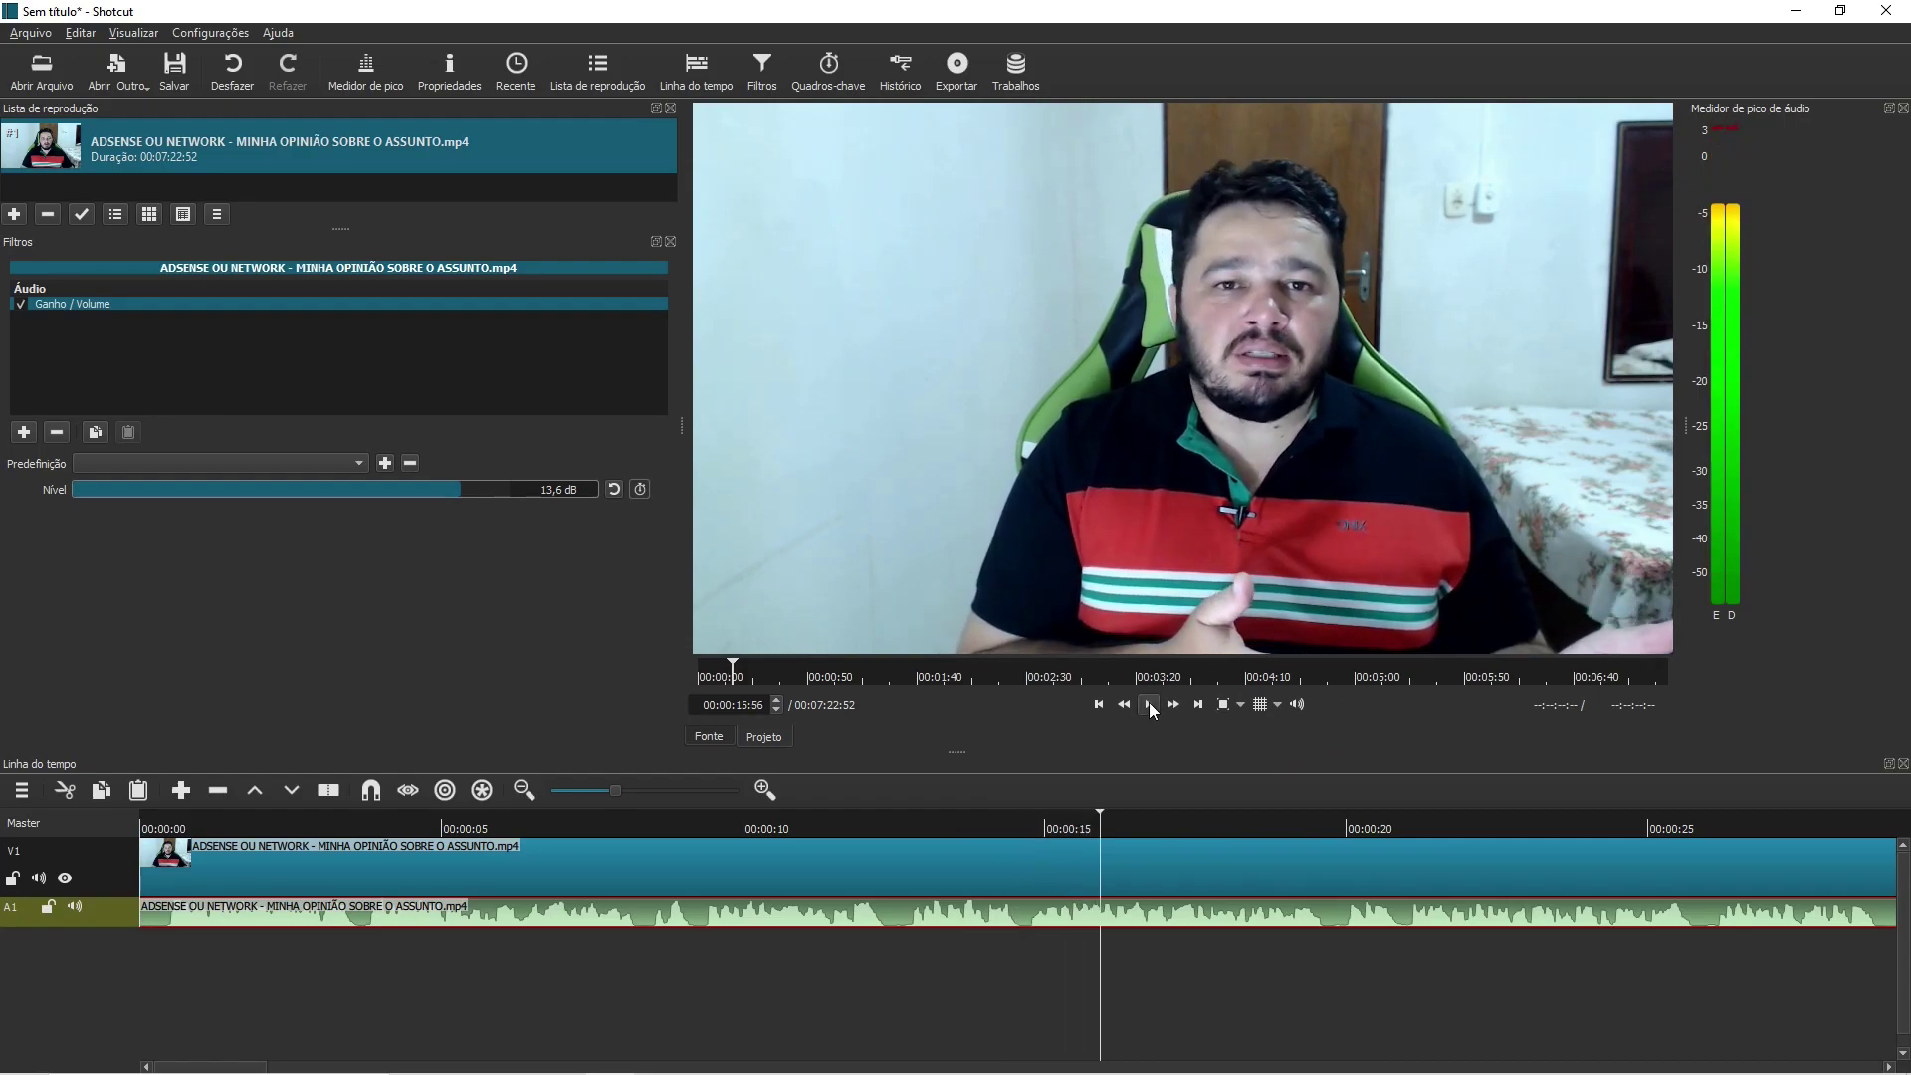
click(1148, 704)
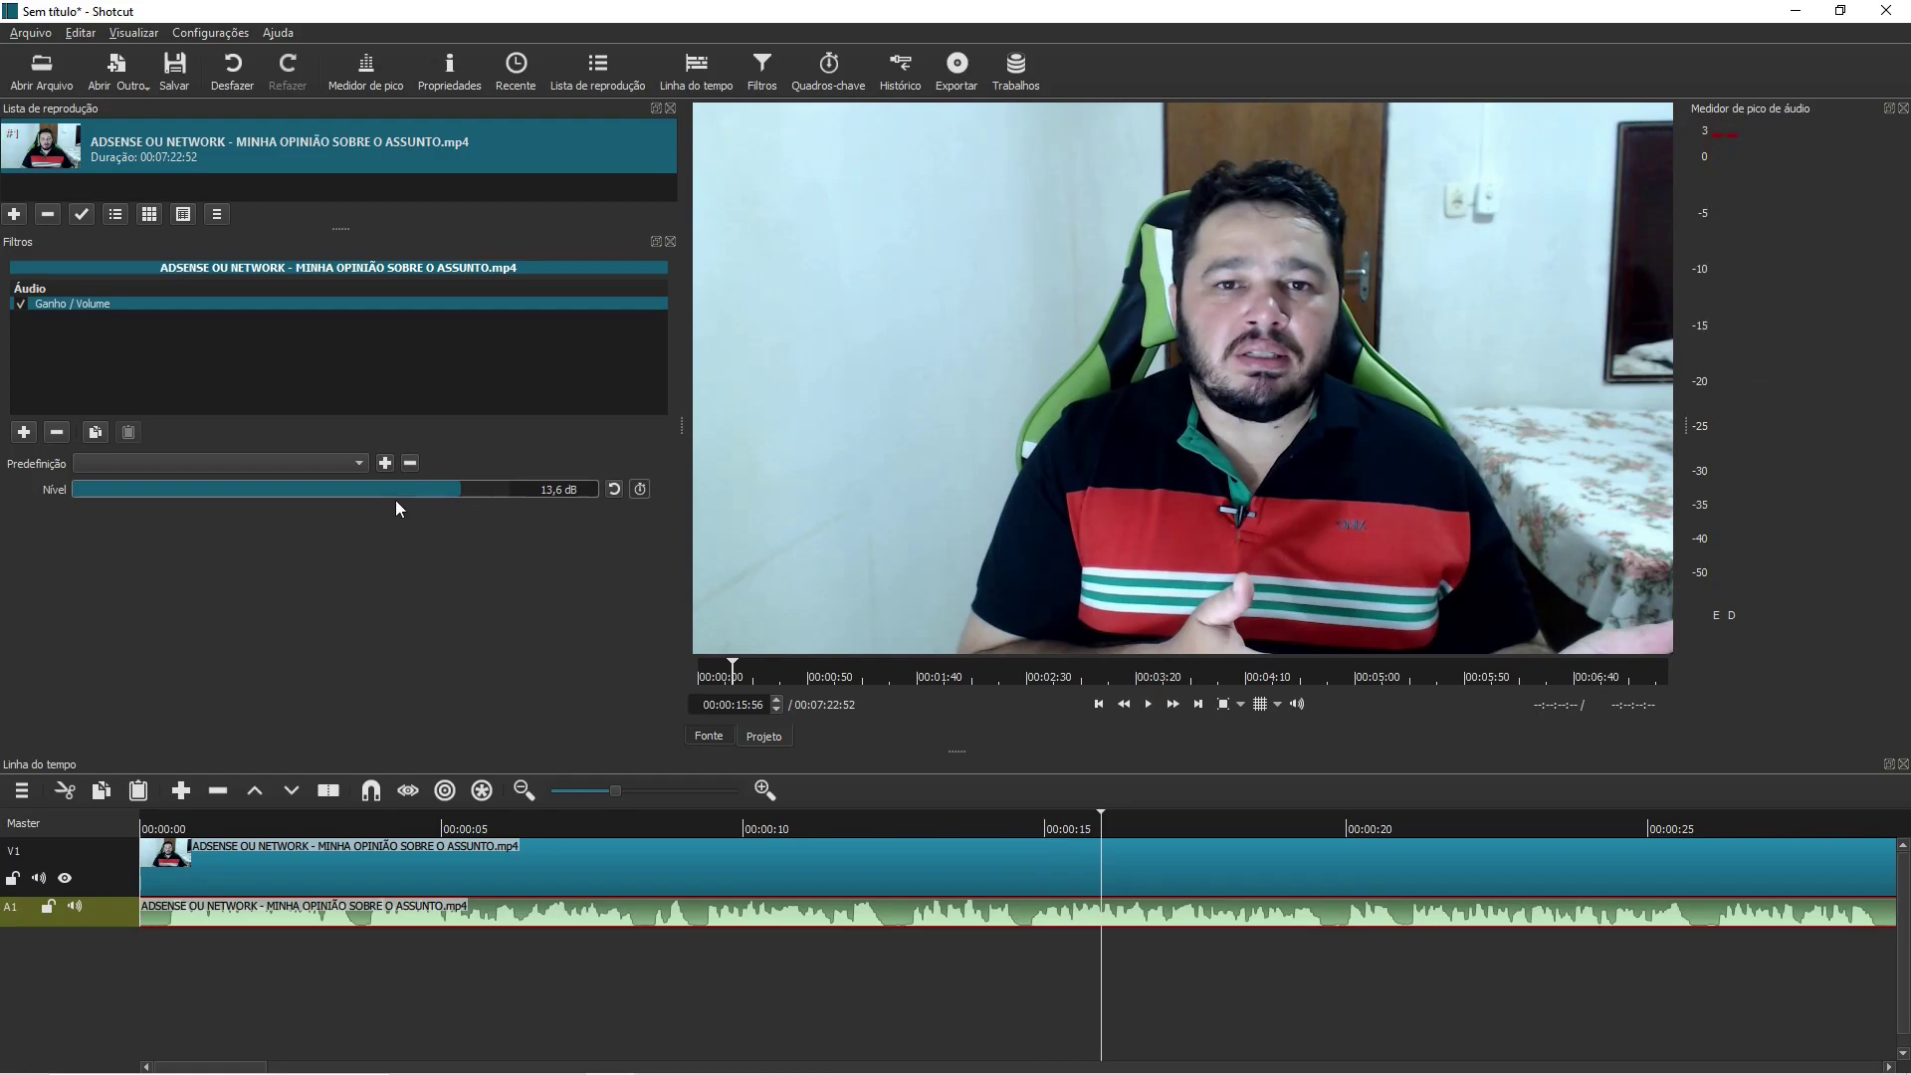
click(615, 490)
Place the playhead at 00:00:07:33 and examine the properties of the video clip on V1
click(596, 834)
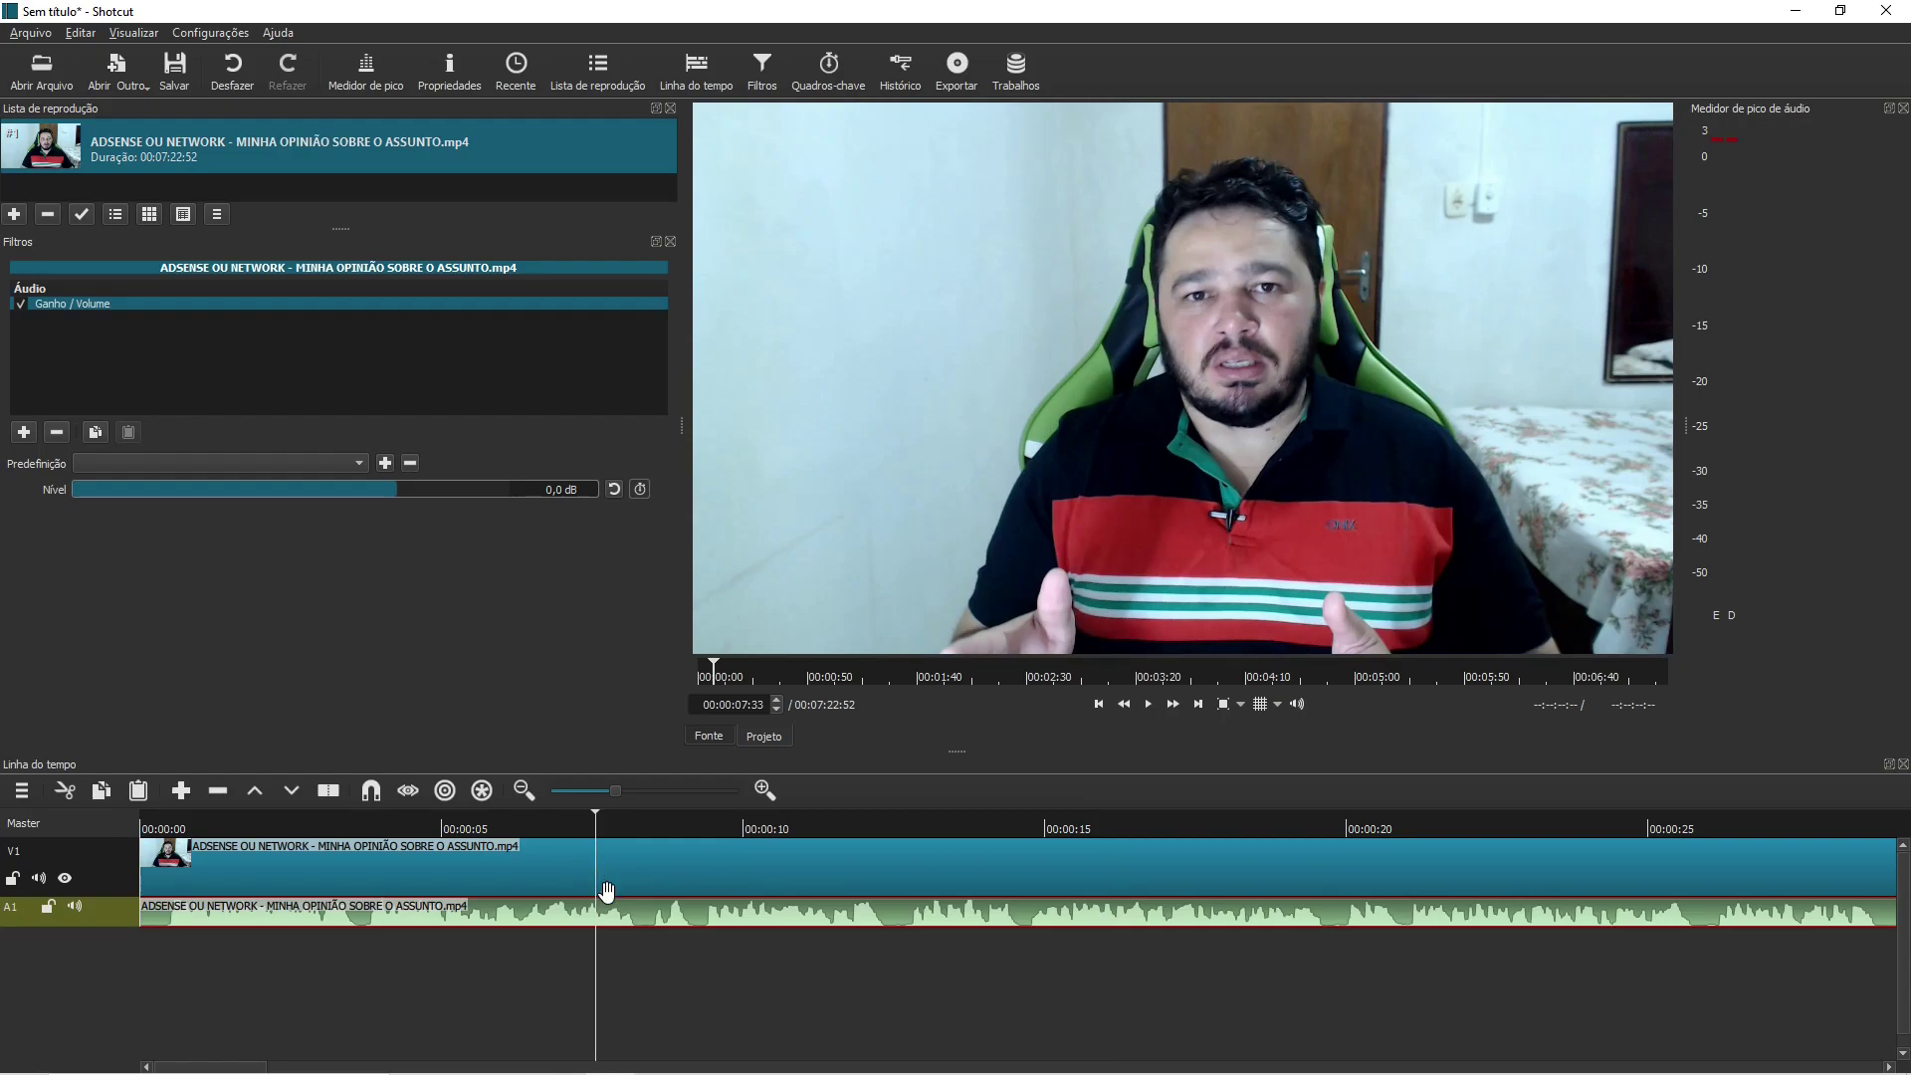
right_click(597, 865)
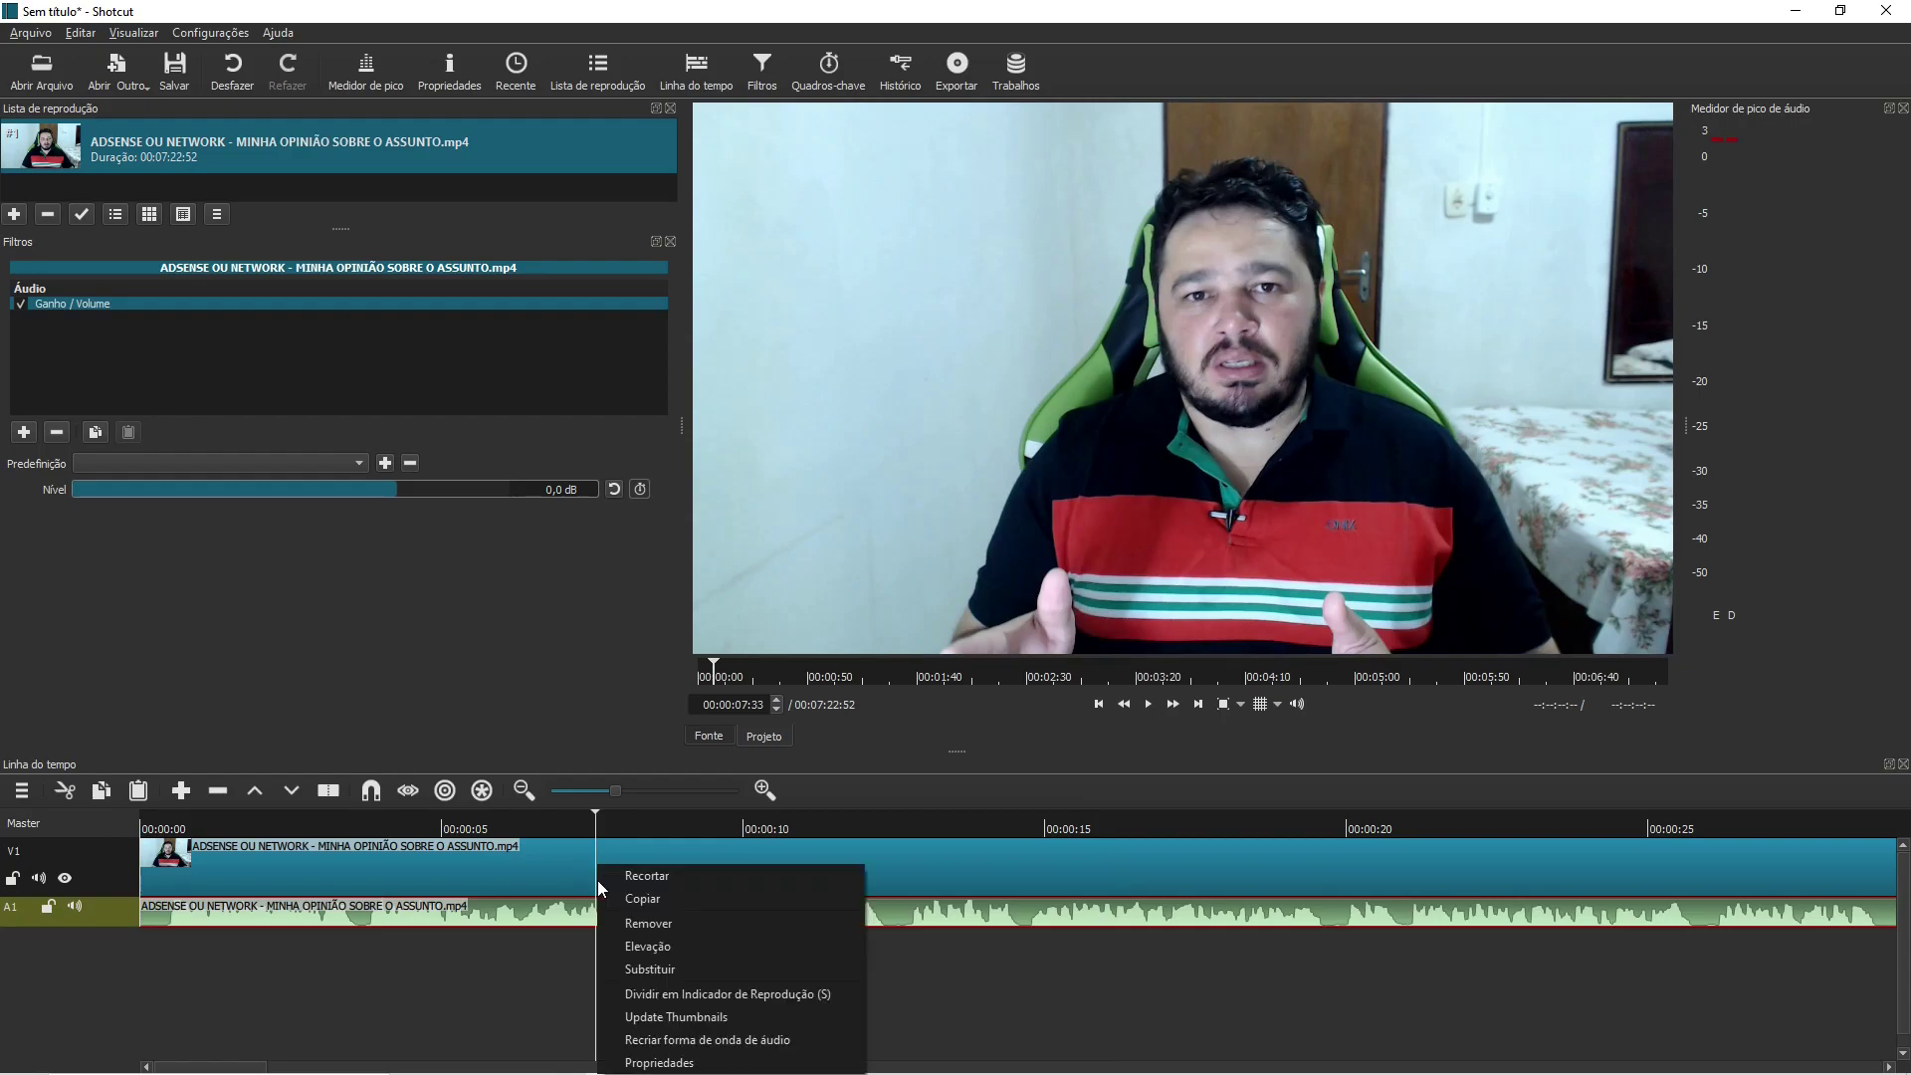
click(659, 1062)
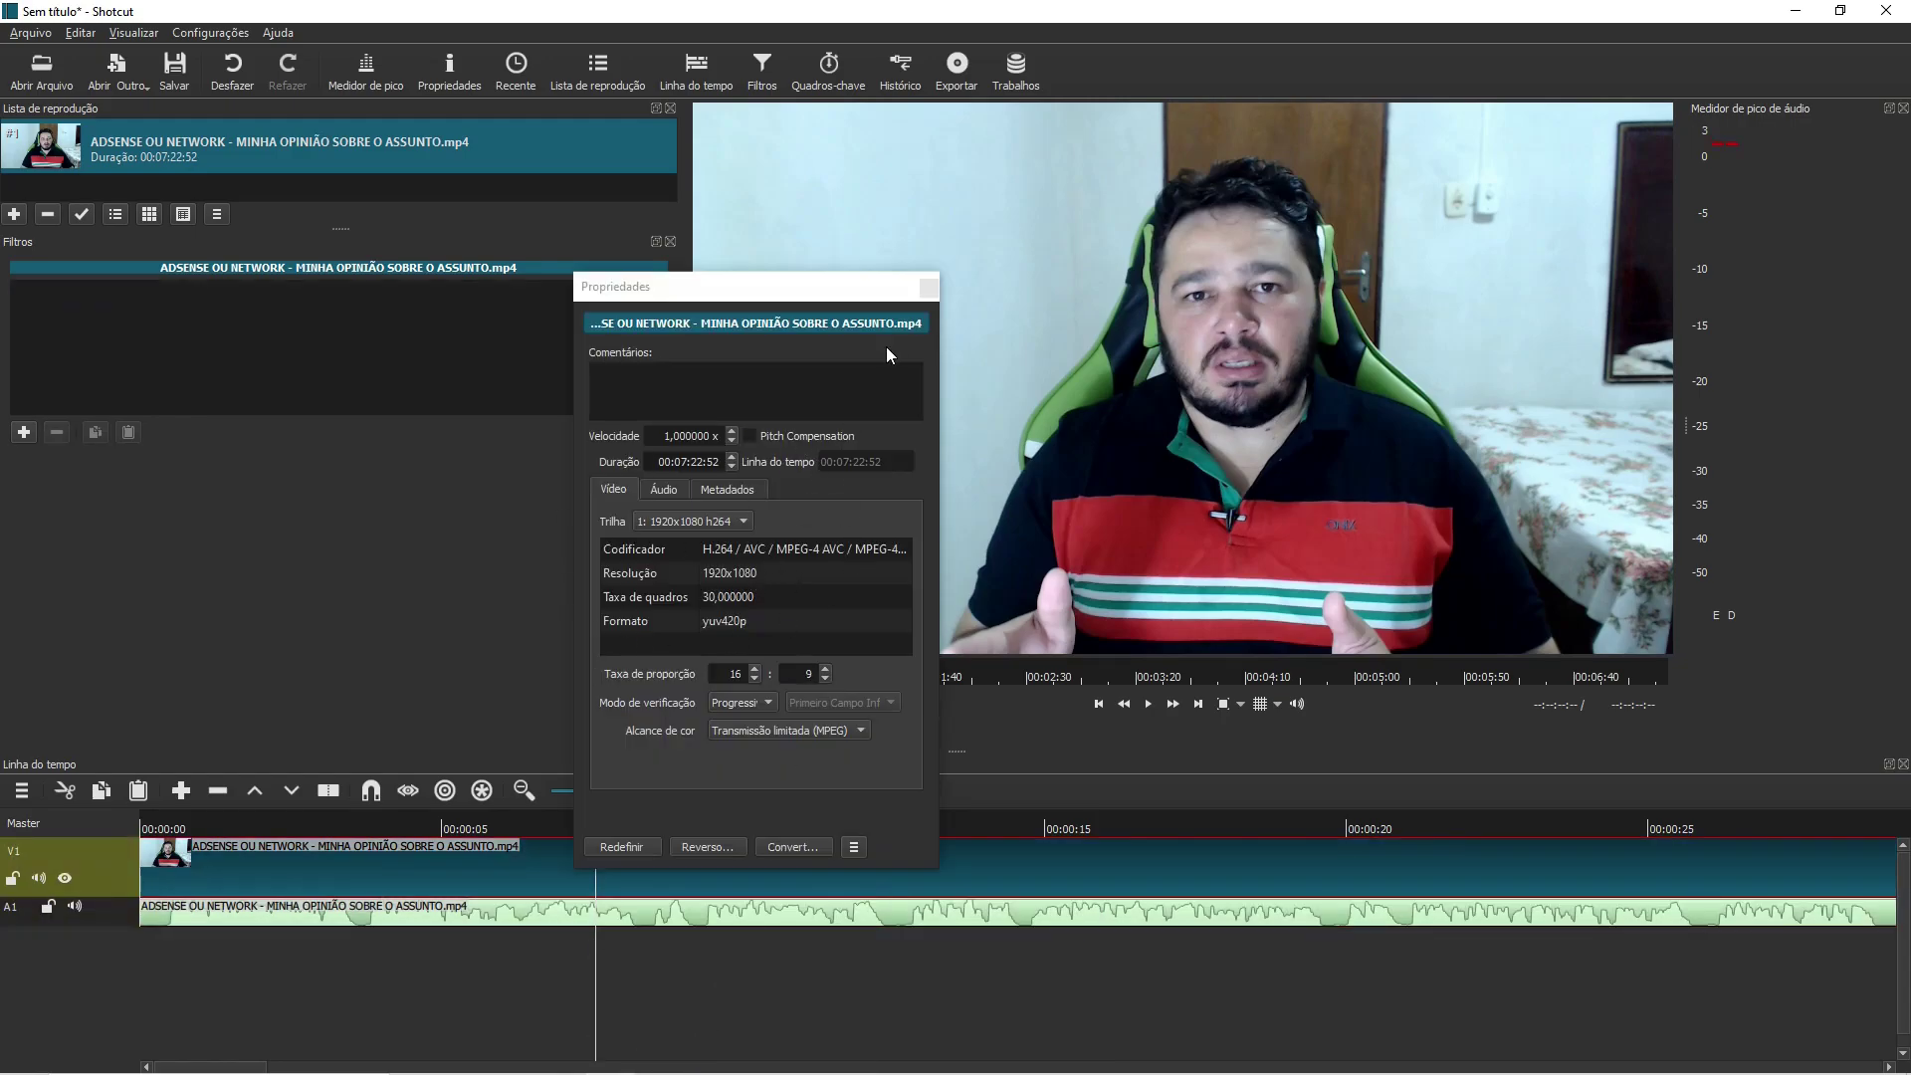
click(927, 290)
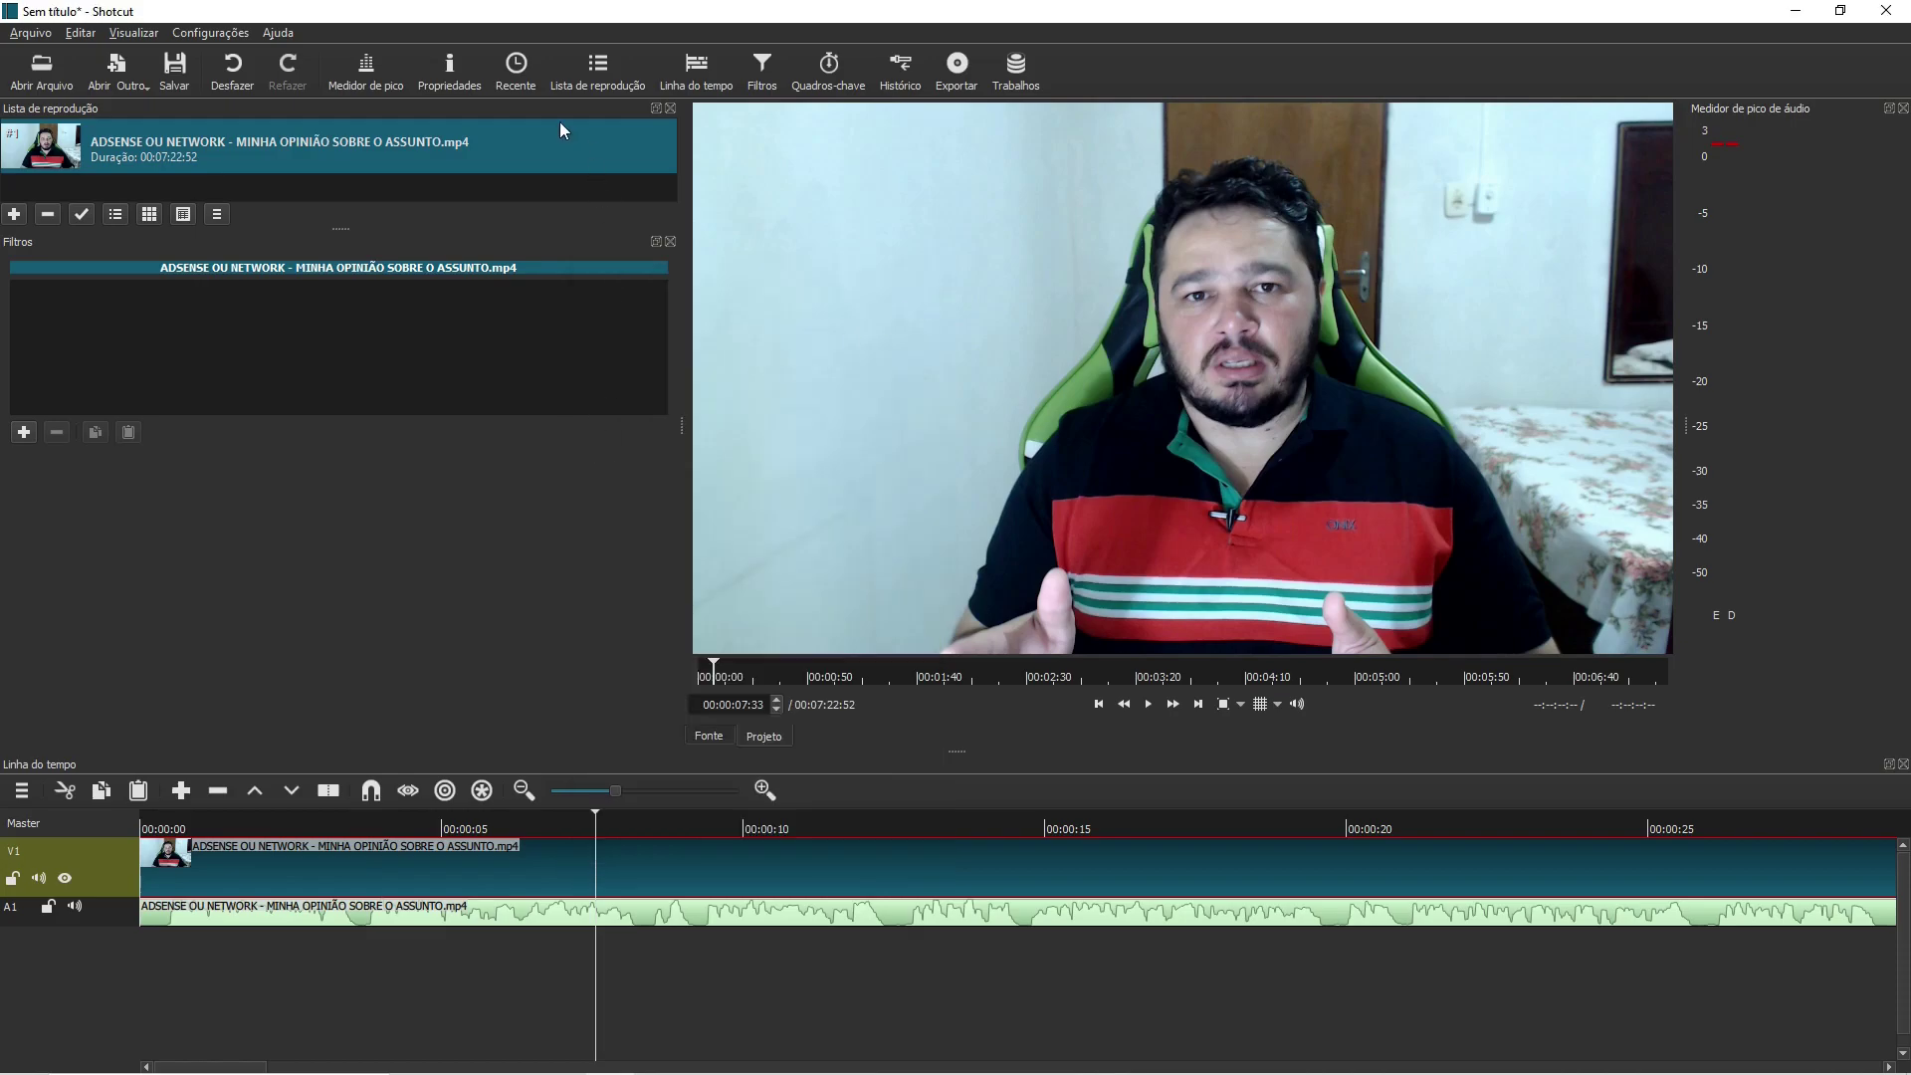
click(467, 97)
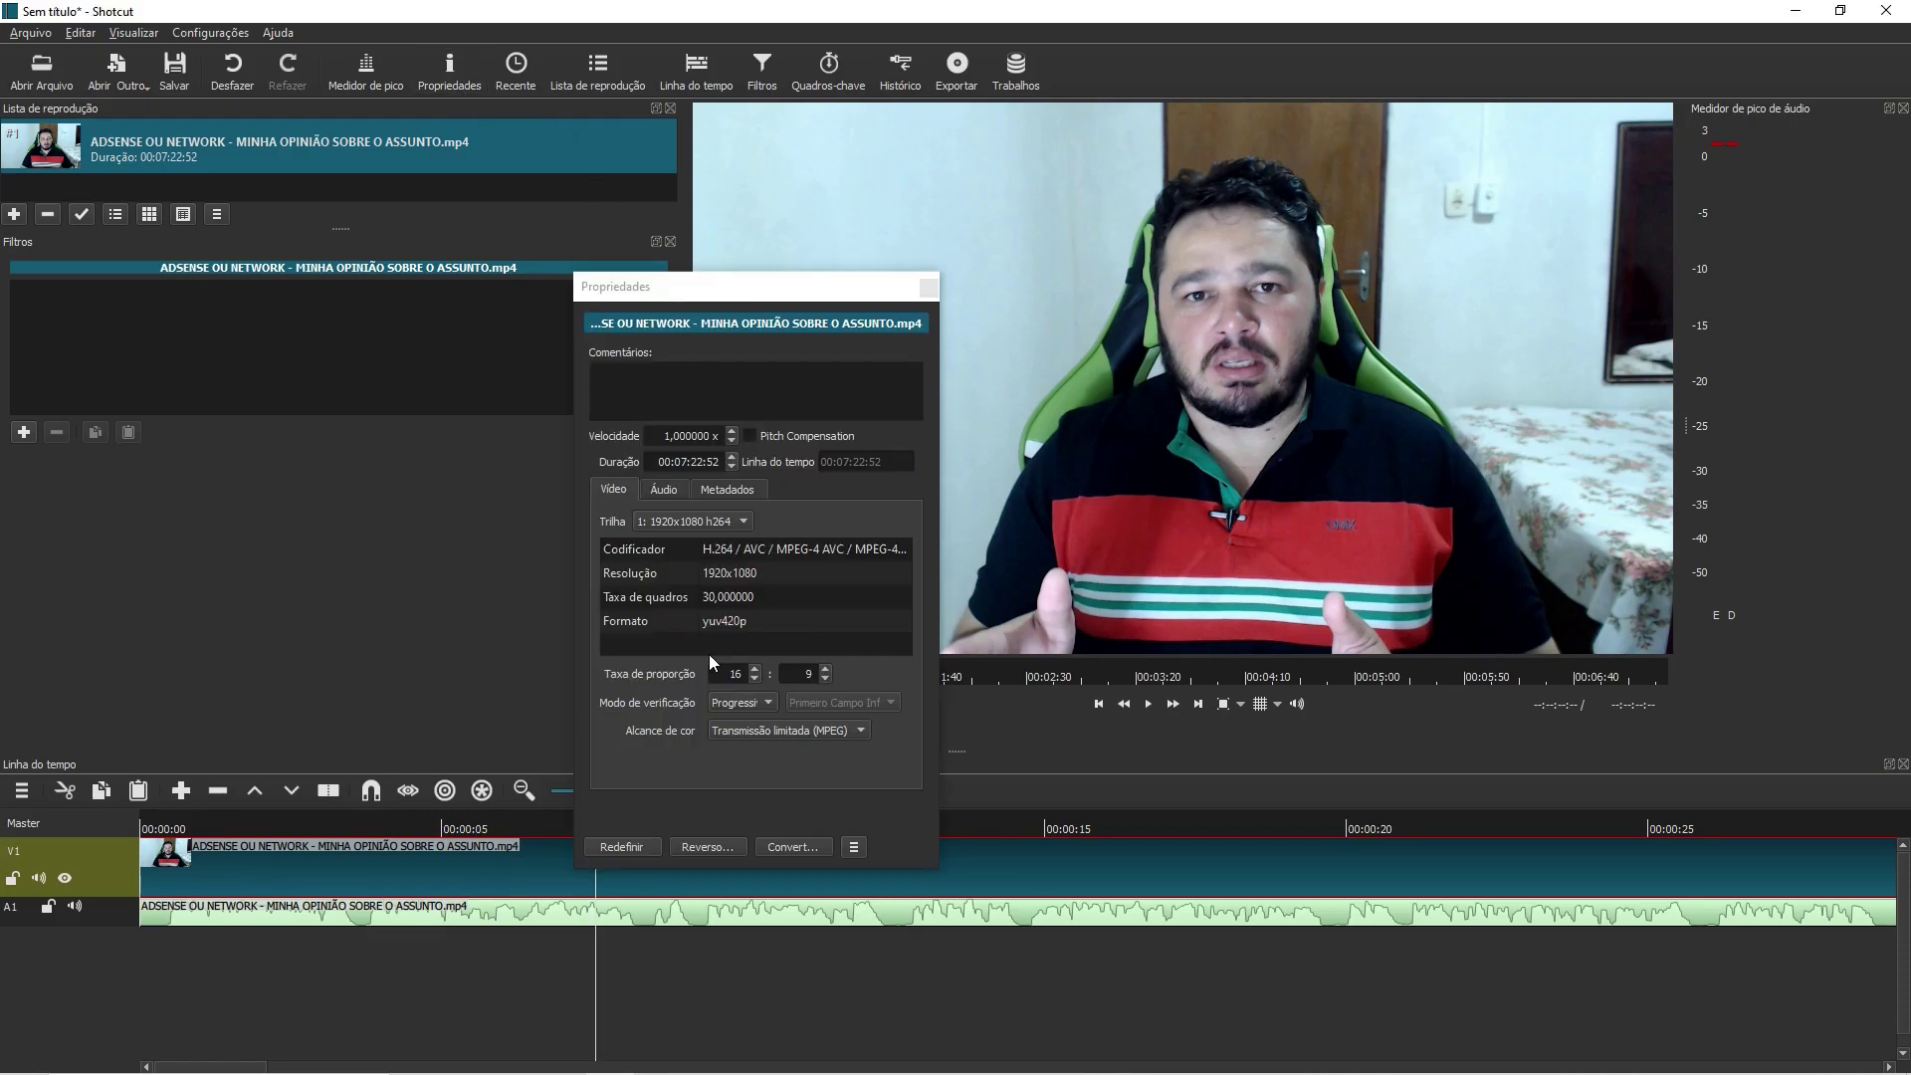
click(928, 289)
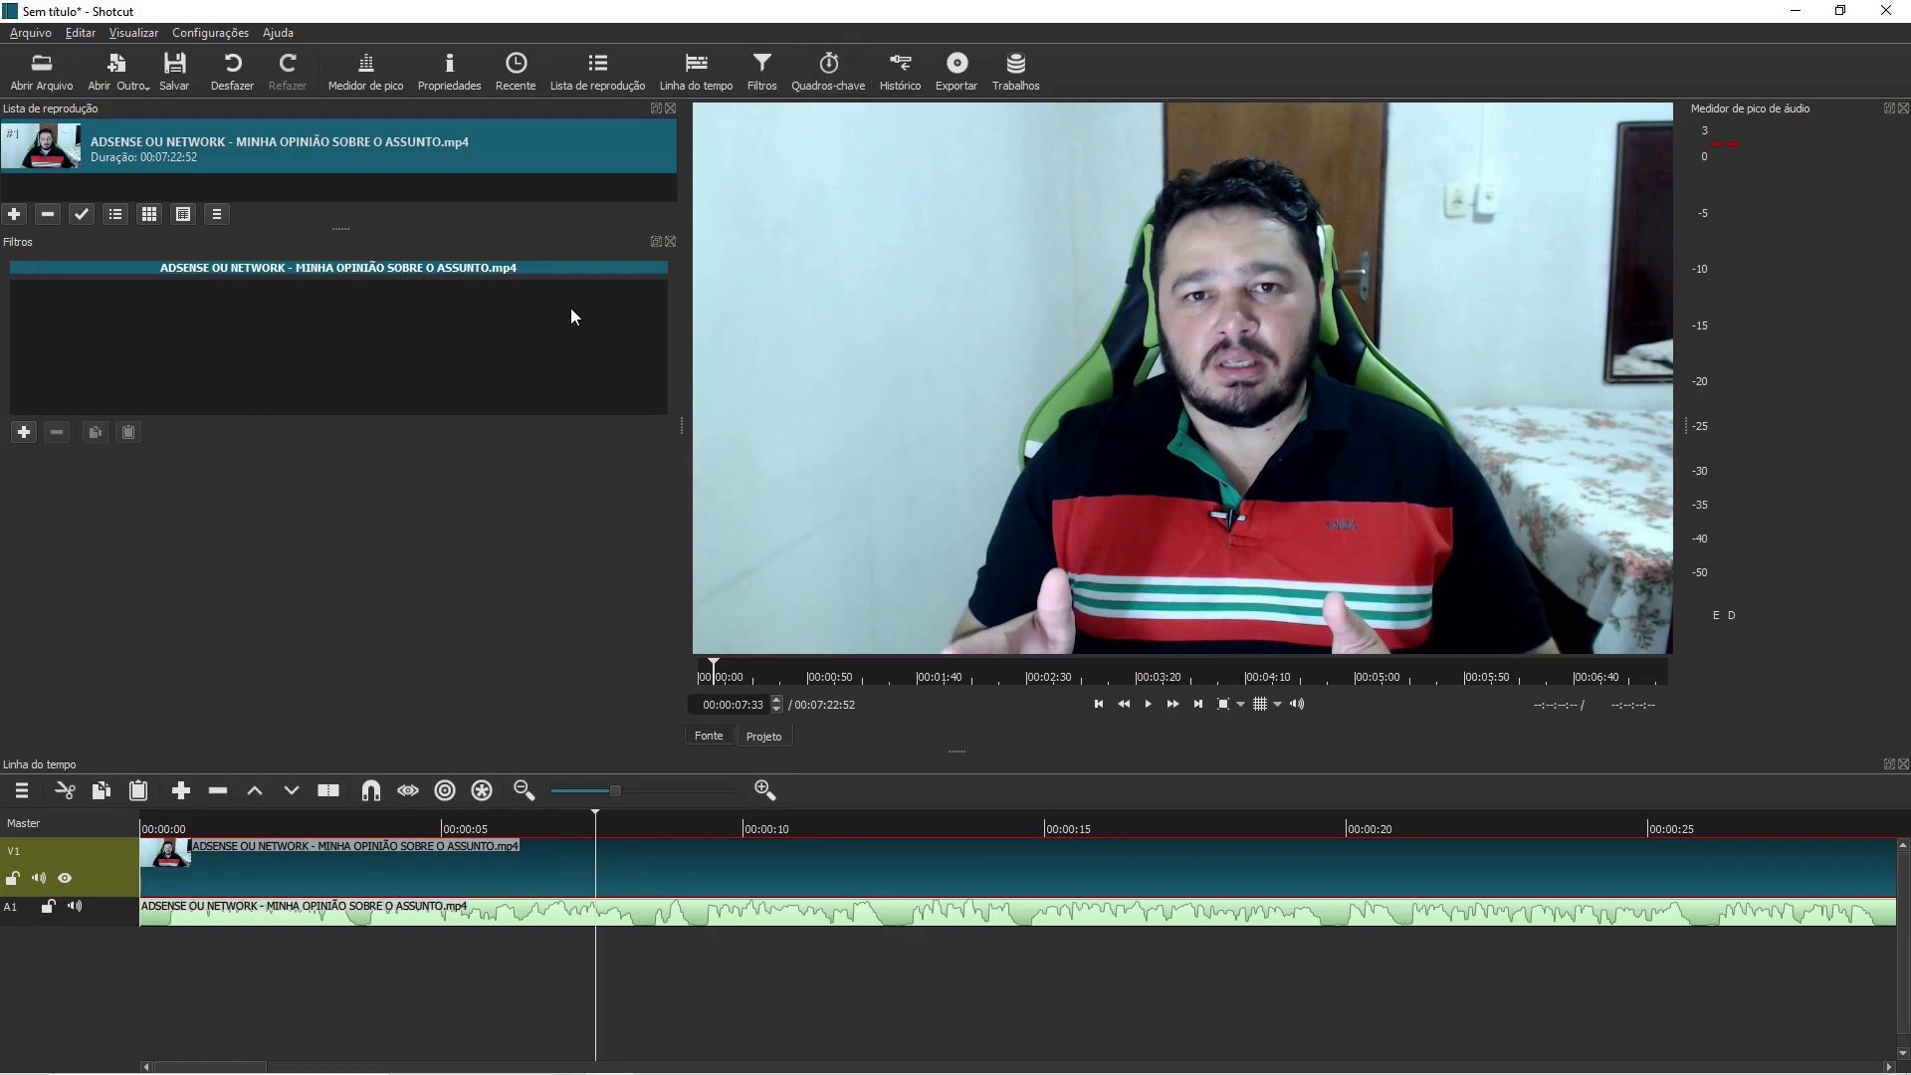
Reopen the filters view, enlarge the playlist area above it slightly, and undock the filters as a floating window
click(670, 242)
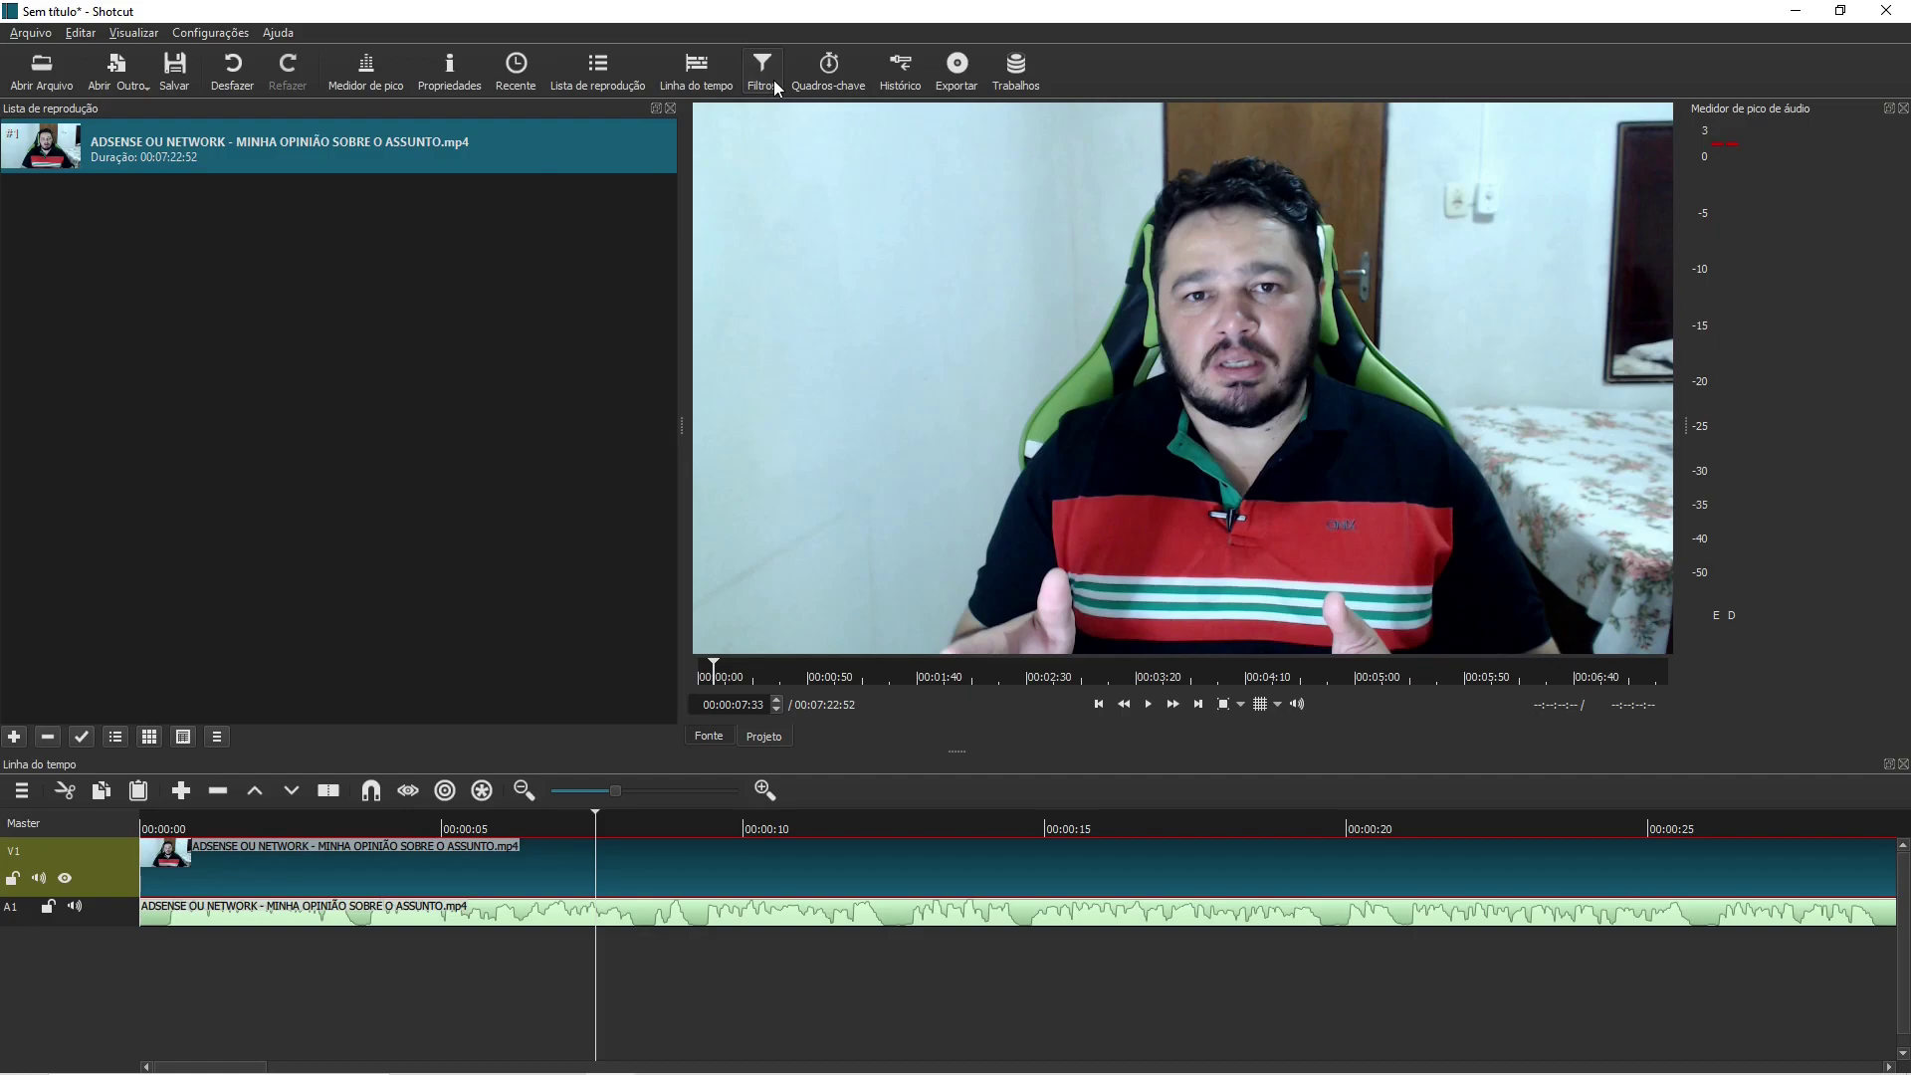
click(767, 74)
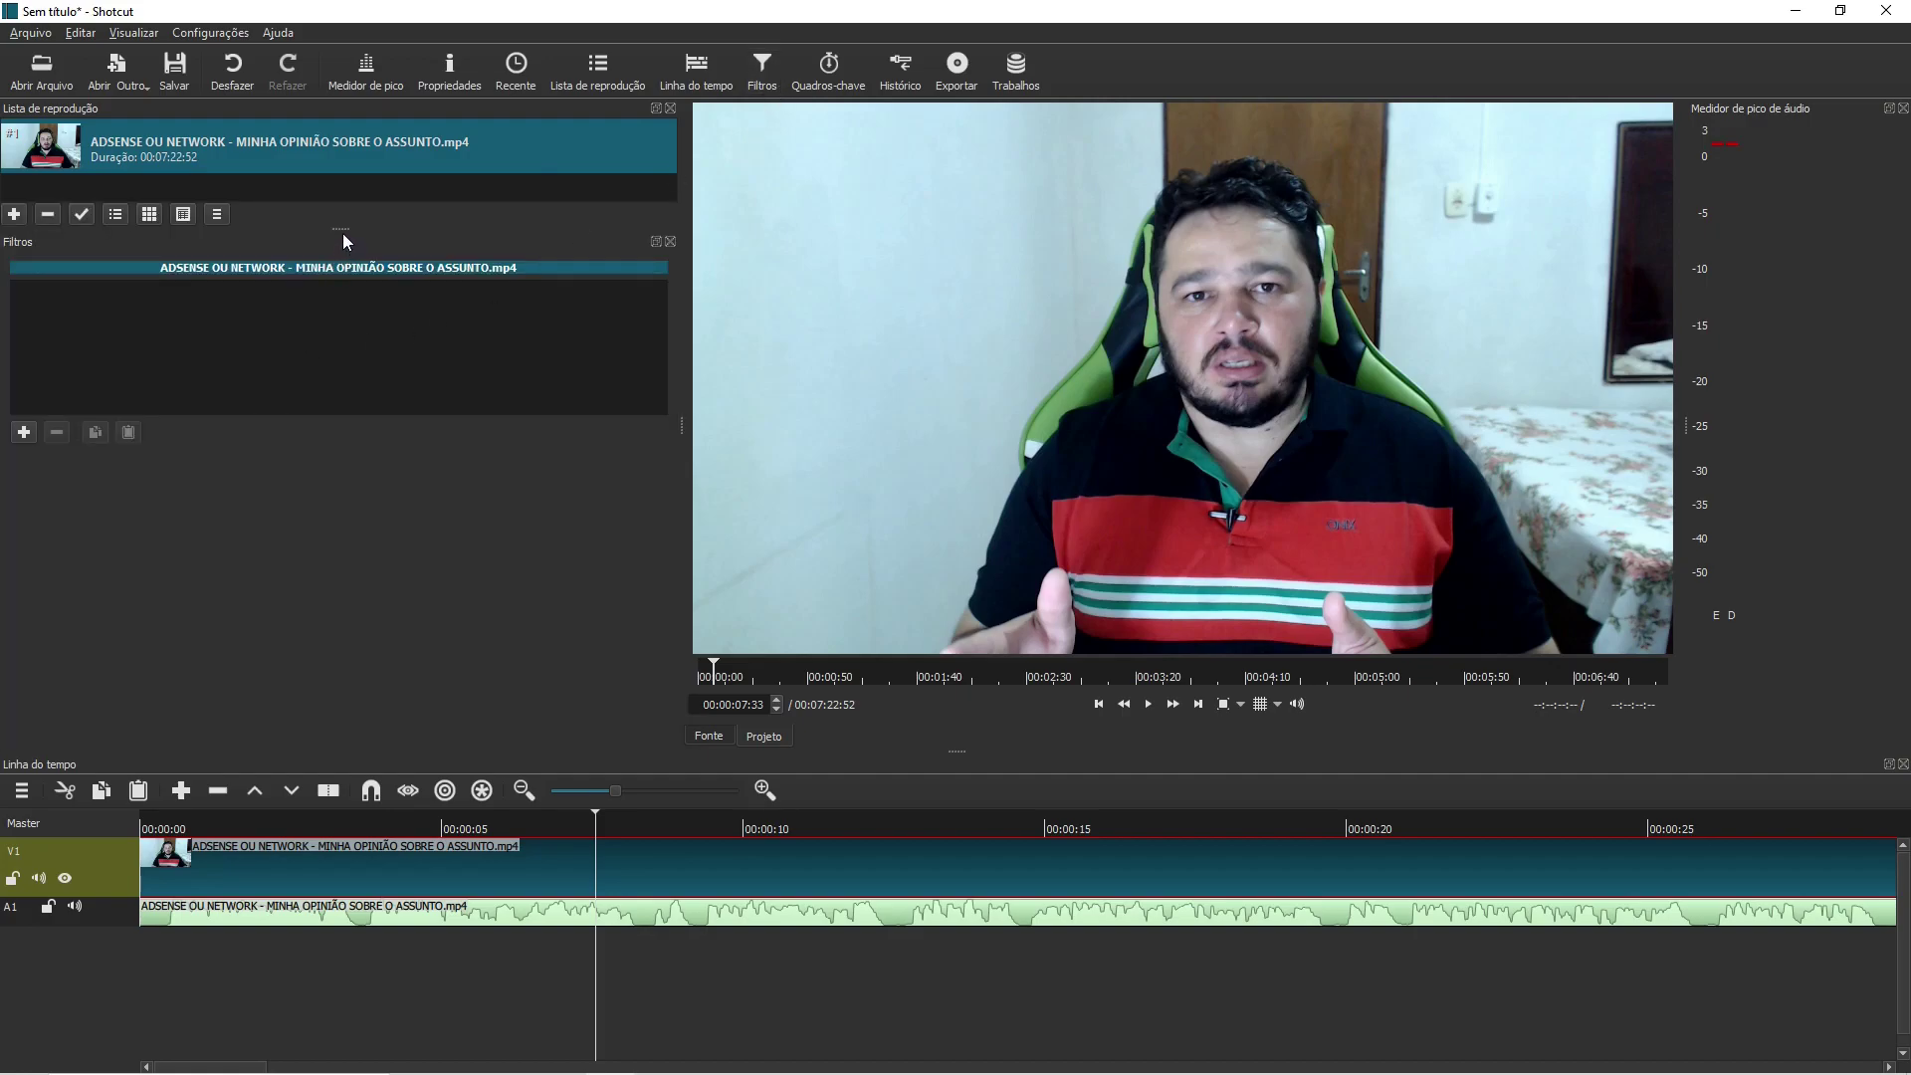
drag(342, 226, 378, 245)
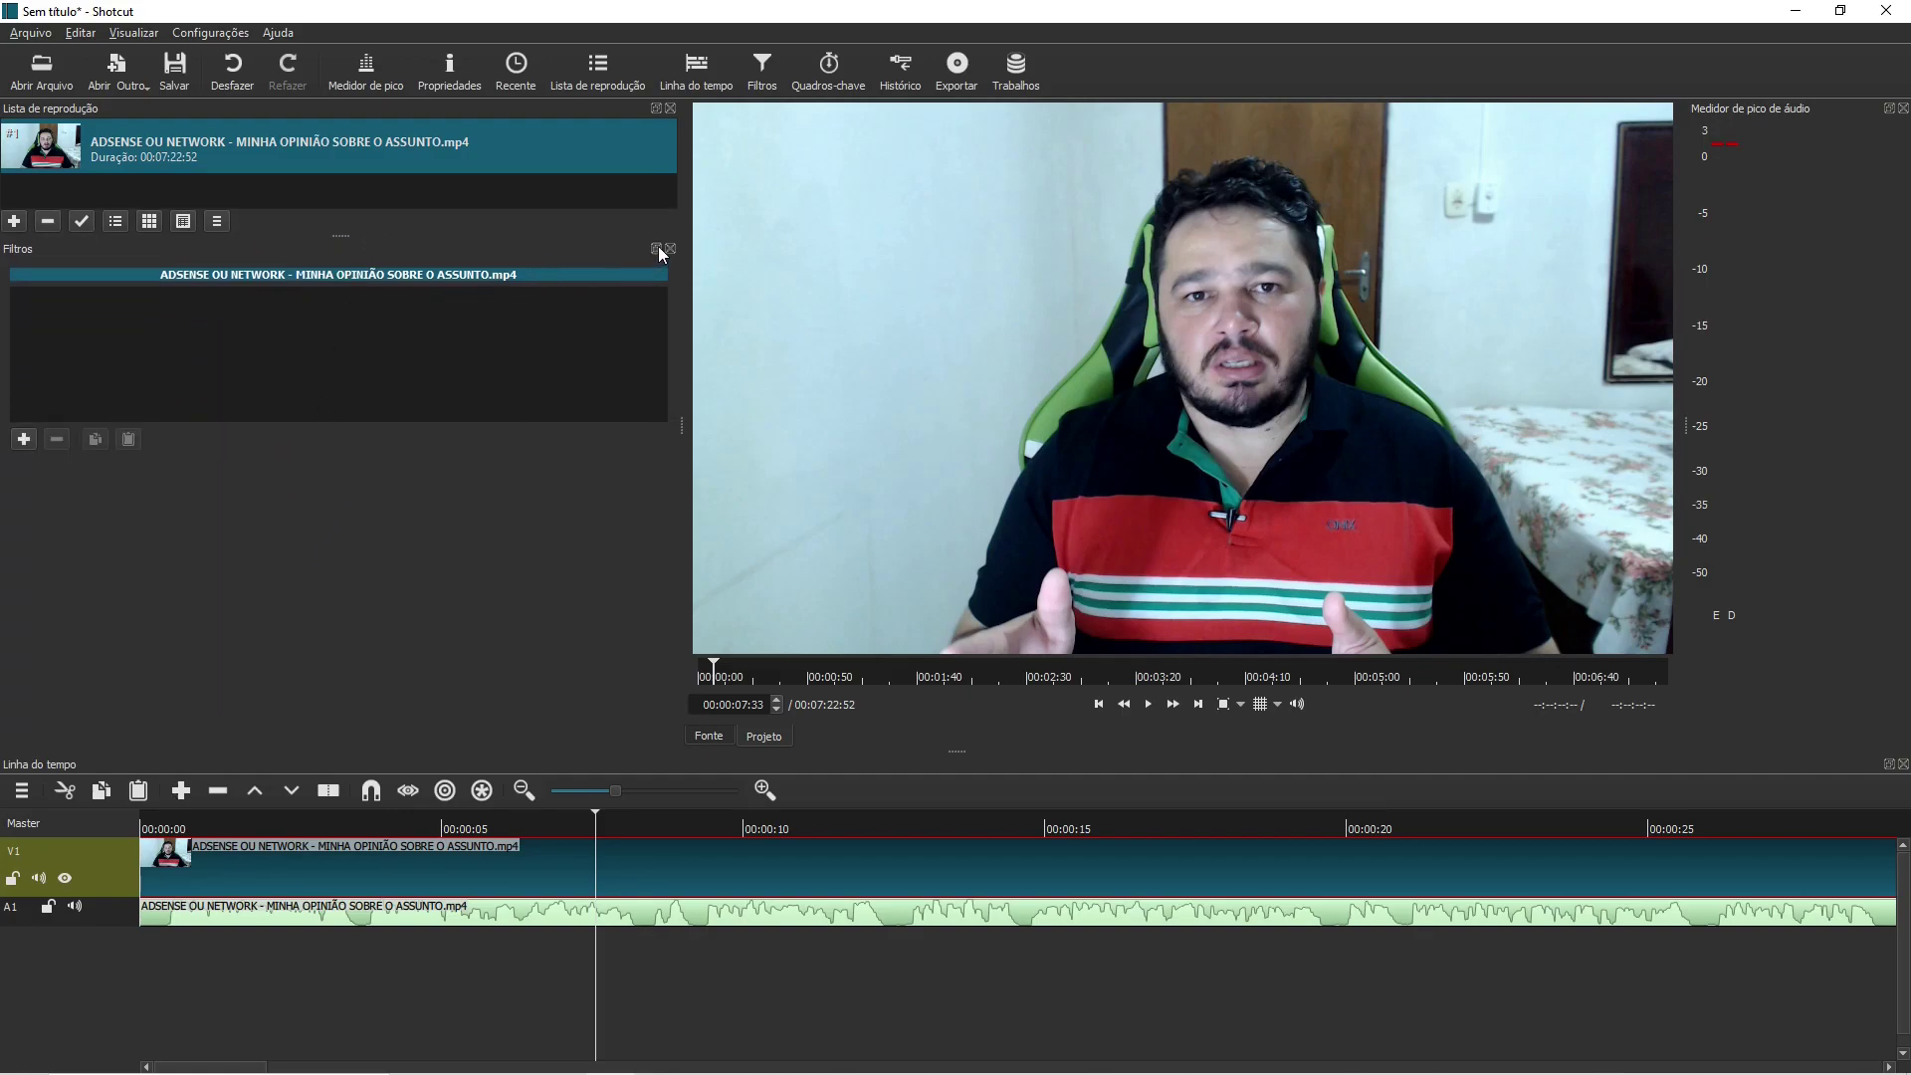
click(657, 249)
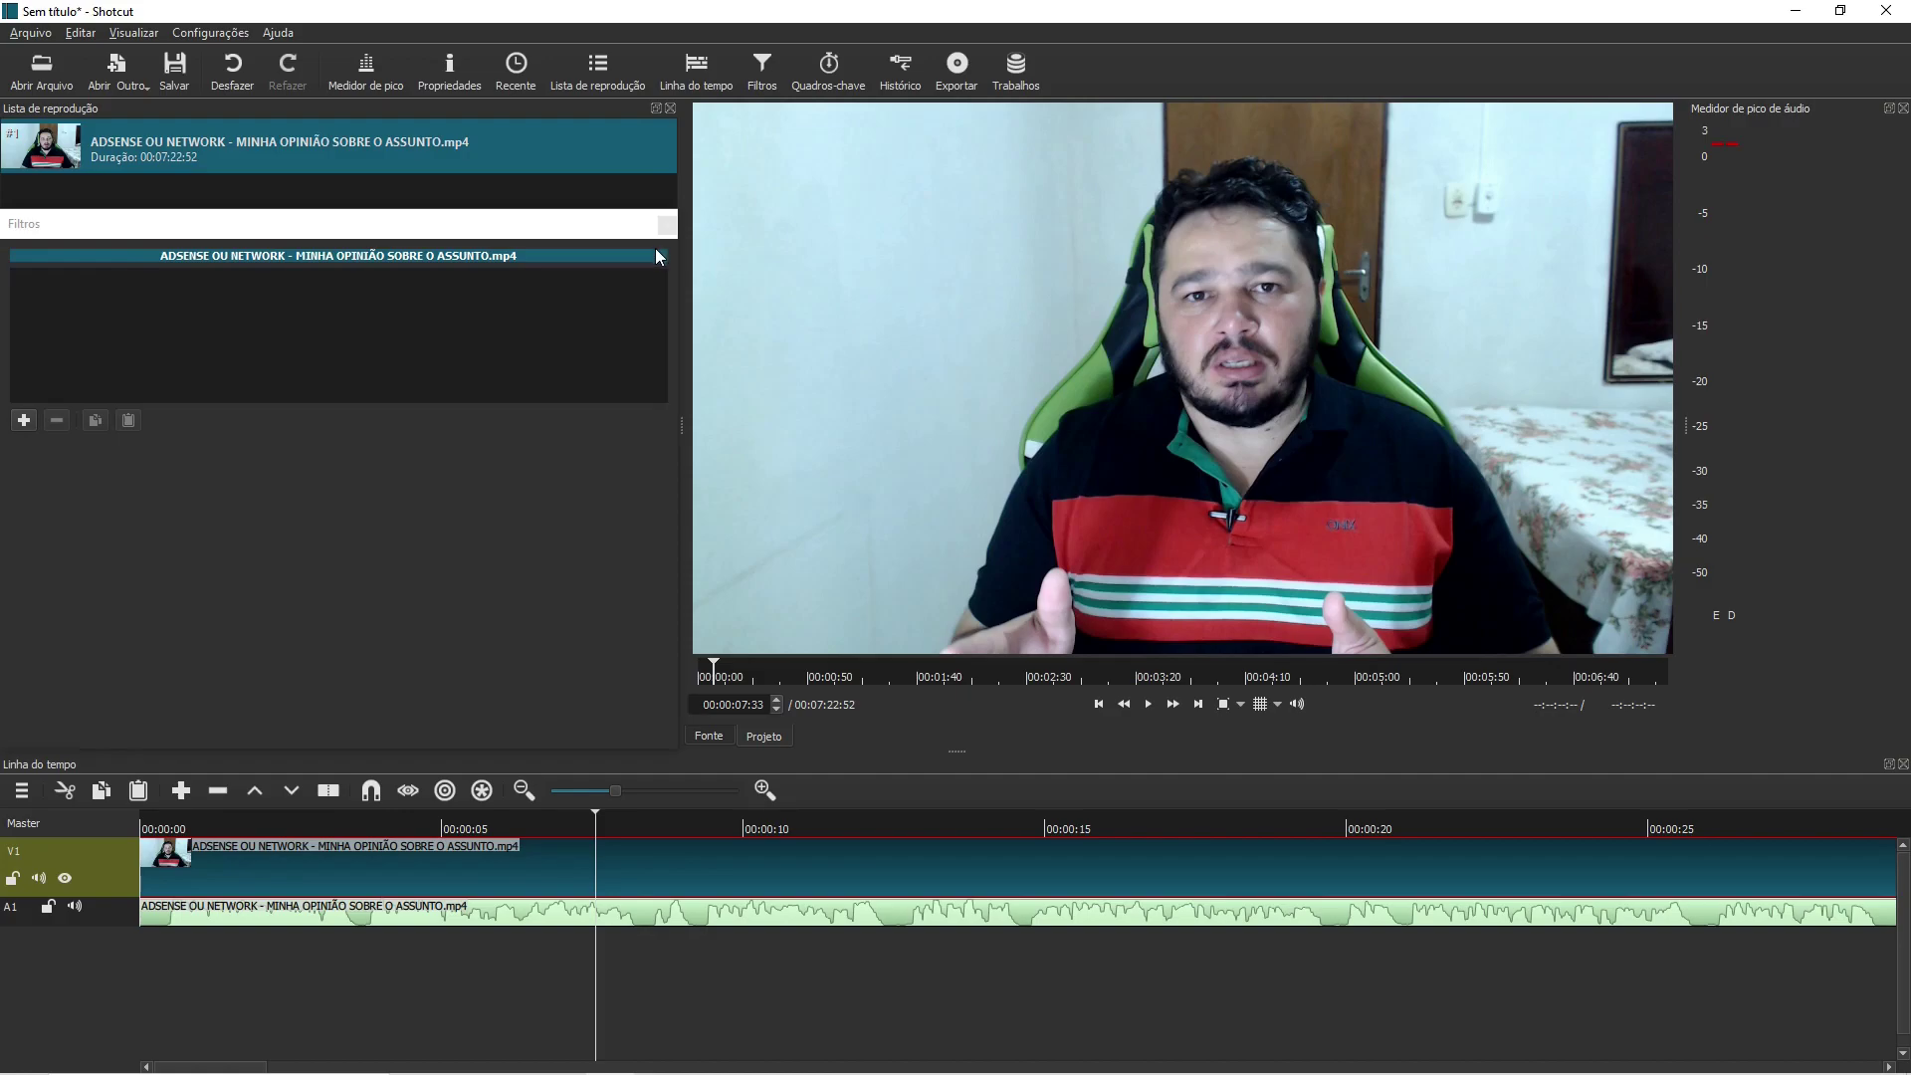
Dock the floating filters view above the video preview, then close it and reopen it in that spot
drag(392, 222, 1245, 119)
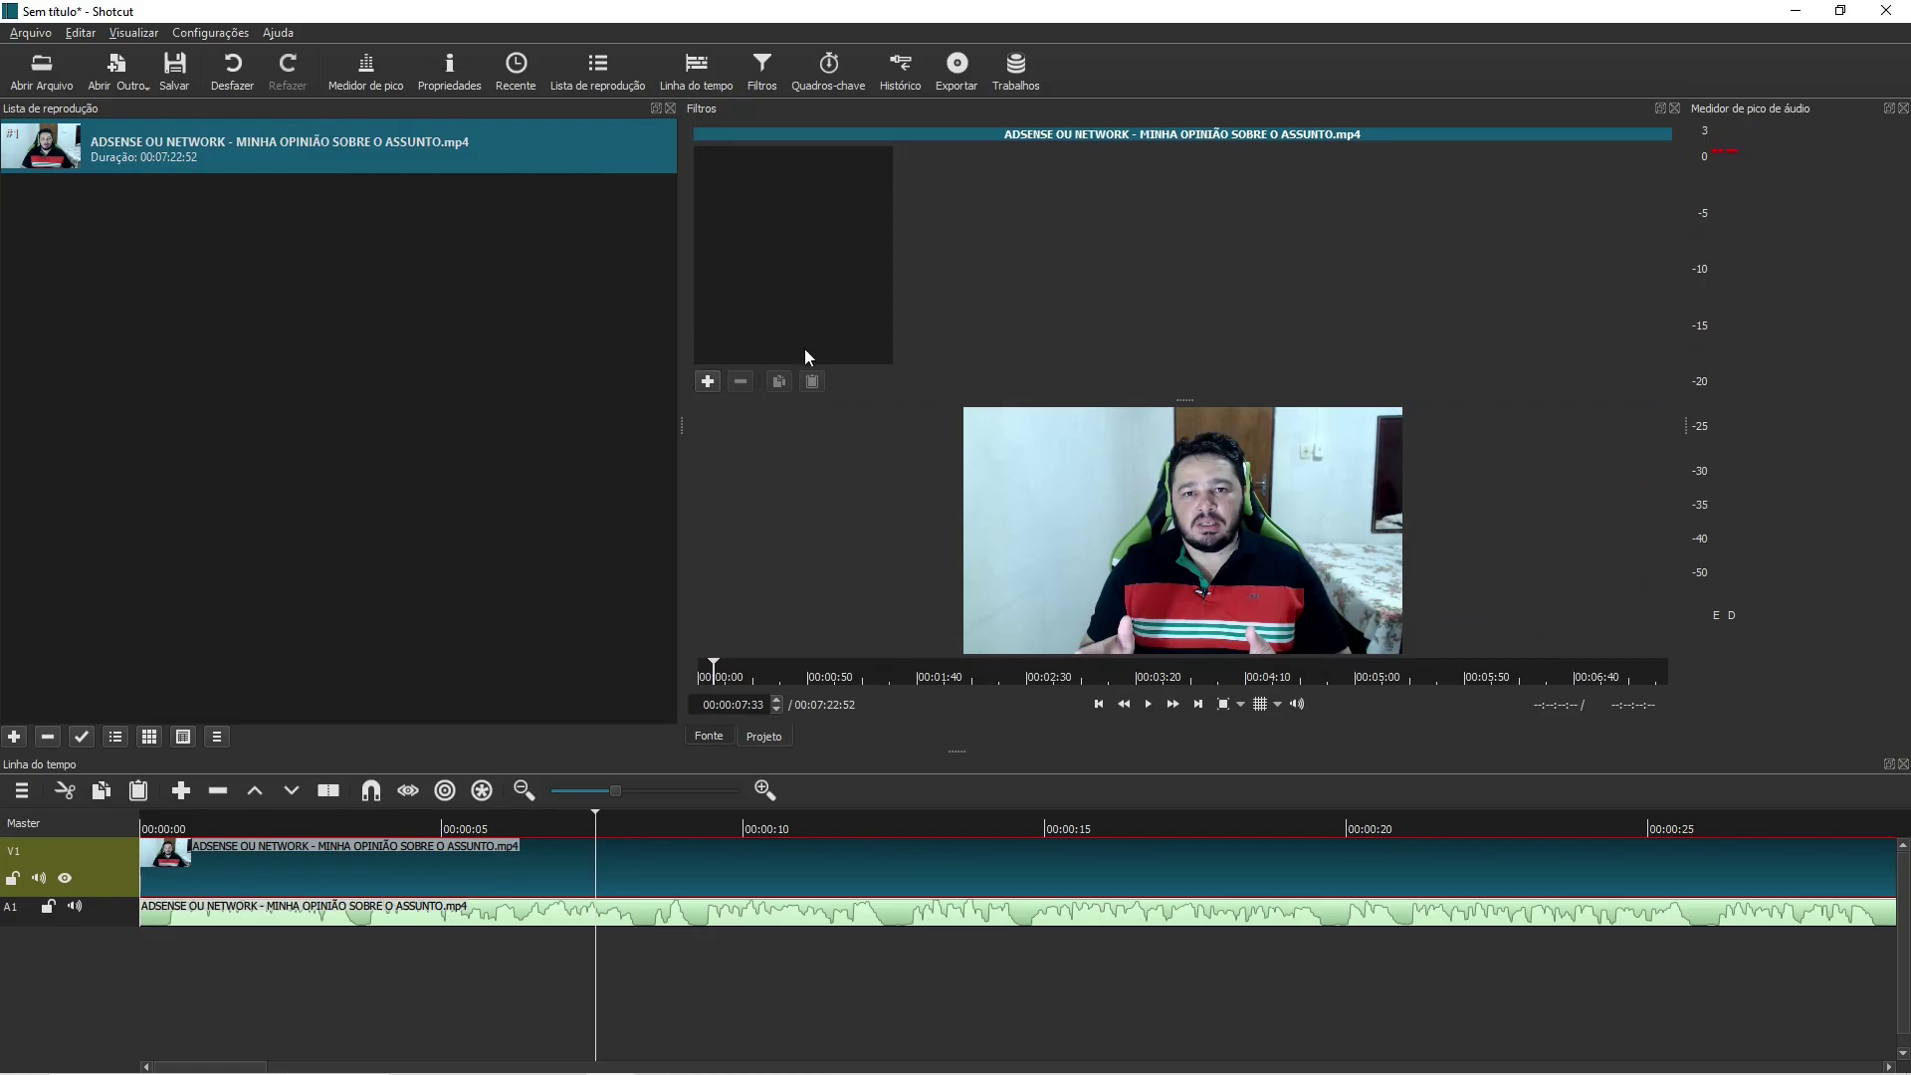
click(1675, 108)
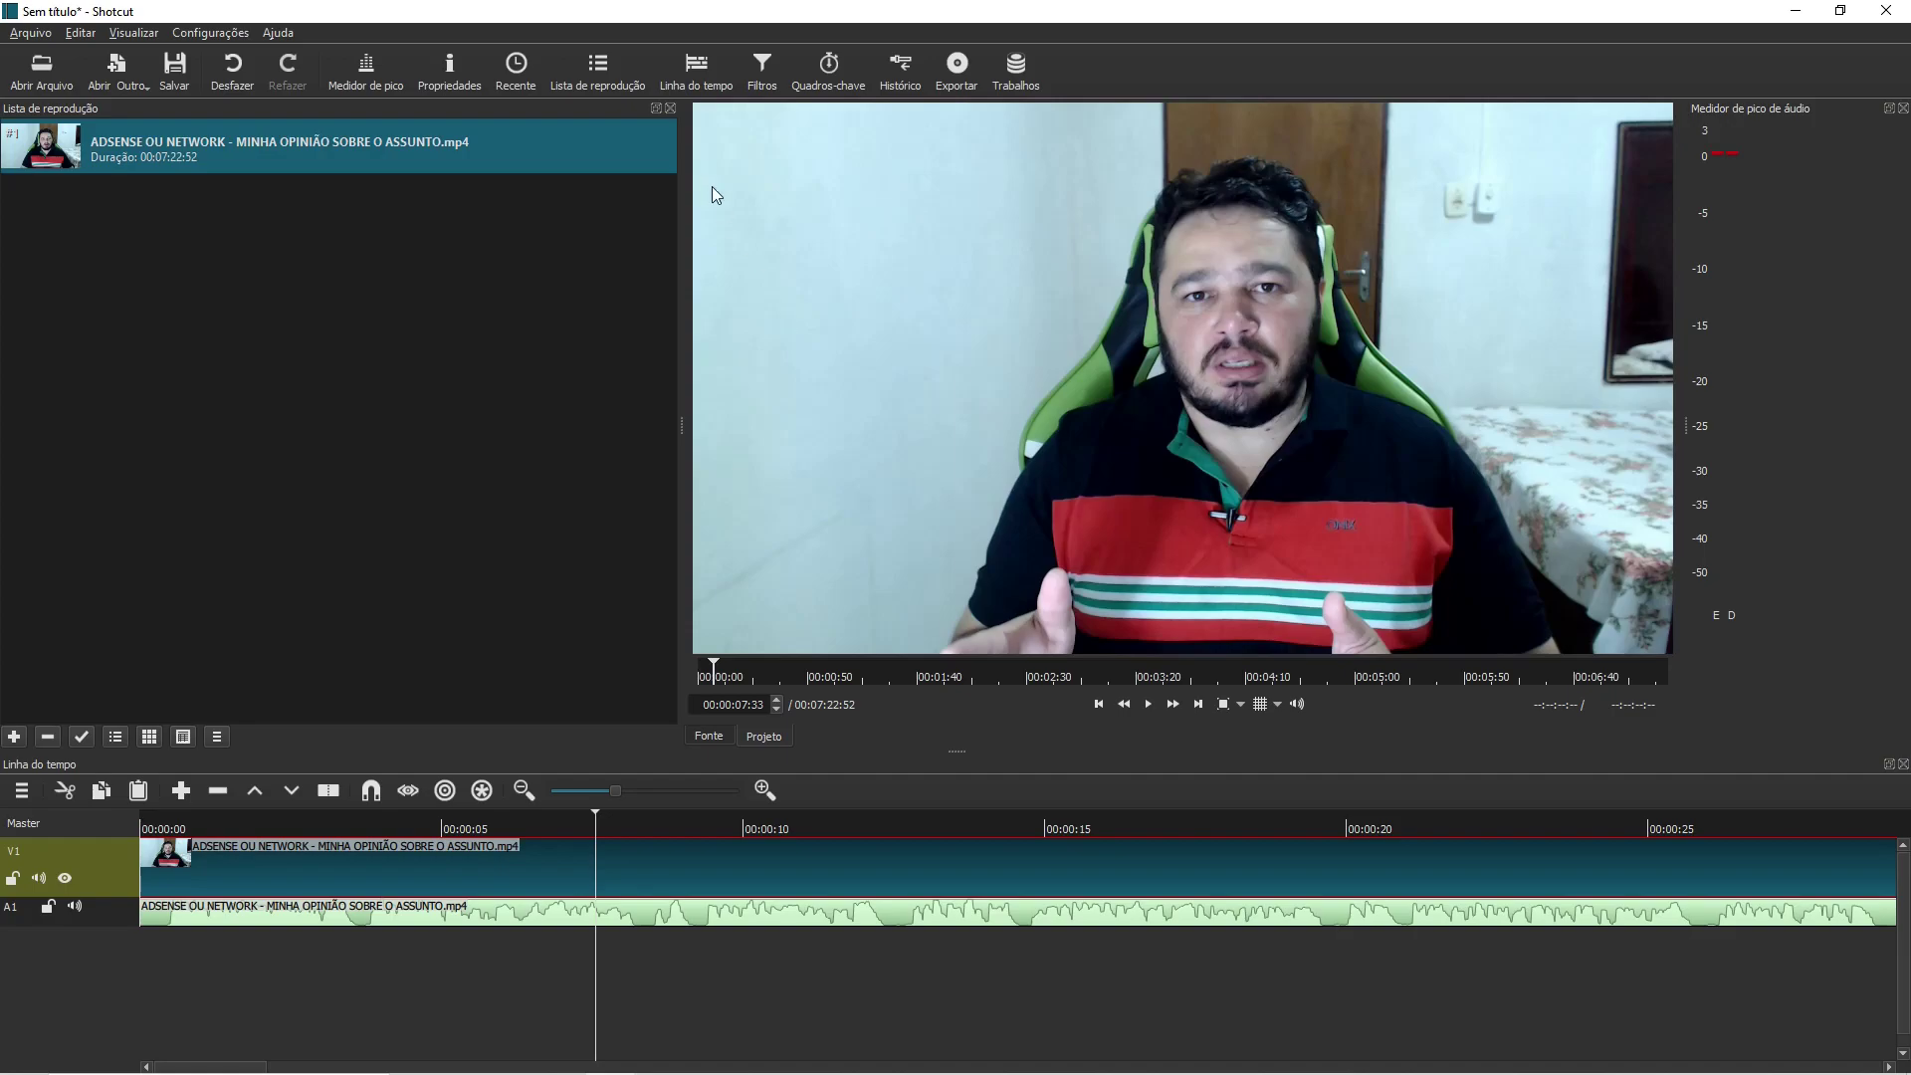
click(764, 74)
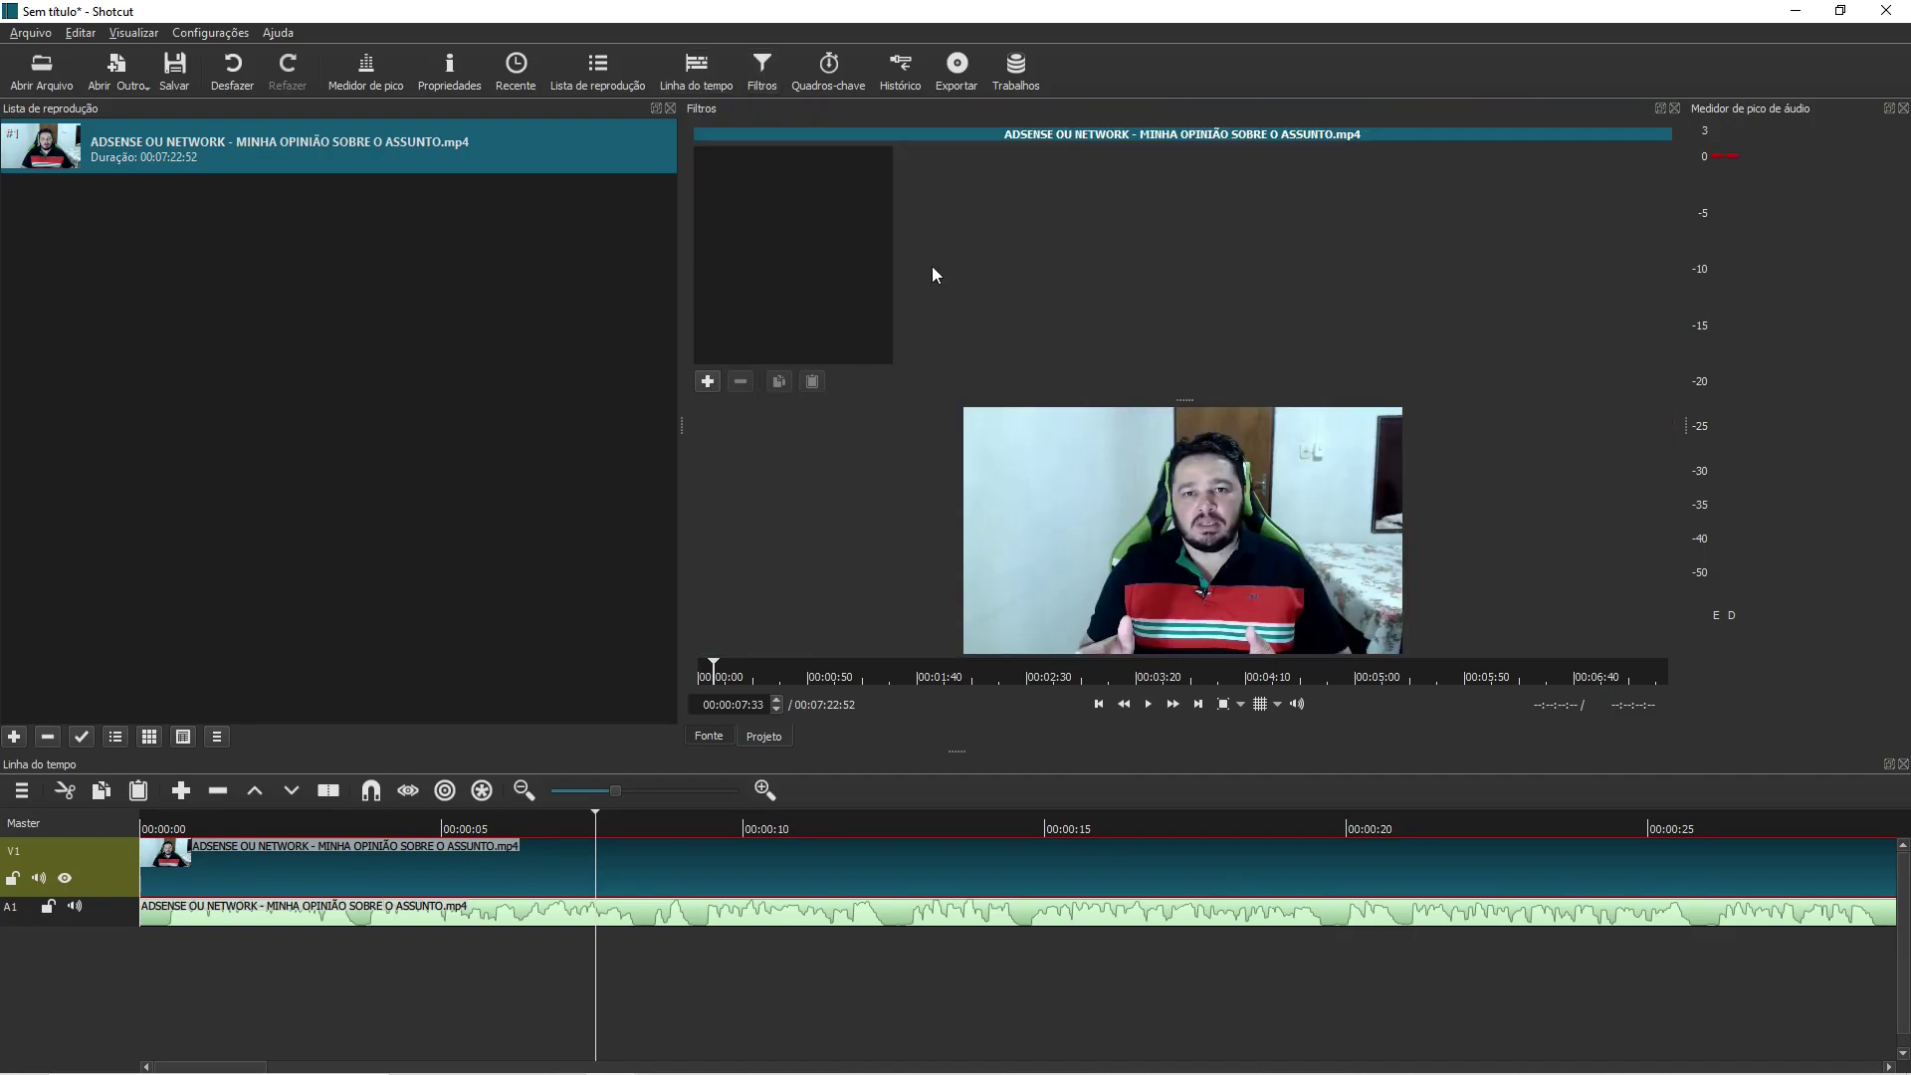
Move the filters view into the playlist's area as a tabbed group and switch repeatedly between the two views
click(1659, 108)
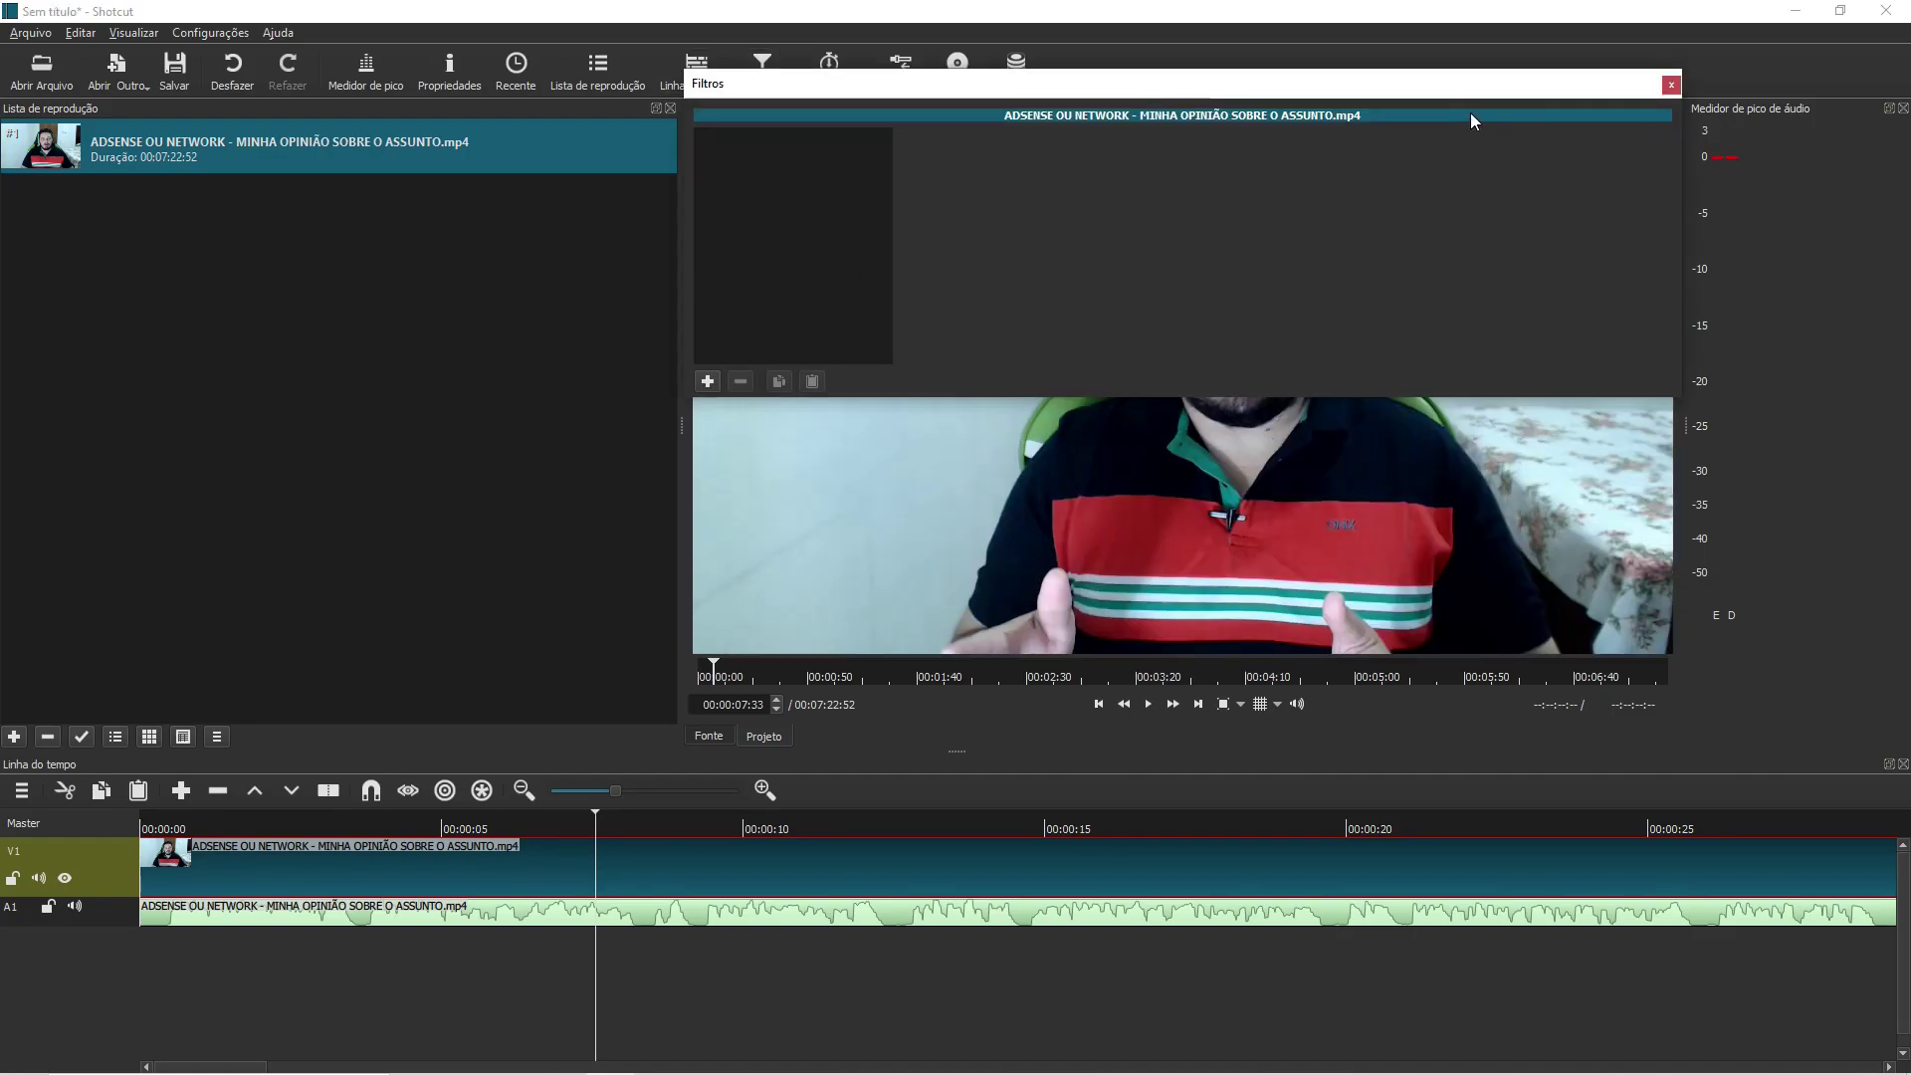
drag(1437, 79, 431, 303)
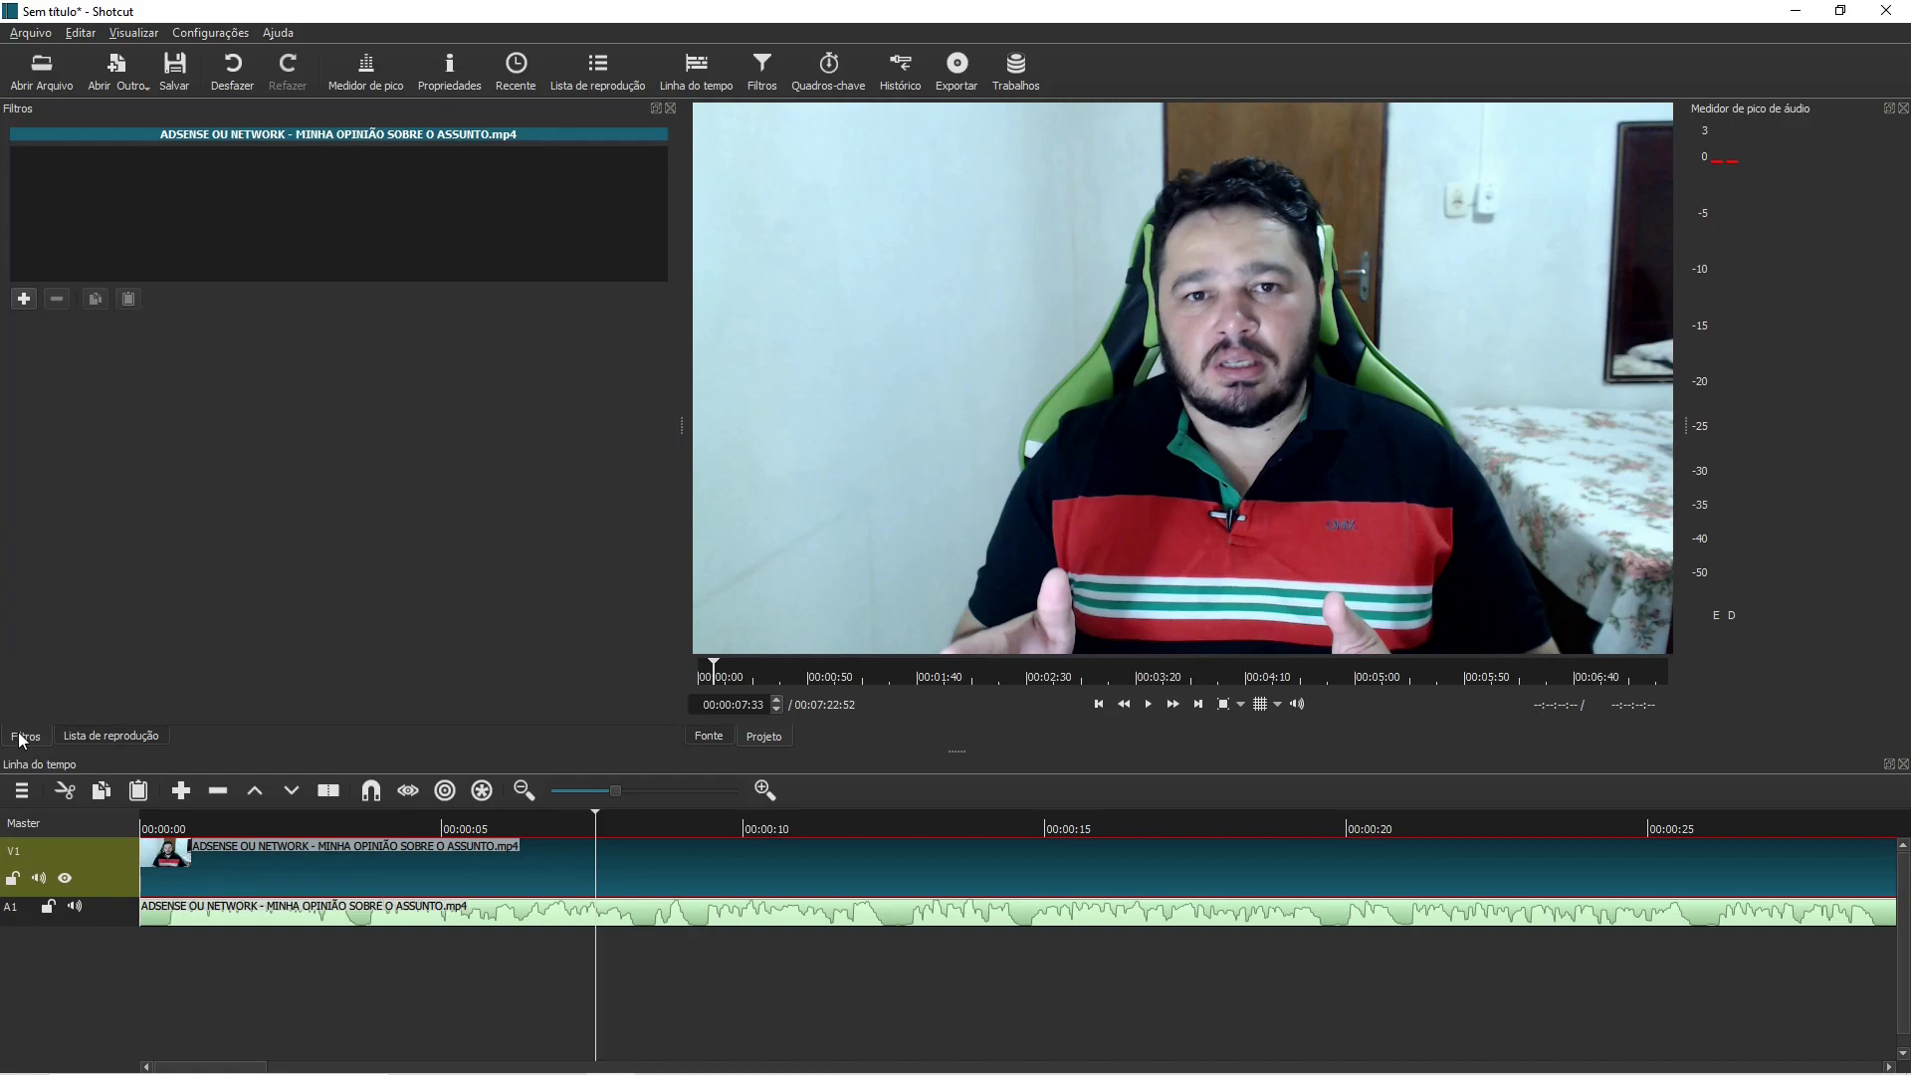
click(106, 737)
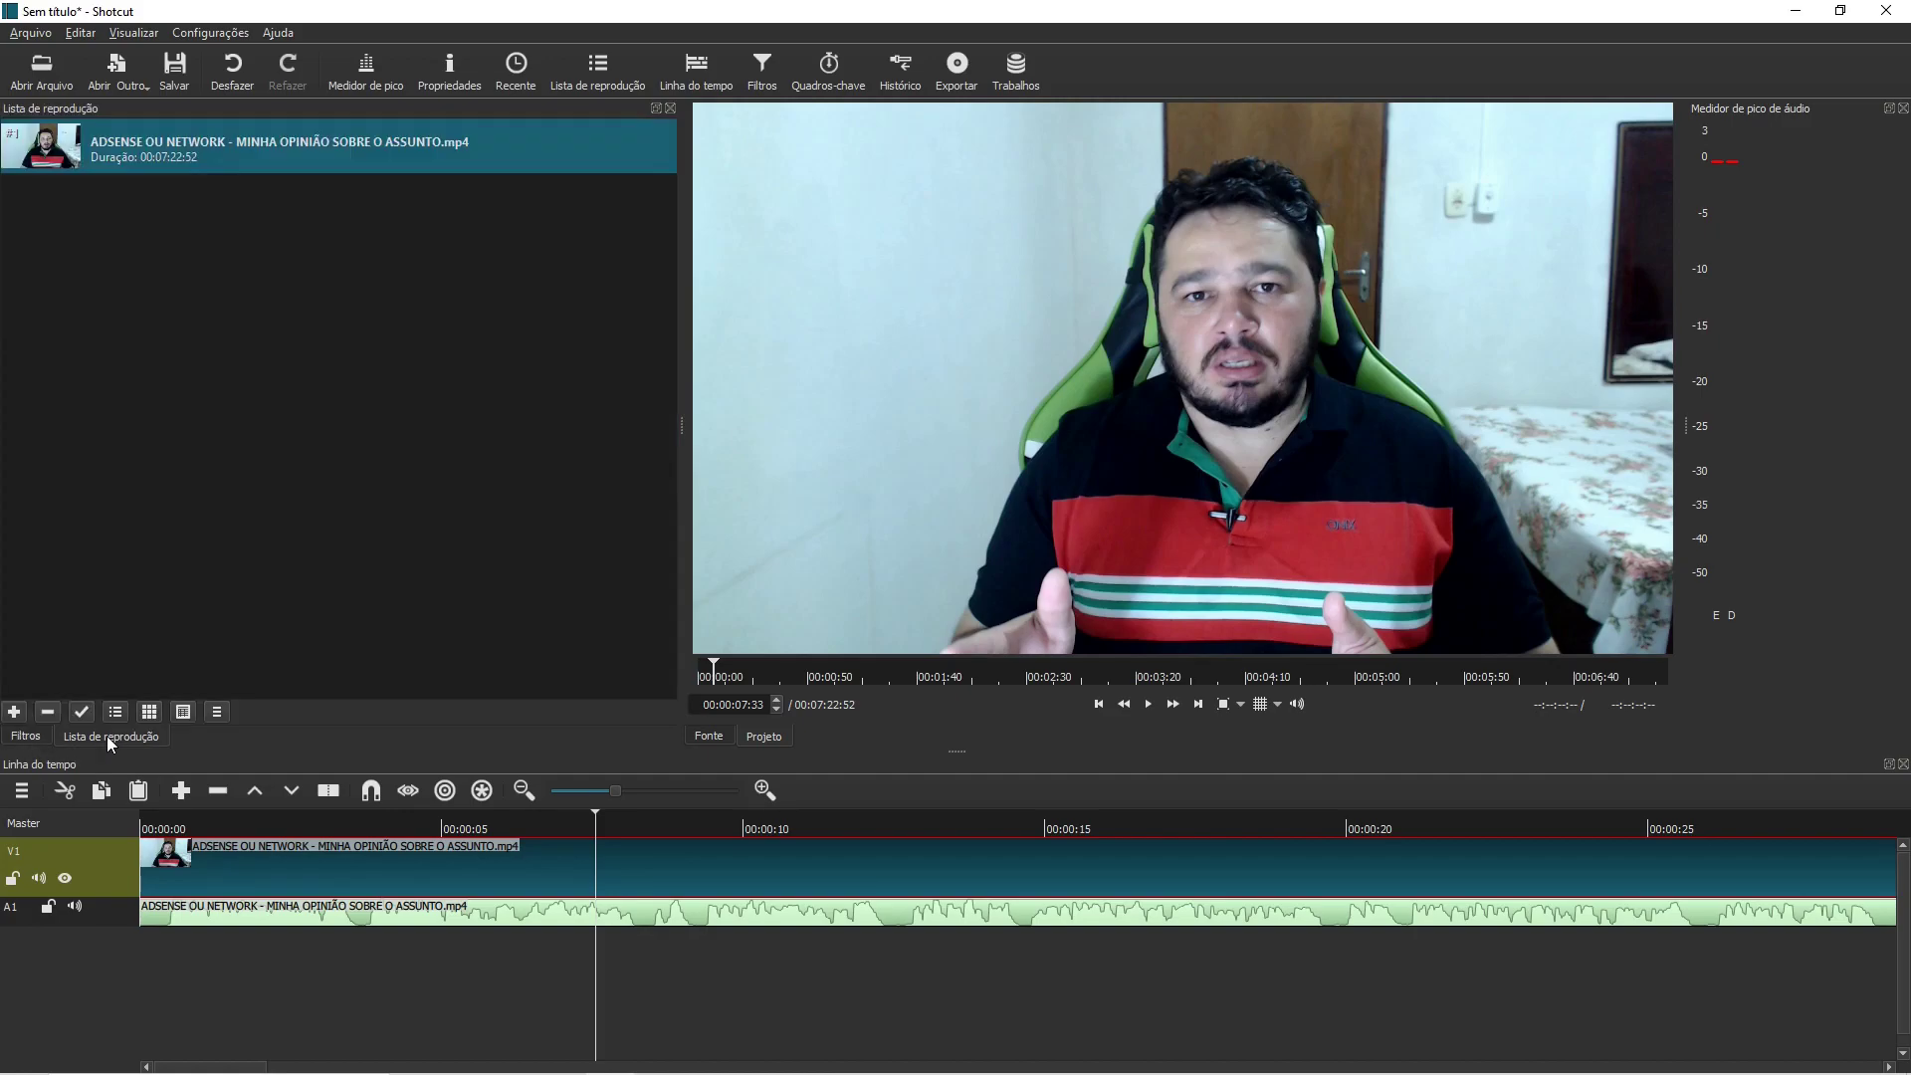
click(30, 742)
click(98, 736)
click(30, 736)
click(93, 732)
click(25, 741)
click(64, 737)
click(32, 742)
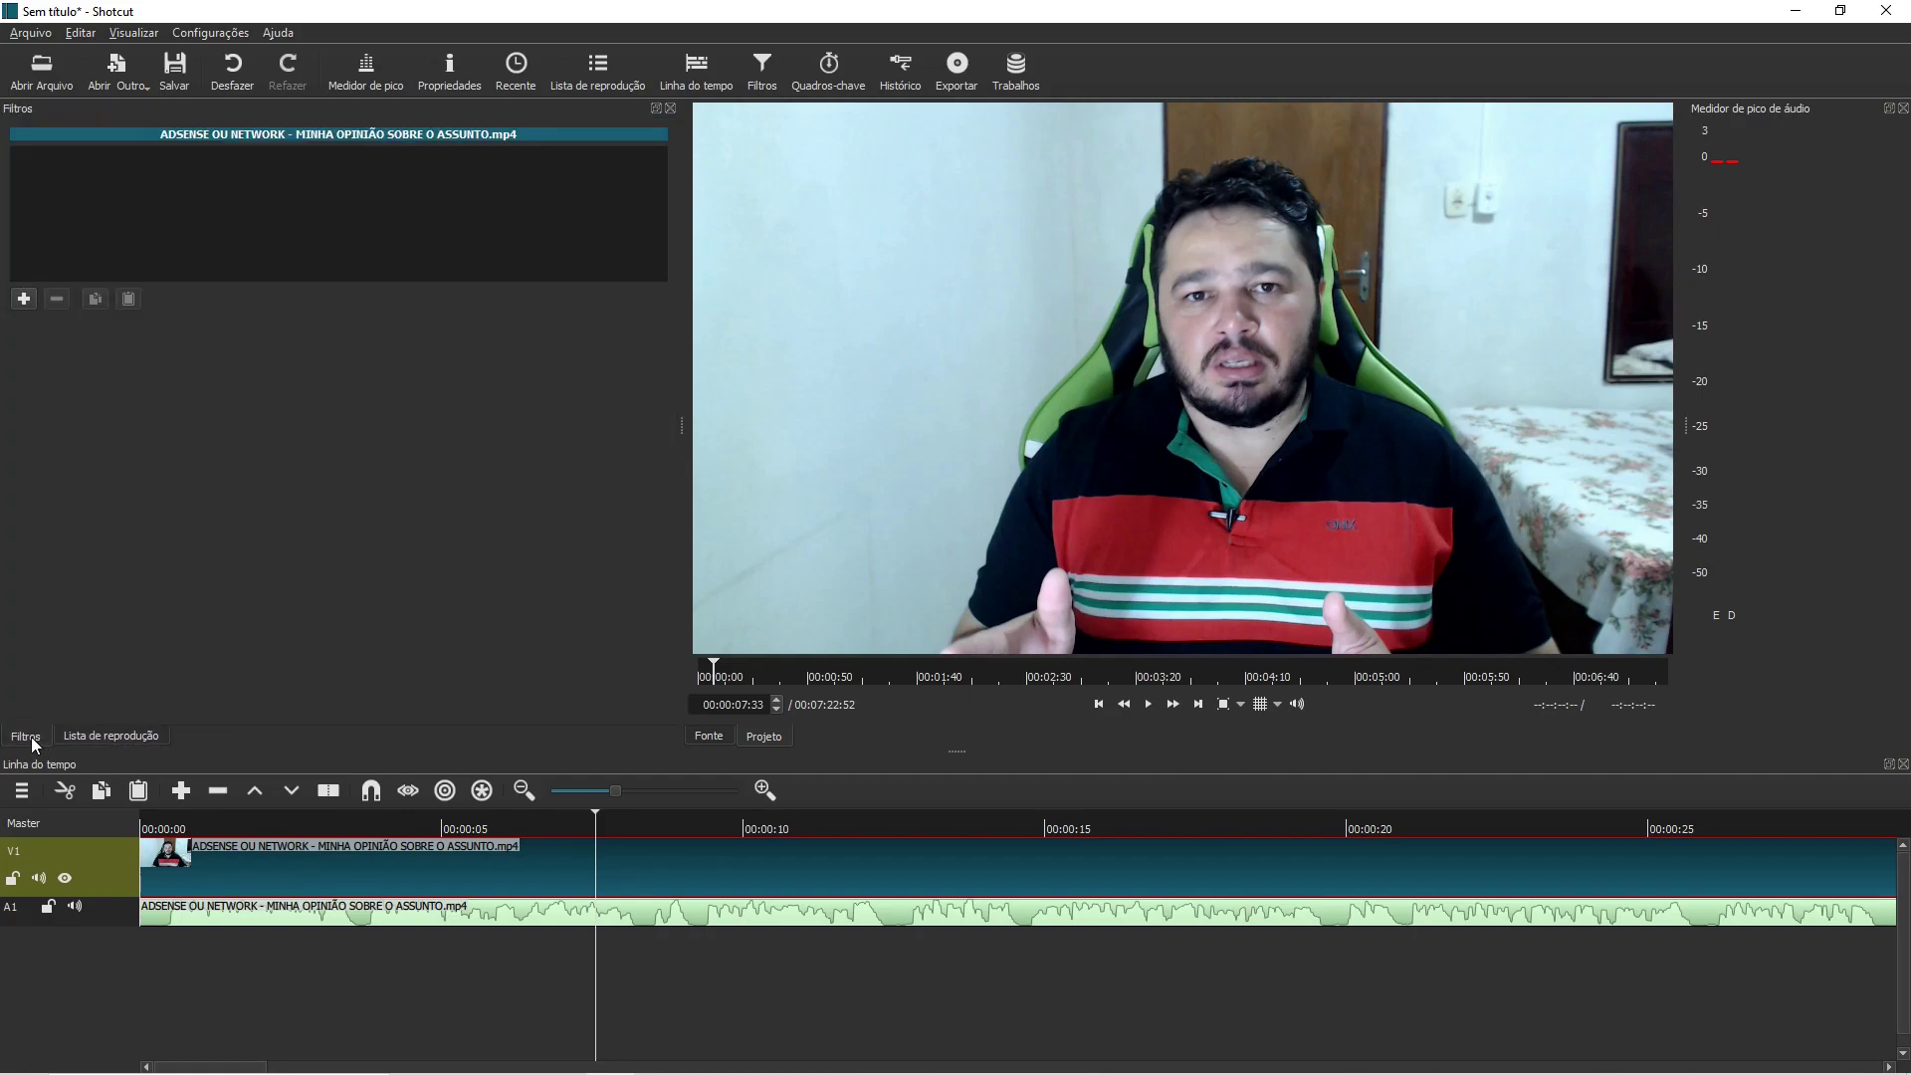
click(110, 739)
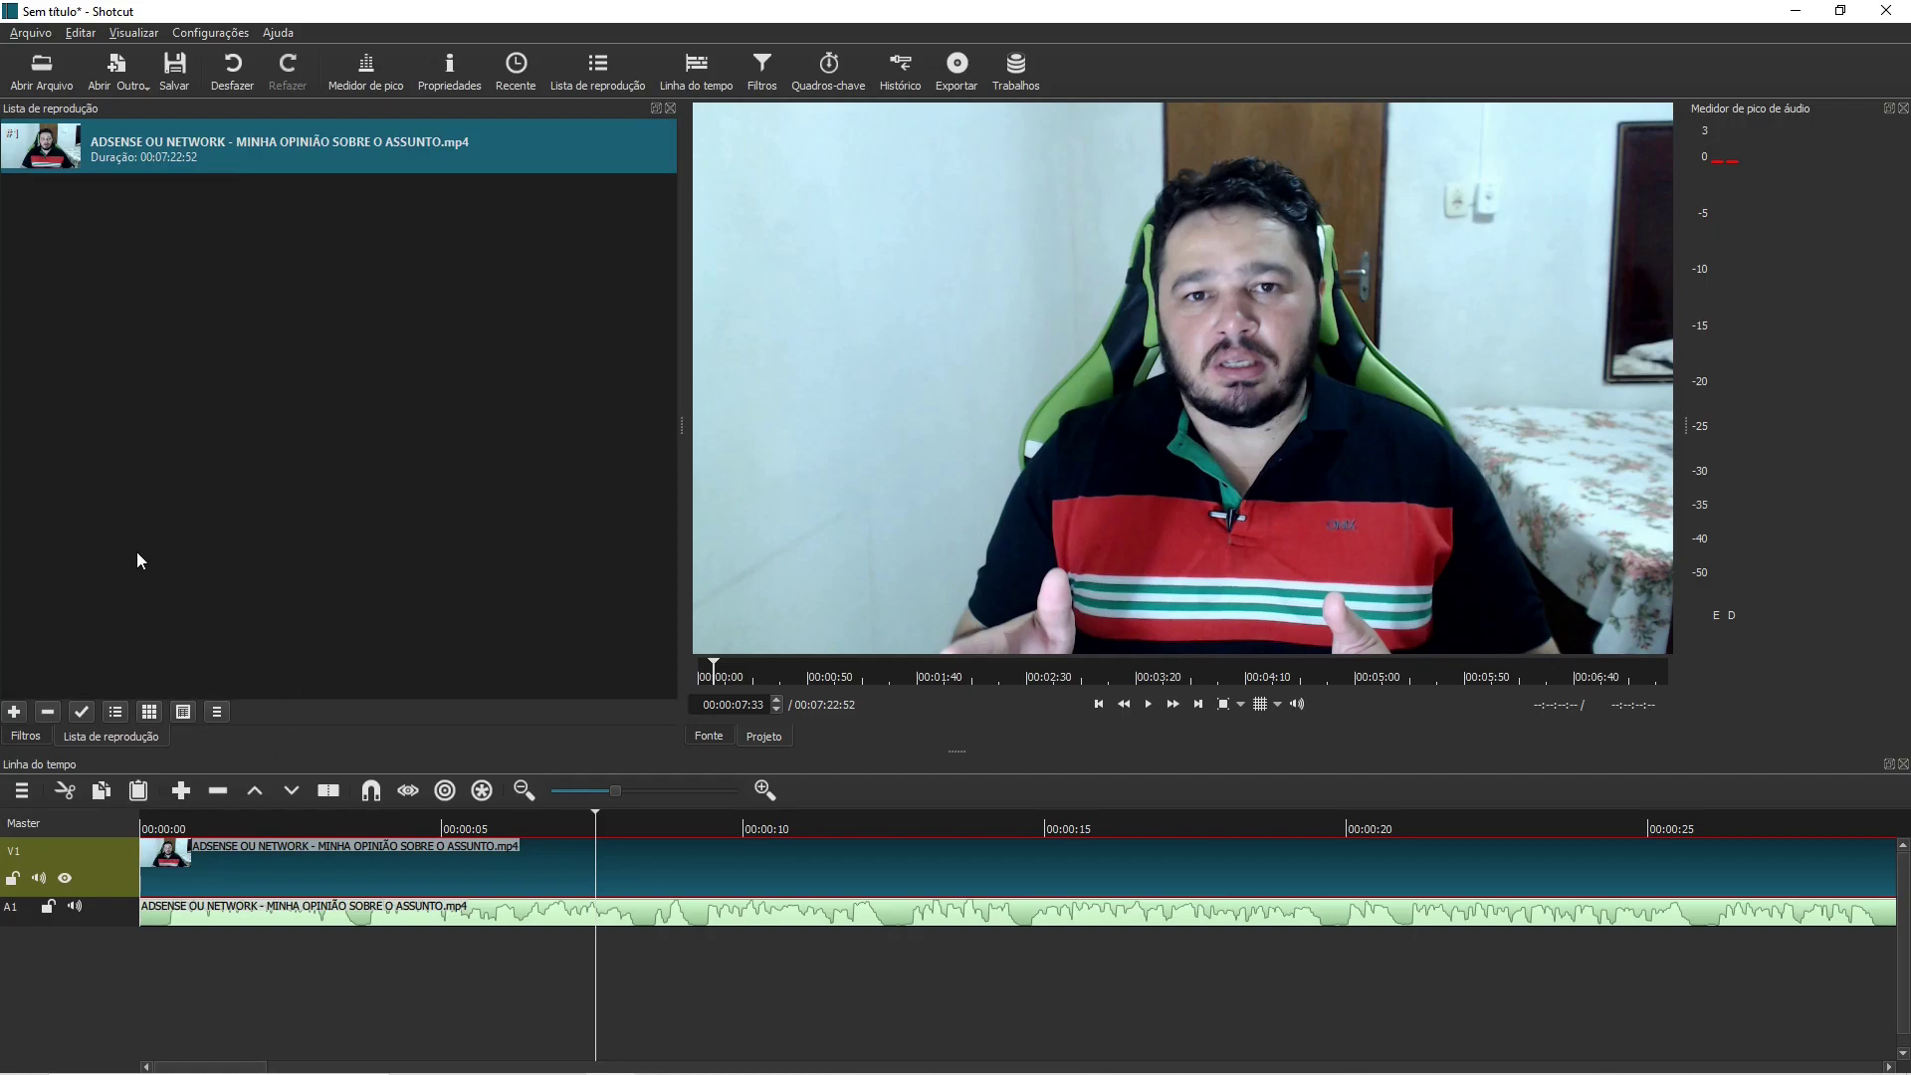
click(34, 735)
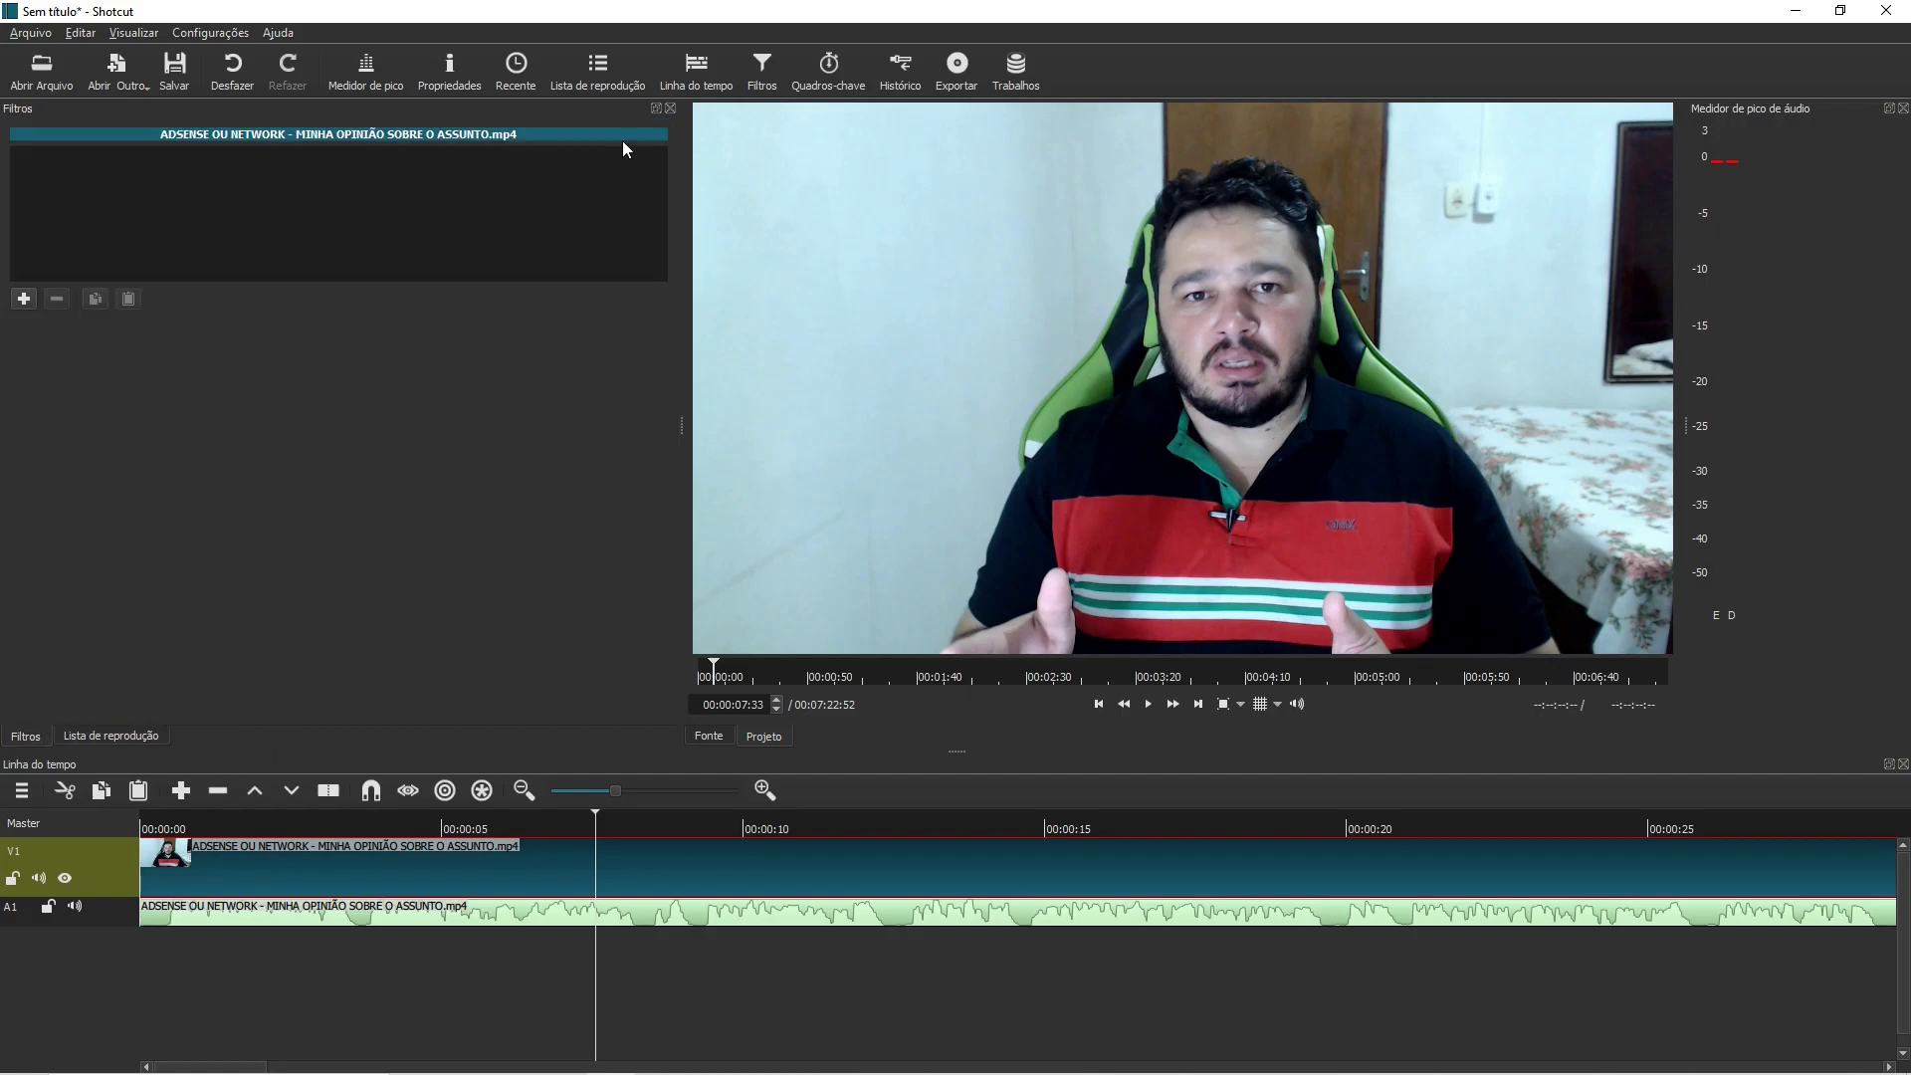
Undock the filters view, stack it with the playlist again as tabs, and alternate between the two
click(656, 108)
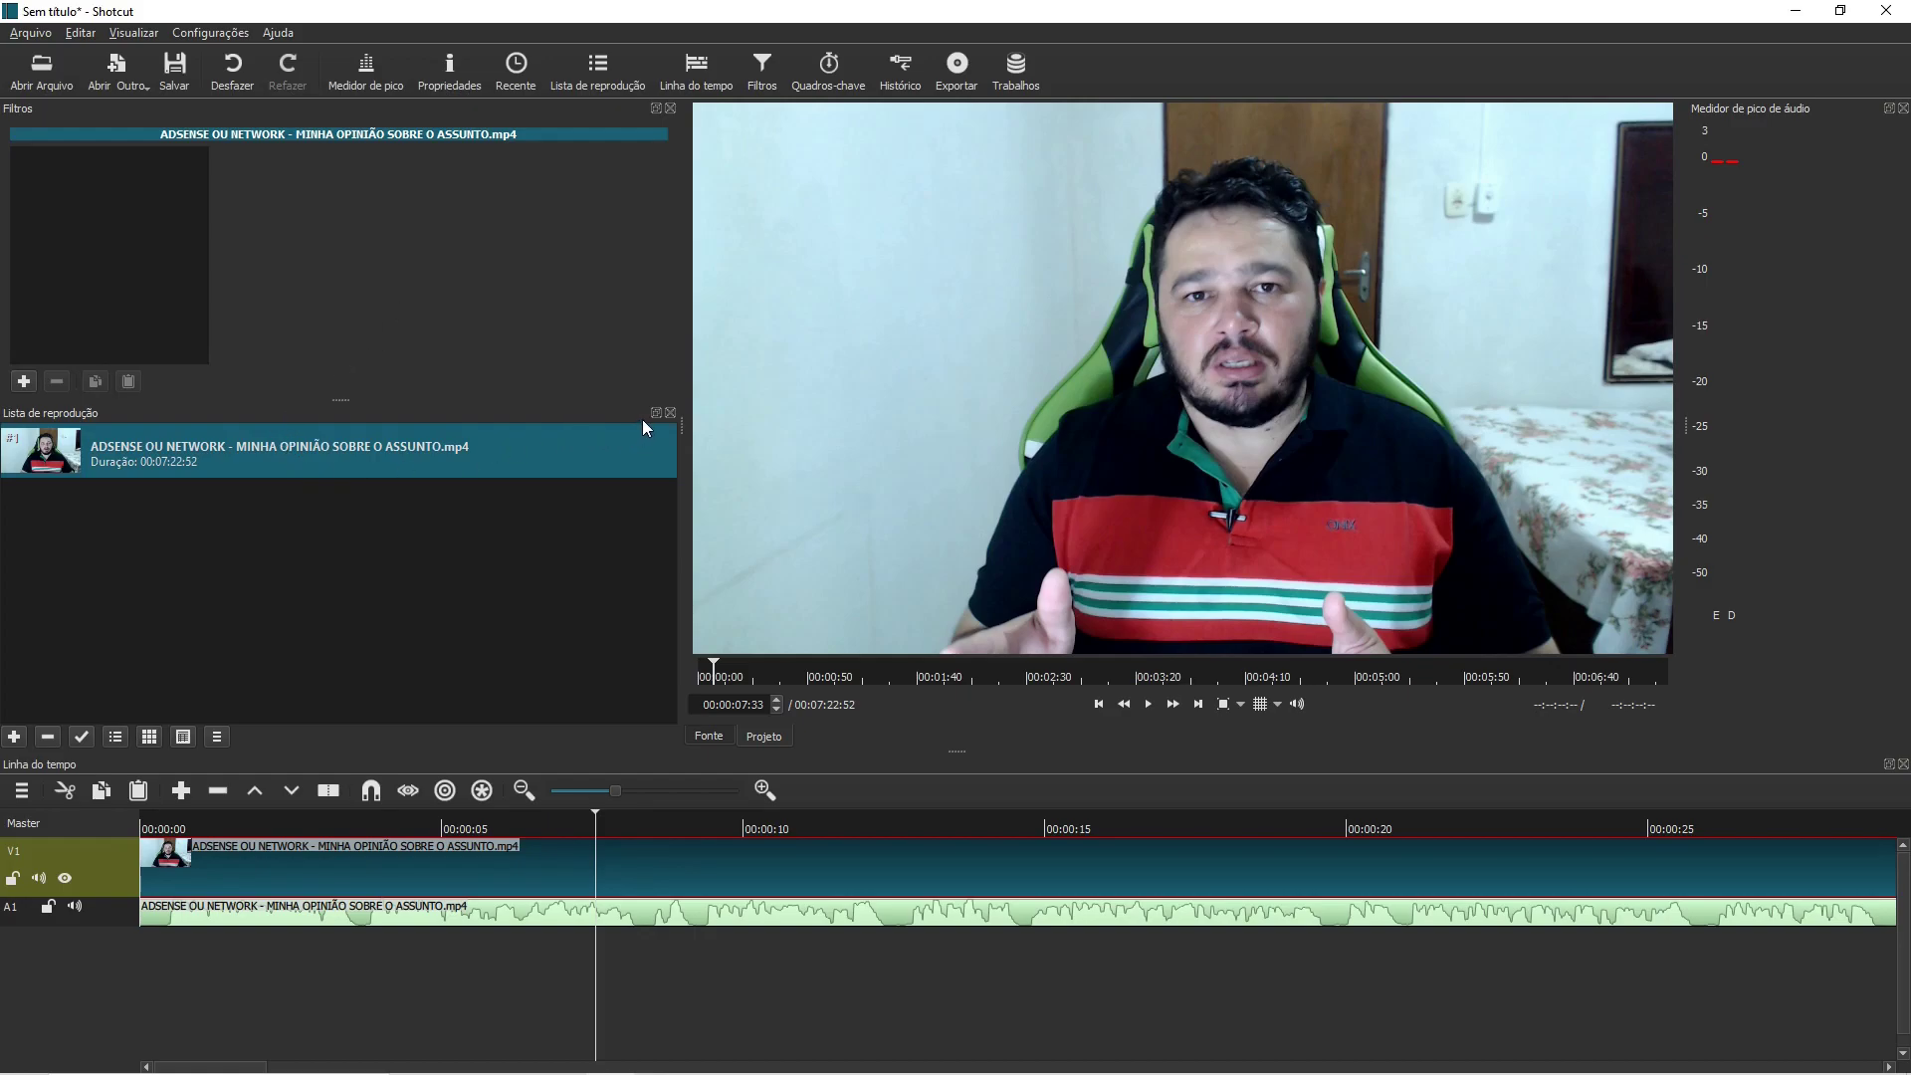
drag(657, 106, 557, 503)
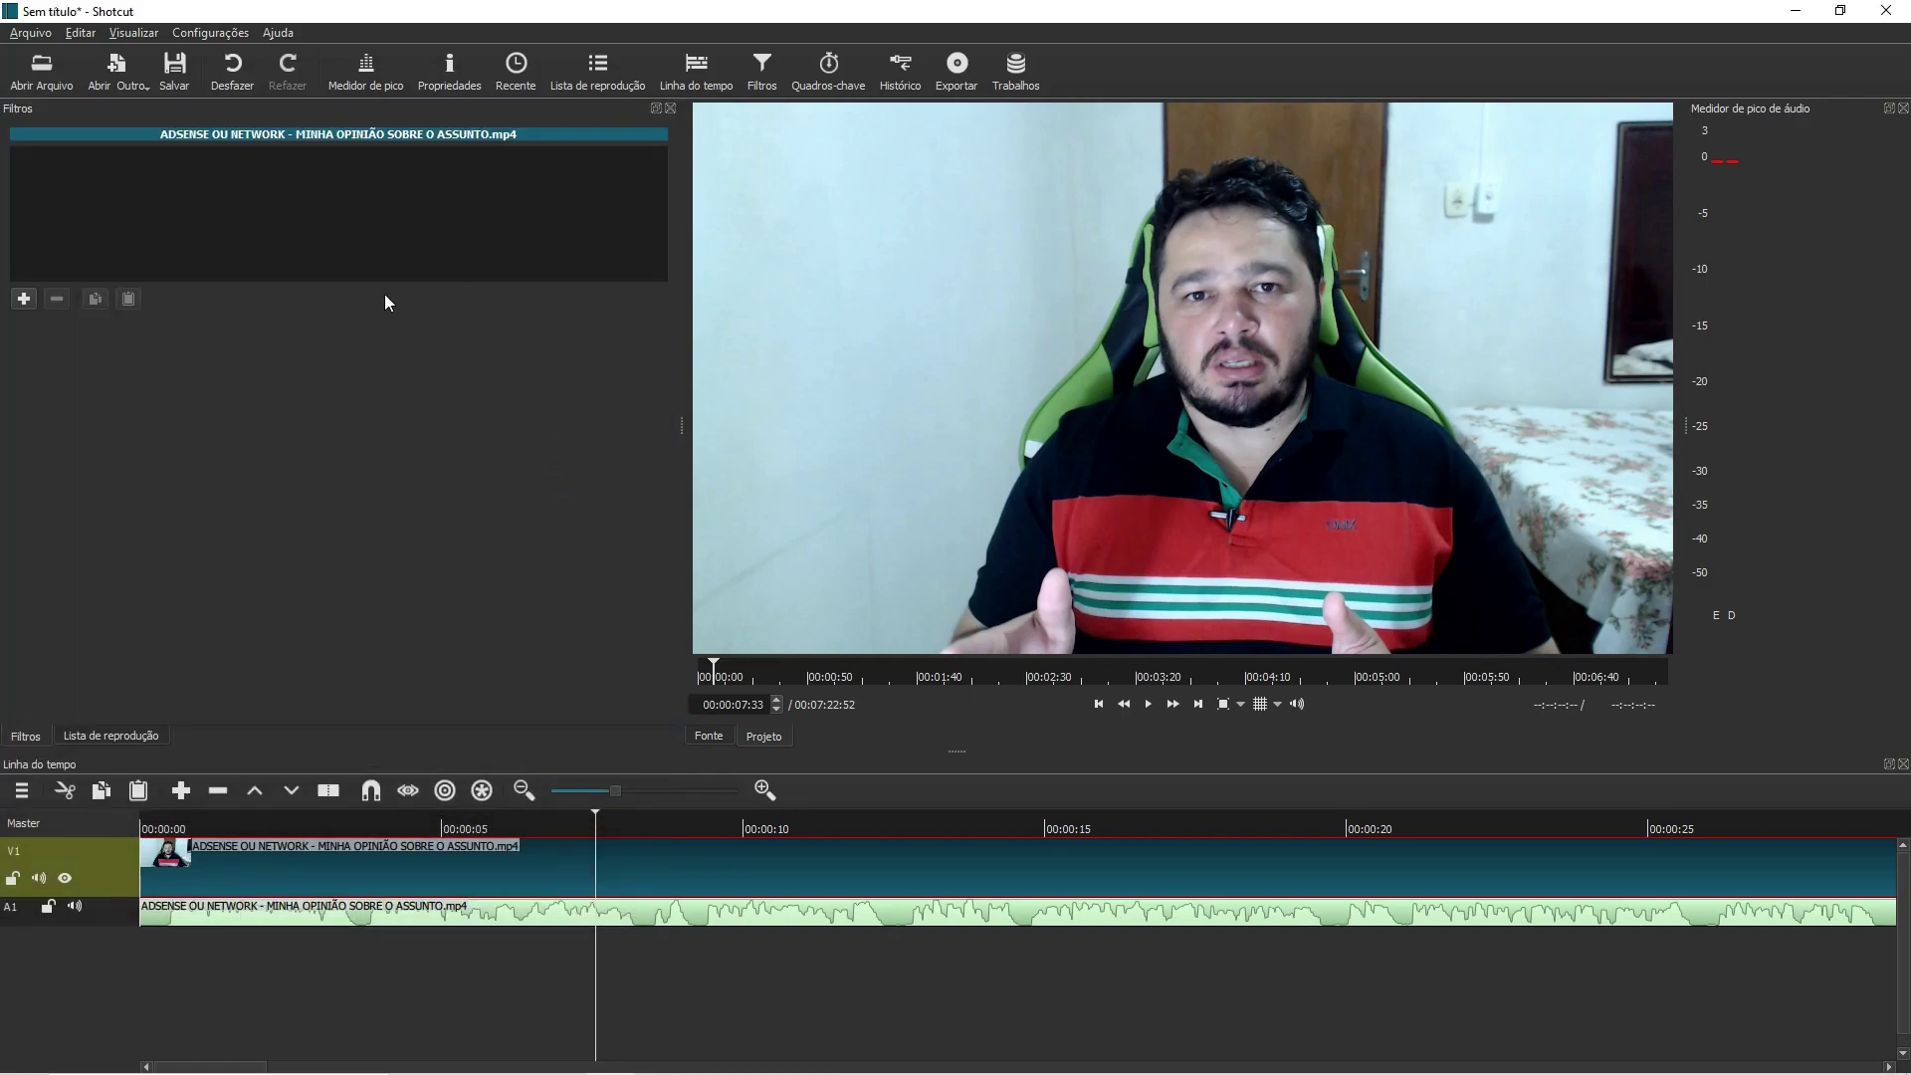
click(69, 737)
click(28, 737)
click(99, 734)
click(36, 734)
Close both the filters and the playlist, reopen each of them, and switch between them, ending on the playlist
click(671, 109)
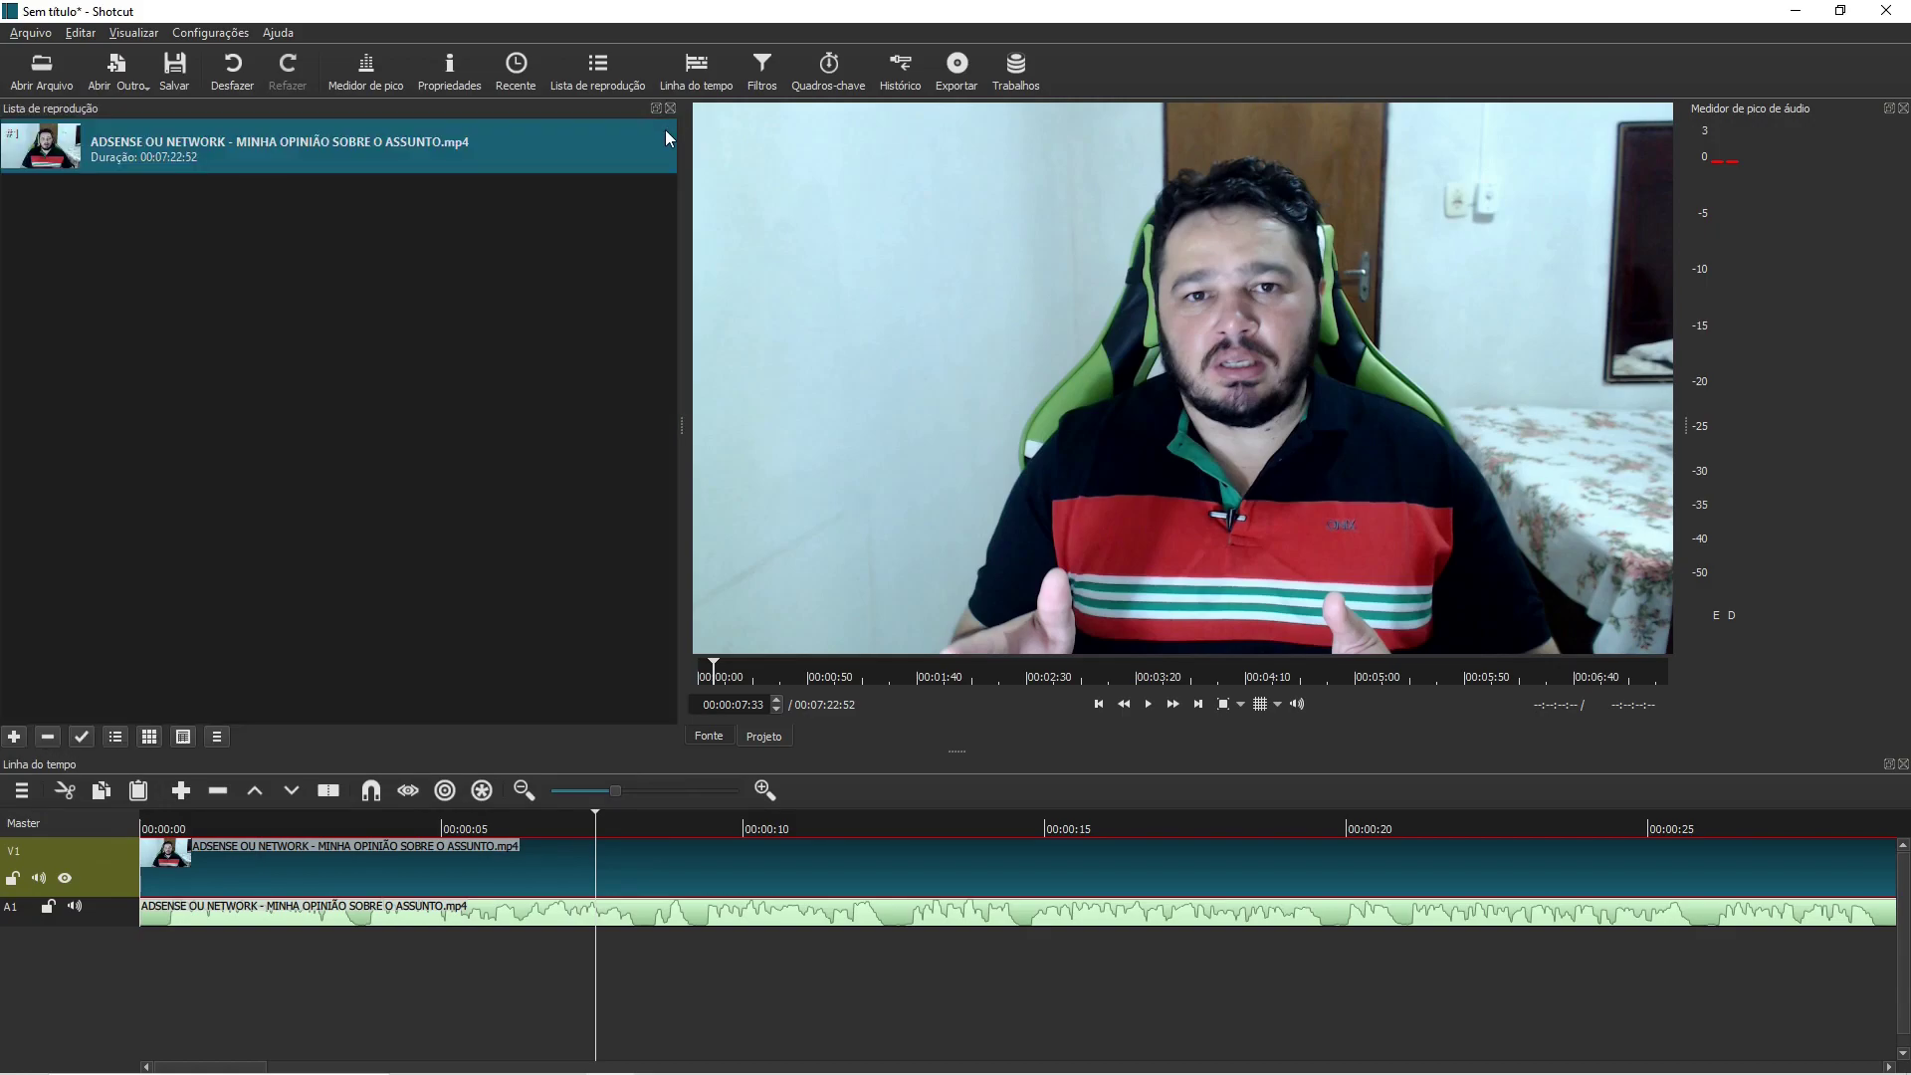
click(670, 108)
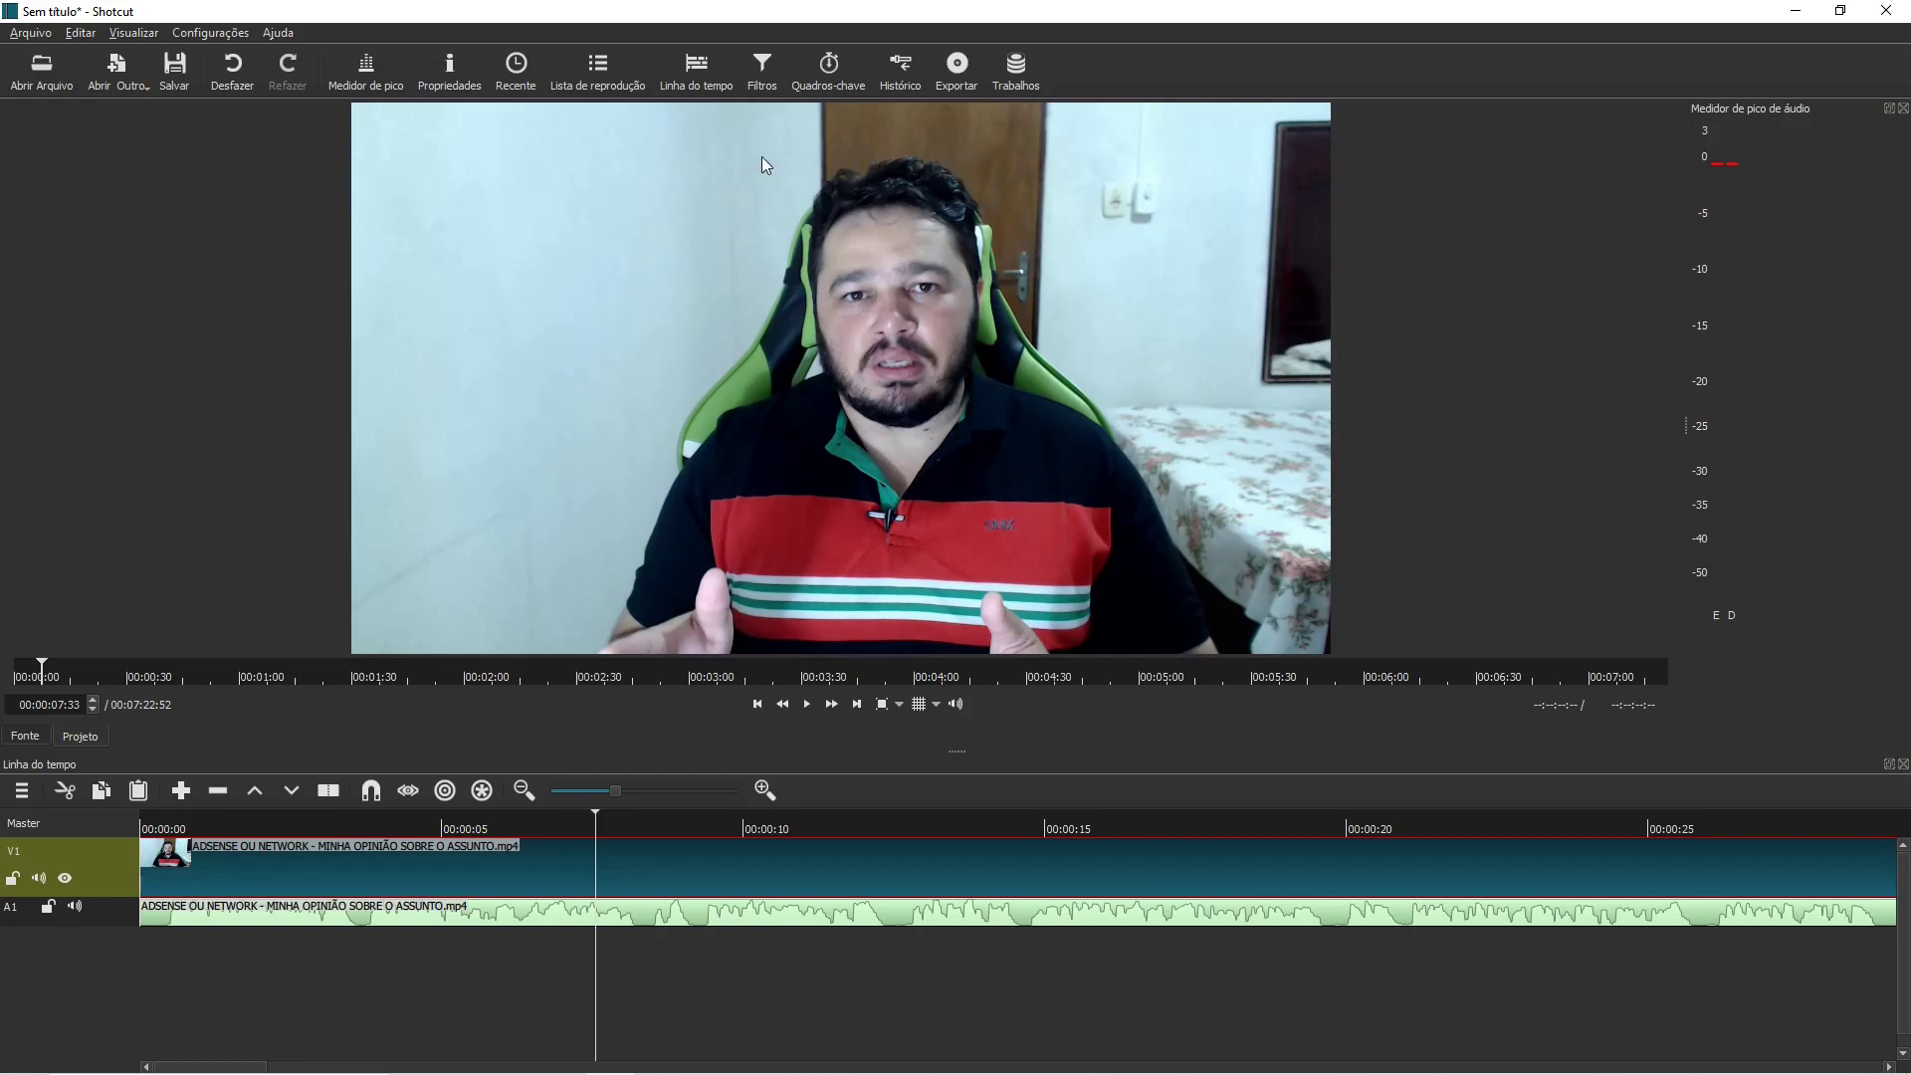
click(773, 85)
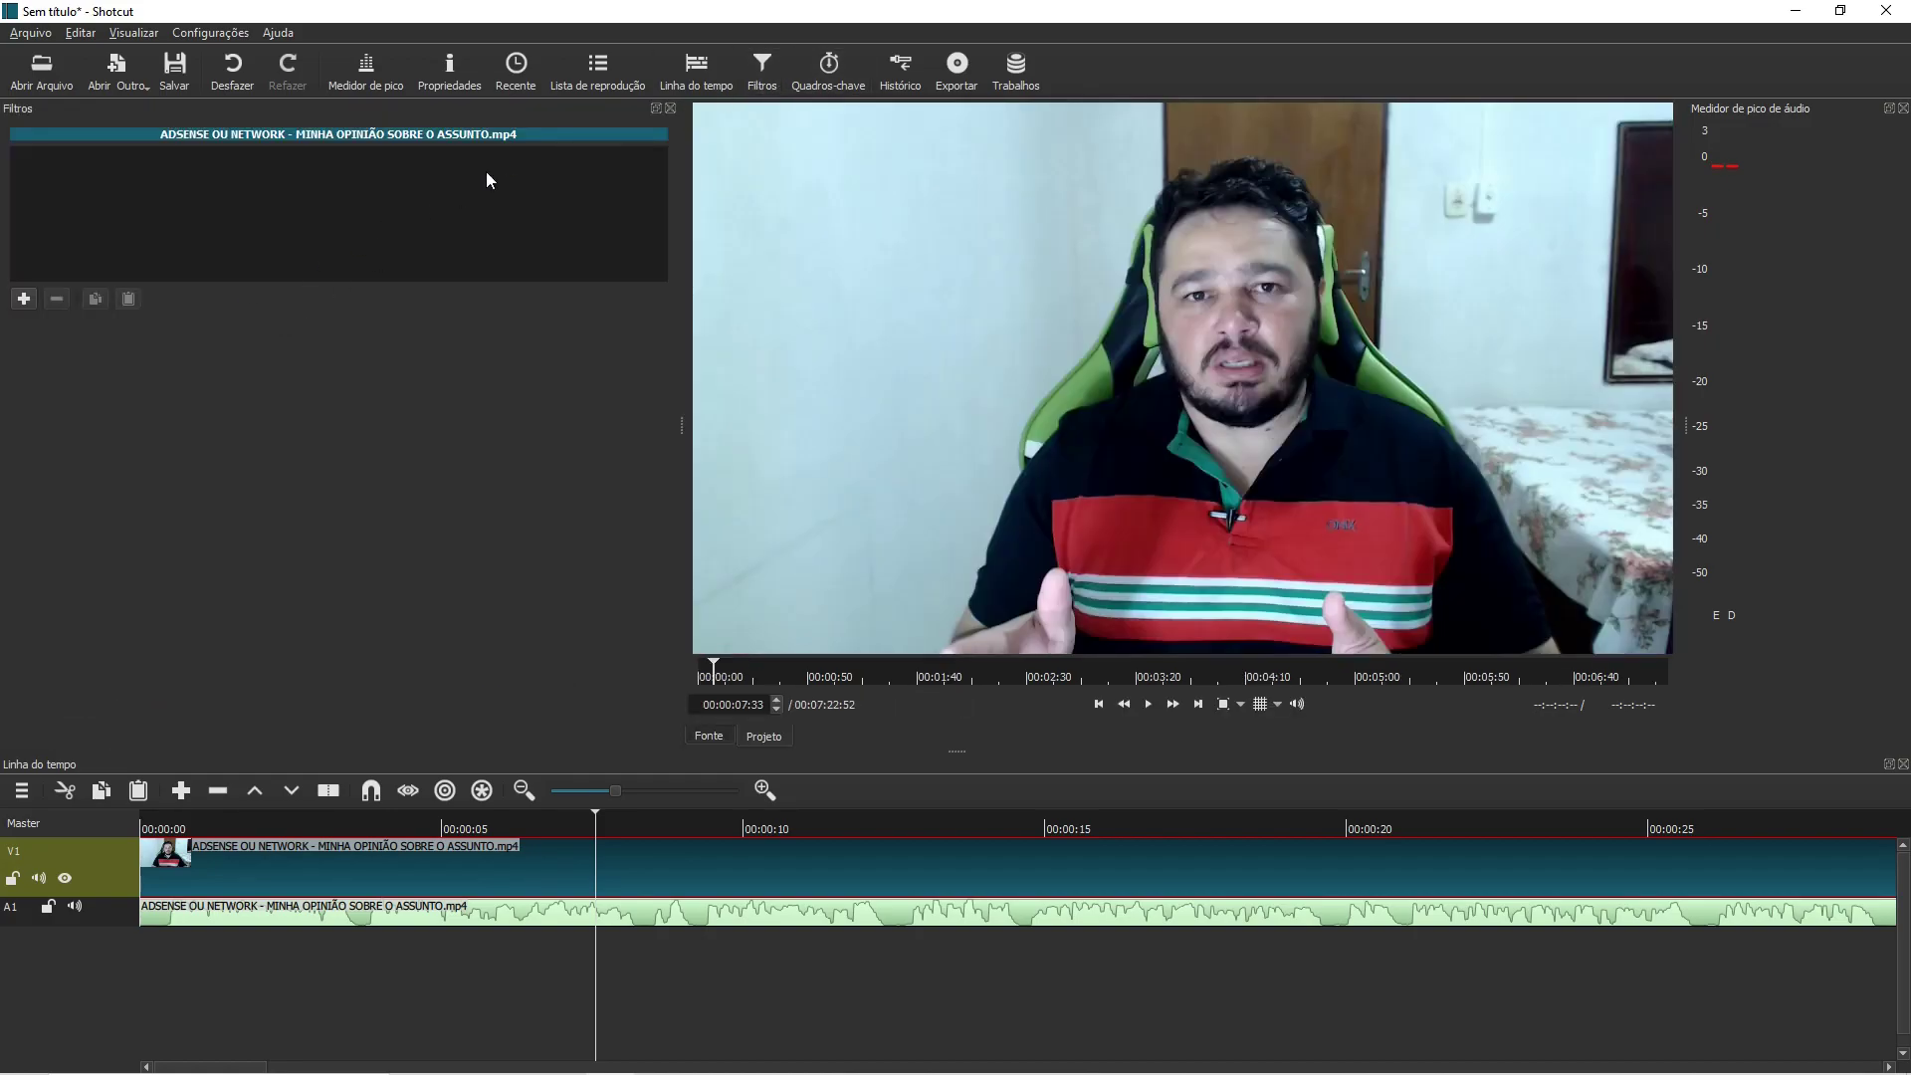
click(602, 71)
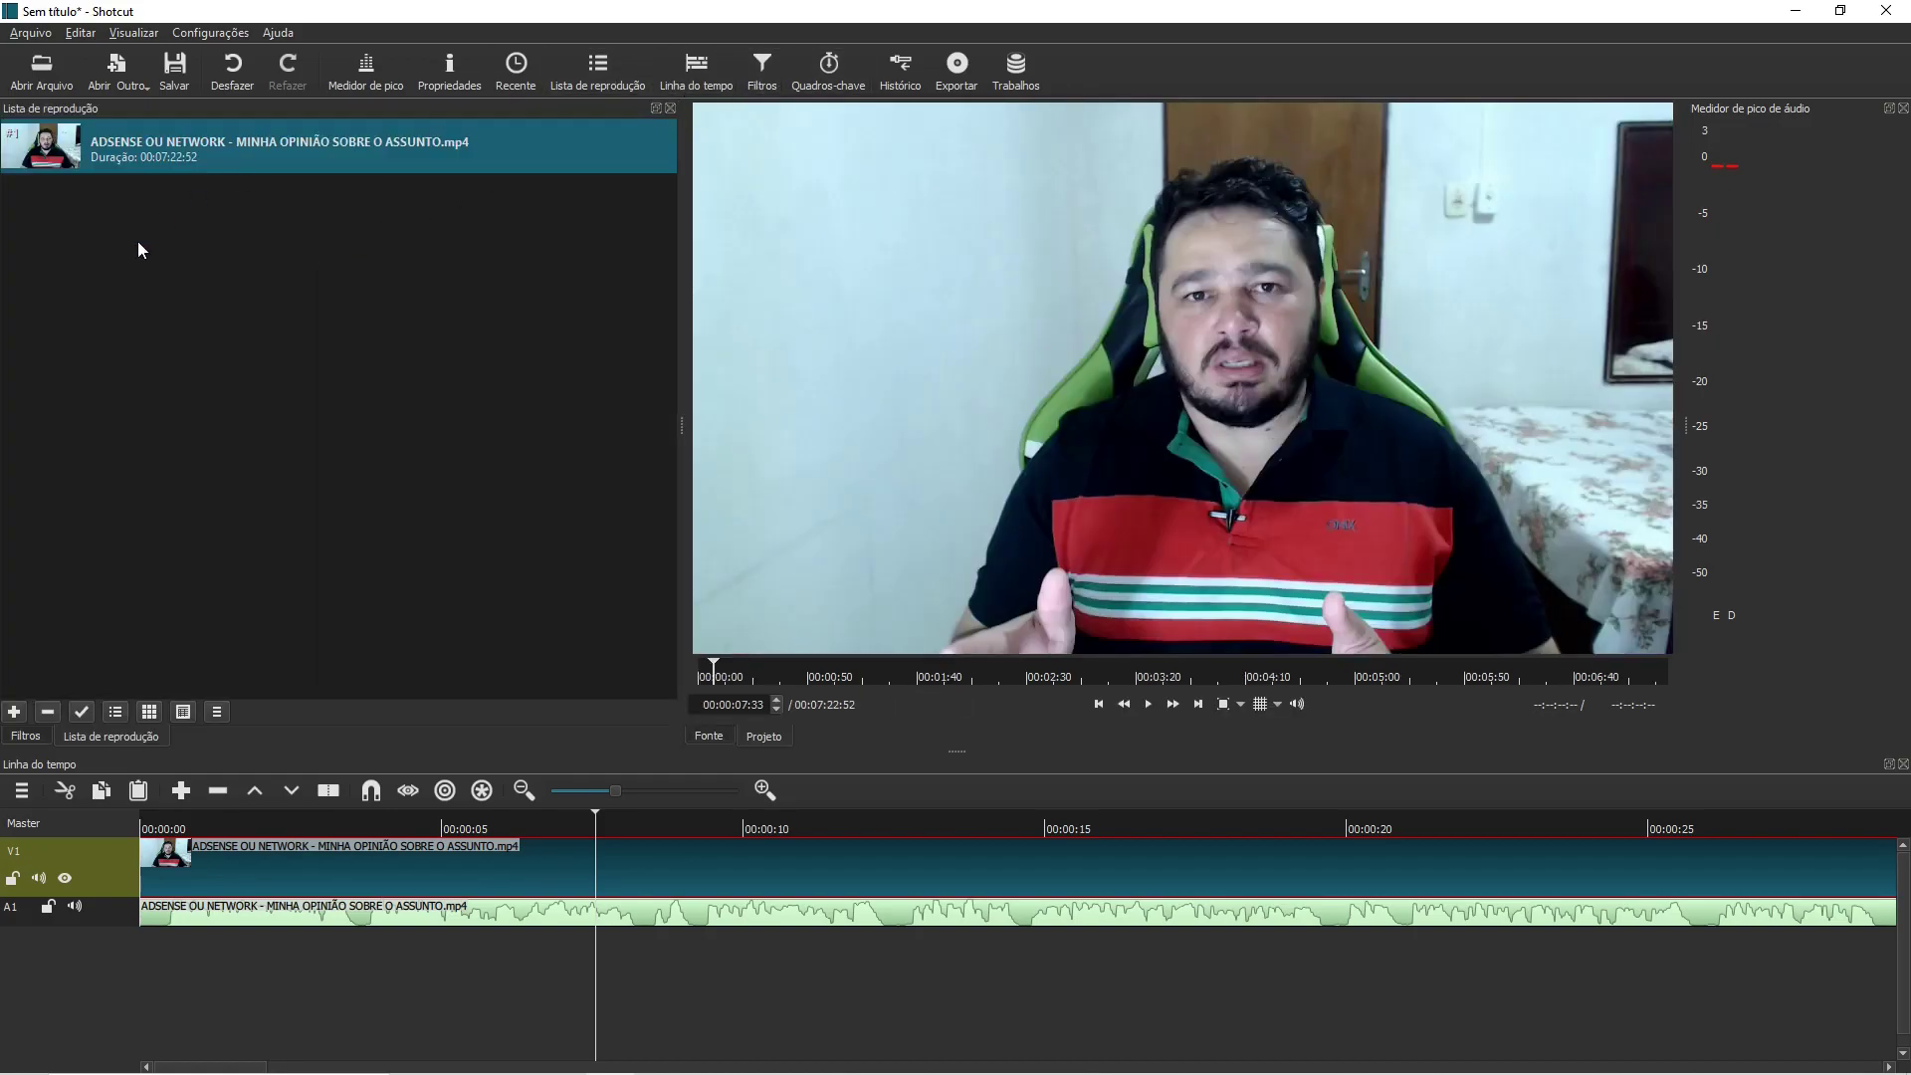
click(26, 735)
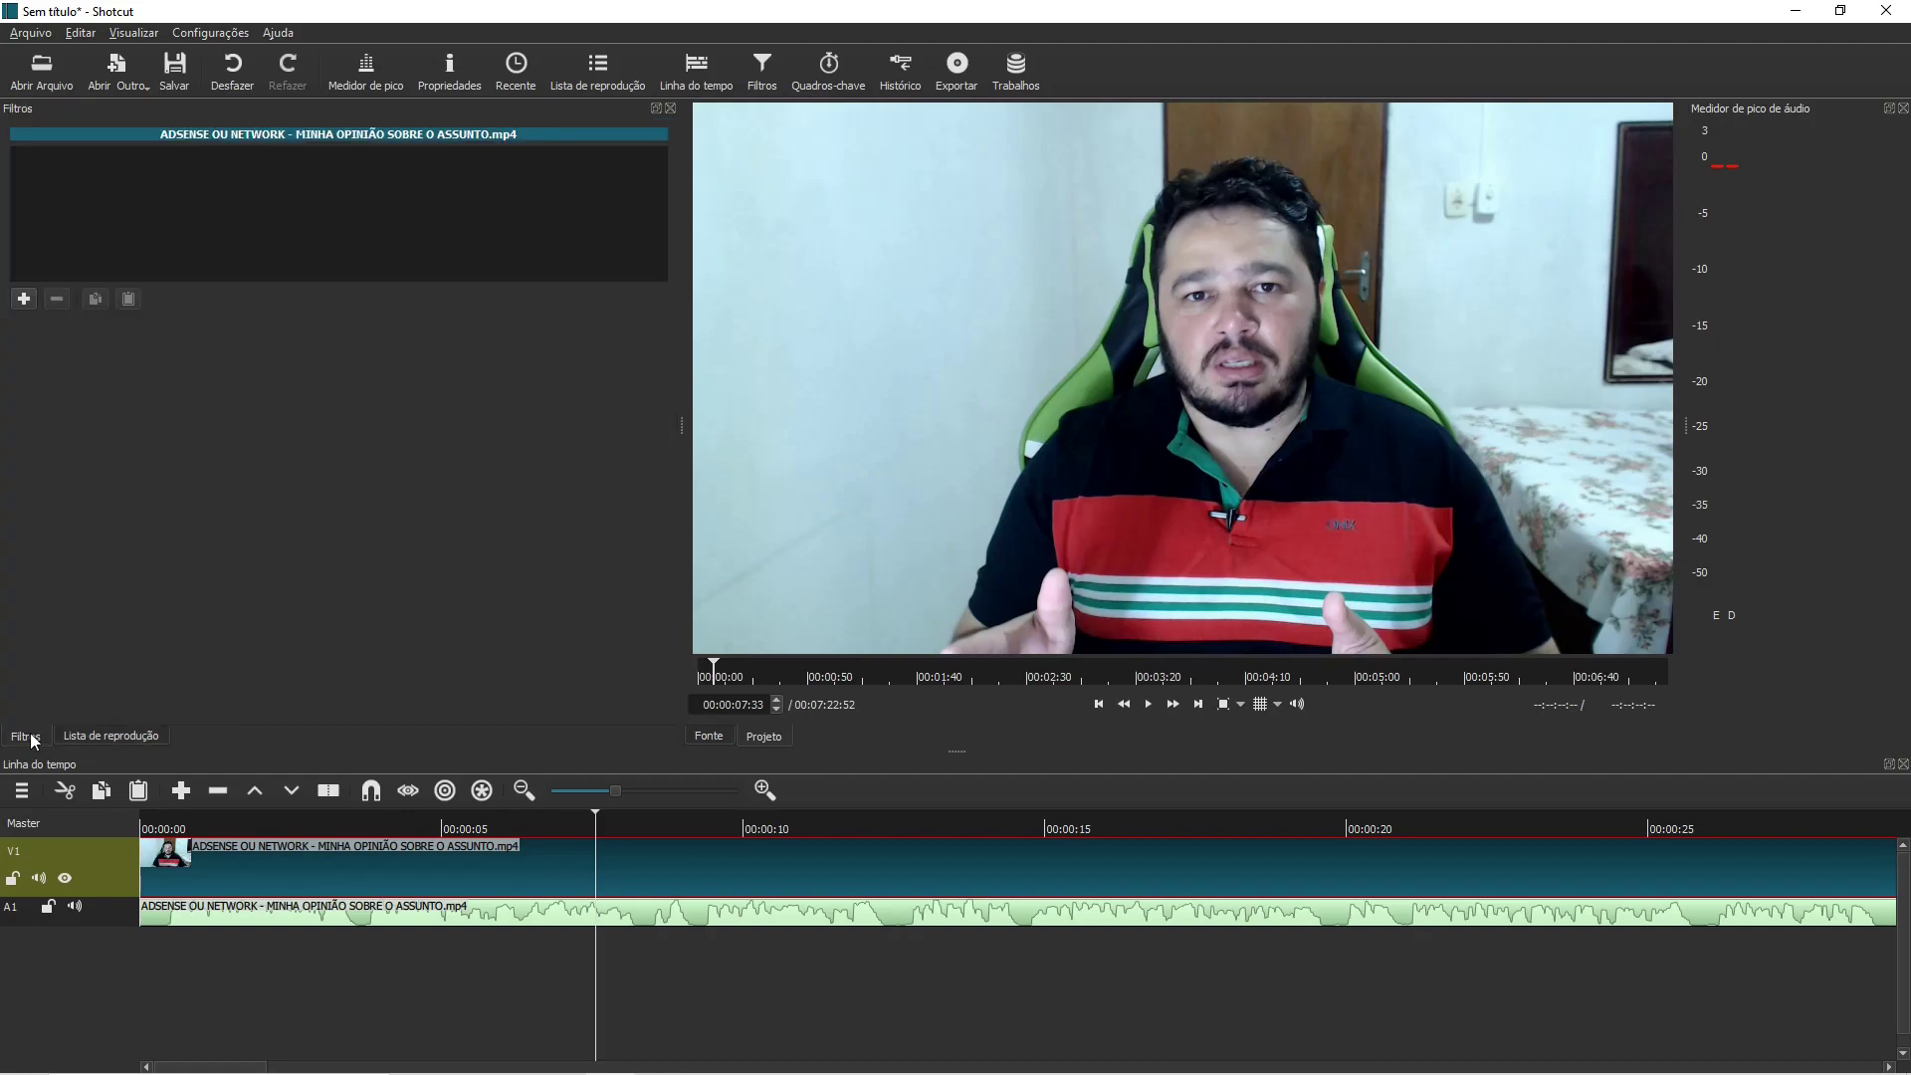
click(110, 735)
click(45, 737)
click(94, 734)
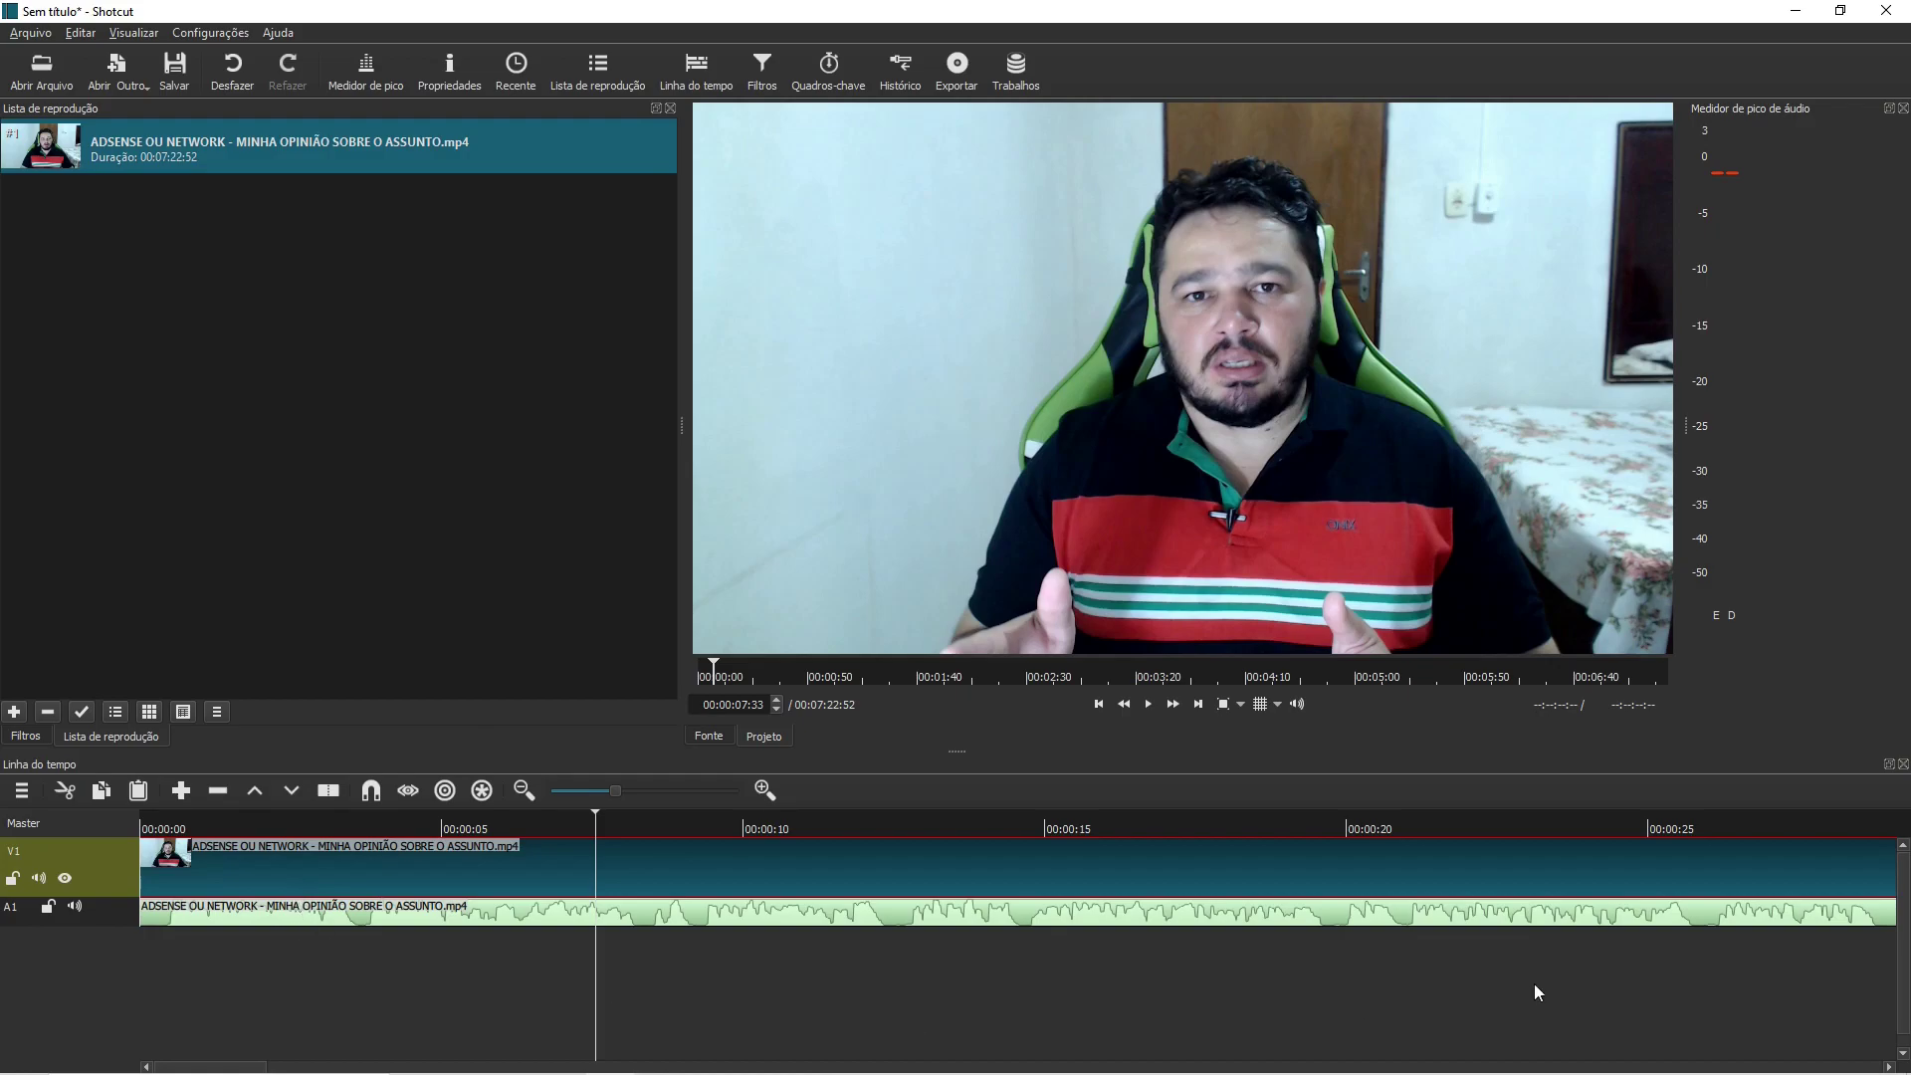
Place the playhead at 00:00:00:05 and choose the mp4 format in the advanced export settings
click(146, 831)
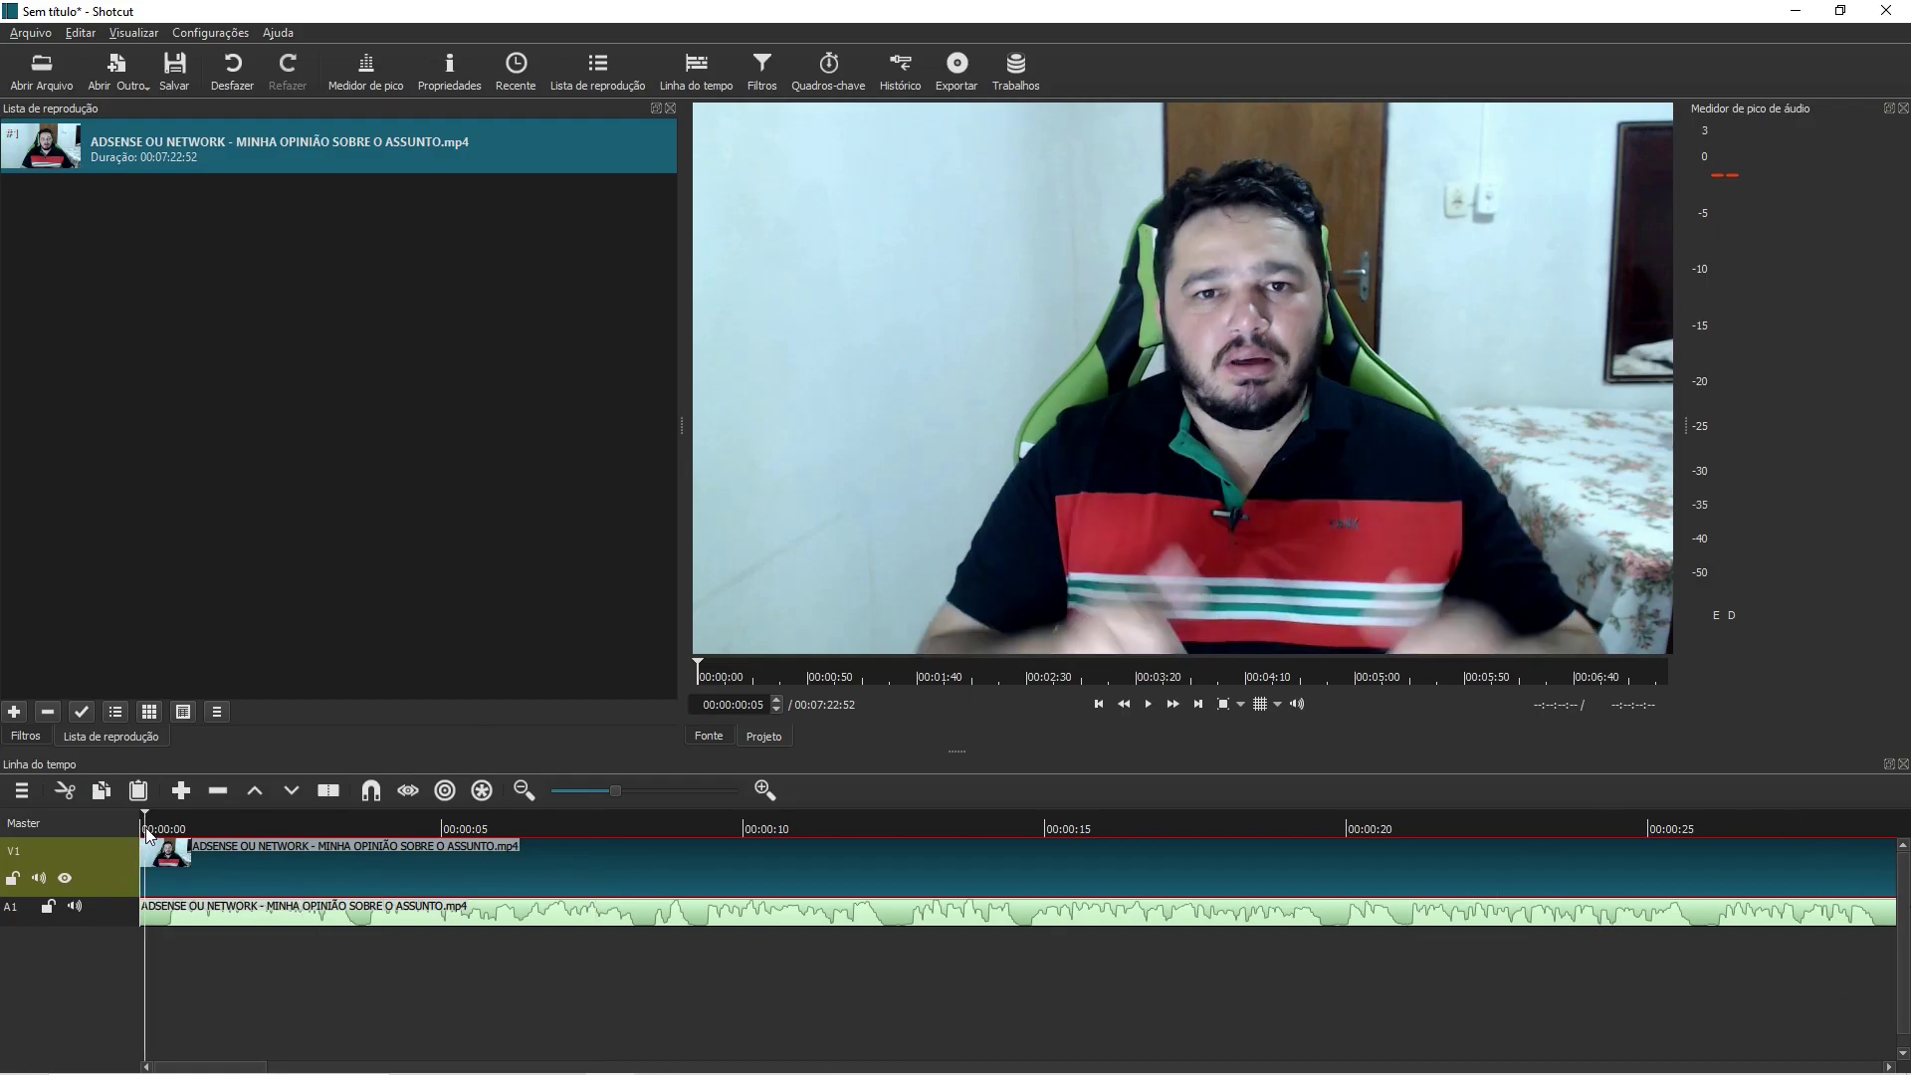
click(957, 69)
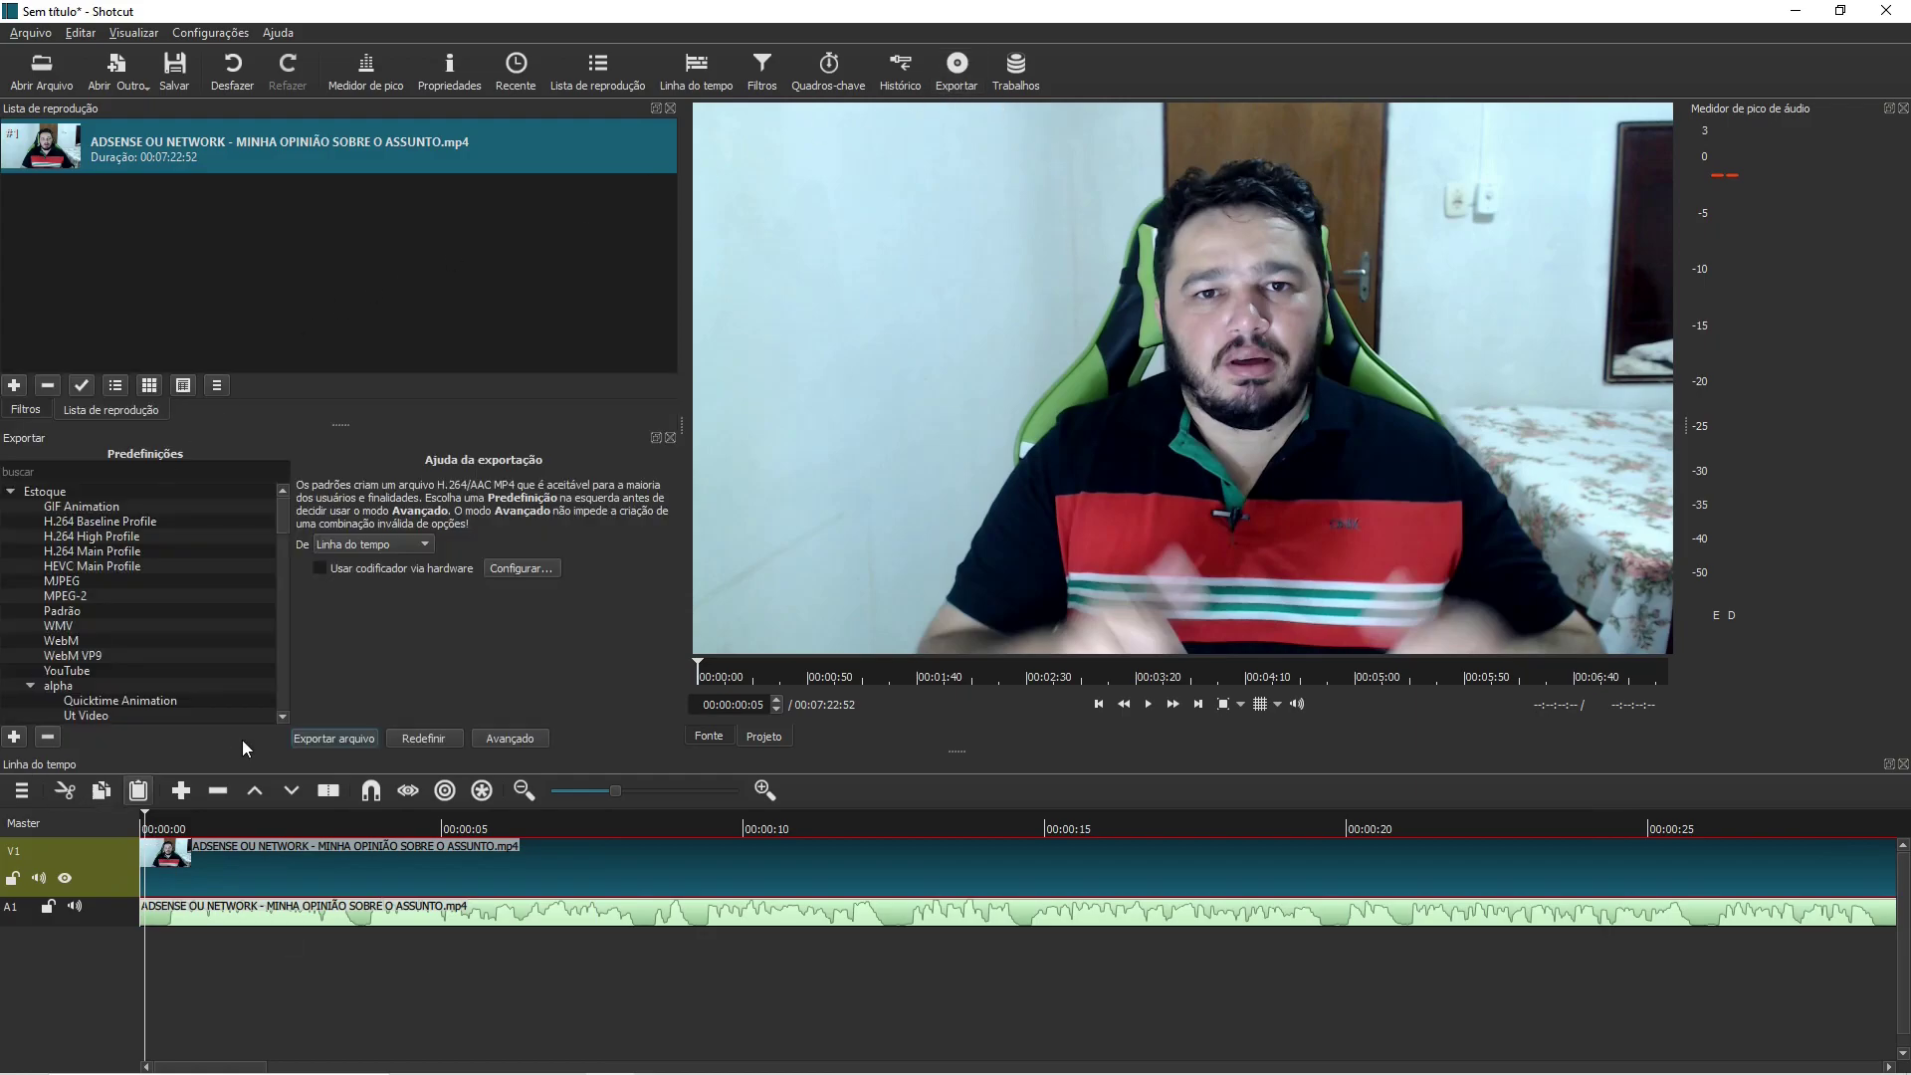
click(670, 438)
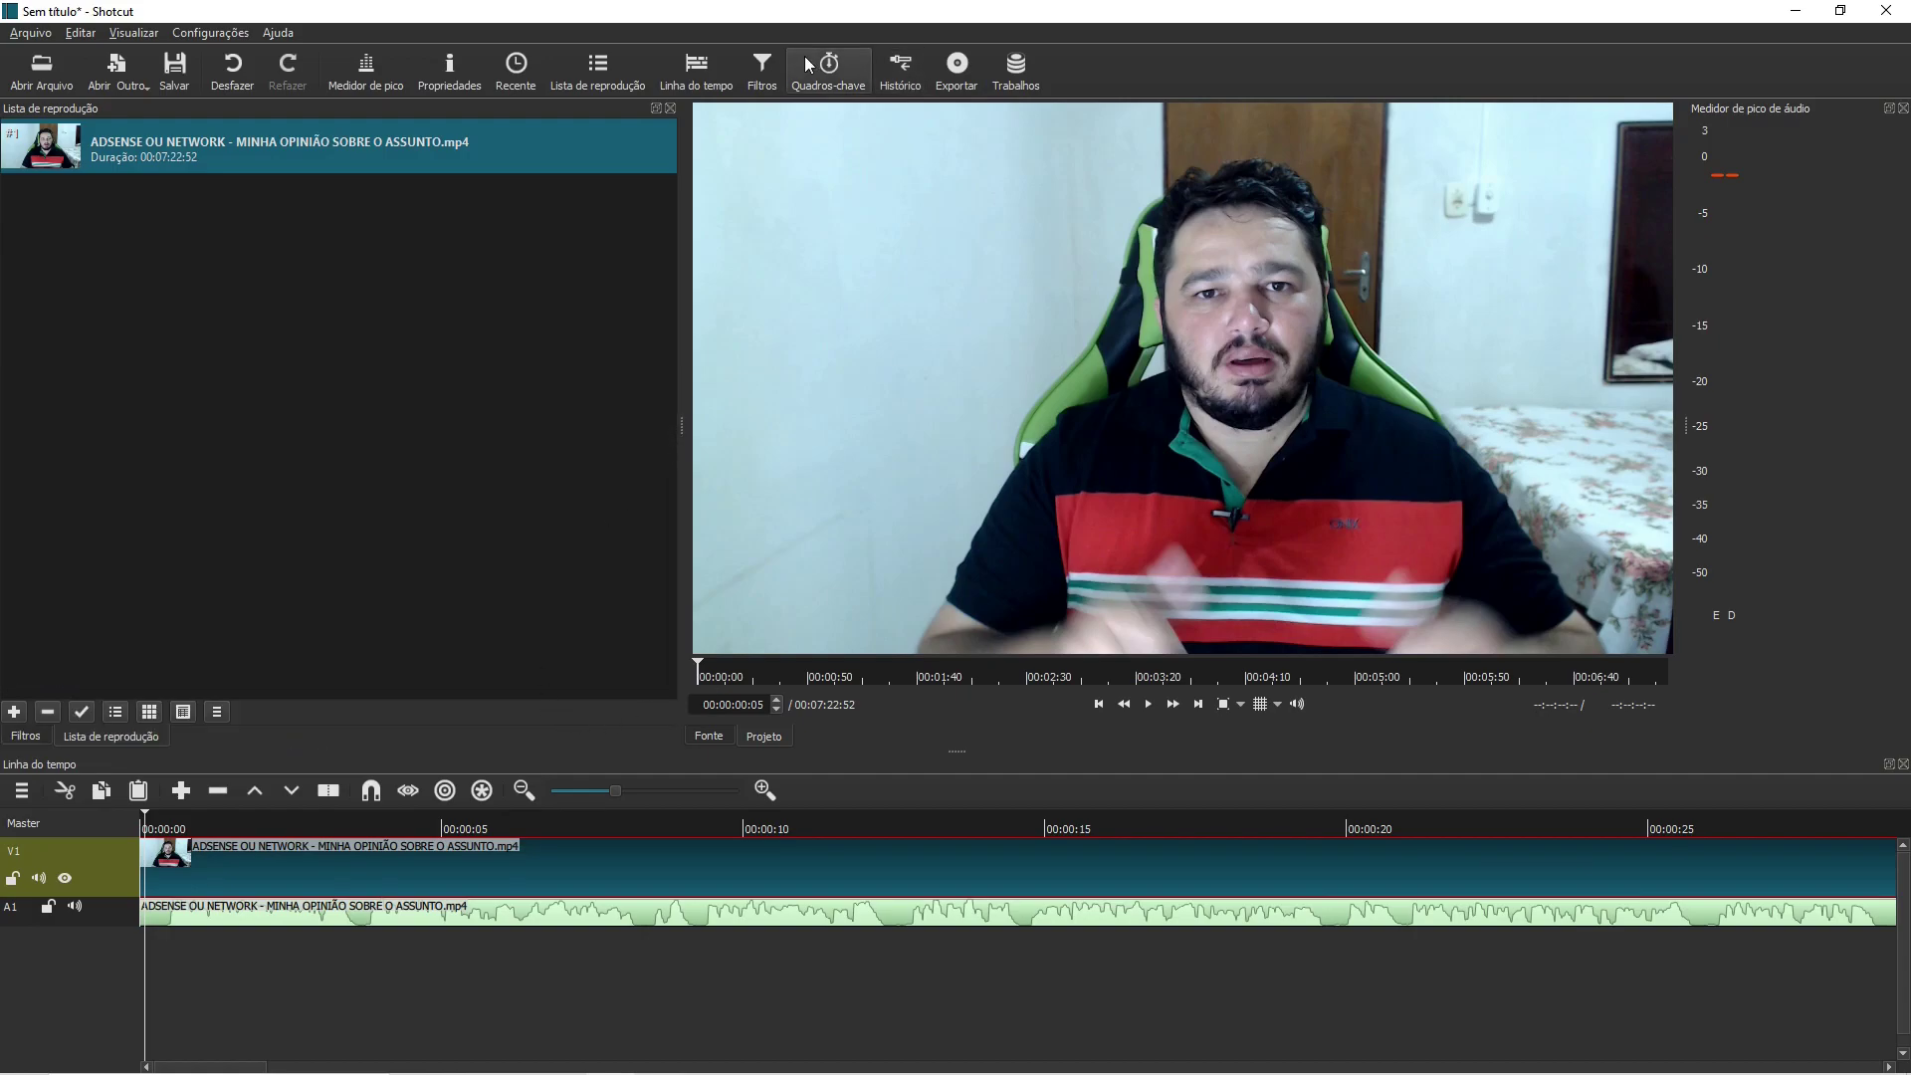
click(957, 70)
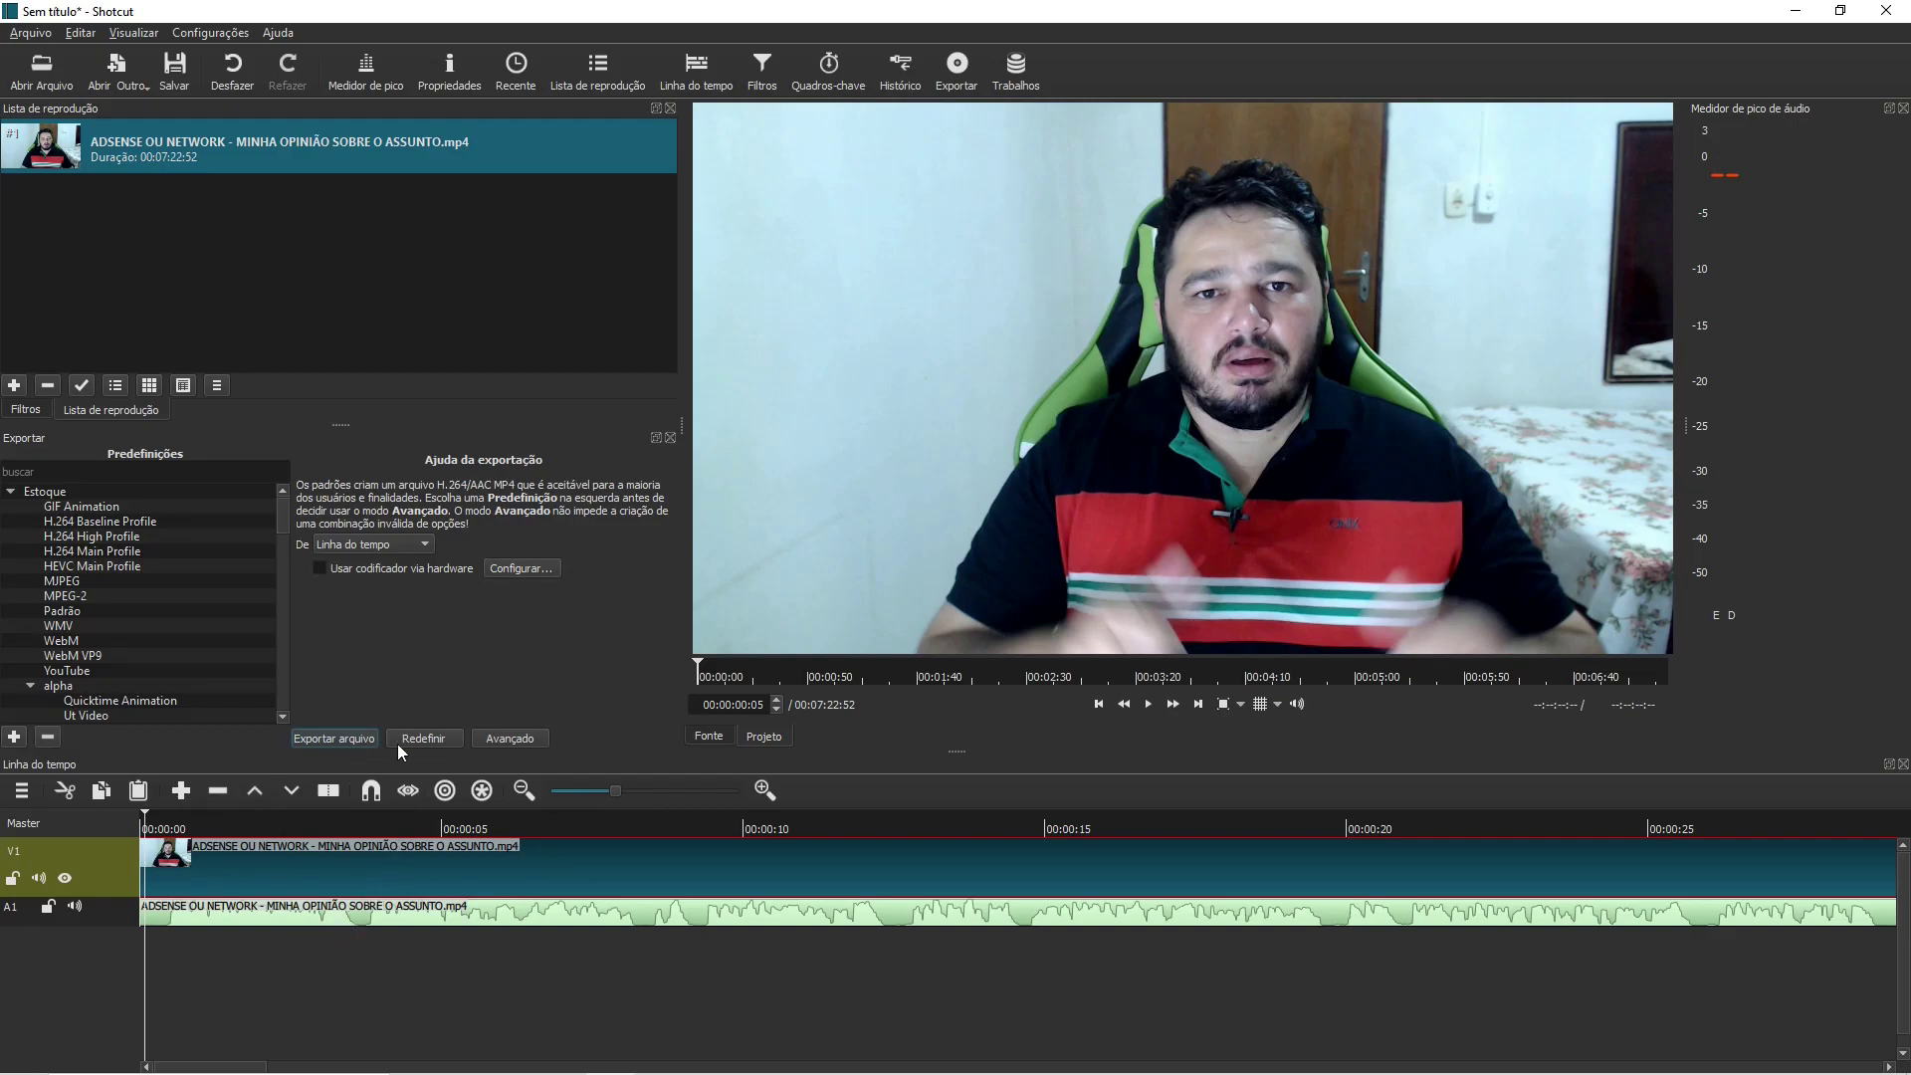
click(503, 738)
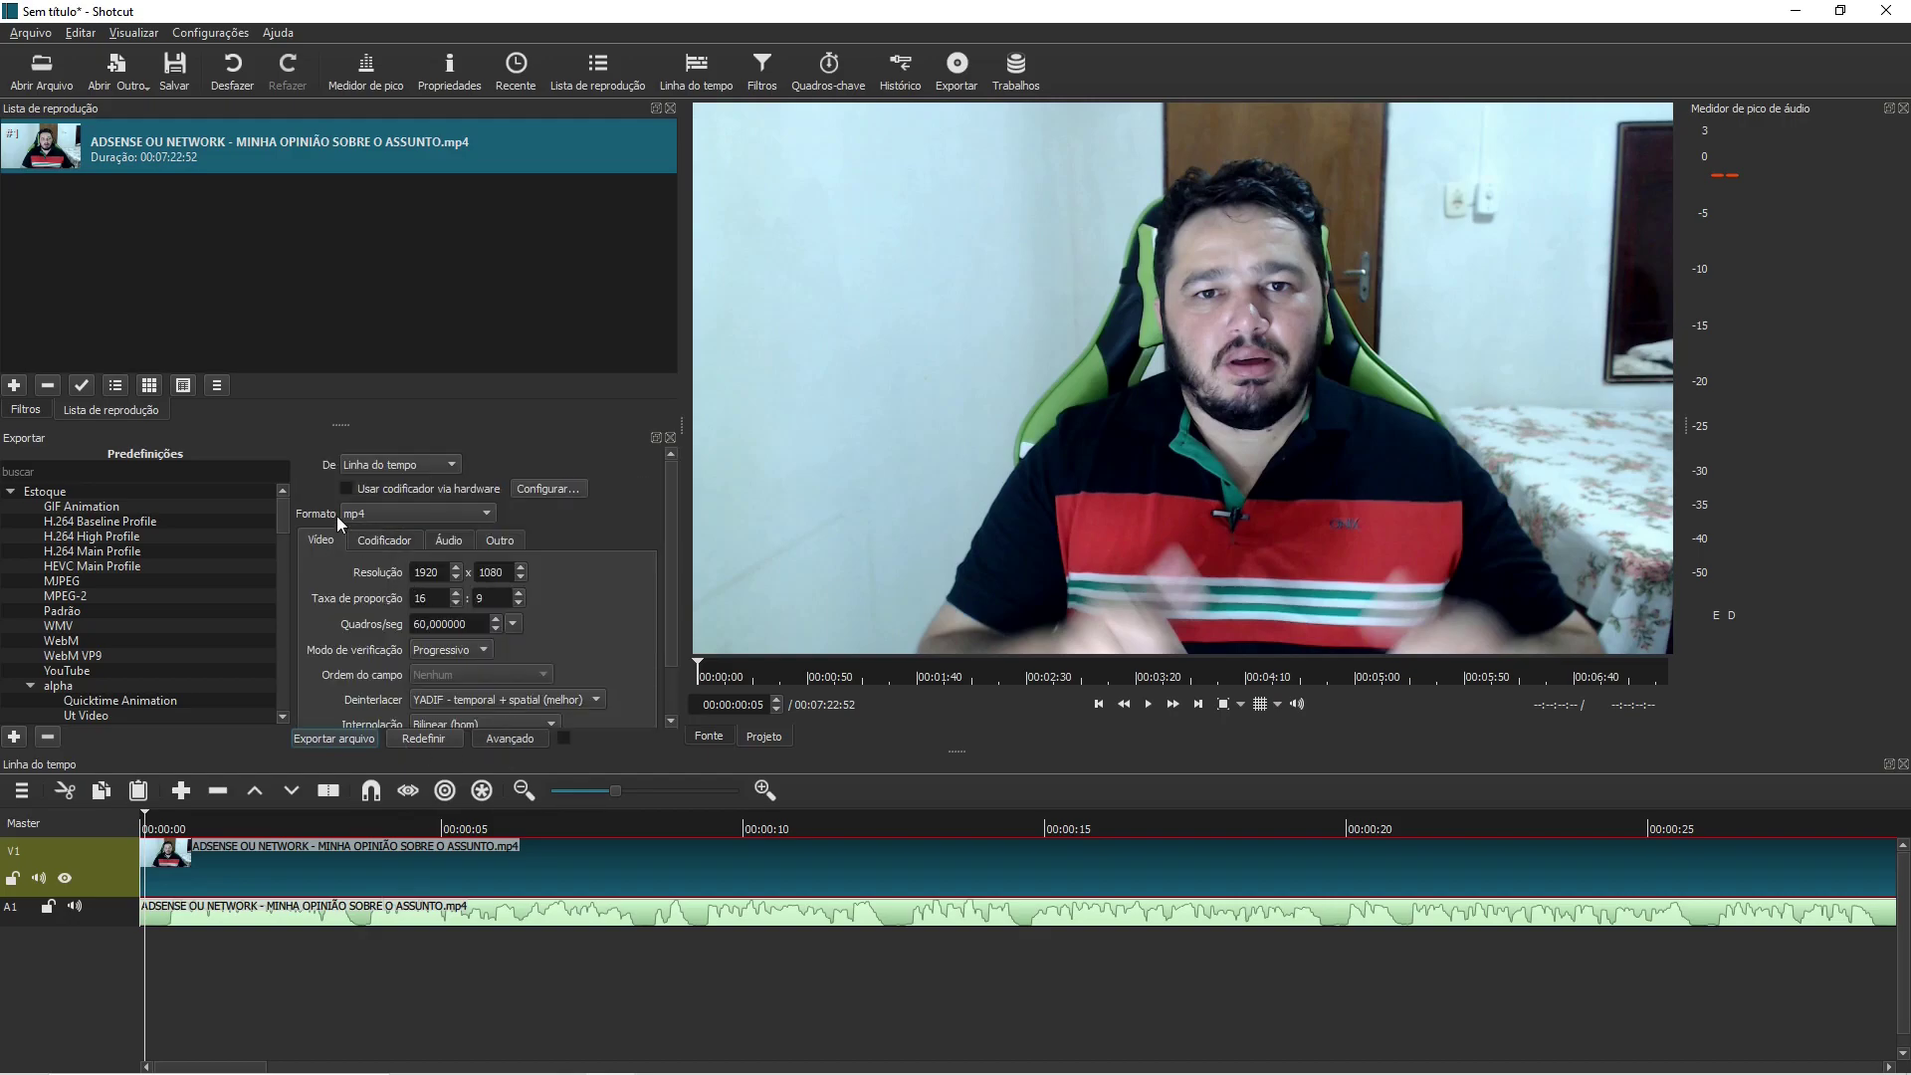
click(378, 512)
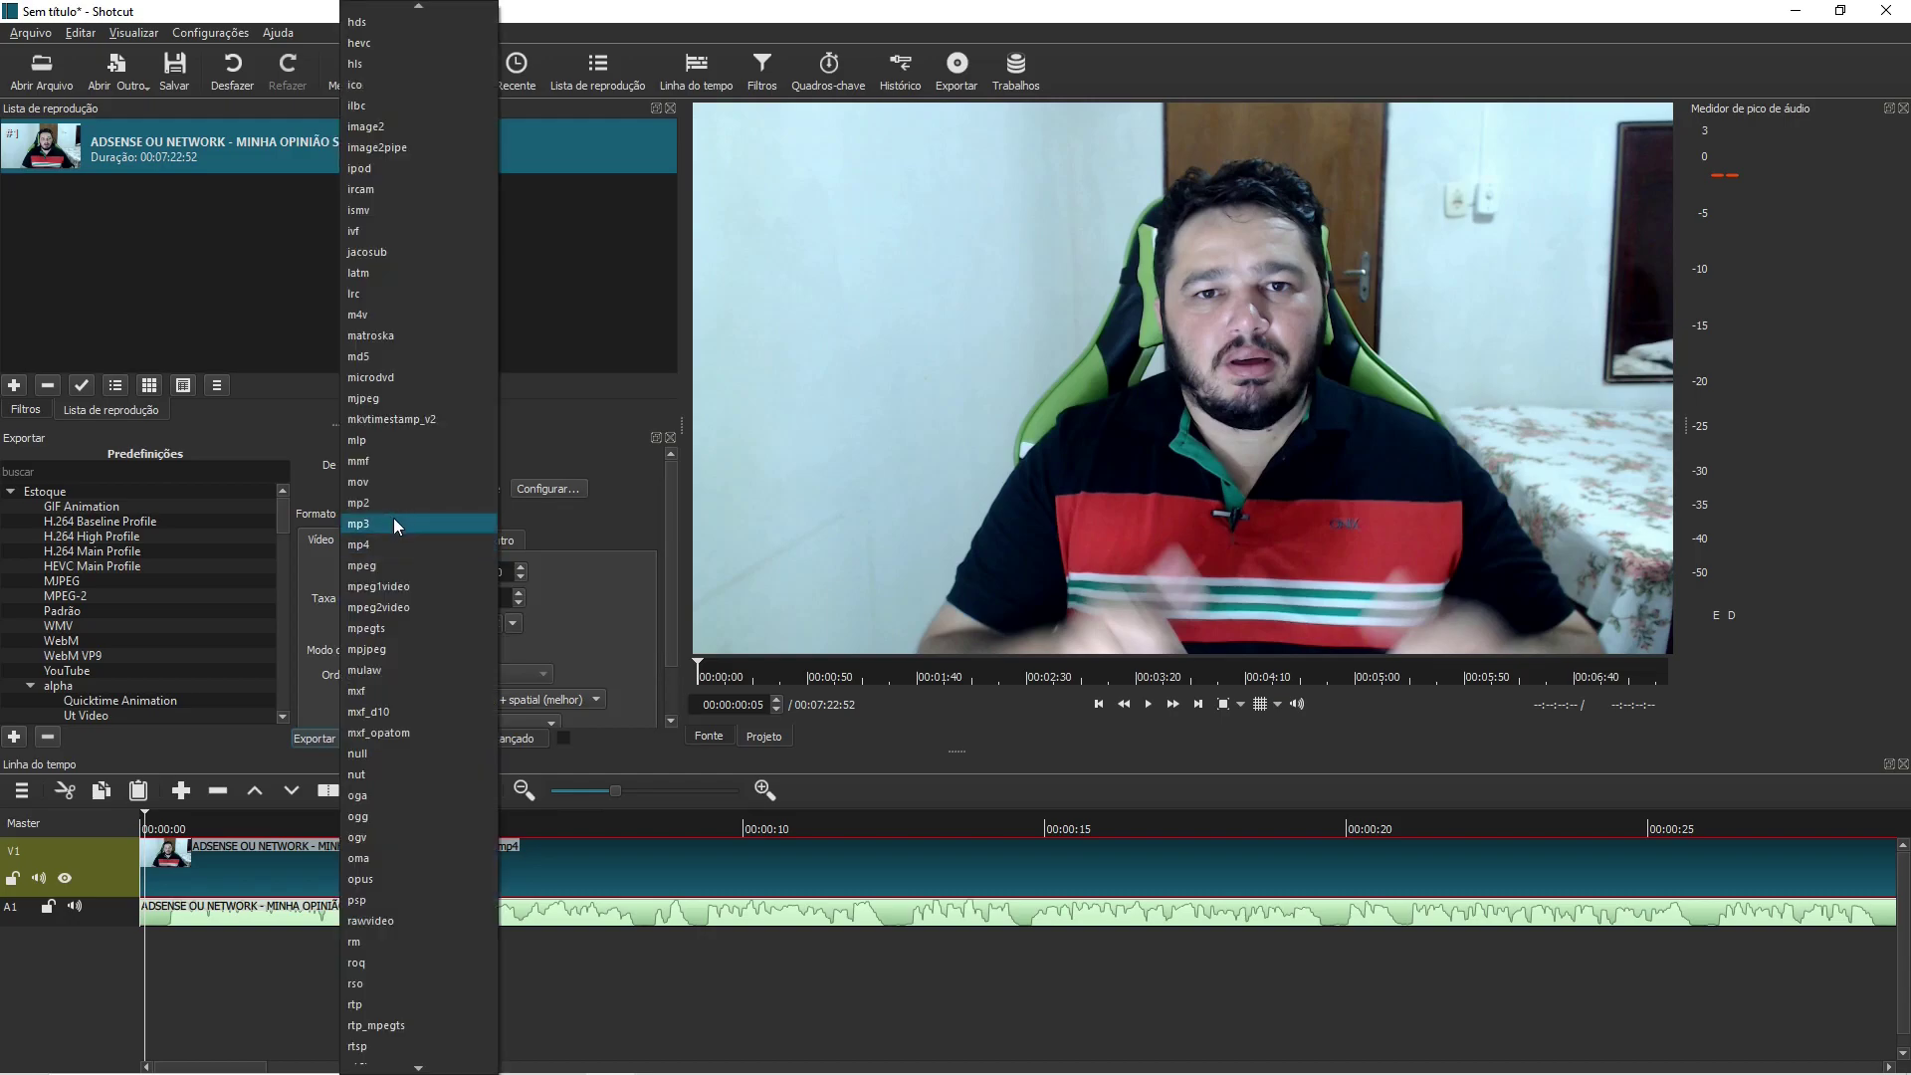
click(380, 546)
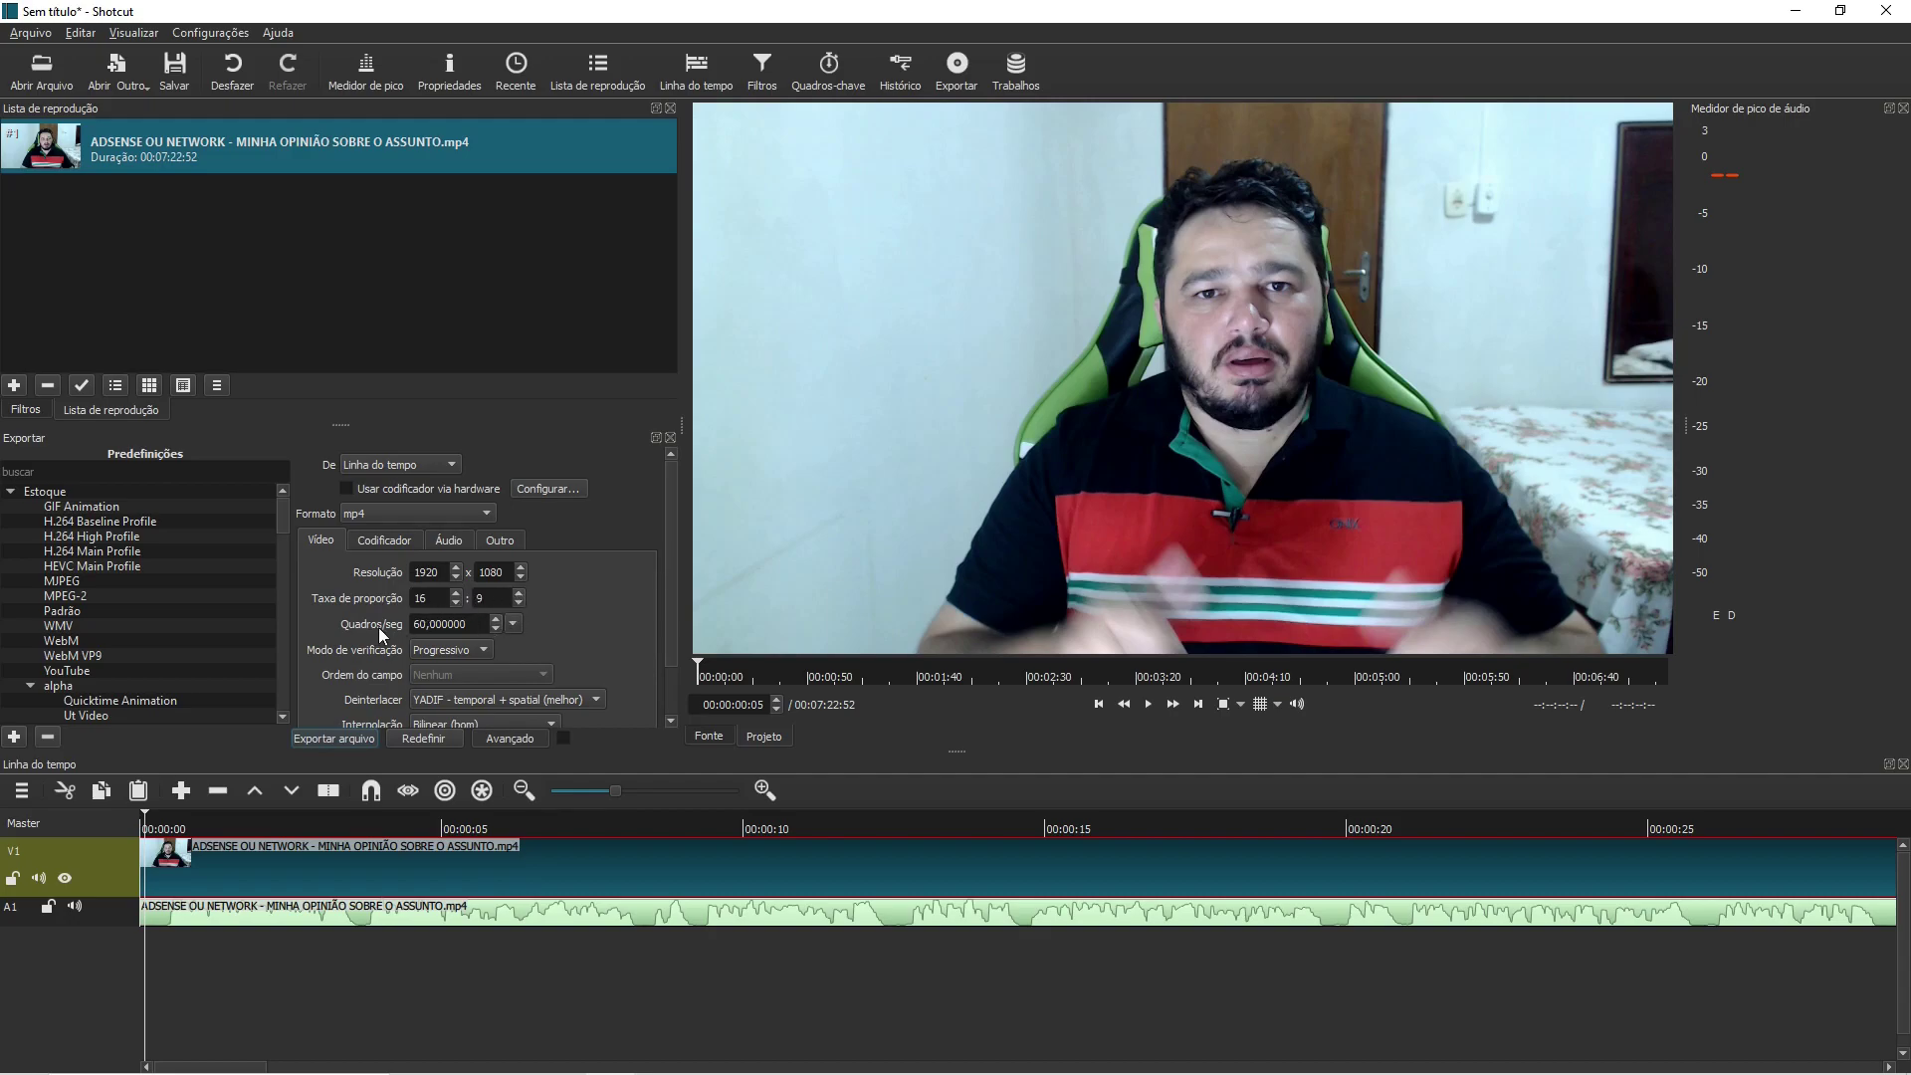
Check the scan mode (Modo de verificação) options for the export and set the video codec to h264_nvenc
click(476, 651)
click(512, 645)
click(390, 542)
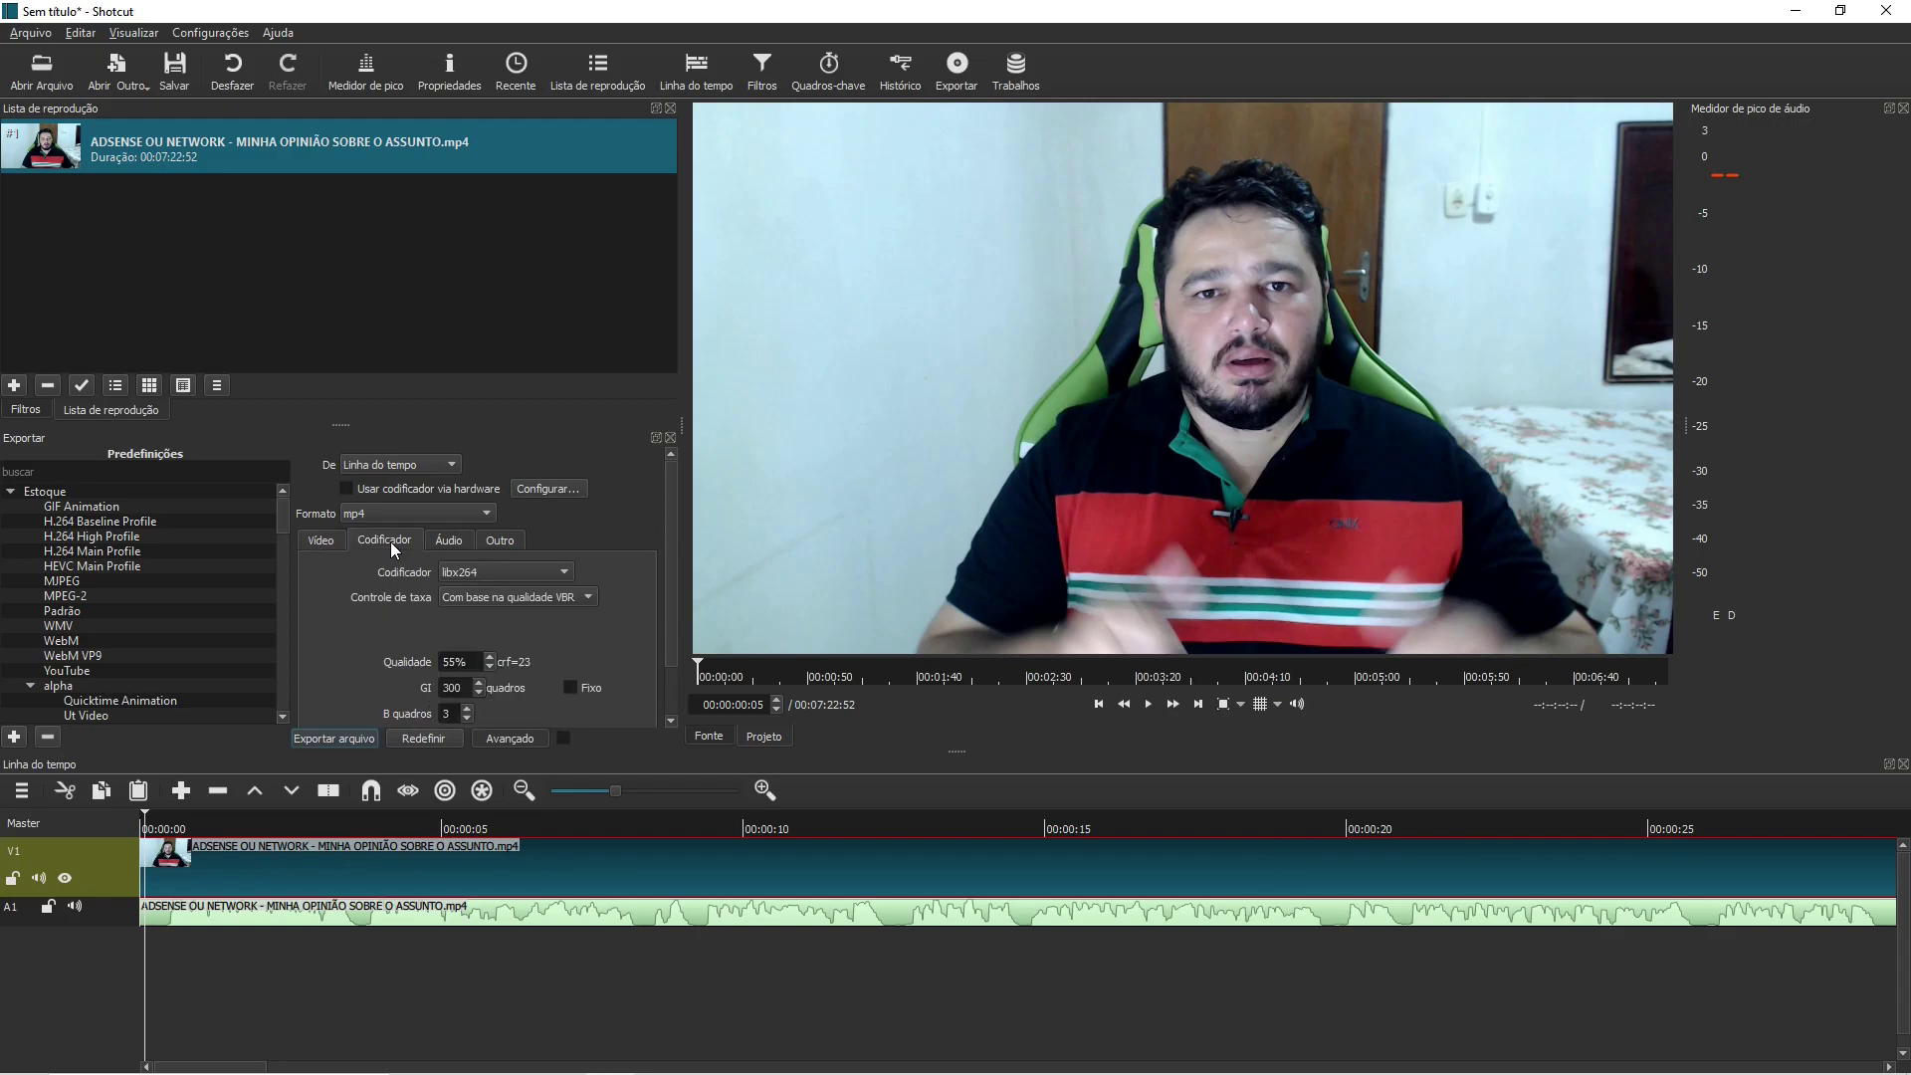
click(562, 574)
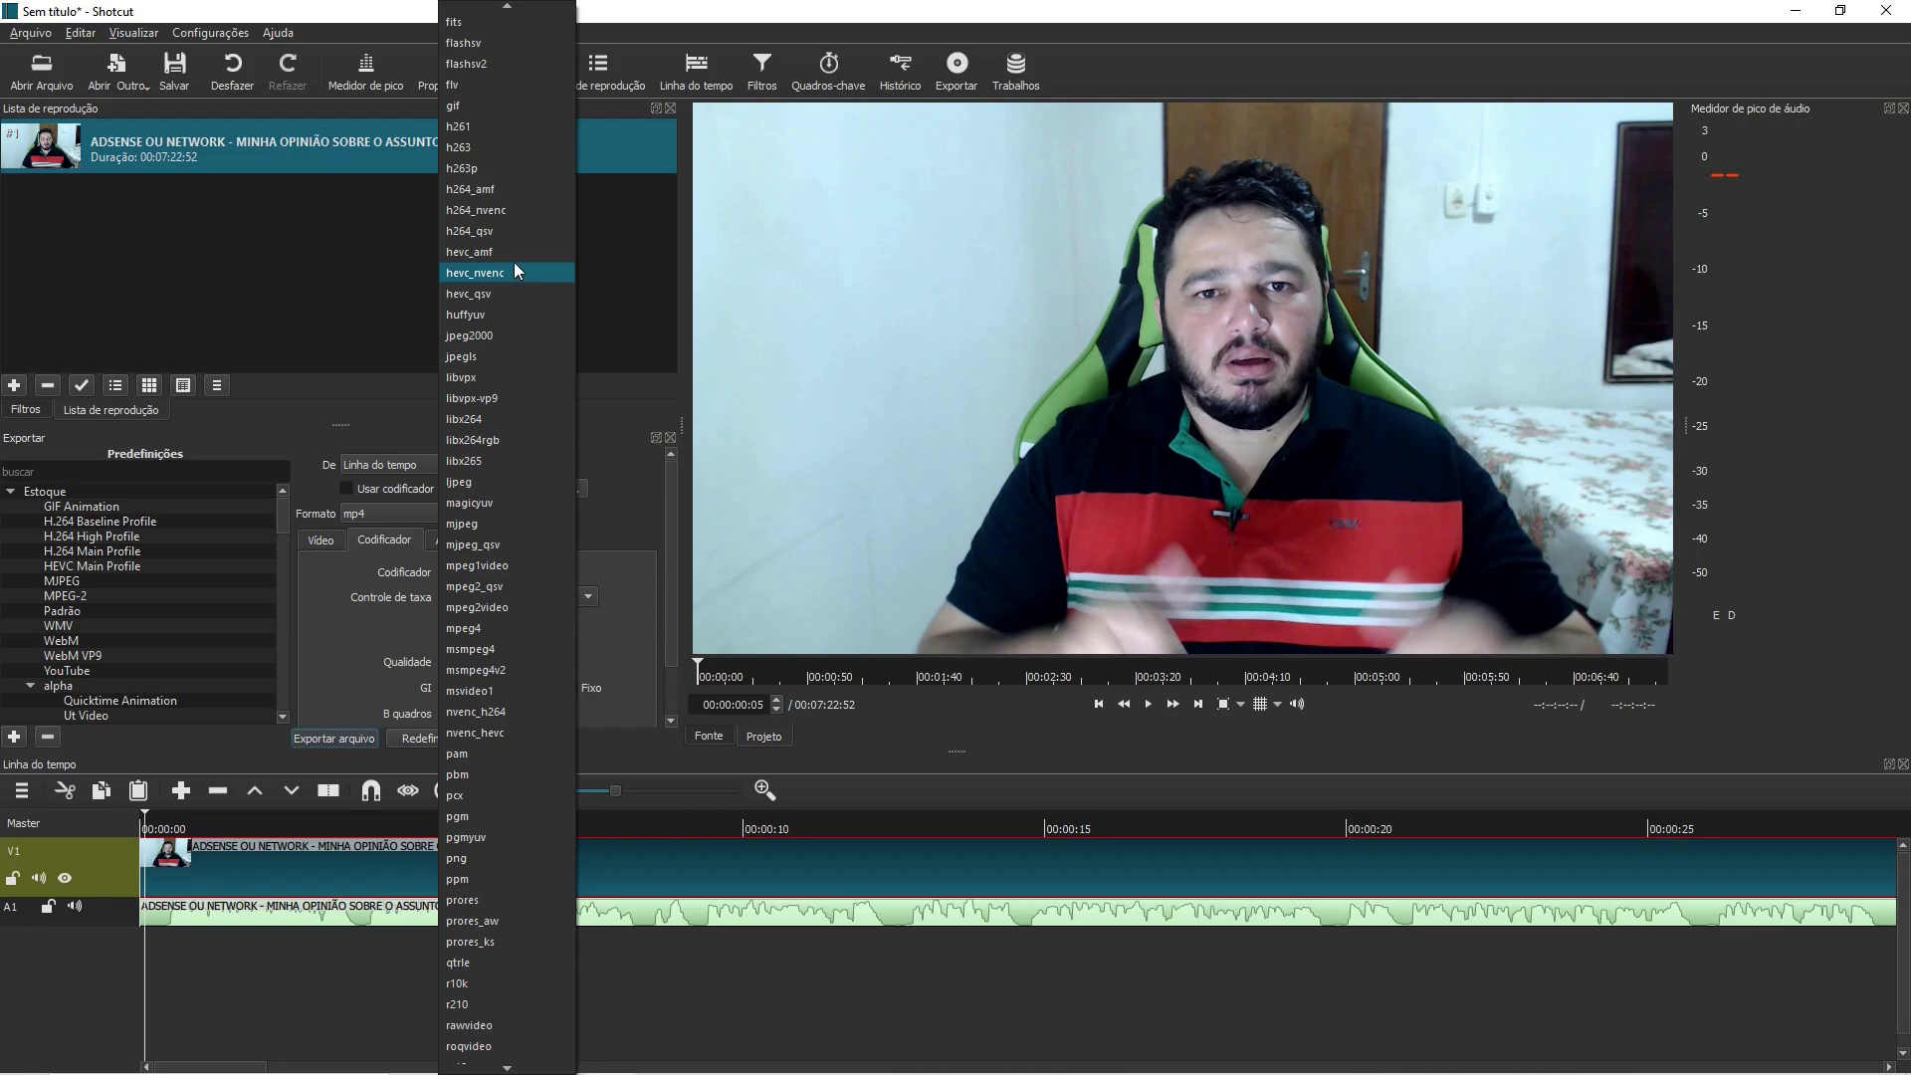
click(511, 211)
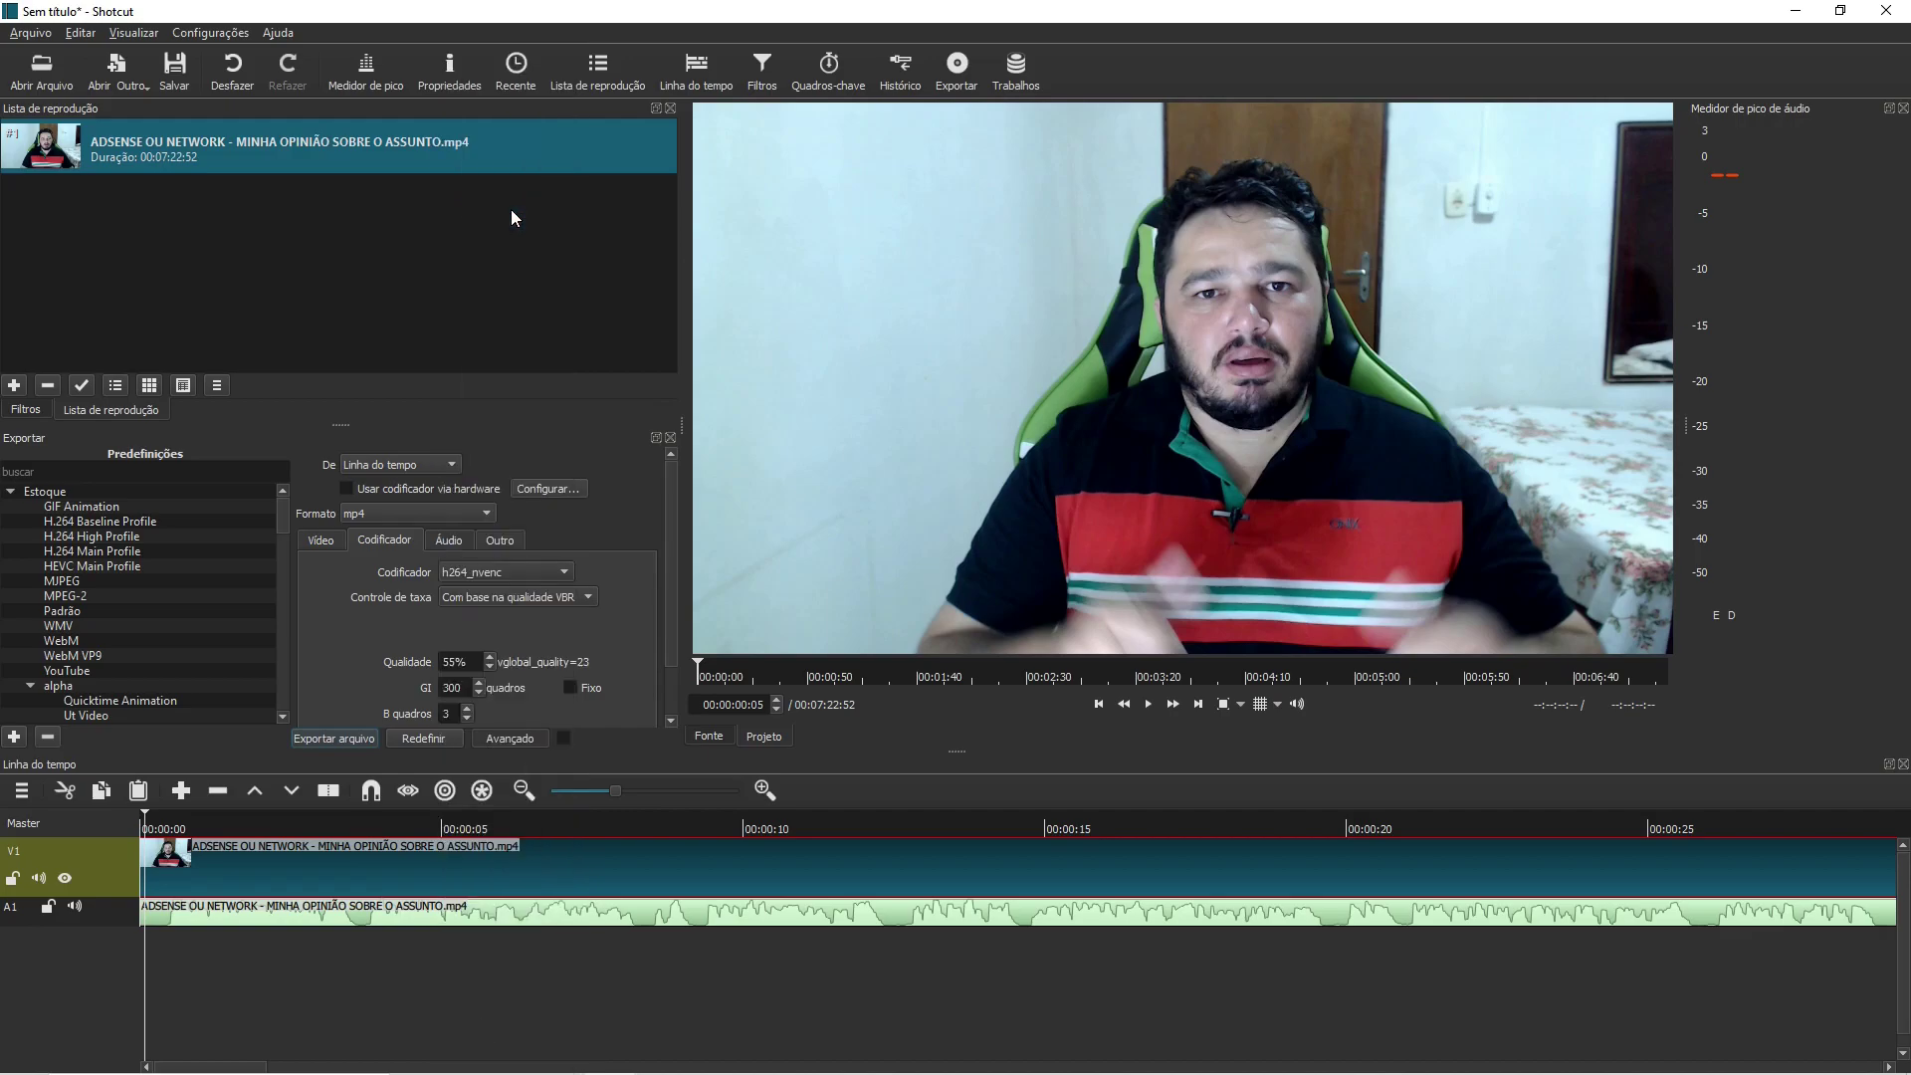
Examine the rate control options of the video codec and the channel options of the export's audio
click(554, 597)
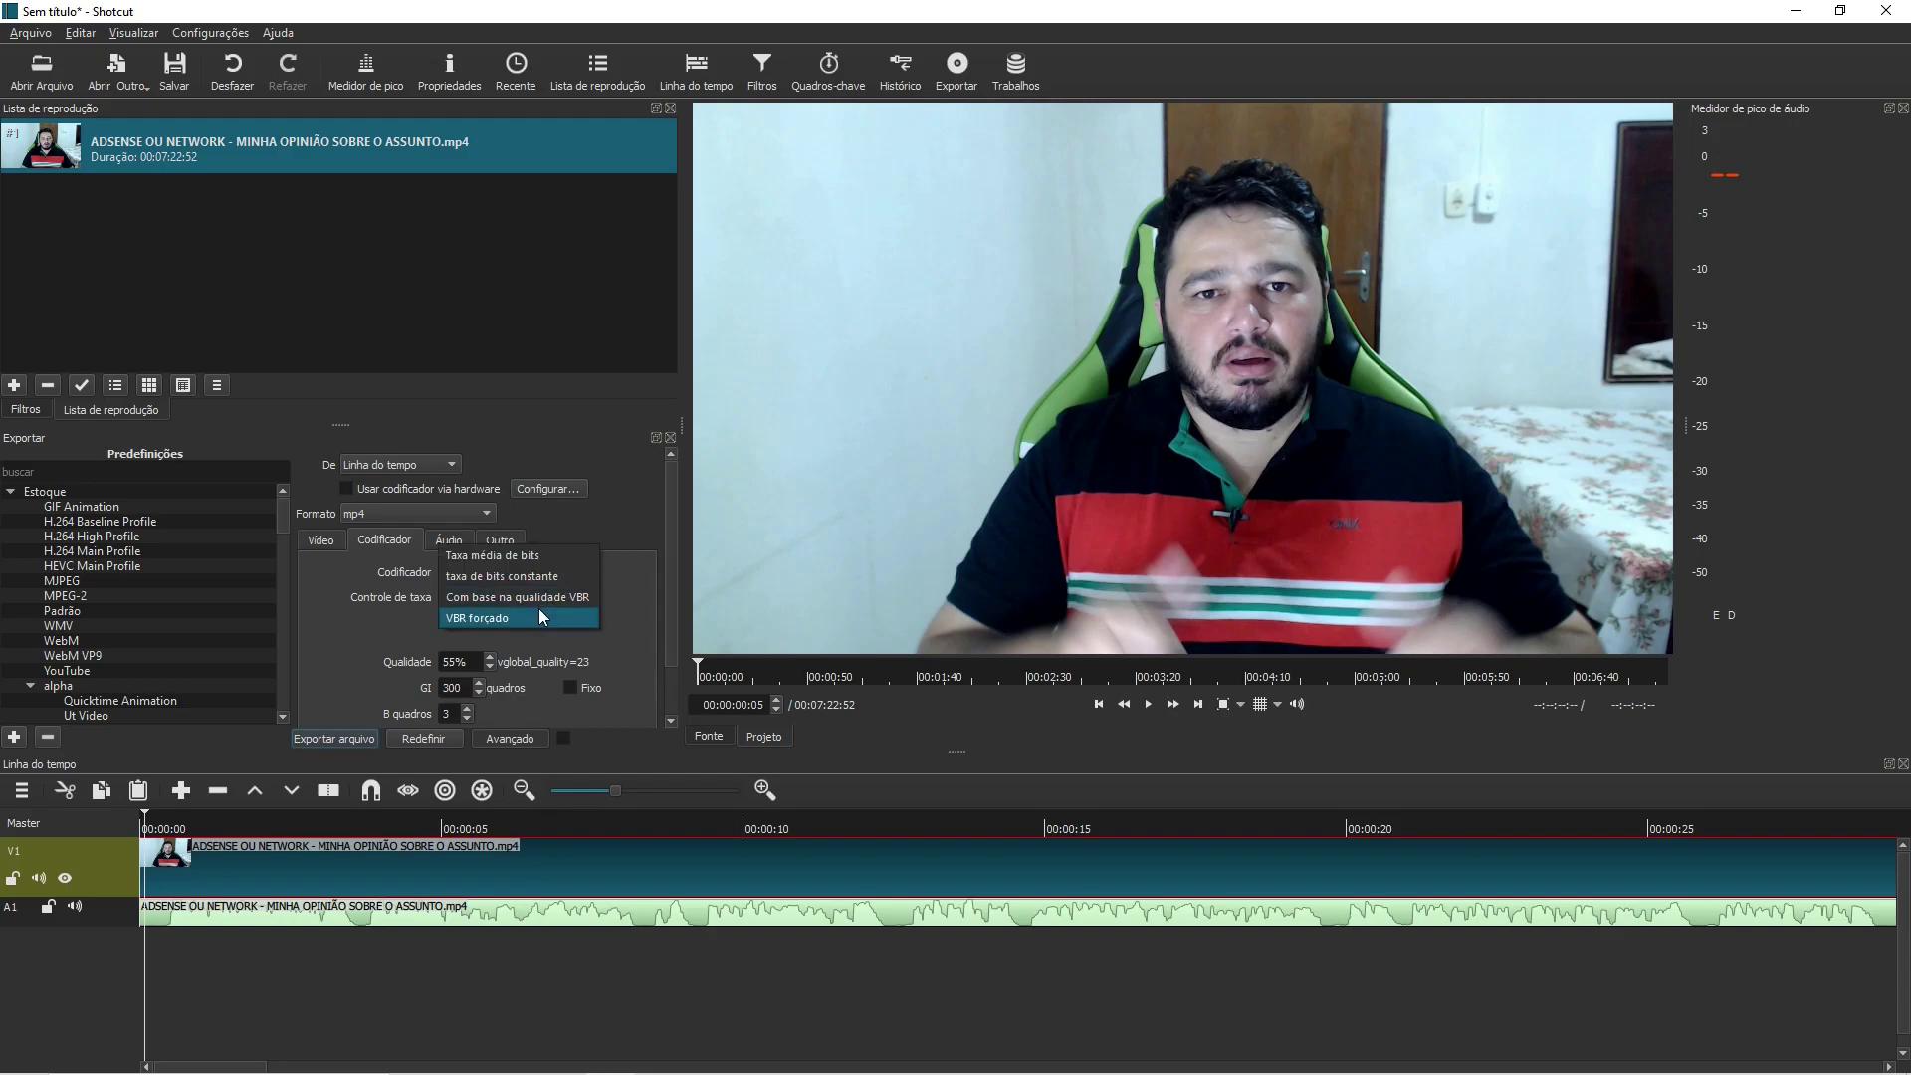
click(624, 593)
click(446, 540)
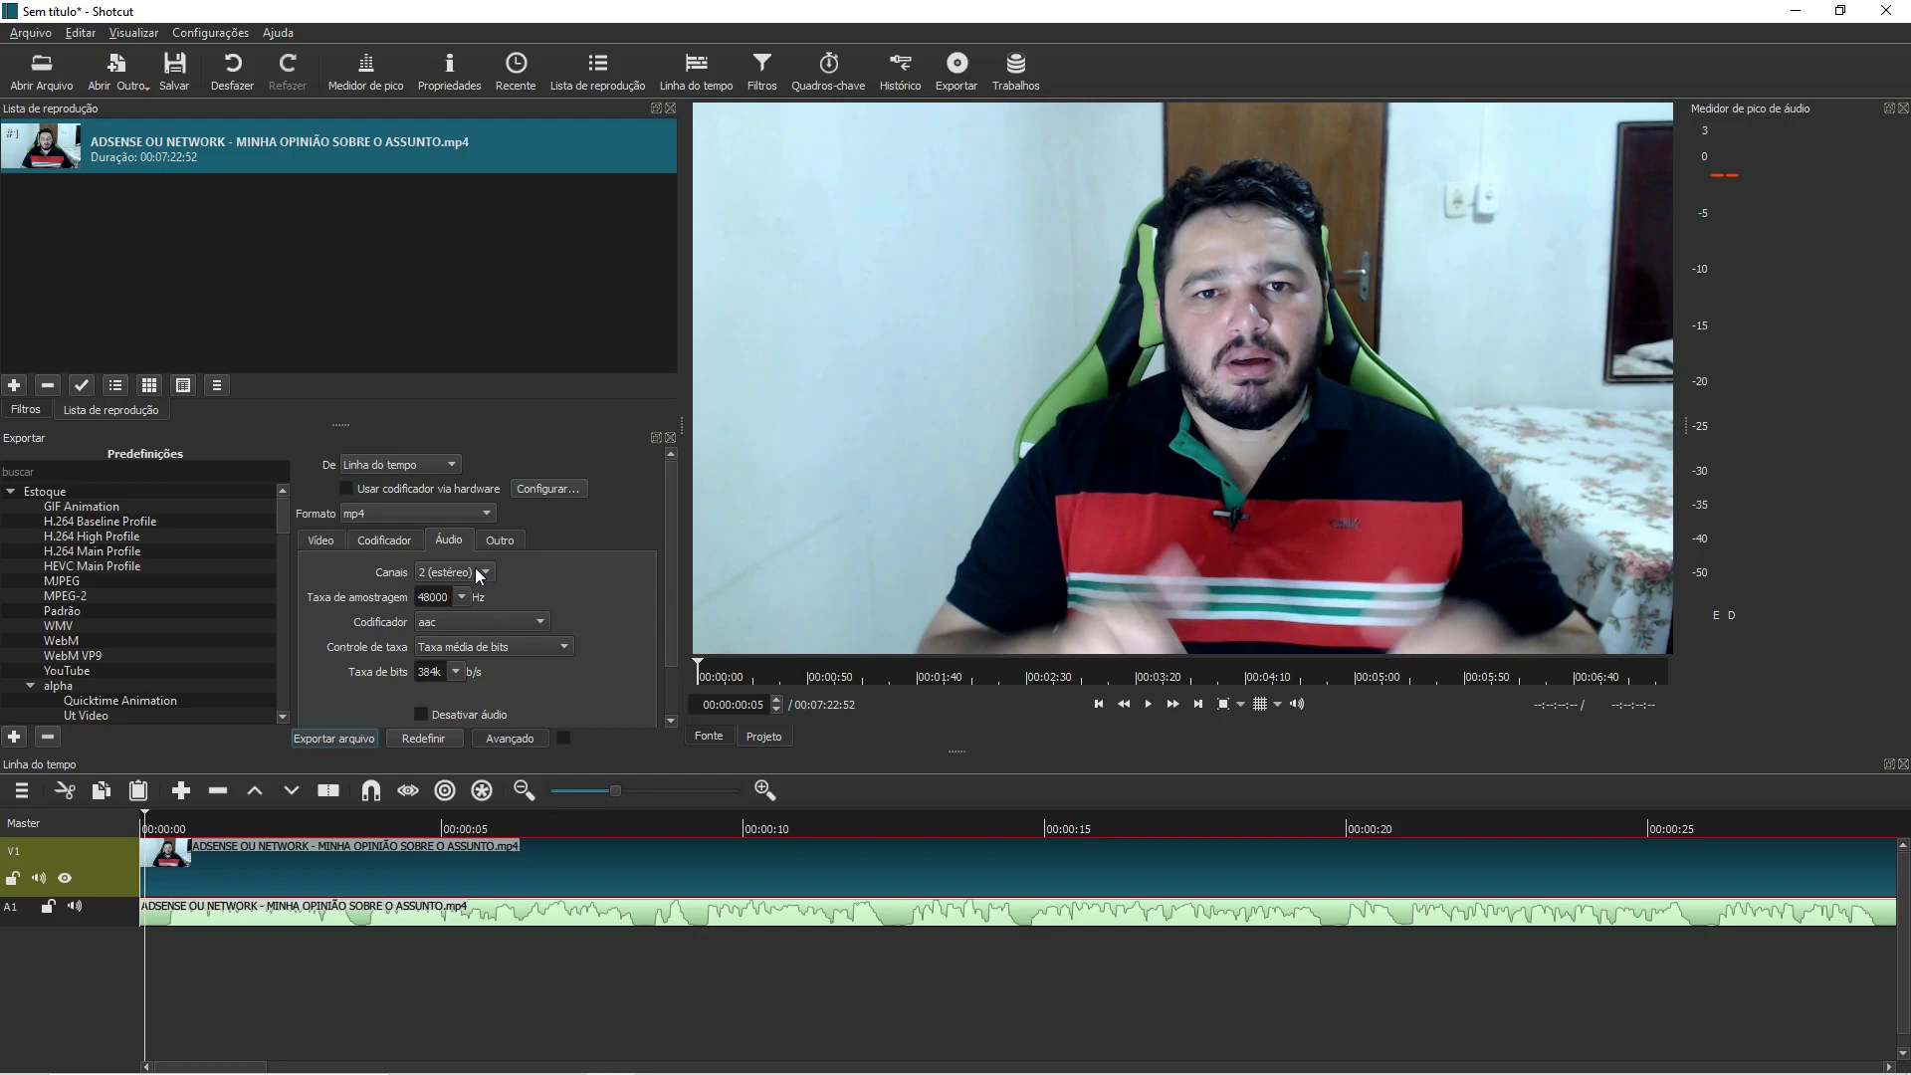
click(475, 571)
click(563, 595)
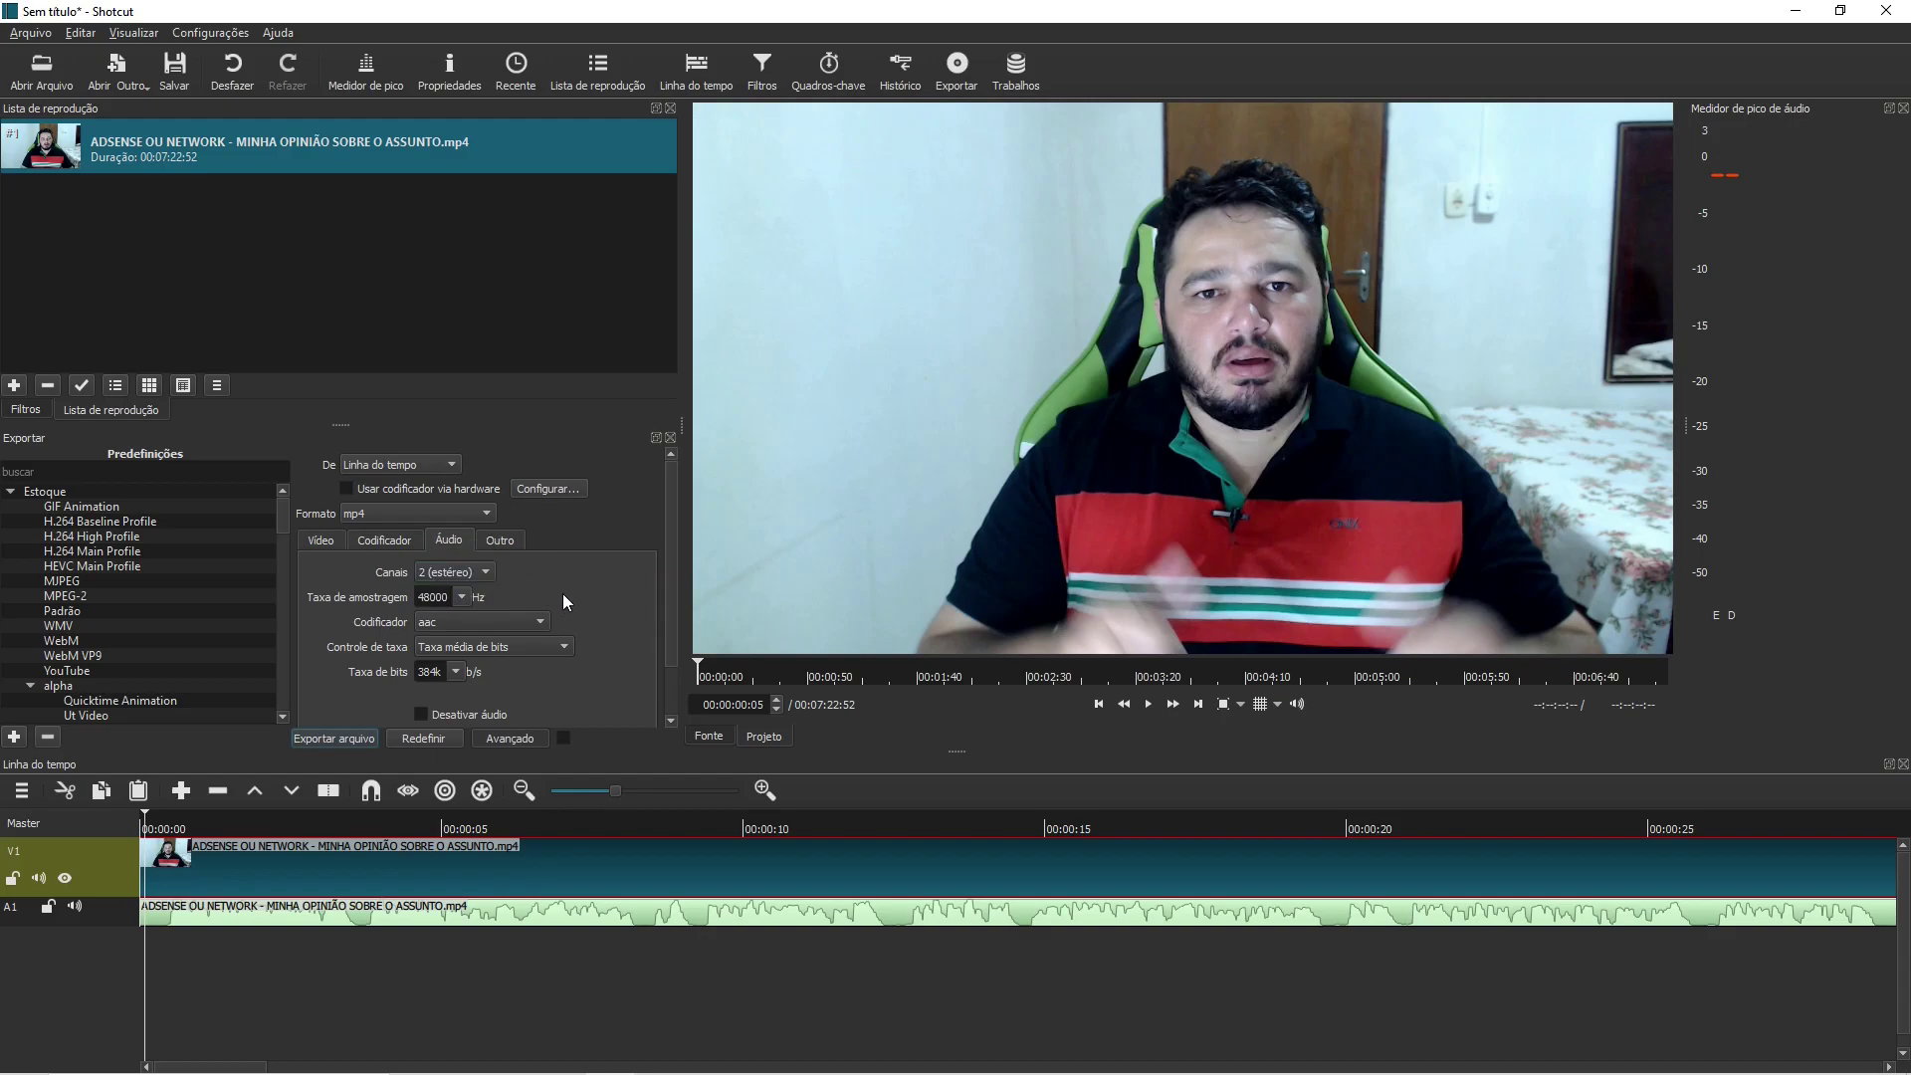
Export the timeline as an mp4 file named TESTE 1 in the Área de Trabalho folder
click(320, 541)
click(344, 739)
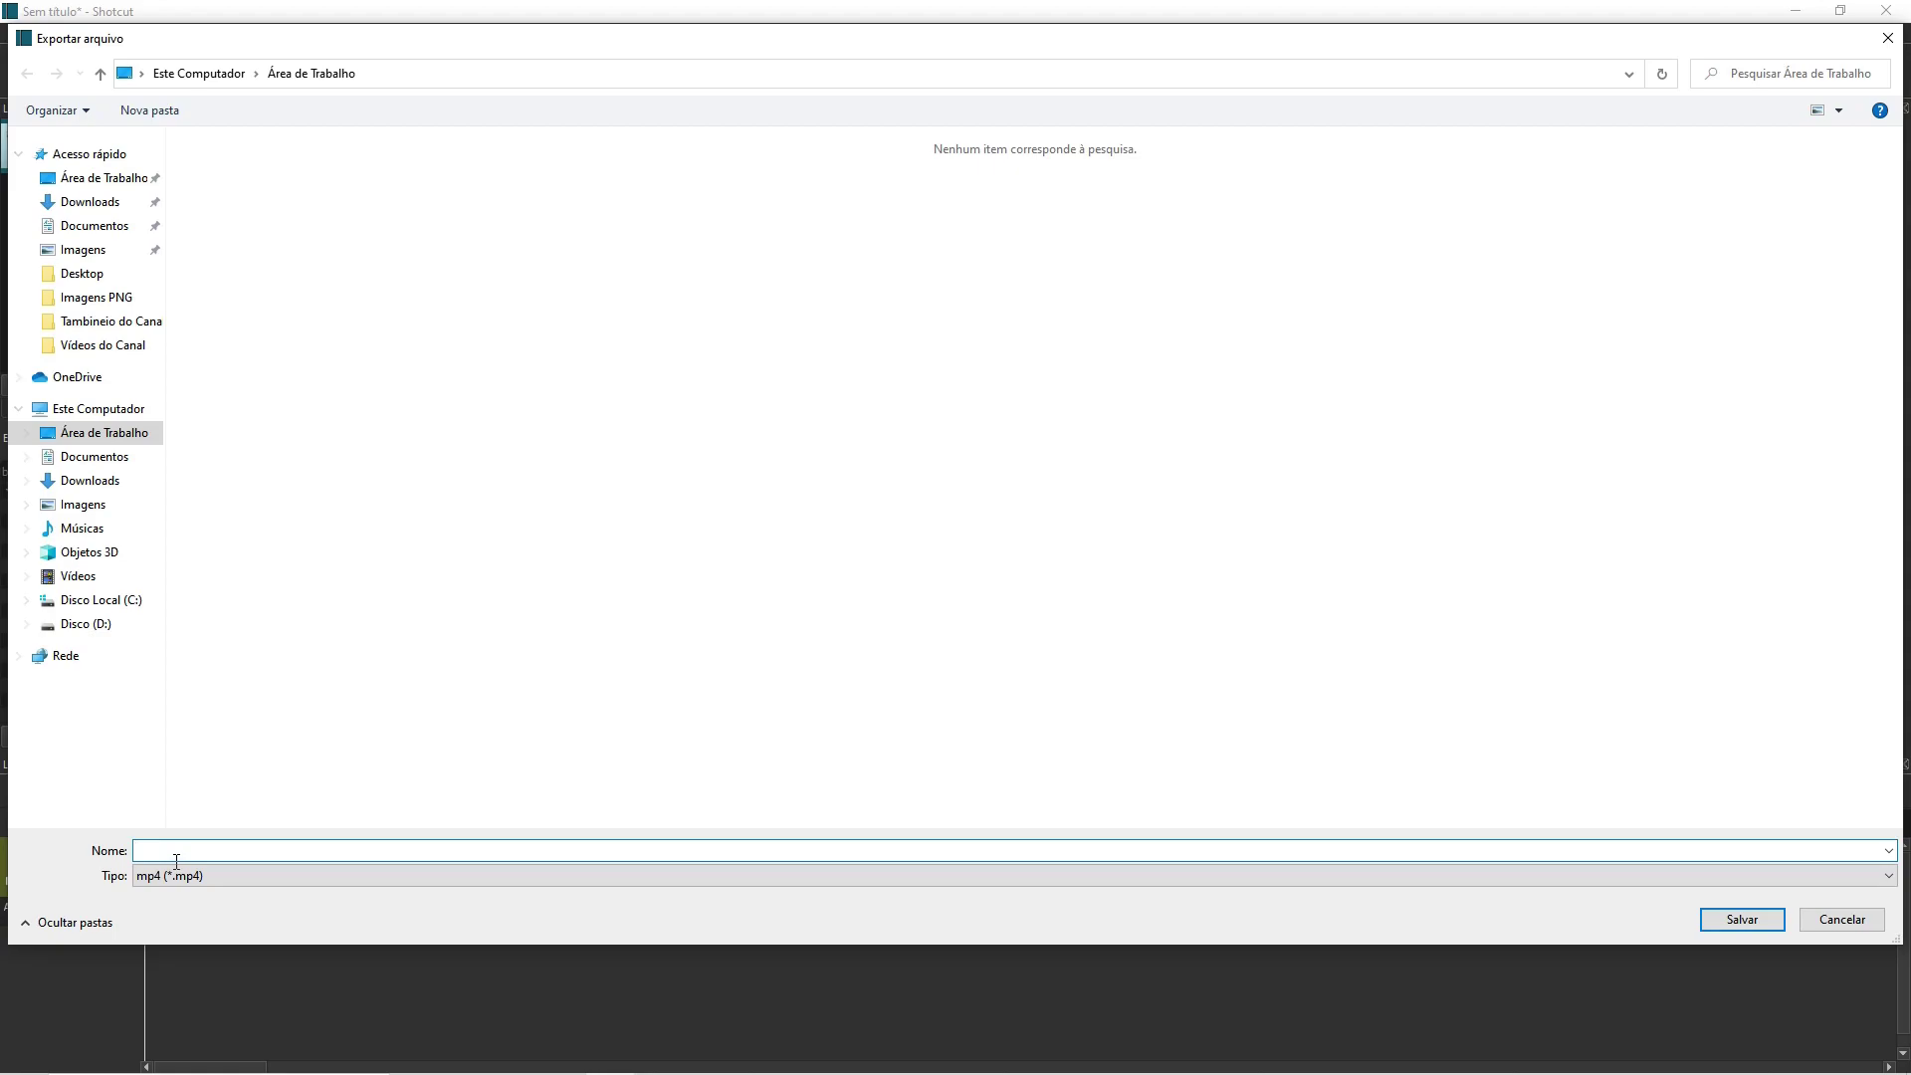
text(TESTE 1)
click(1742, 919)
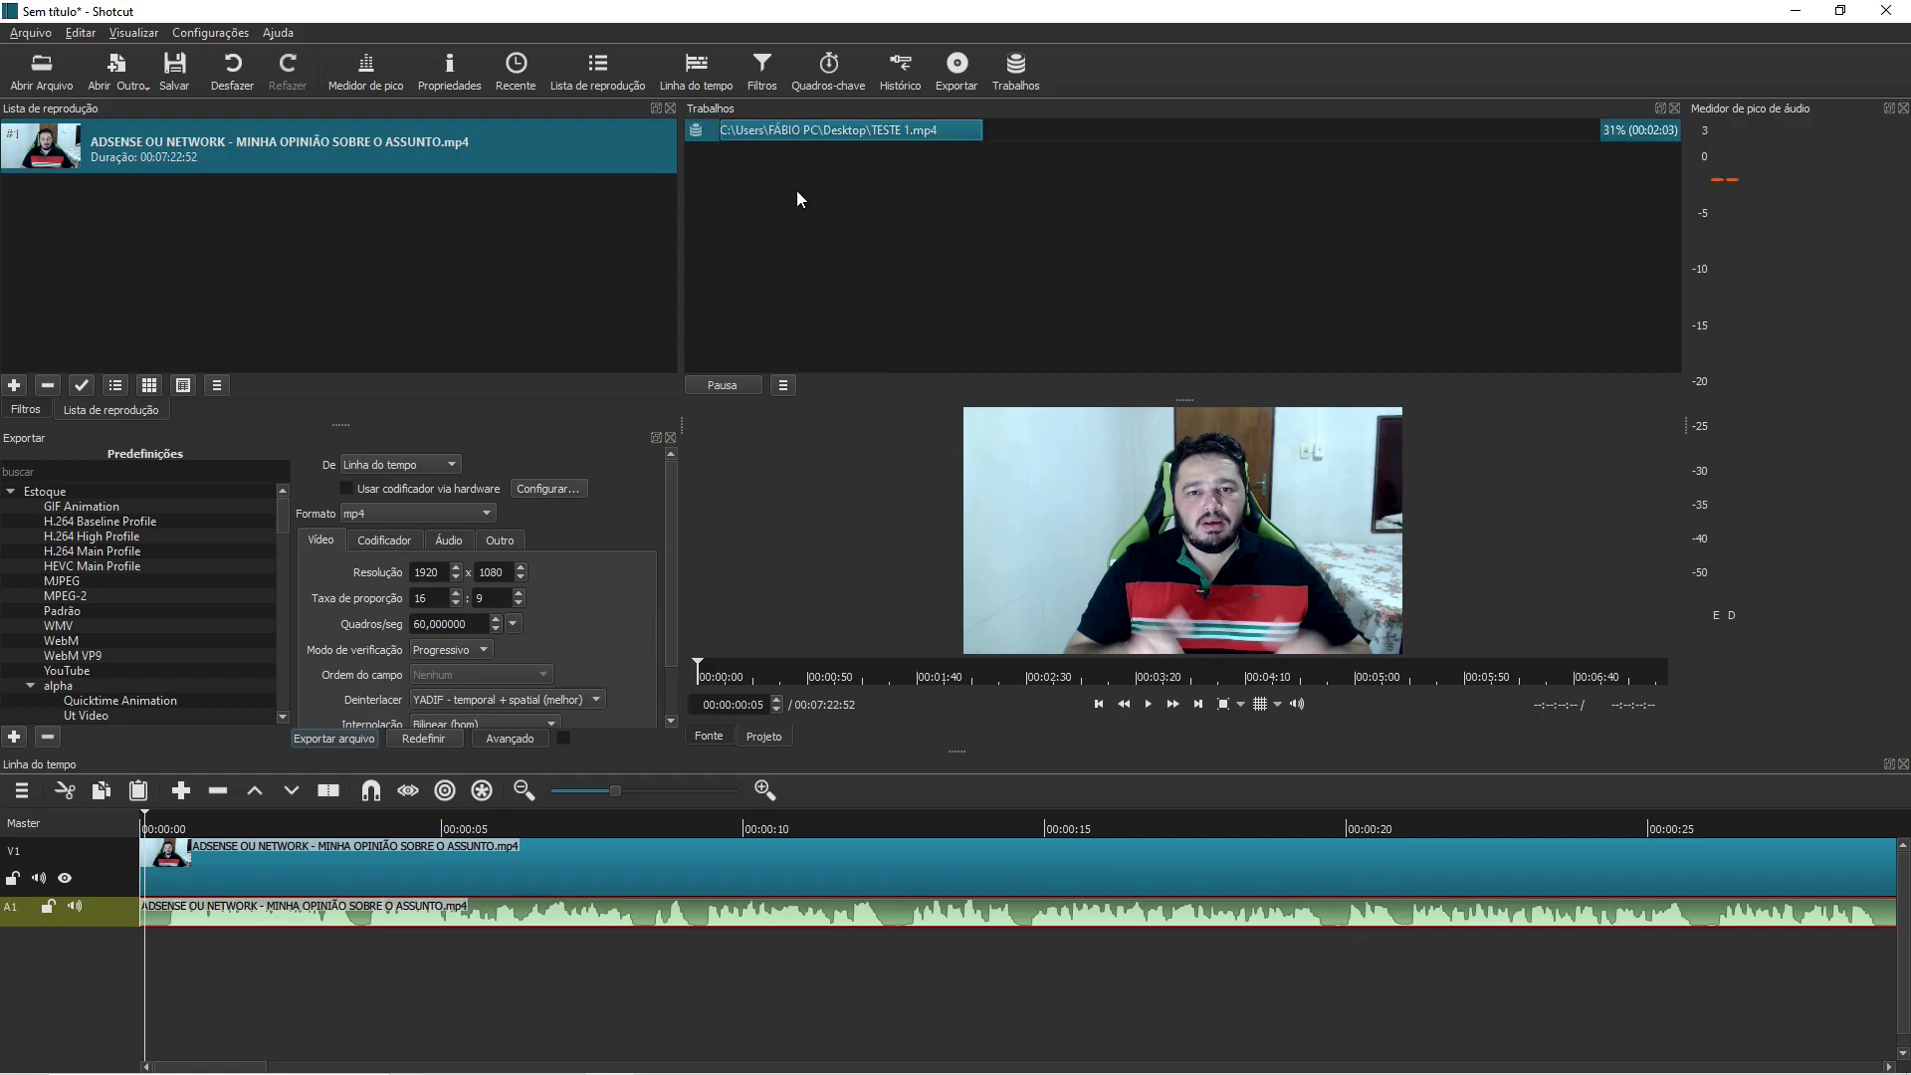
Stop the running TESTE 1.mp4 export job and remove it from the jobs list
right_click(823, 128)
click(856, 123)
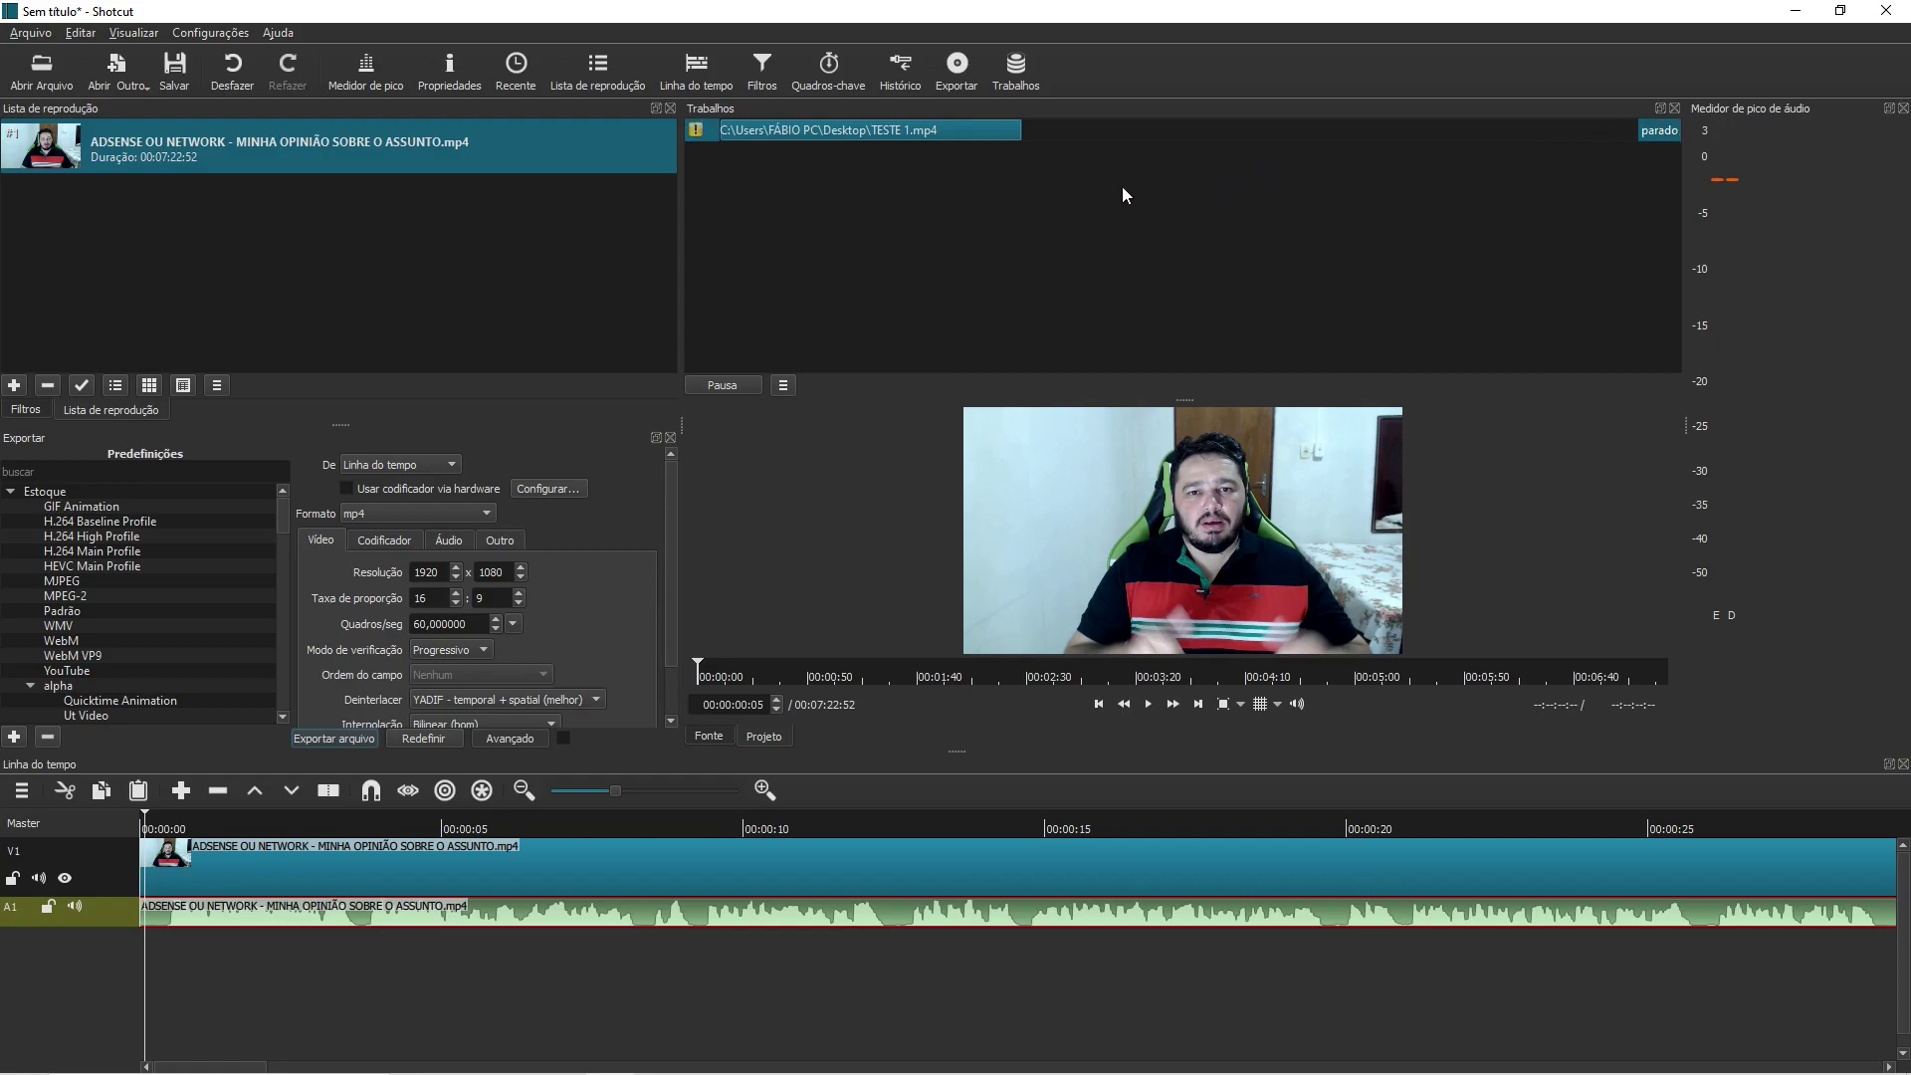
right_click(946, 127)
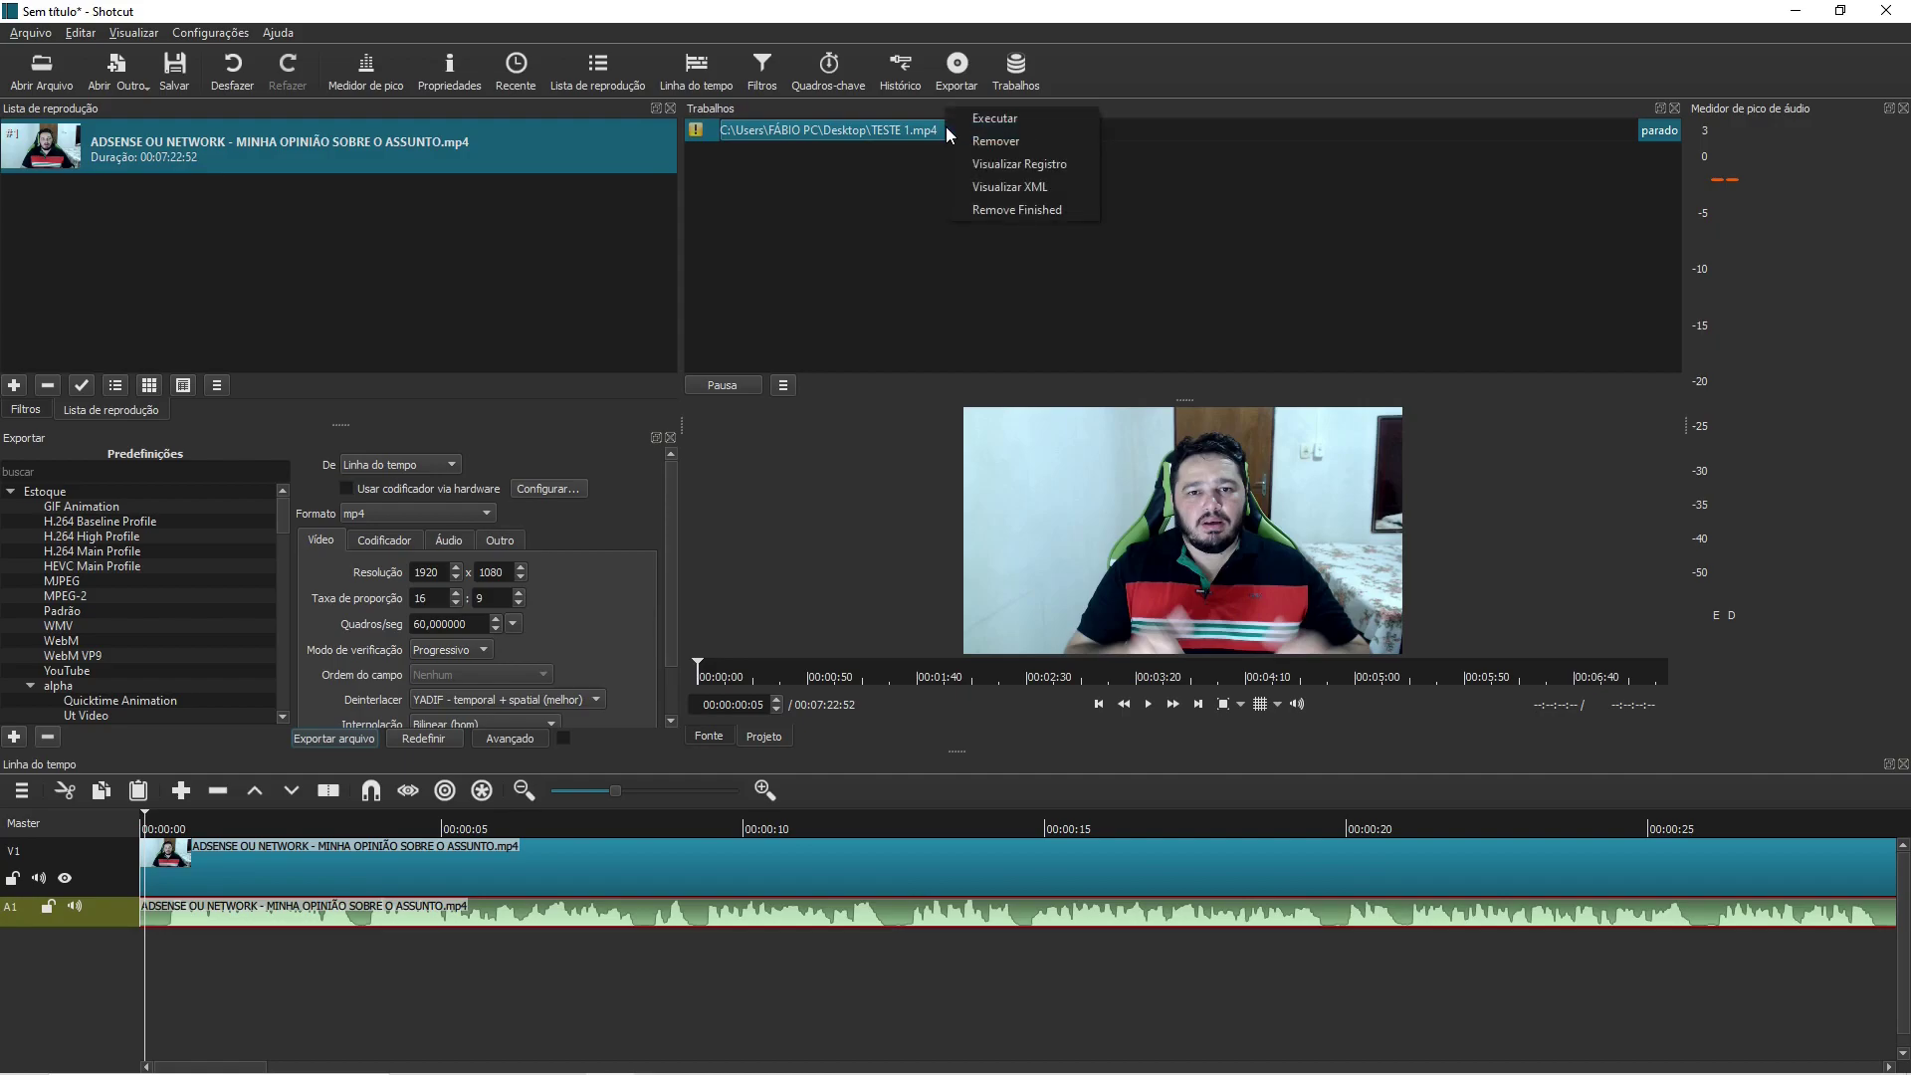
click(992, 141)
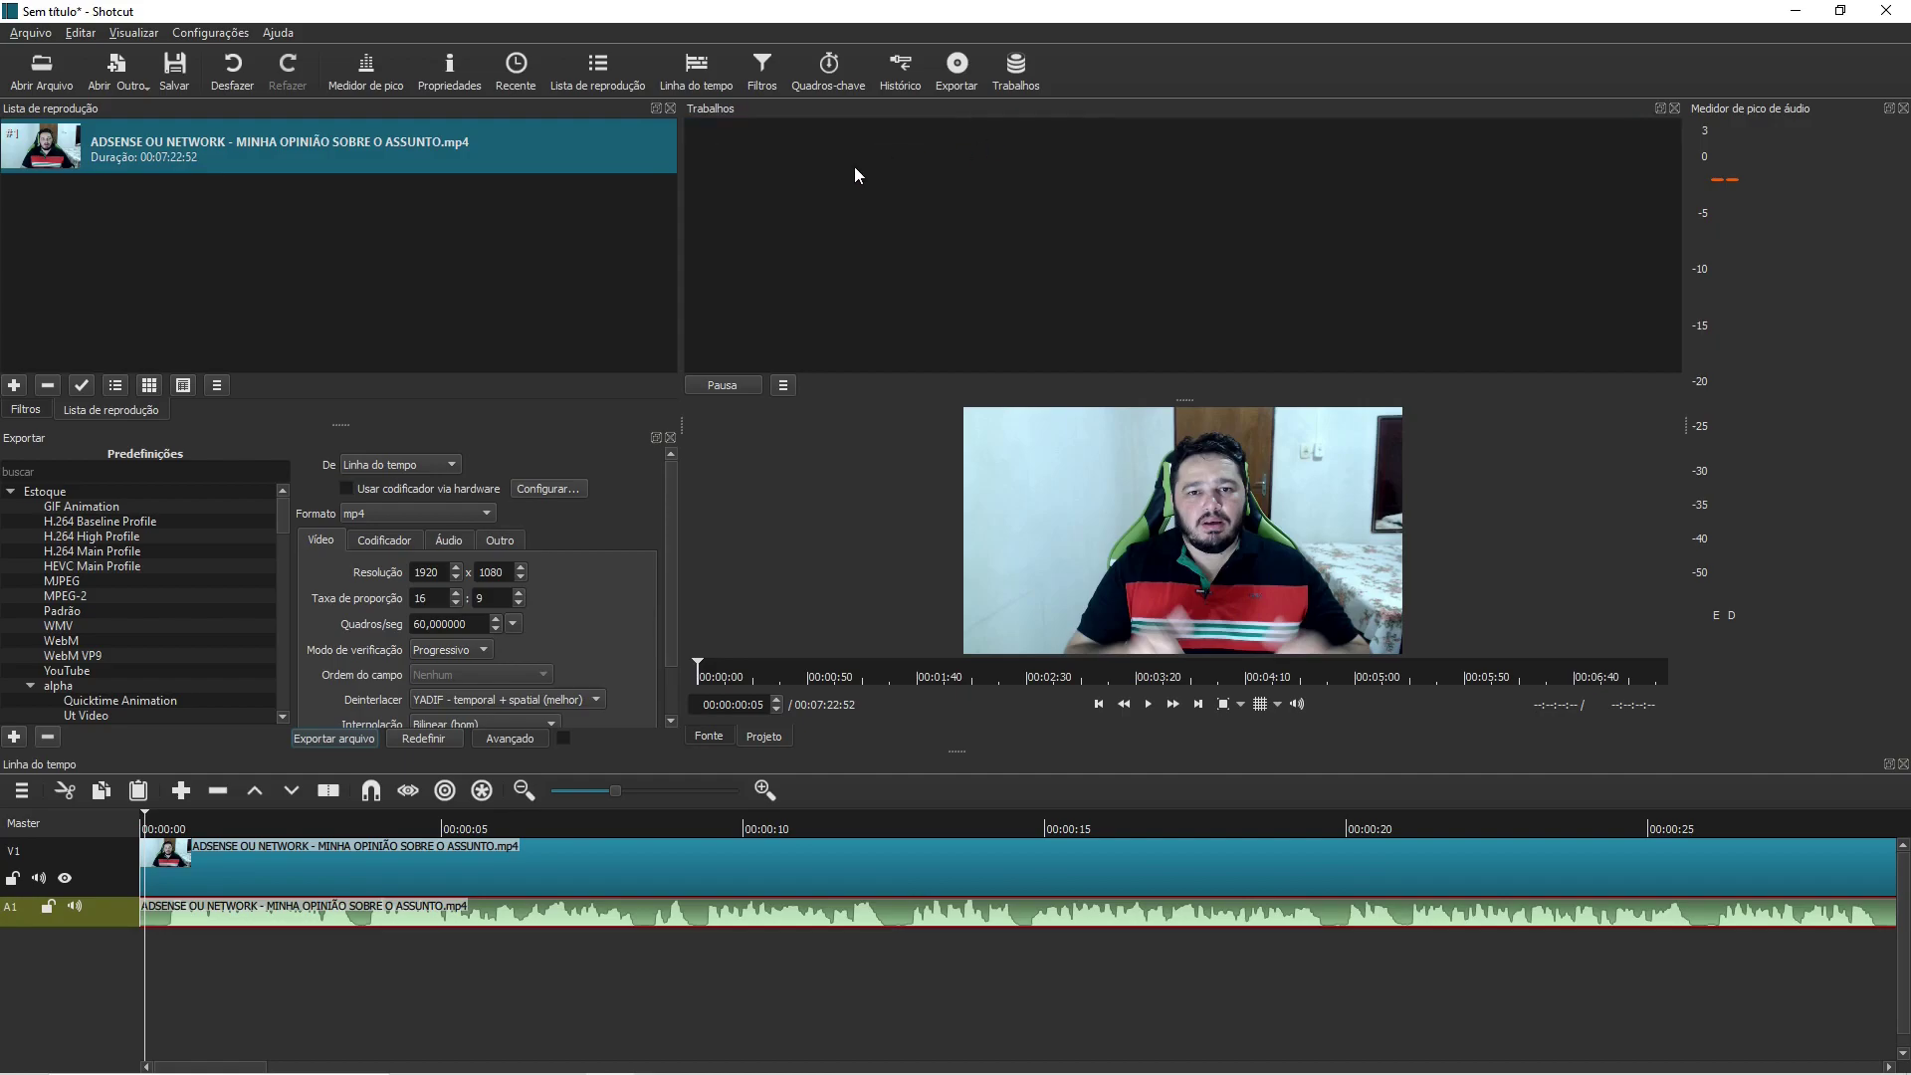
Split the video and audio clips at 00:00:12:29 and delete everything after the cut
click(893, 827)
key(s)
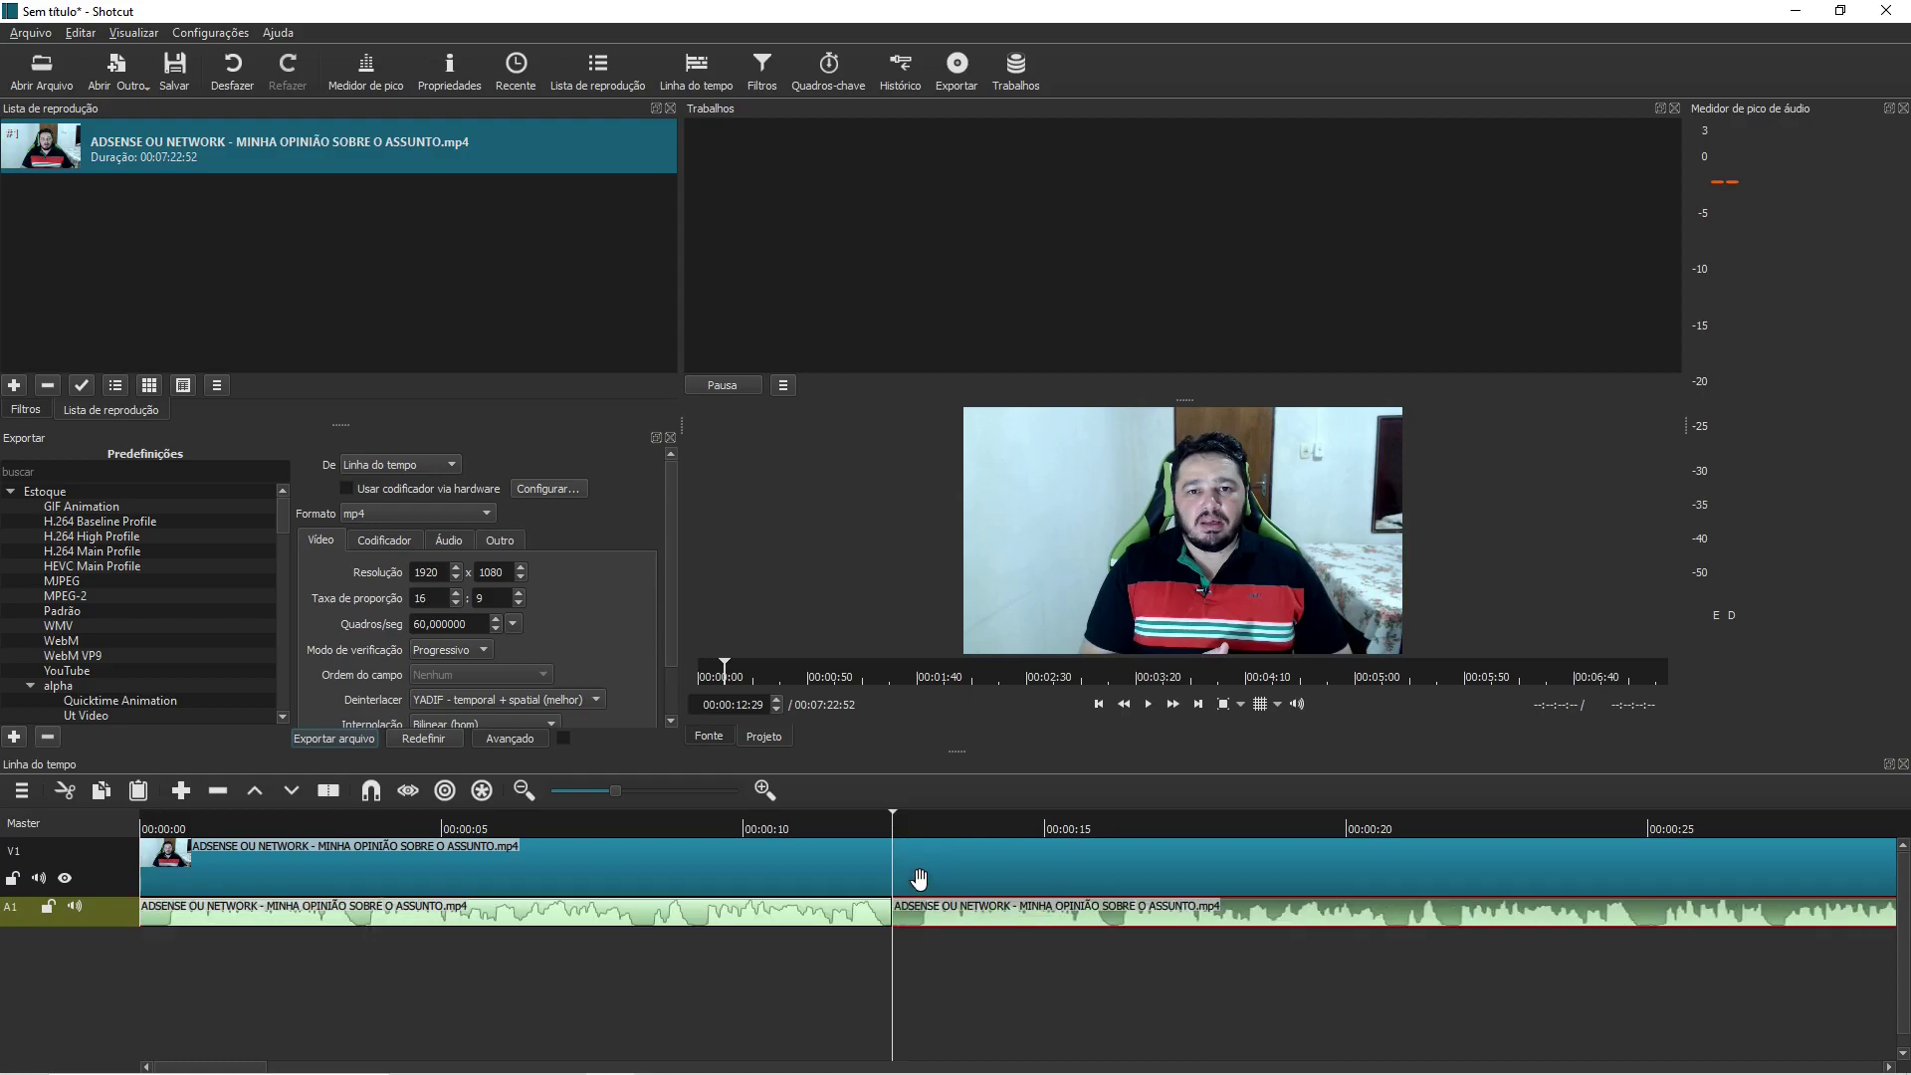
key(s)
key(Delete)
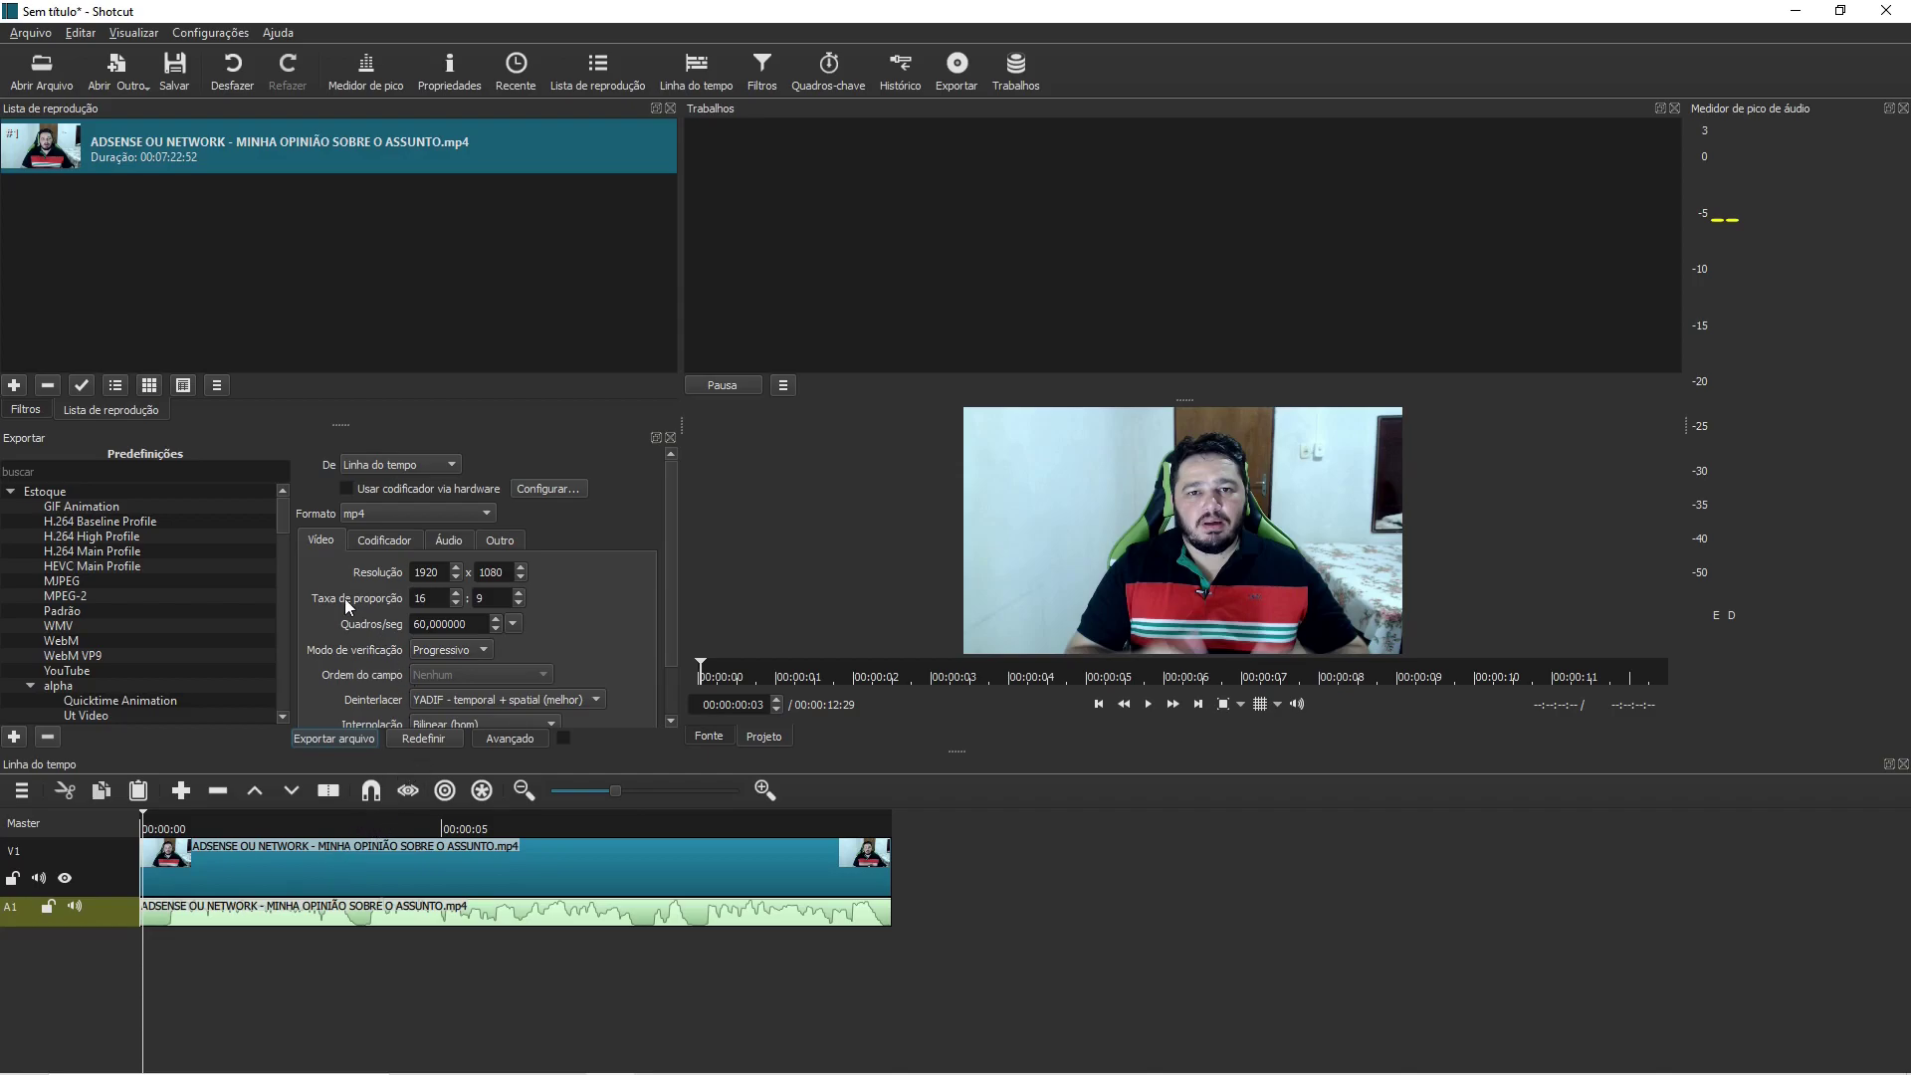
Begin exporting the timeline and delete the old TESTE 1.mp4 from Área de Trabalho in the save dialog
click(336, 743)
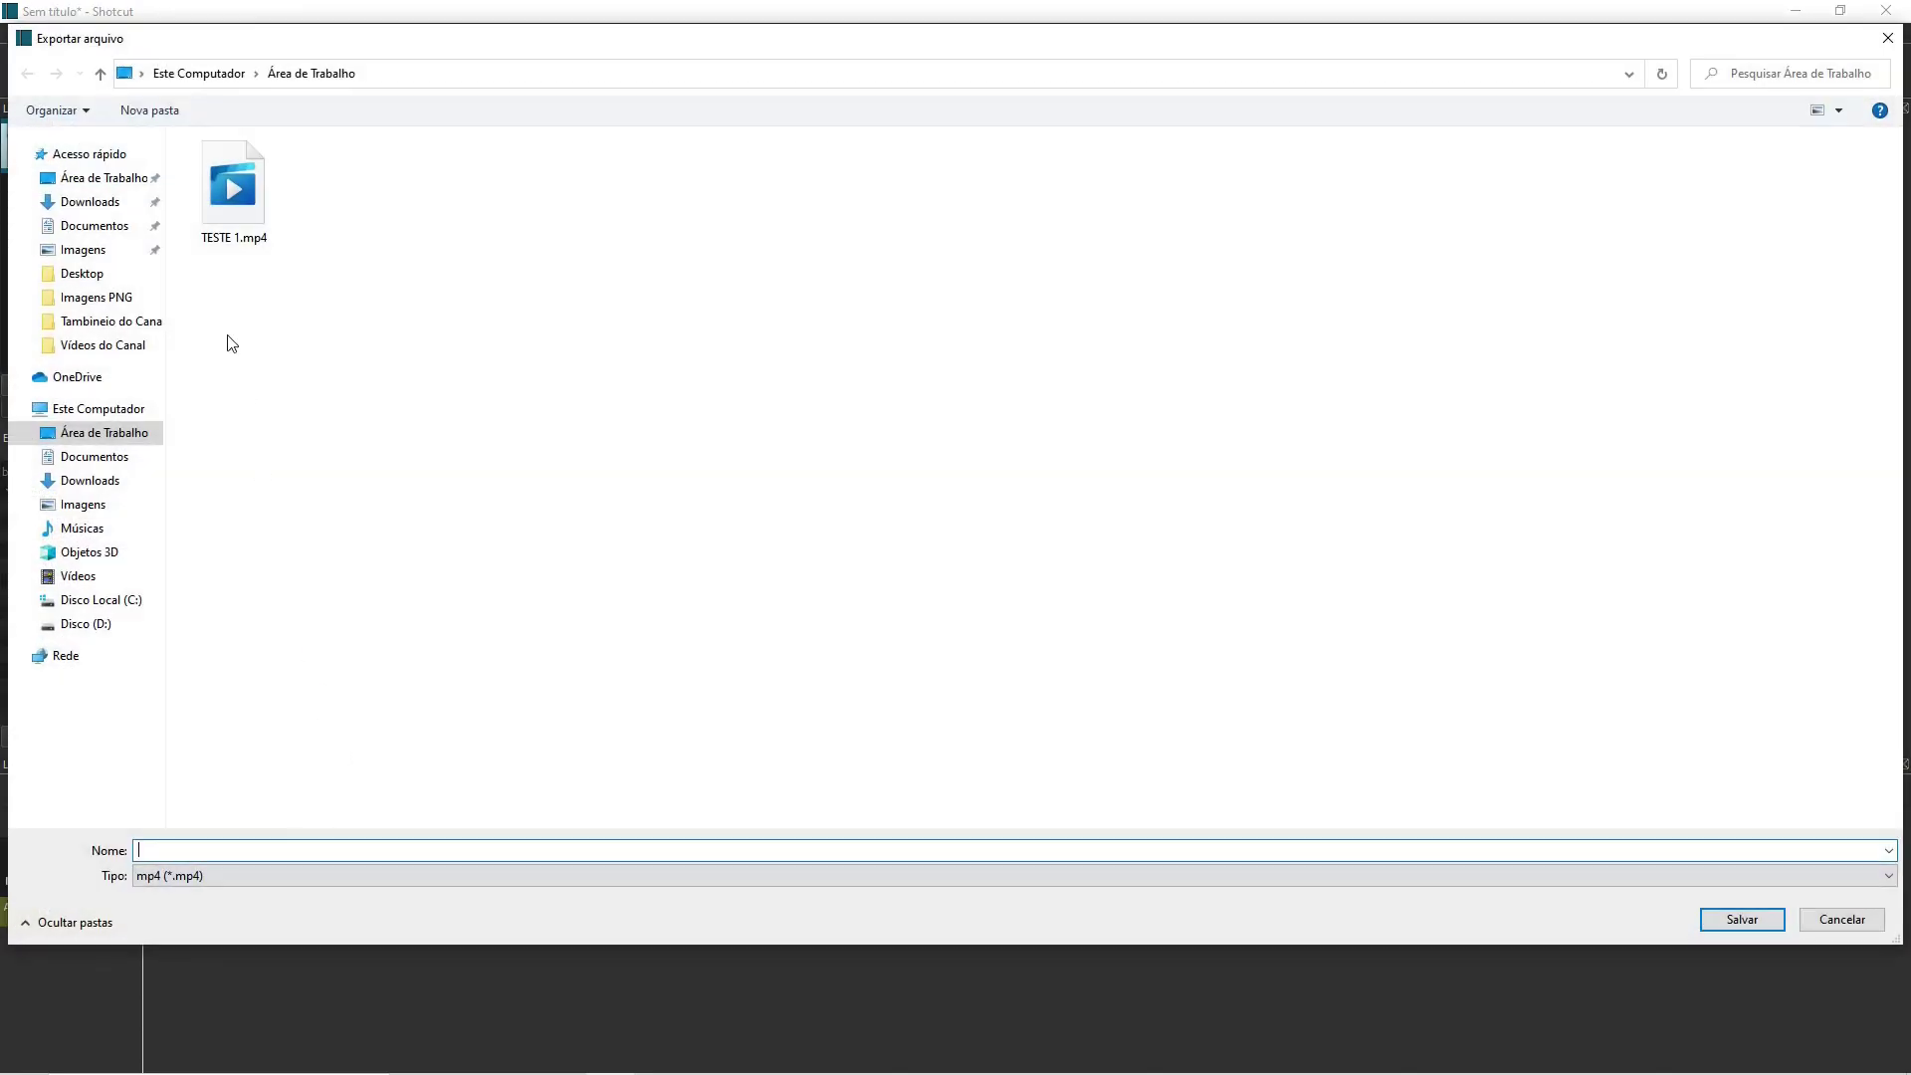
click(249, 198)
right_click(247, 190)
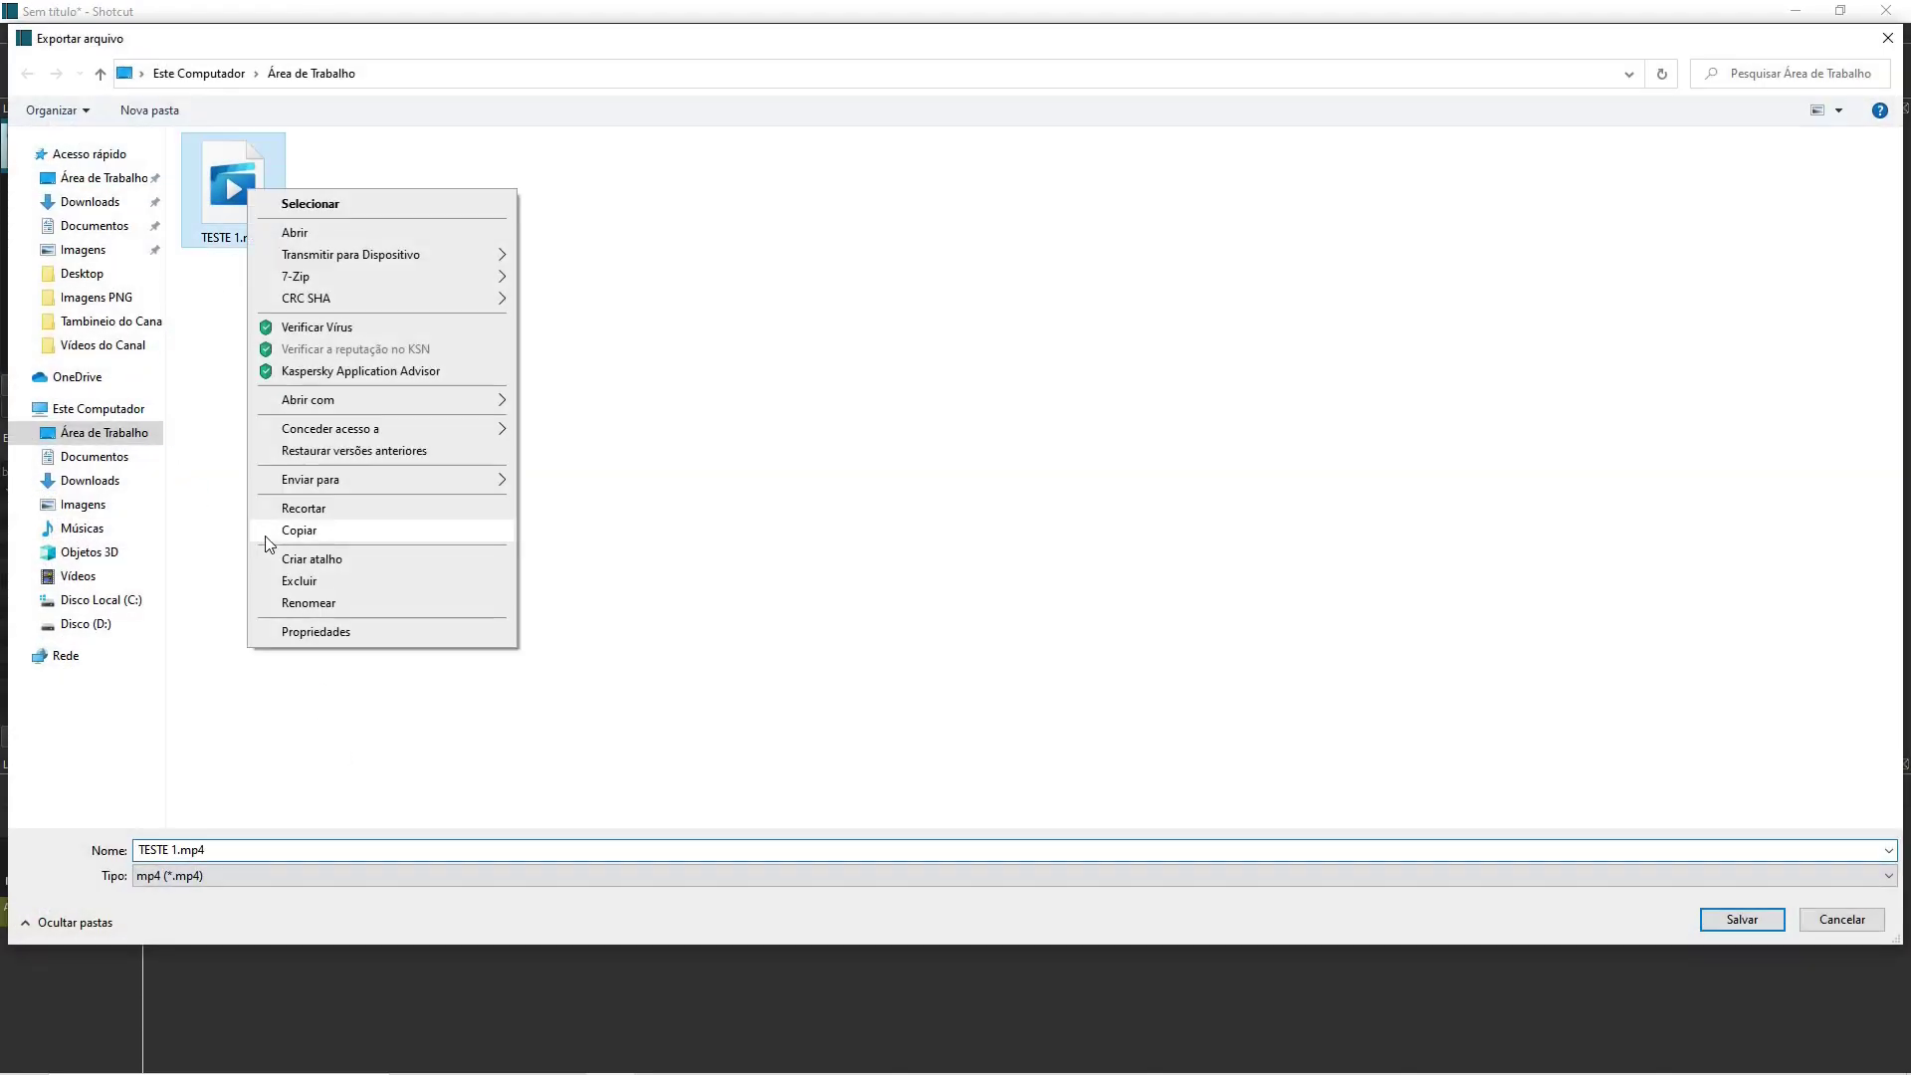
click(307, 588)
Name the export TESTE 2.mp4 and save it to Área de Trabalho to run the job
double_click(186, 856)
click(179, 857)
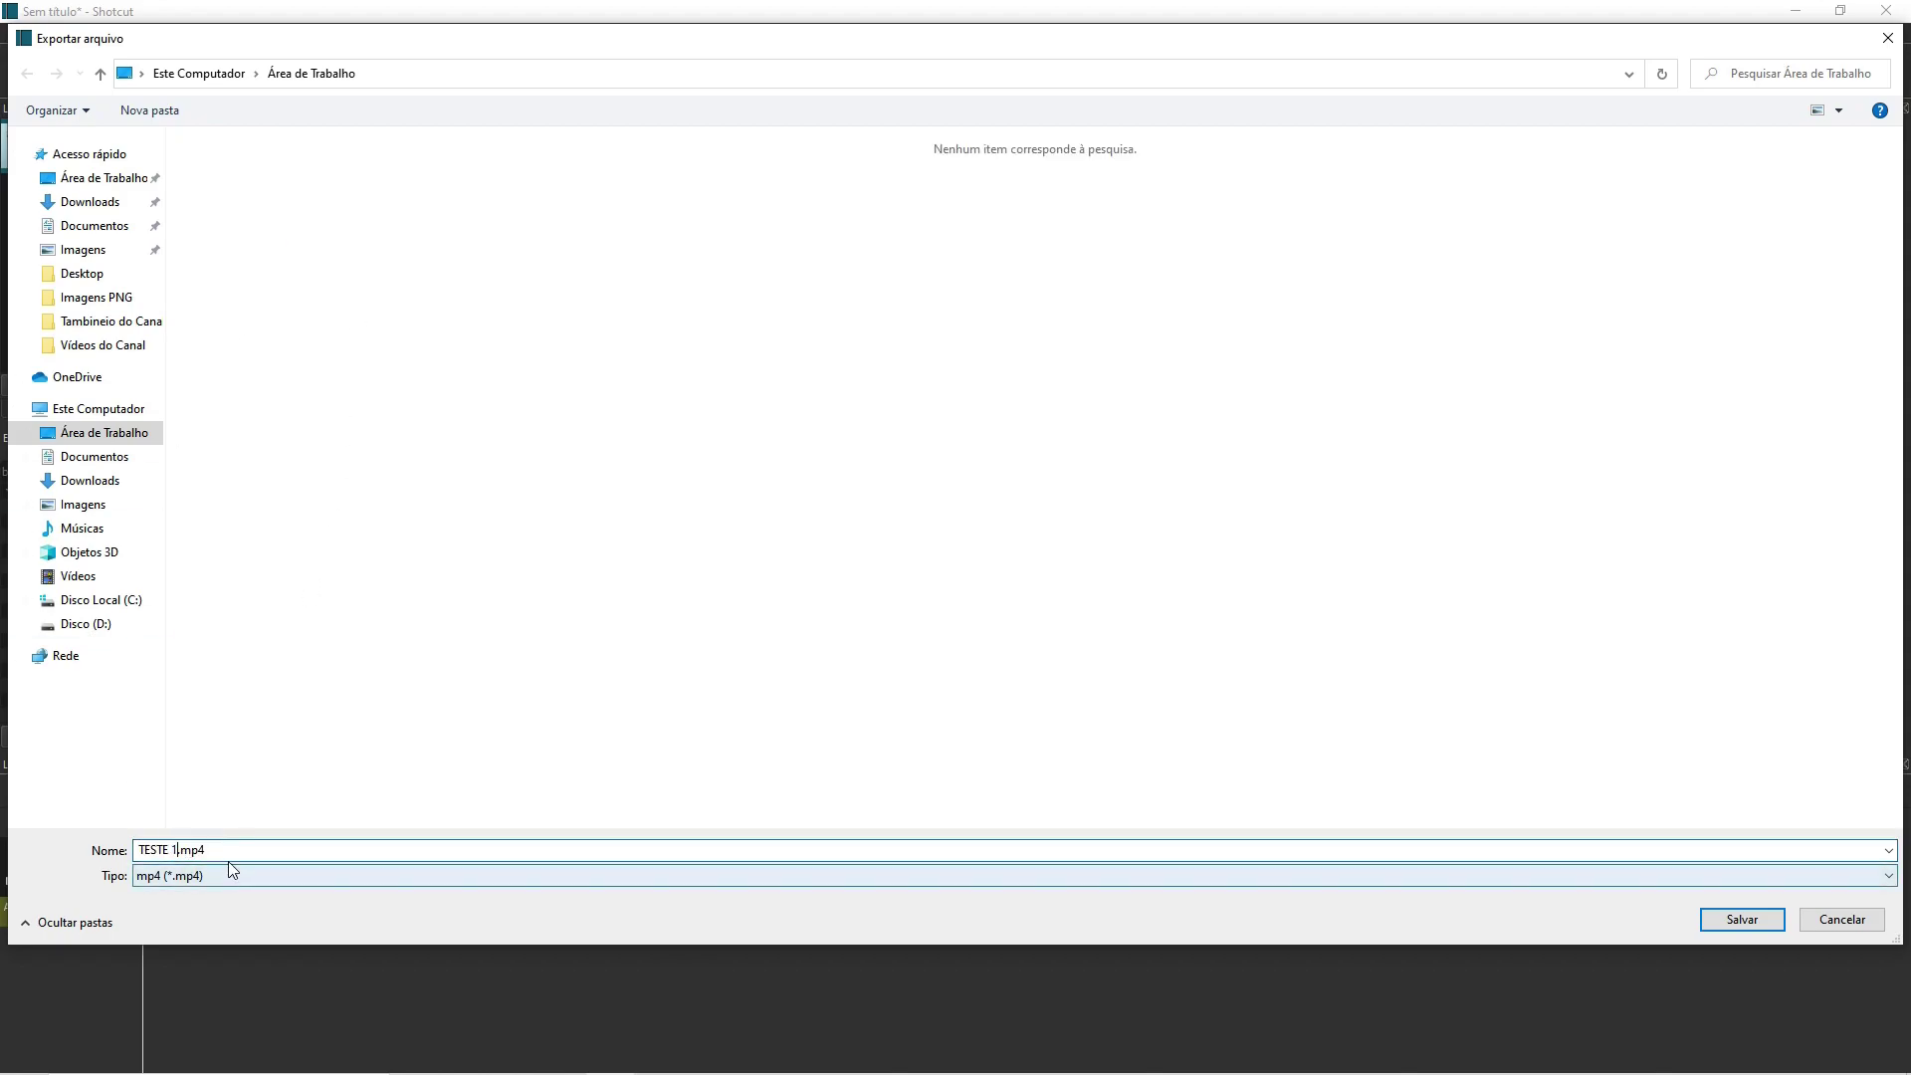
key(BackSpace)
text(2)
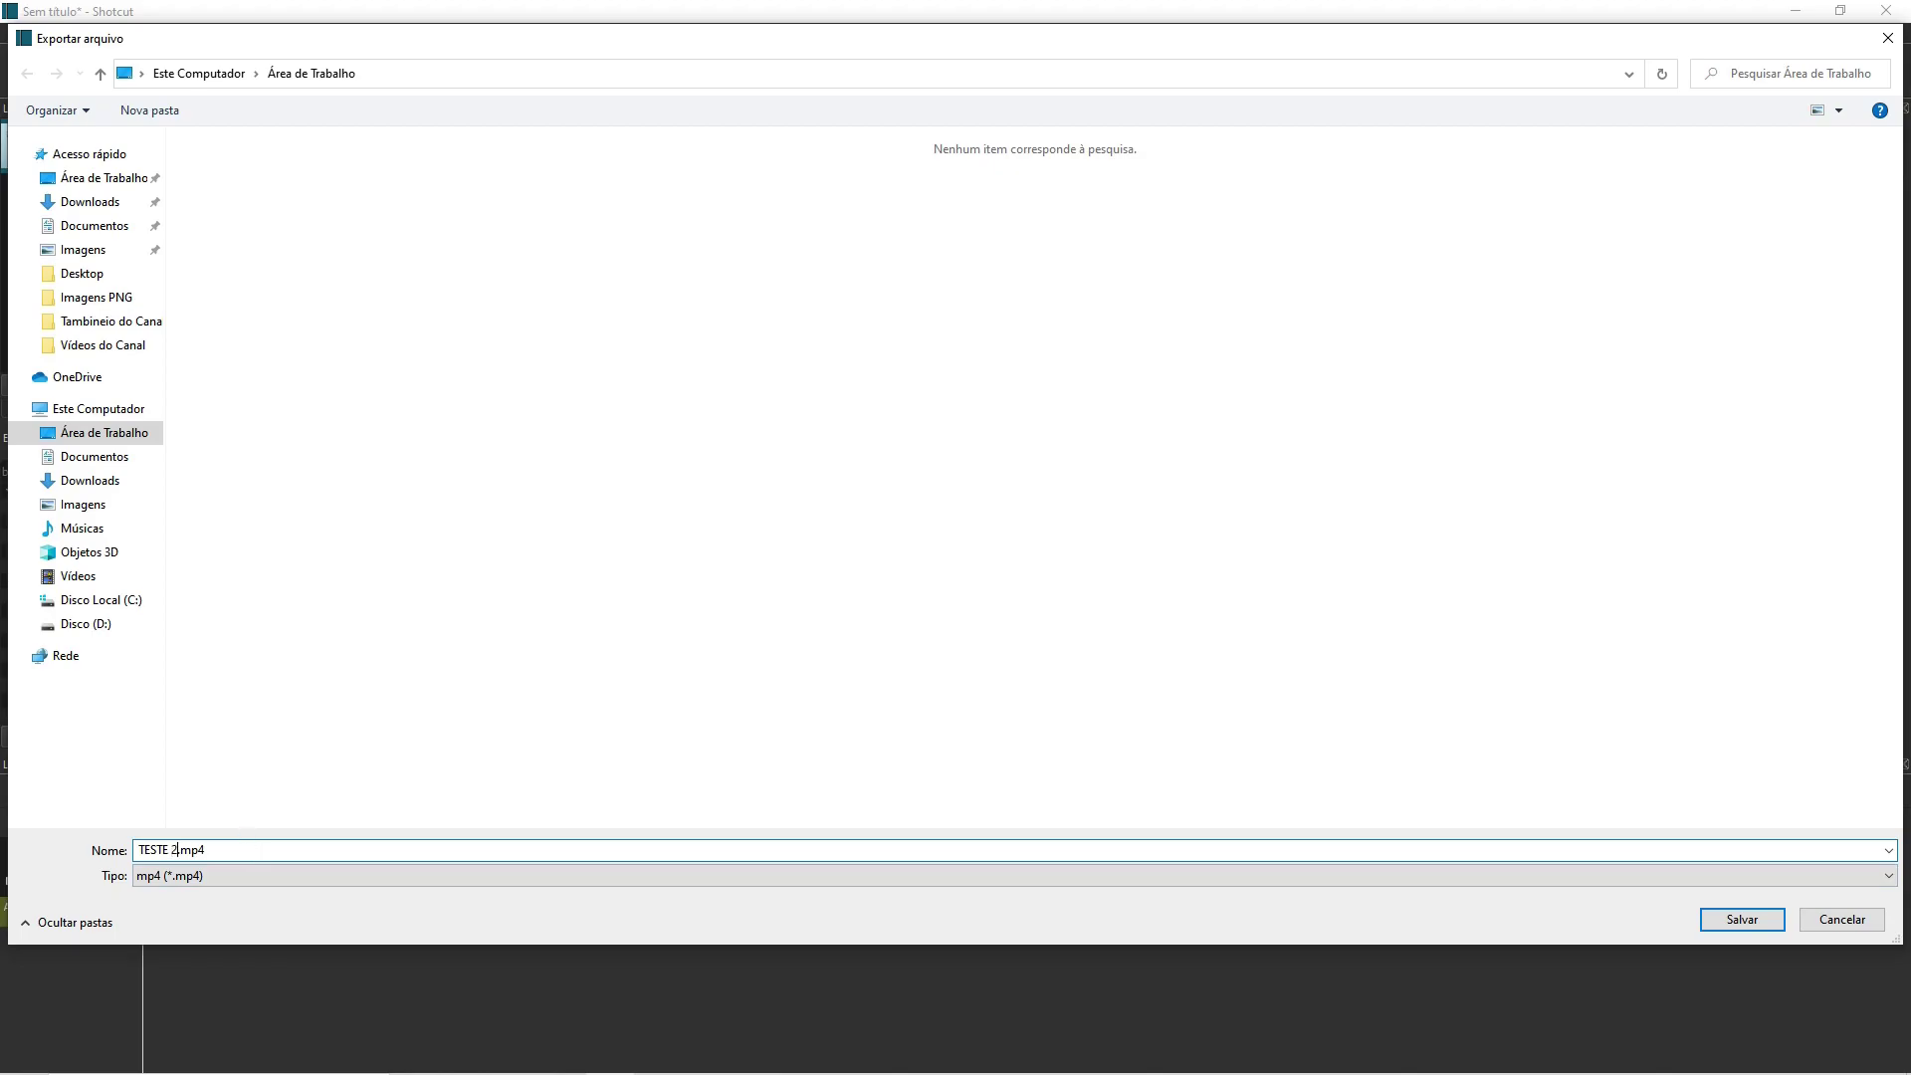
click(1740, 921)
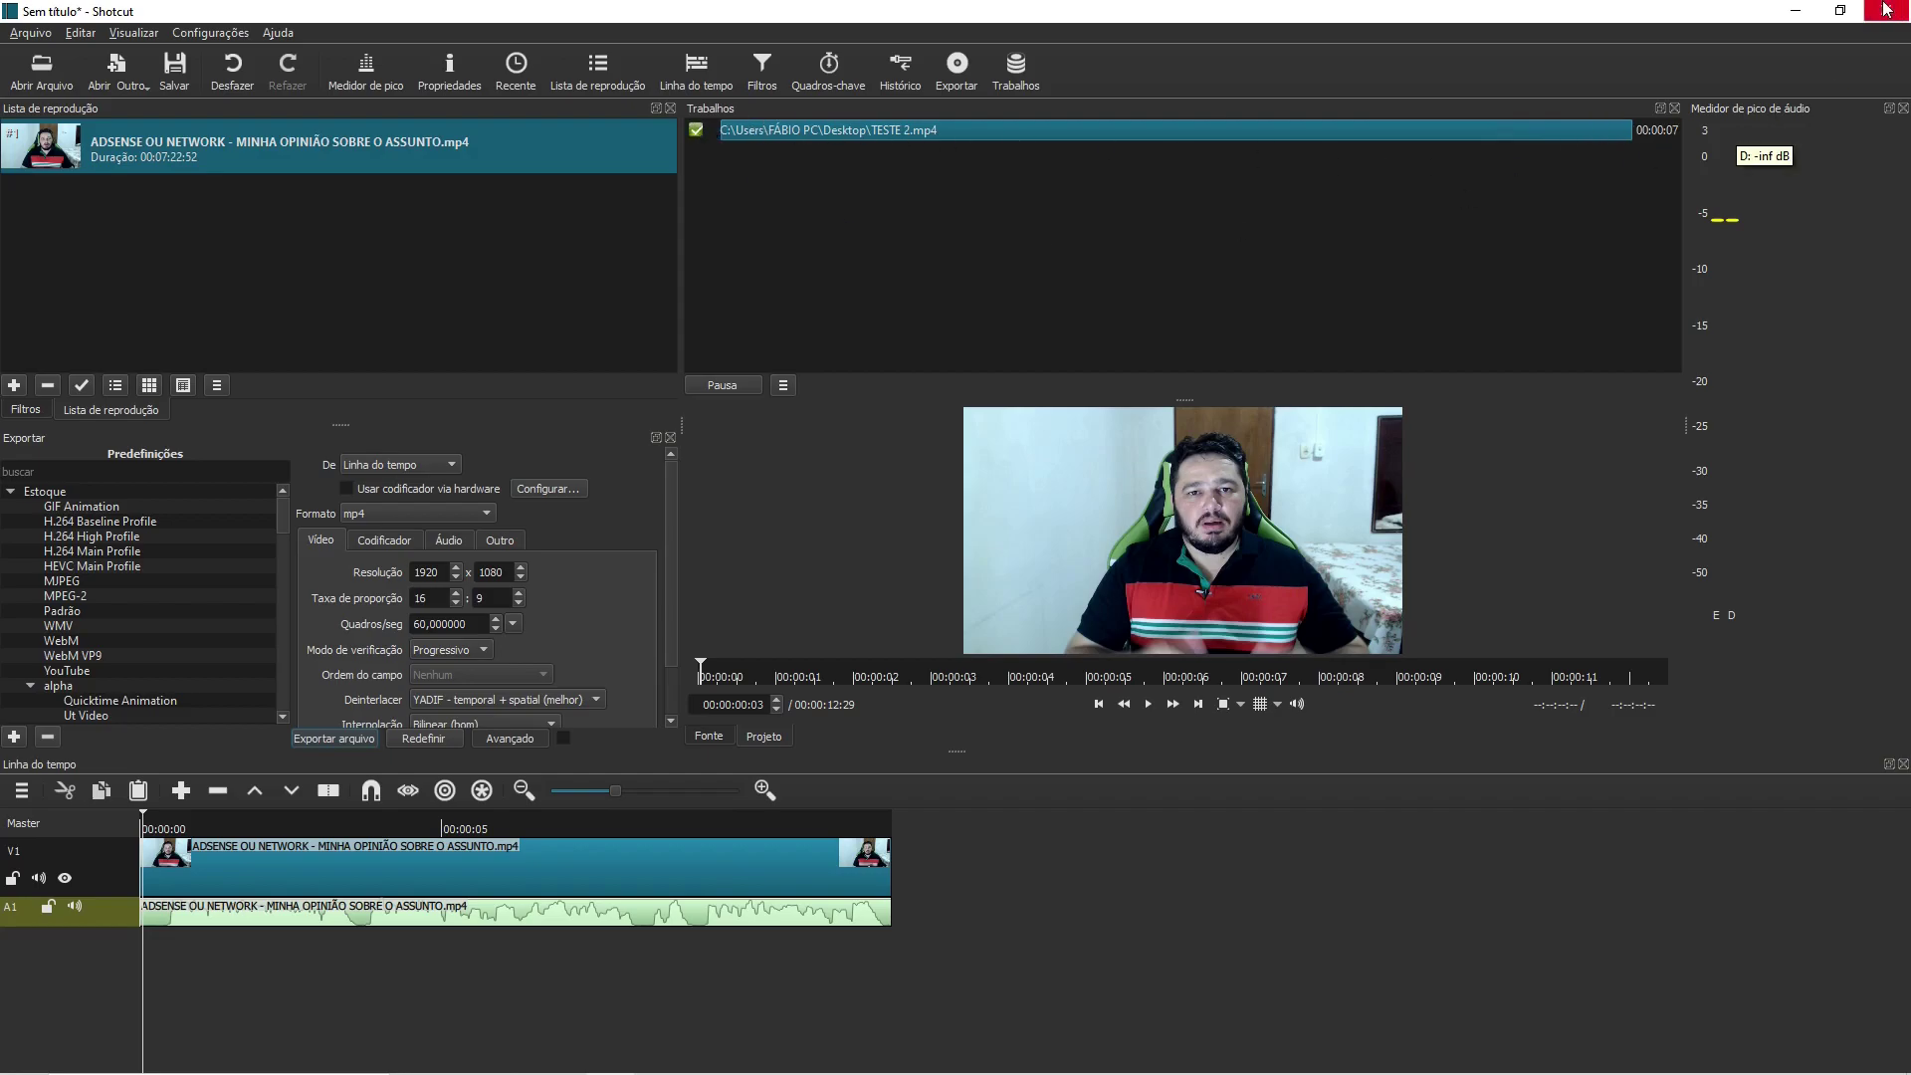
Play the exported TESTE 2.mp4 from the desktop, pause it, and close the player
click(1796, 11)
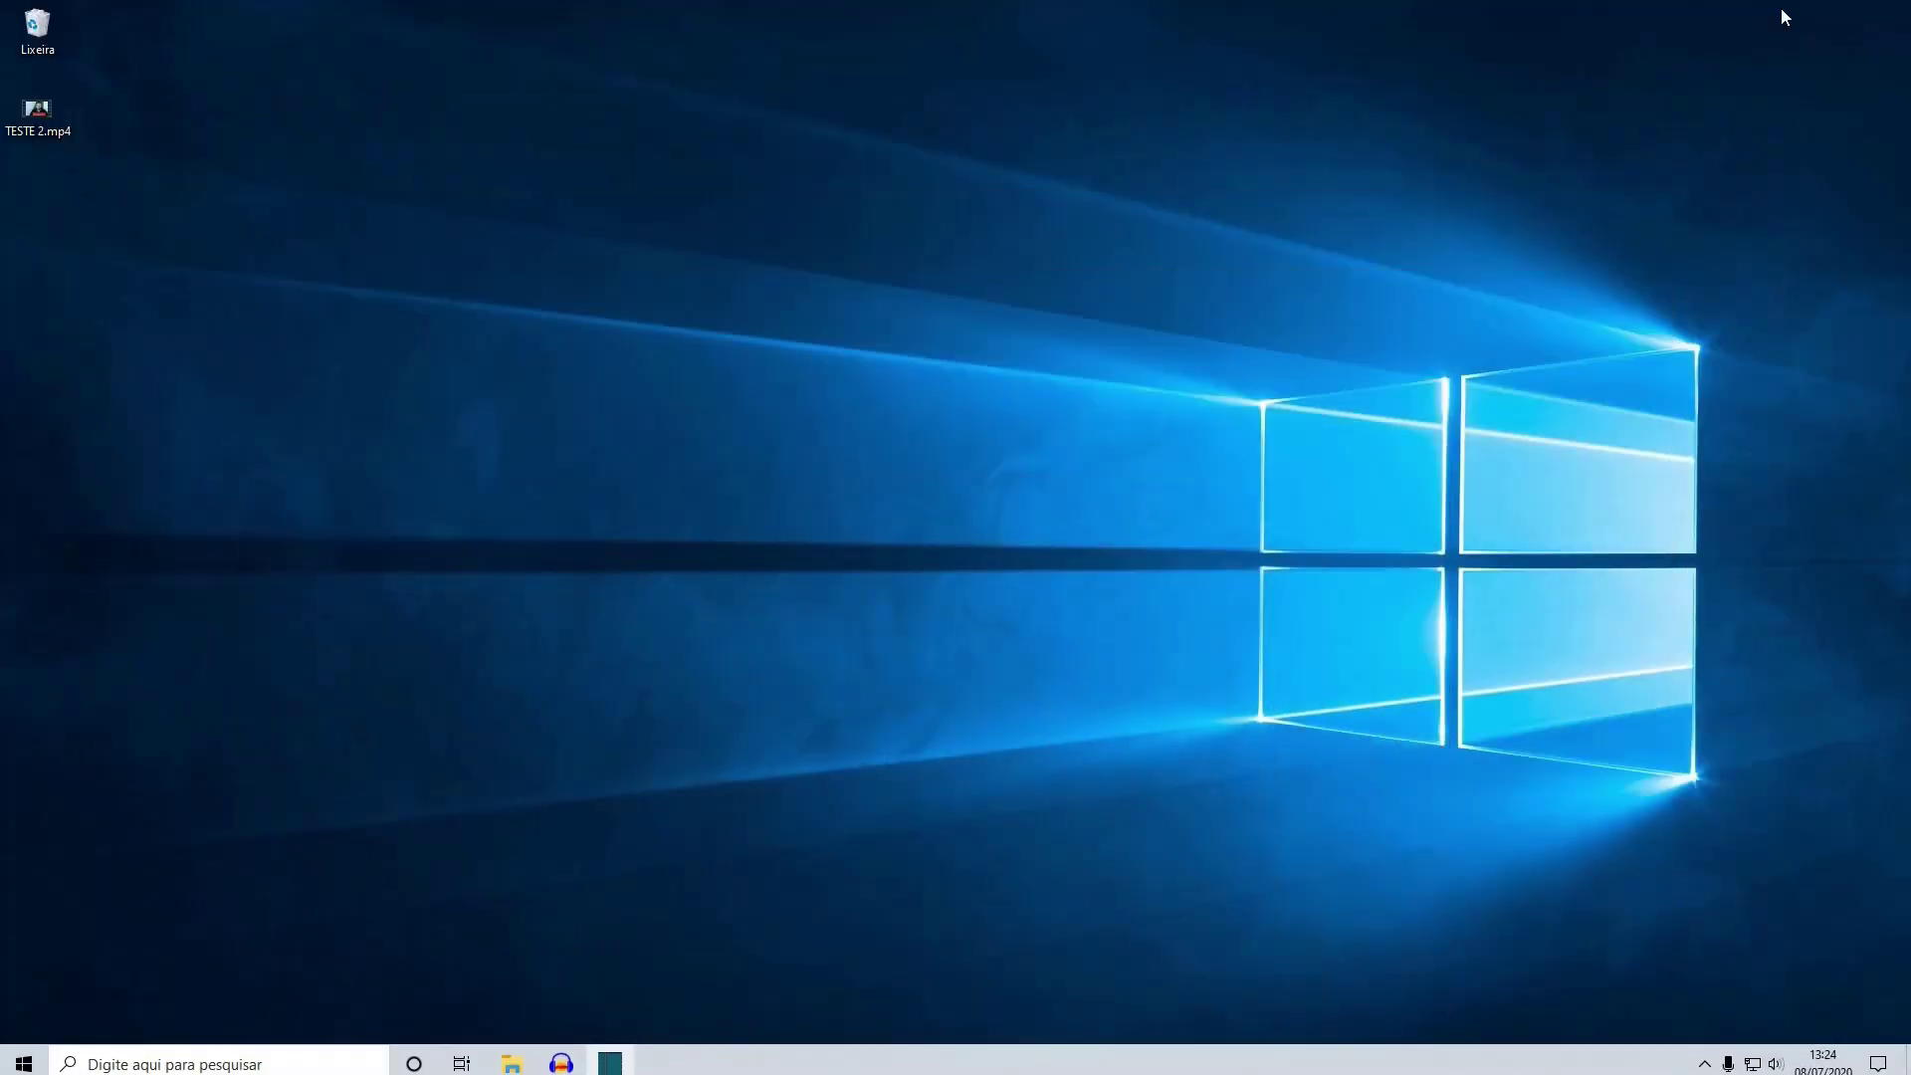
right_click(38, 115)
click(60, 124)
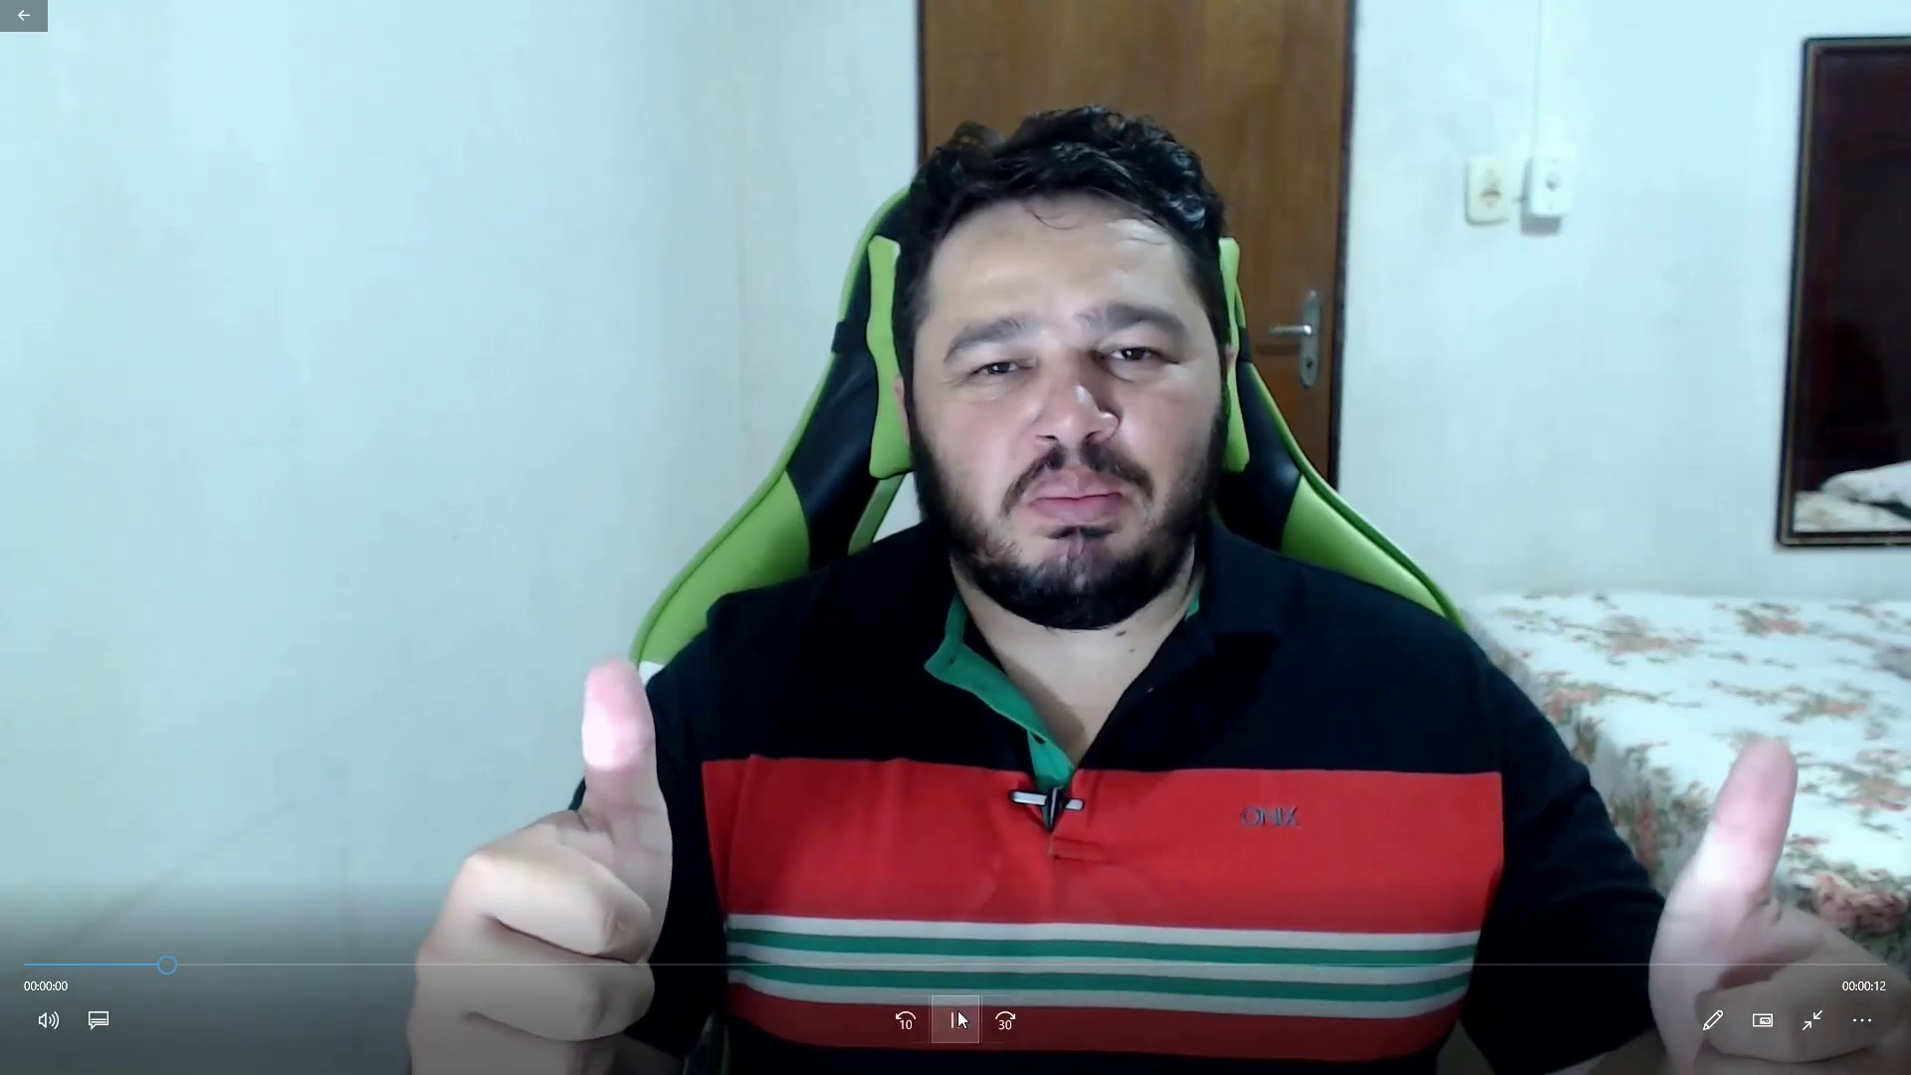
click(958, 1016)
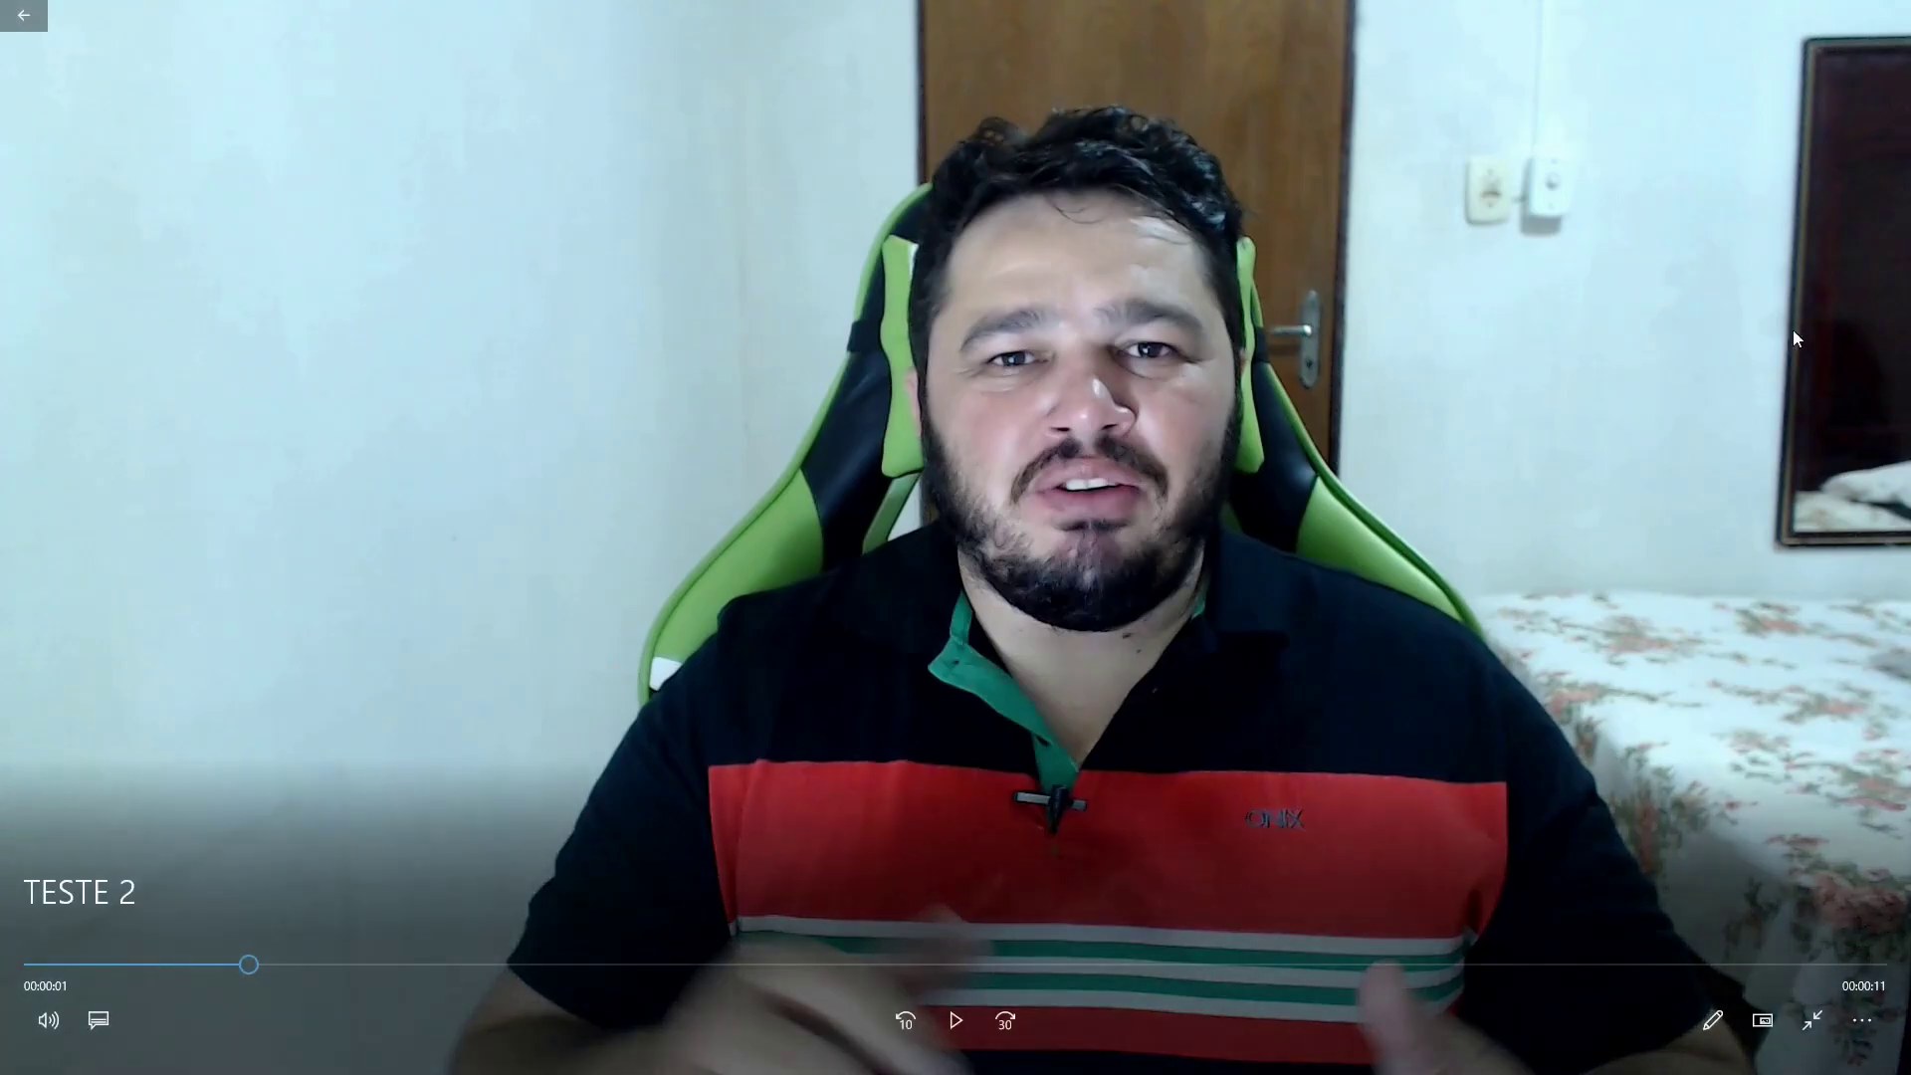
click(1887, 12)
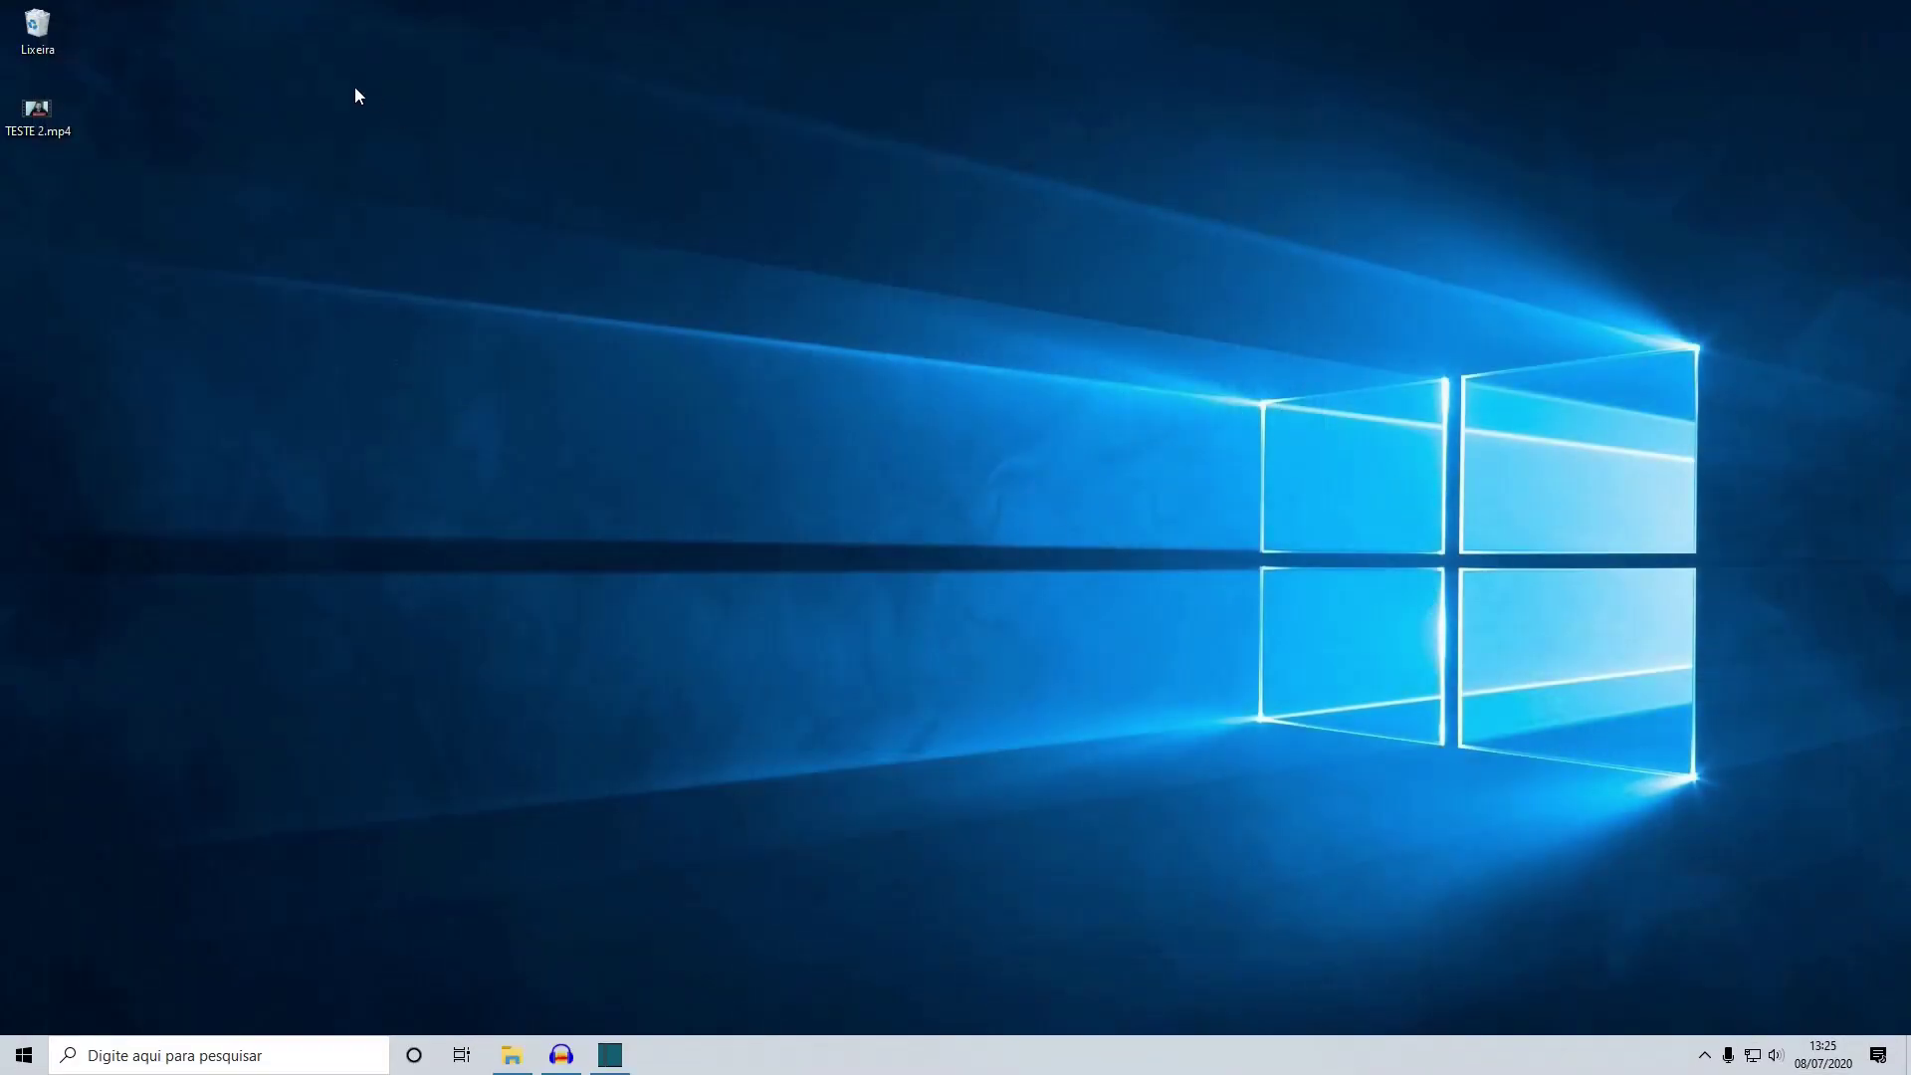
Check the size and media details in the properties of TESTE 2.mp4, and return to Shotcut
right_click(40, 124)
click(123, 558)
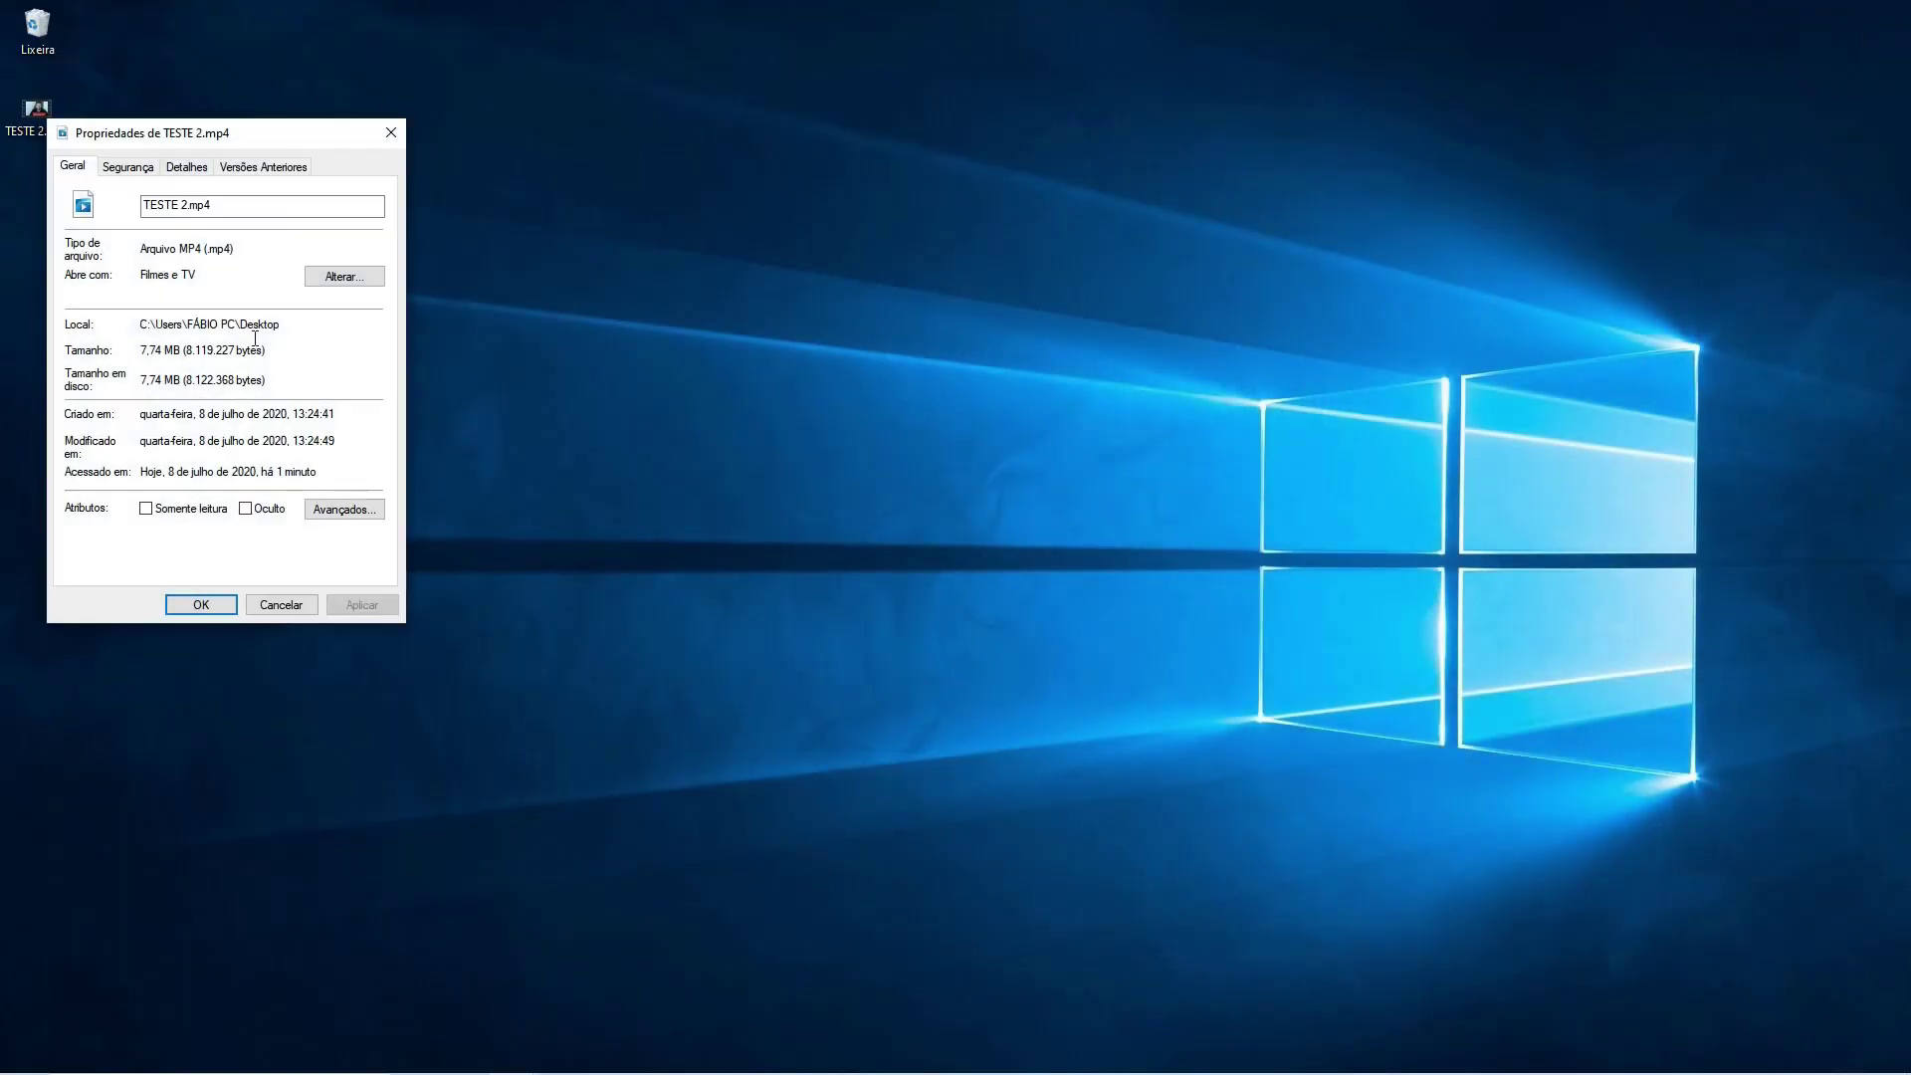
click(187, 167)
click(159, 392)
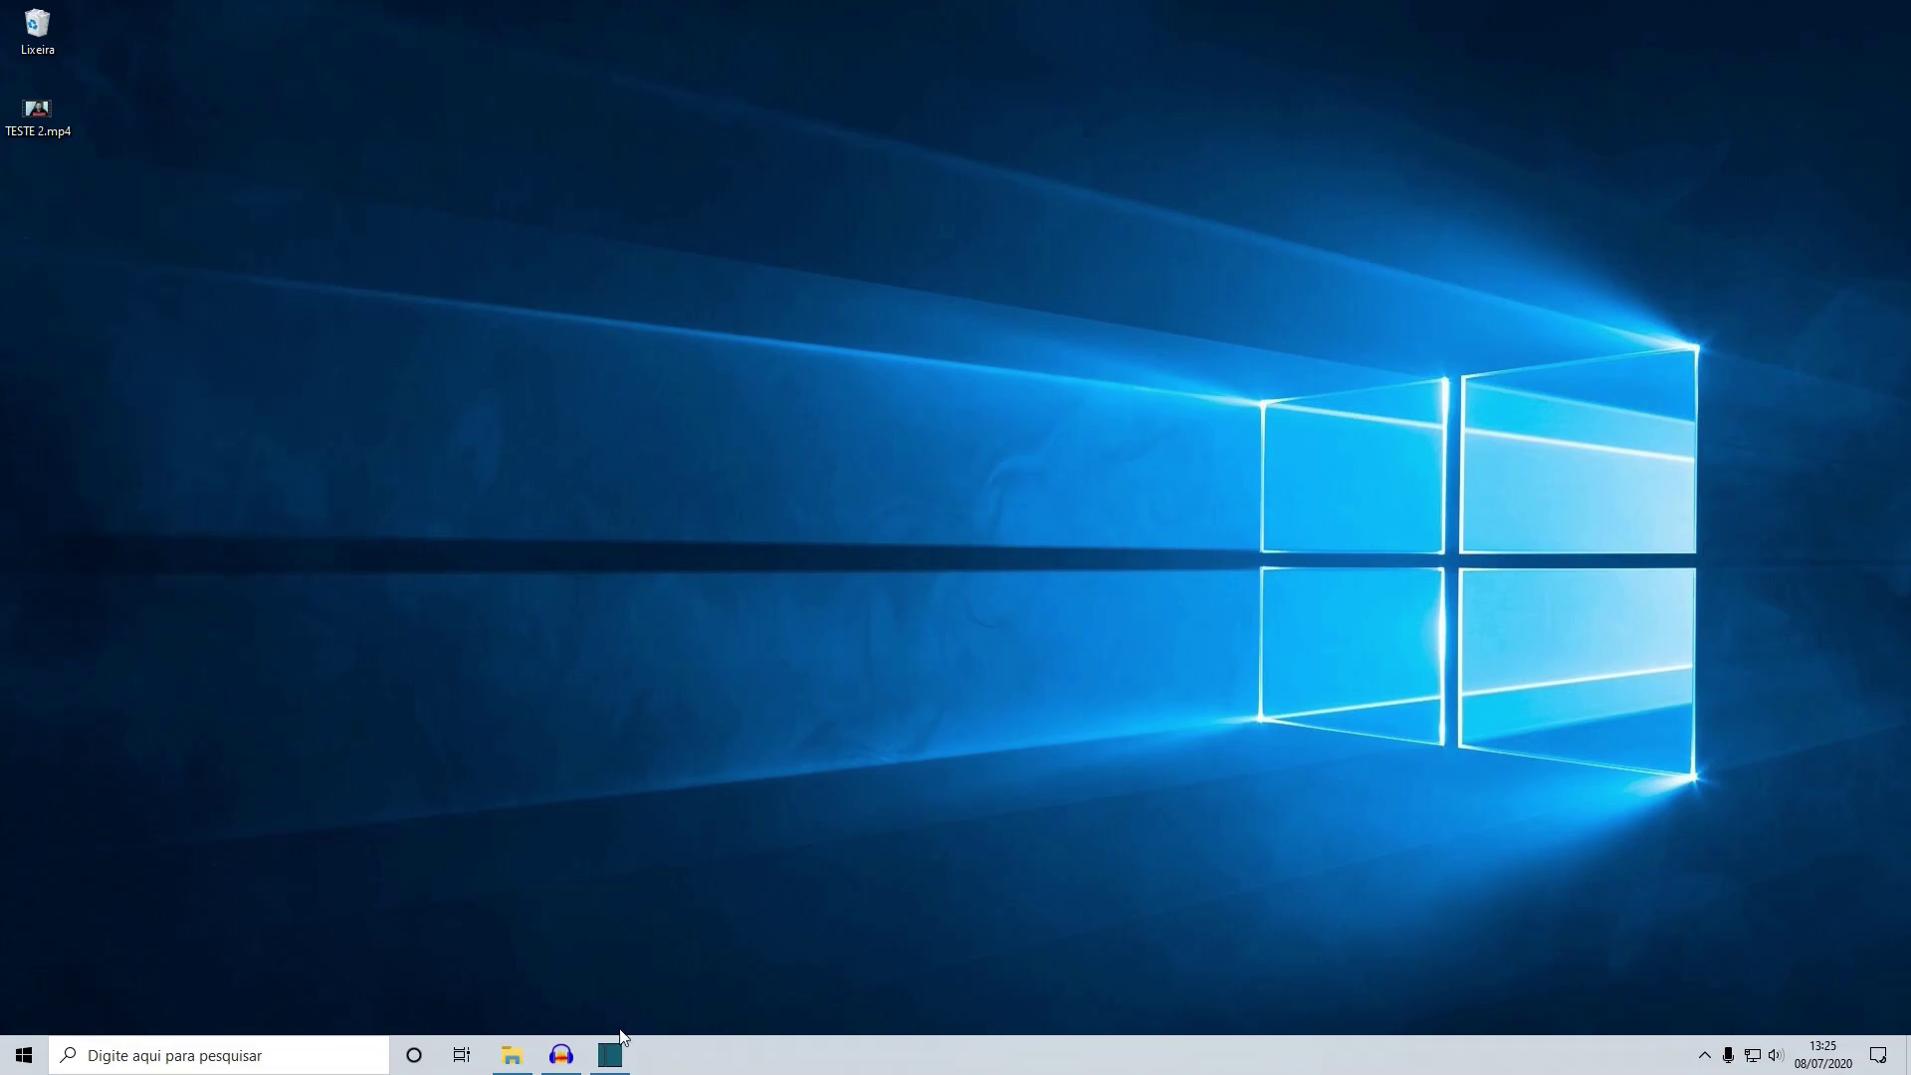
click(611, 1053)
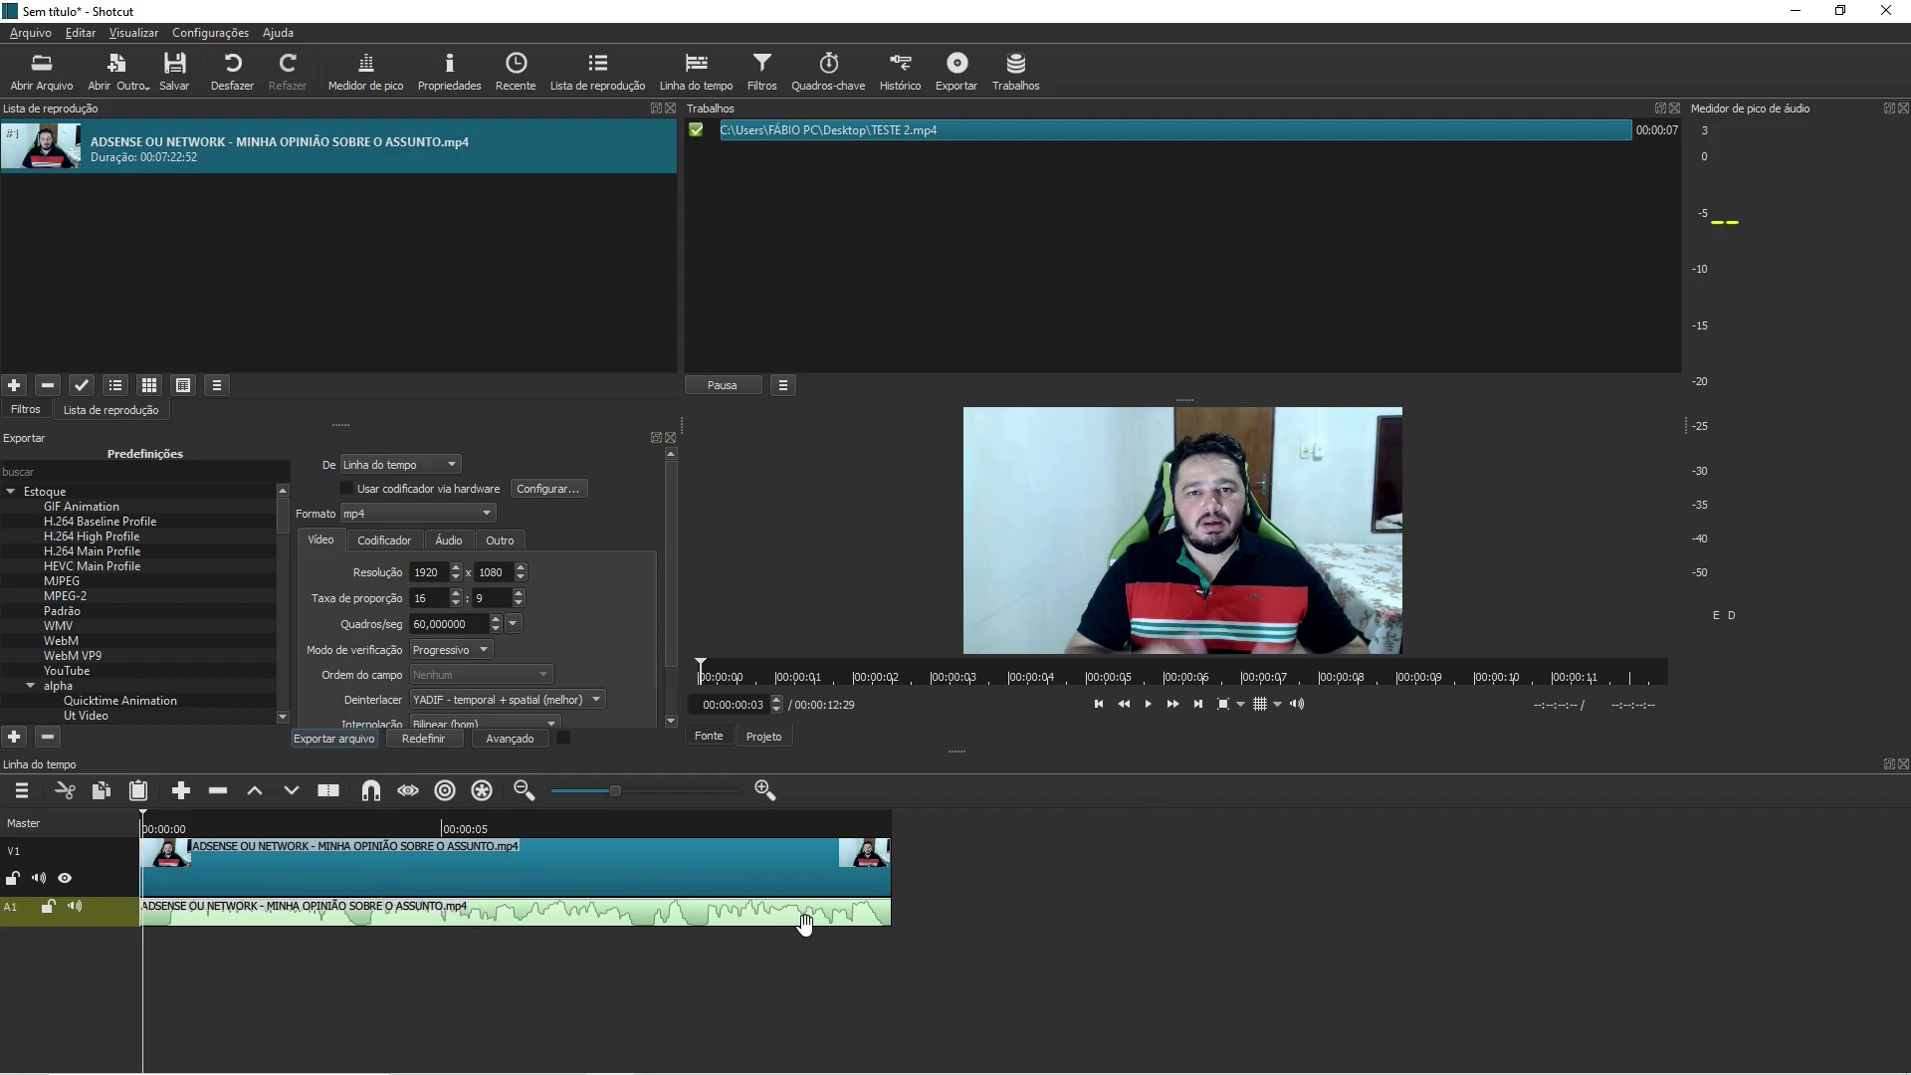
Close Shotcut without saving the project changes and launch it again
click(1886, 11)
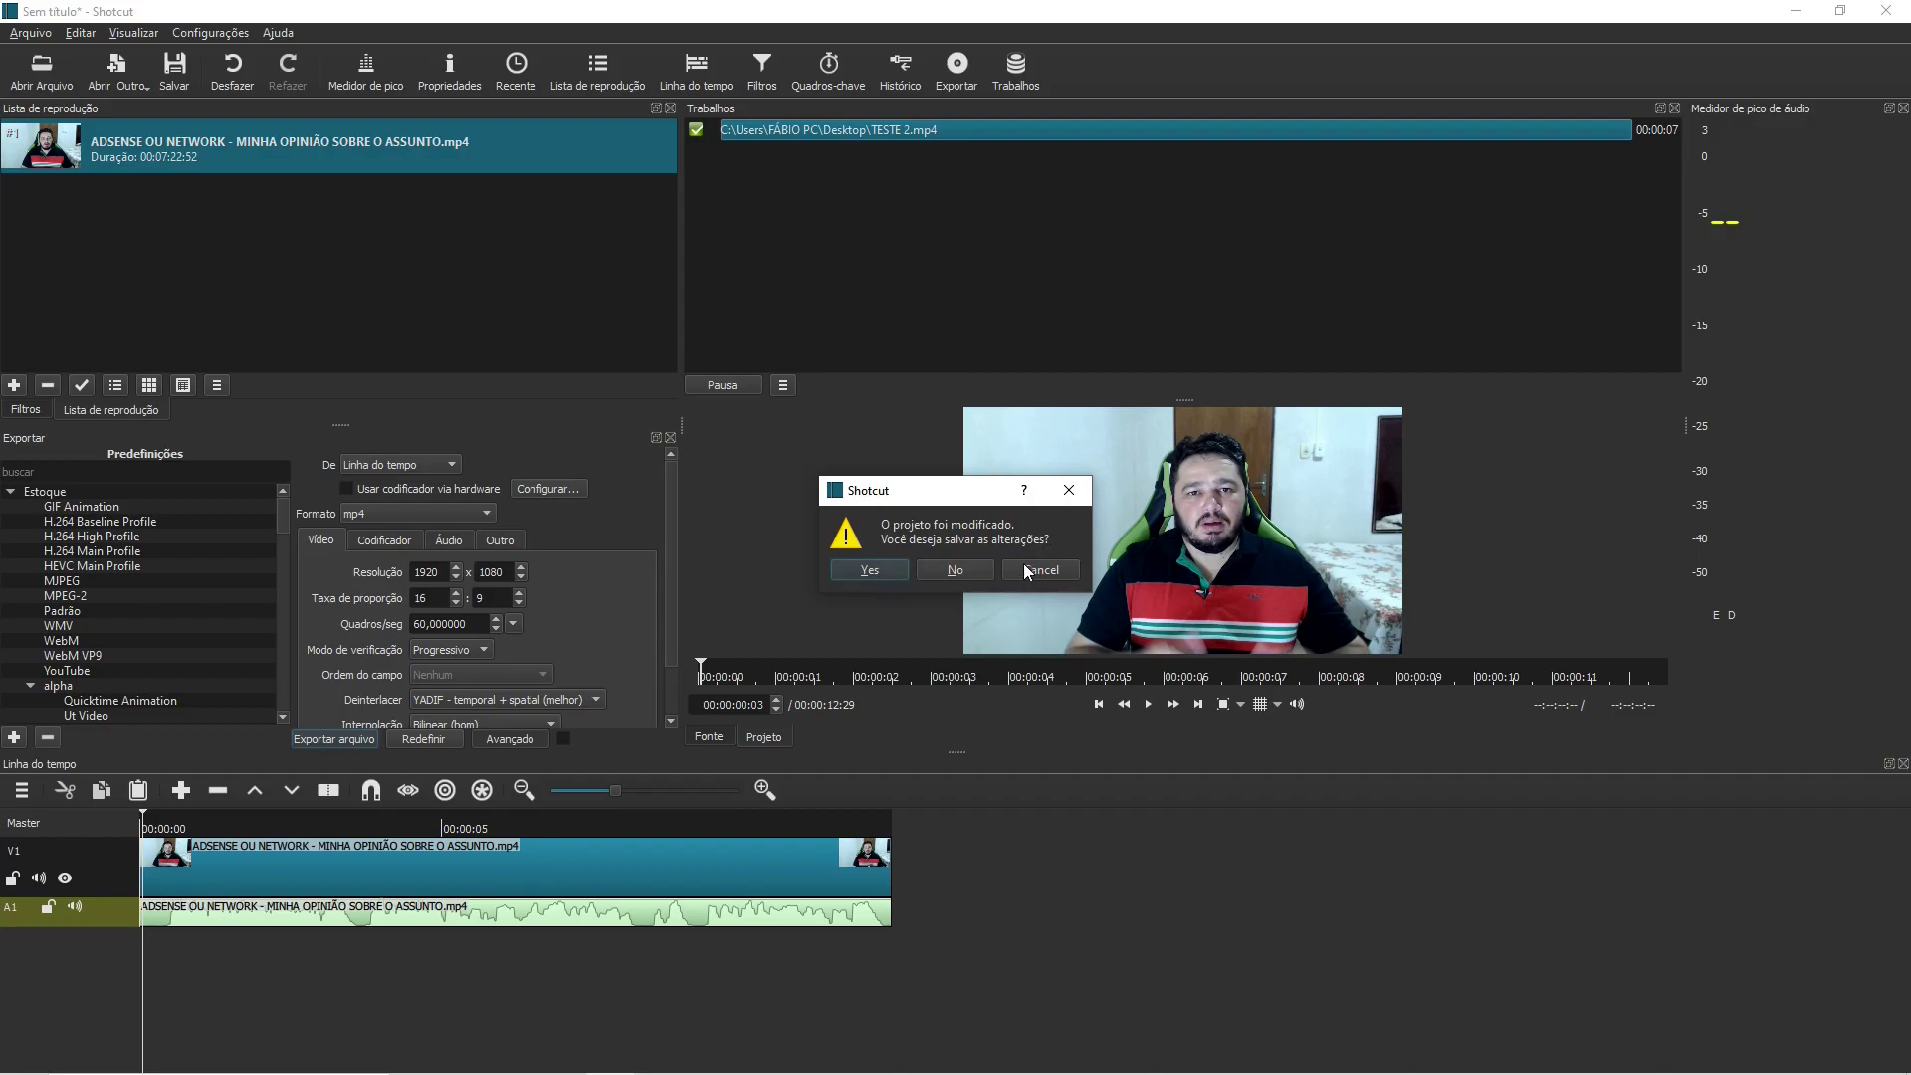
click(956, 570)
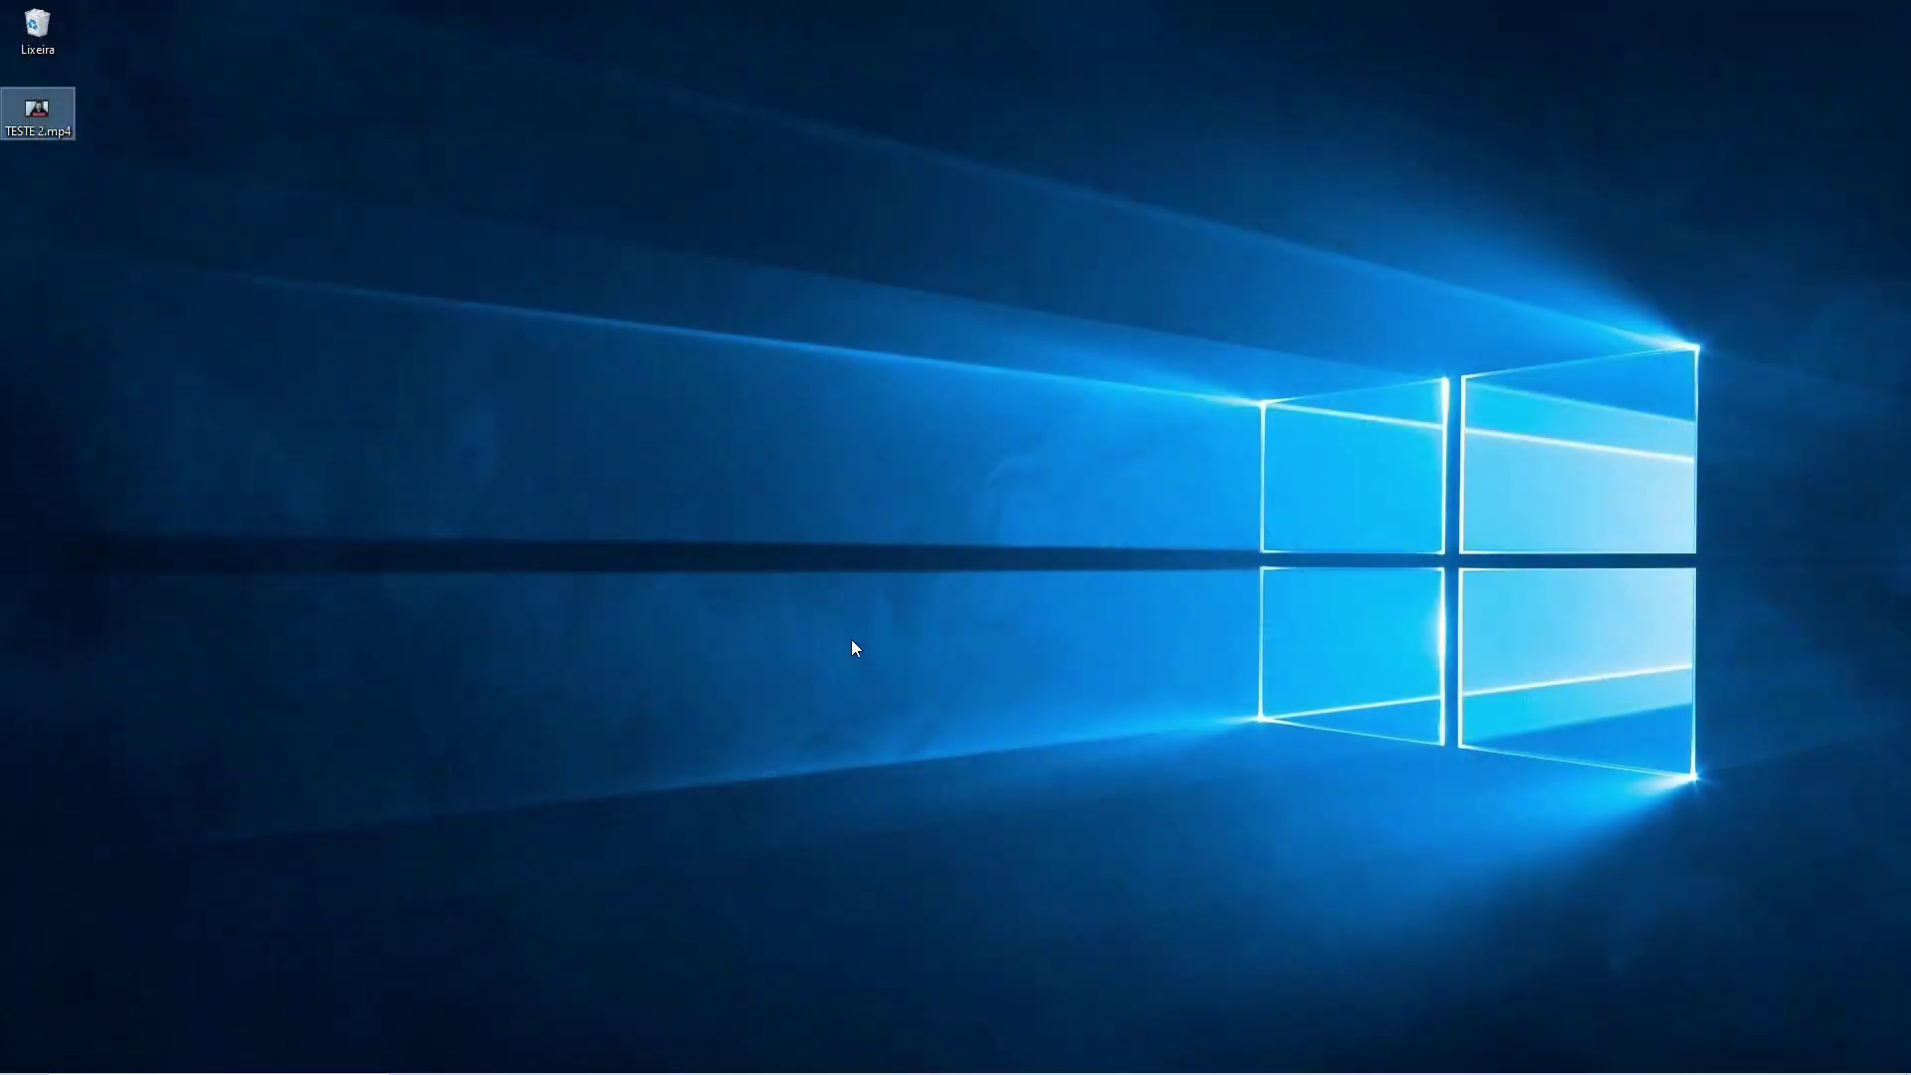
click(852, 638)
click(12, 1071)
click(914, 679)
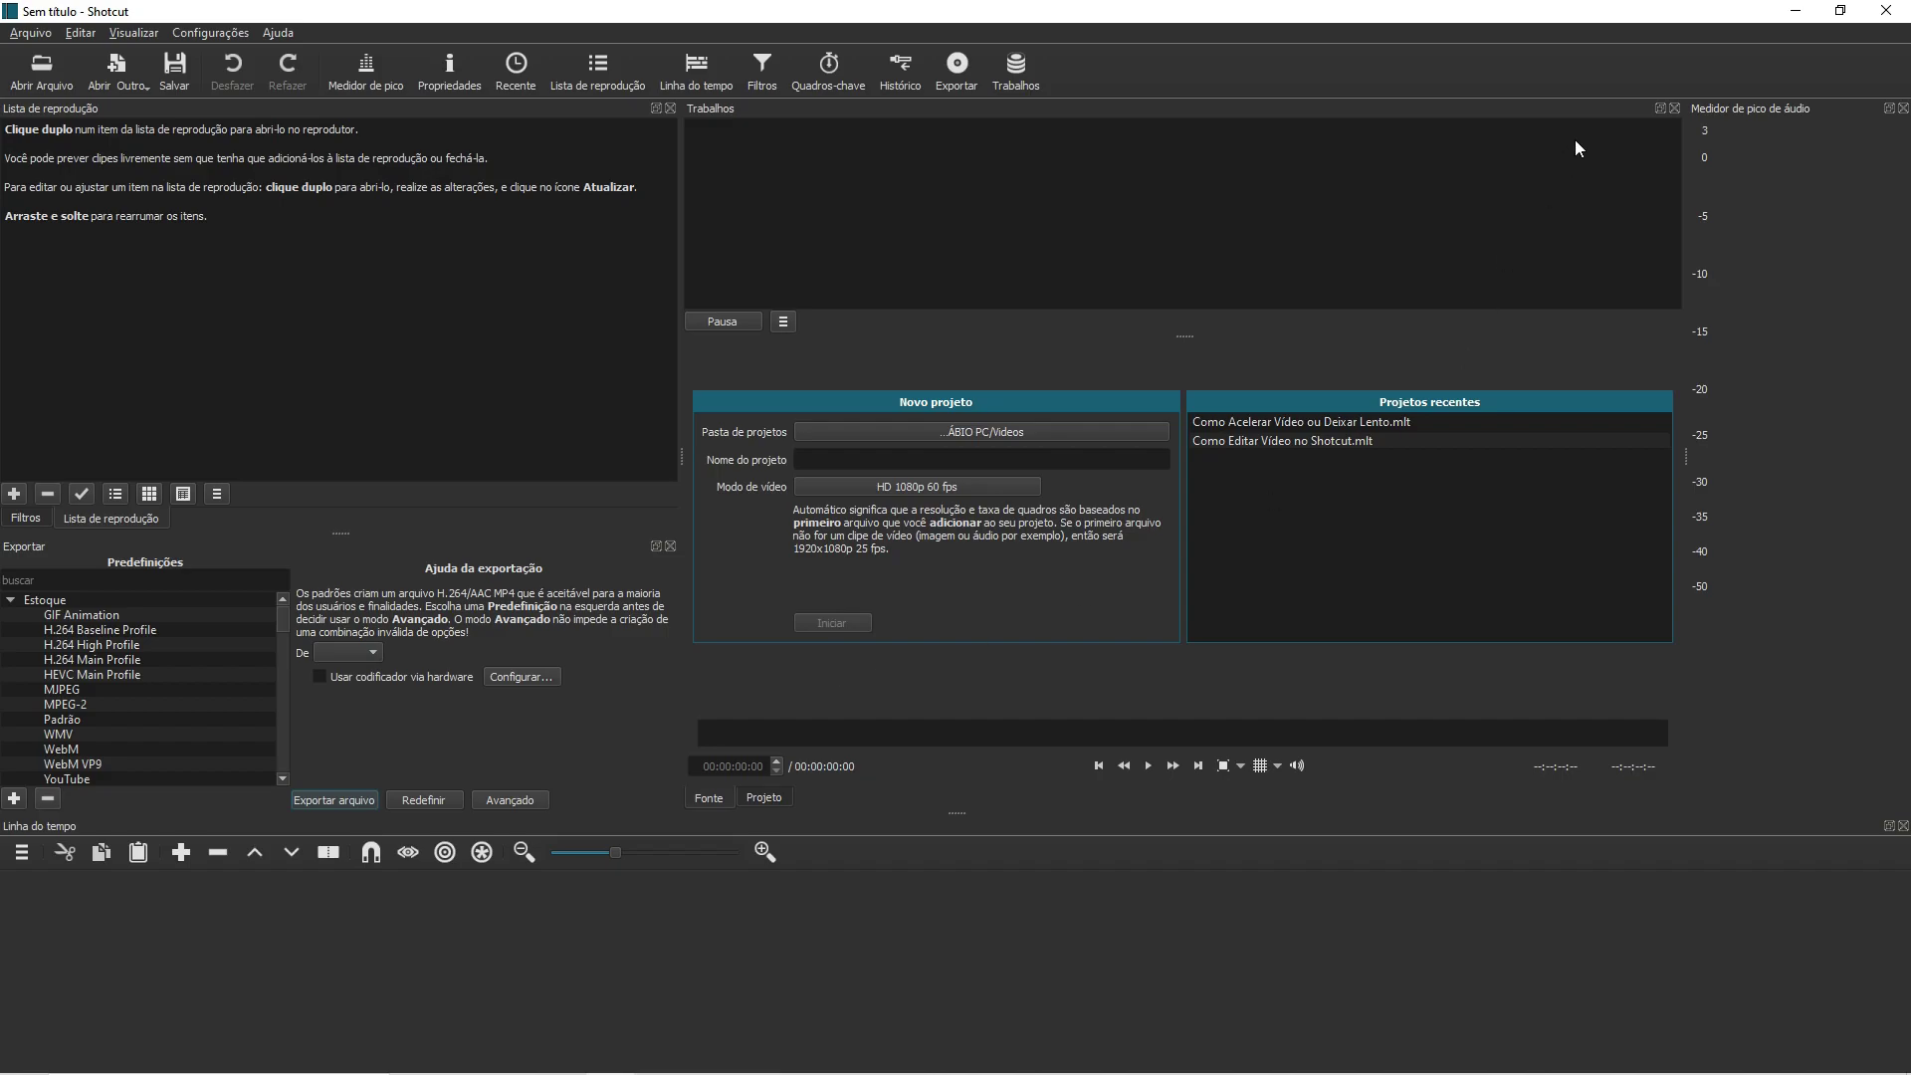
Minimize Shotcut, switch to Chrome and show the uploaded videos of the Web Click channel on YouTube
click(1797, 11)
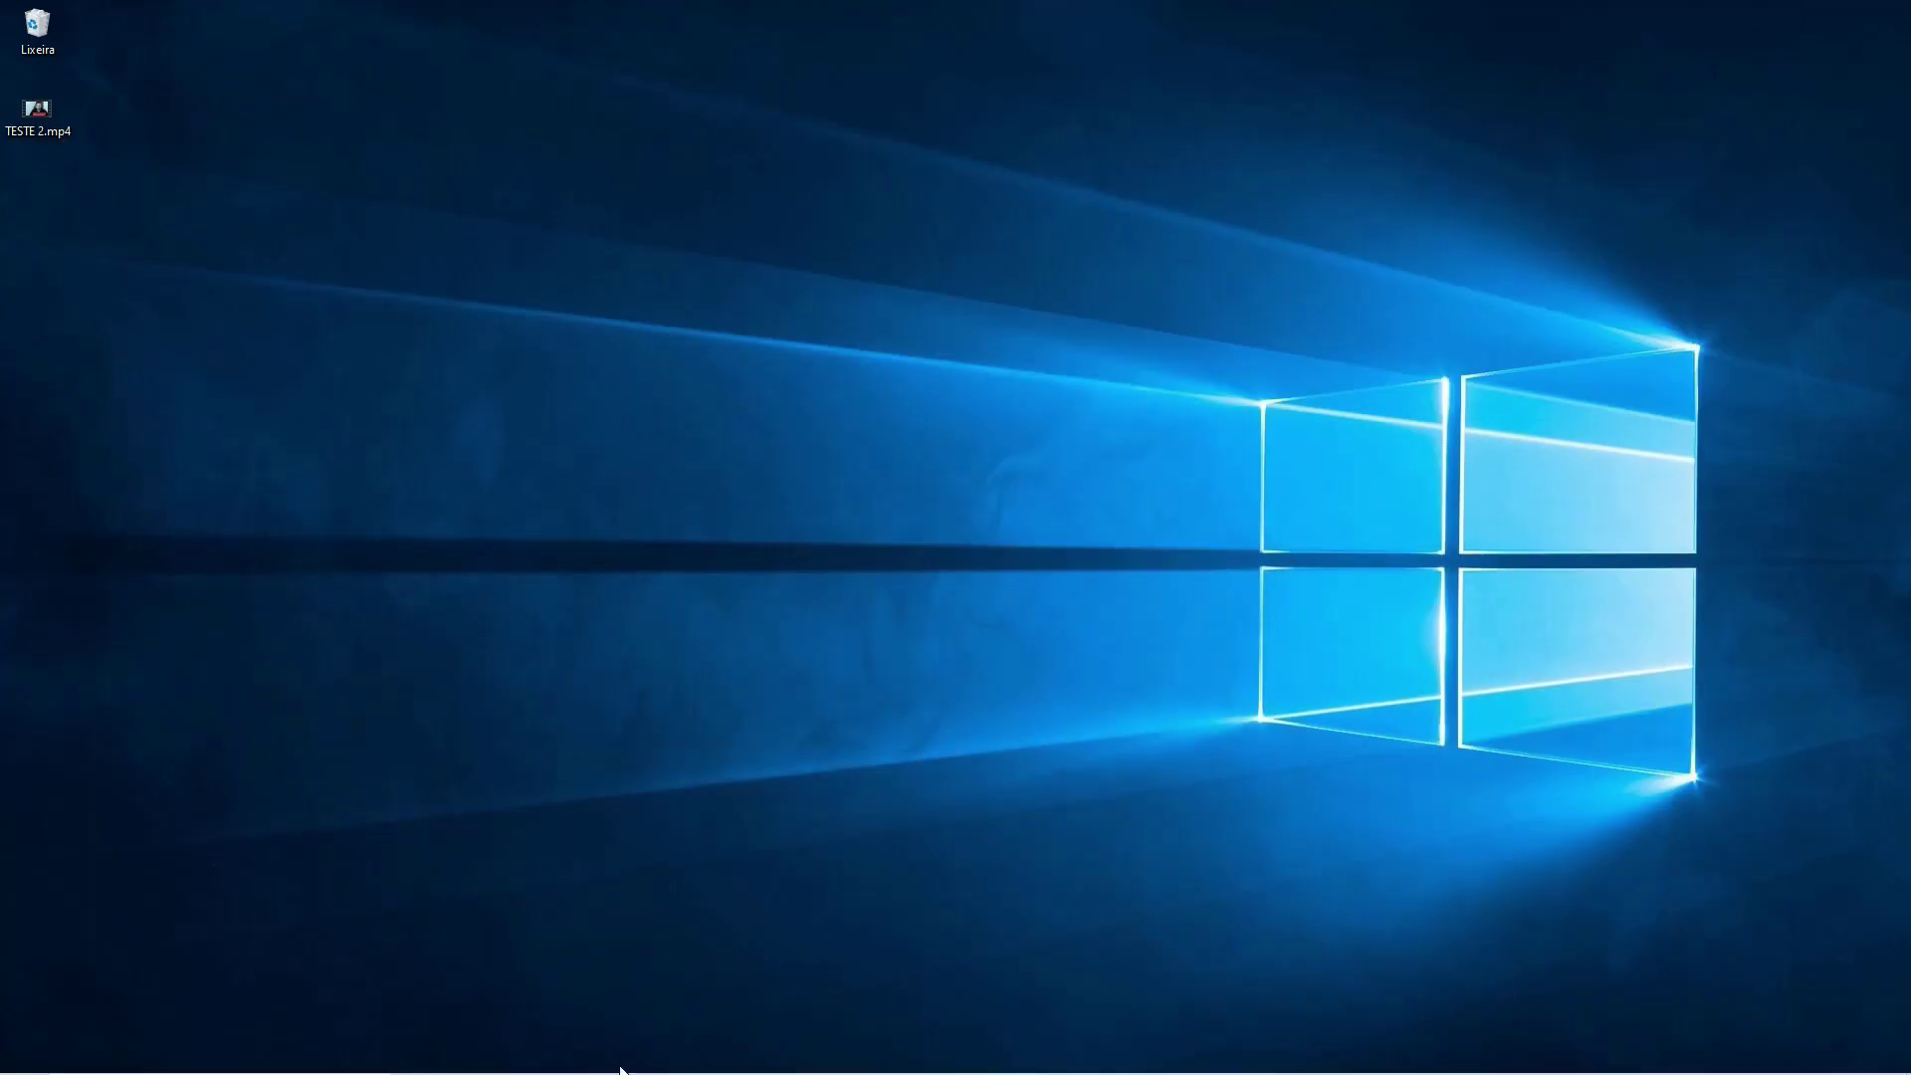
click(611, 1056)
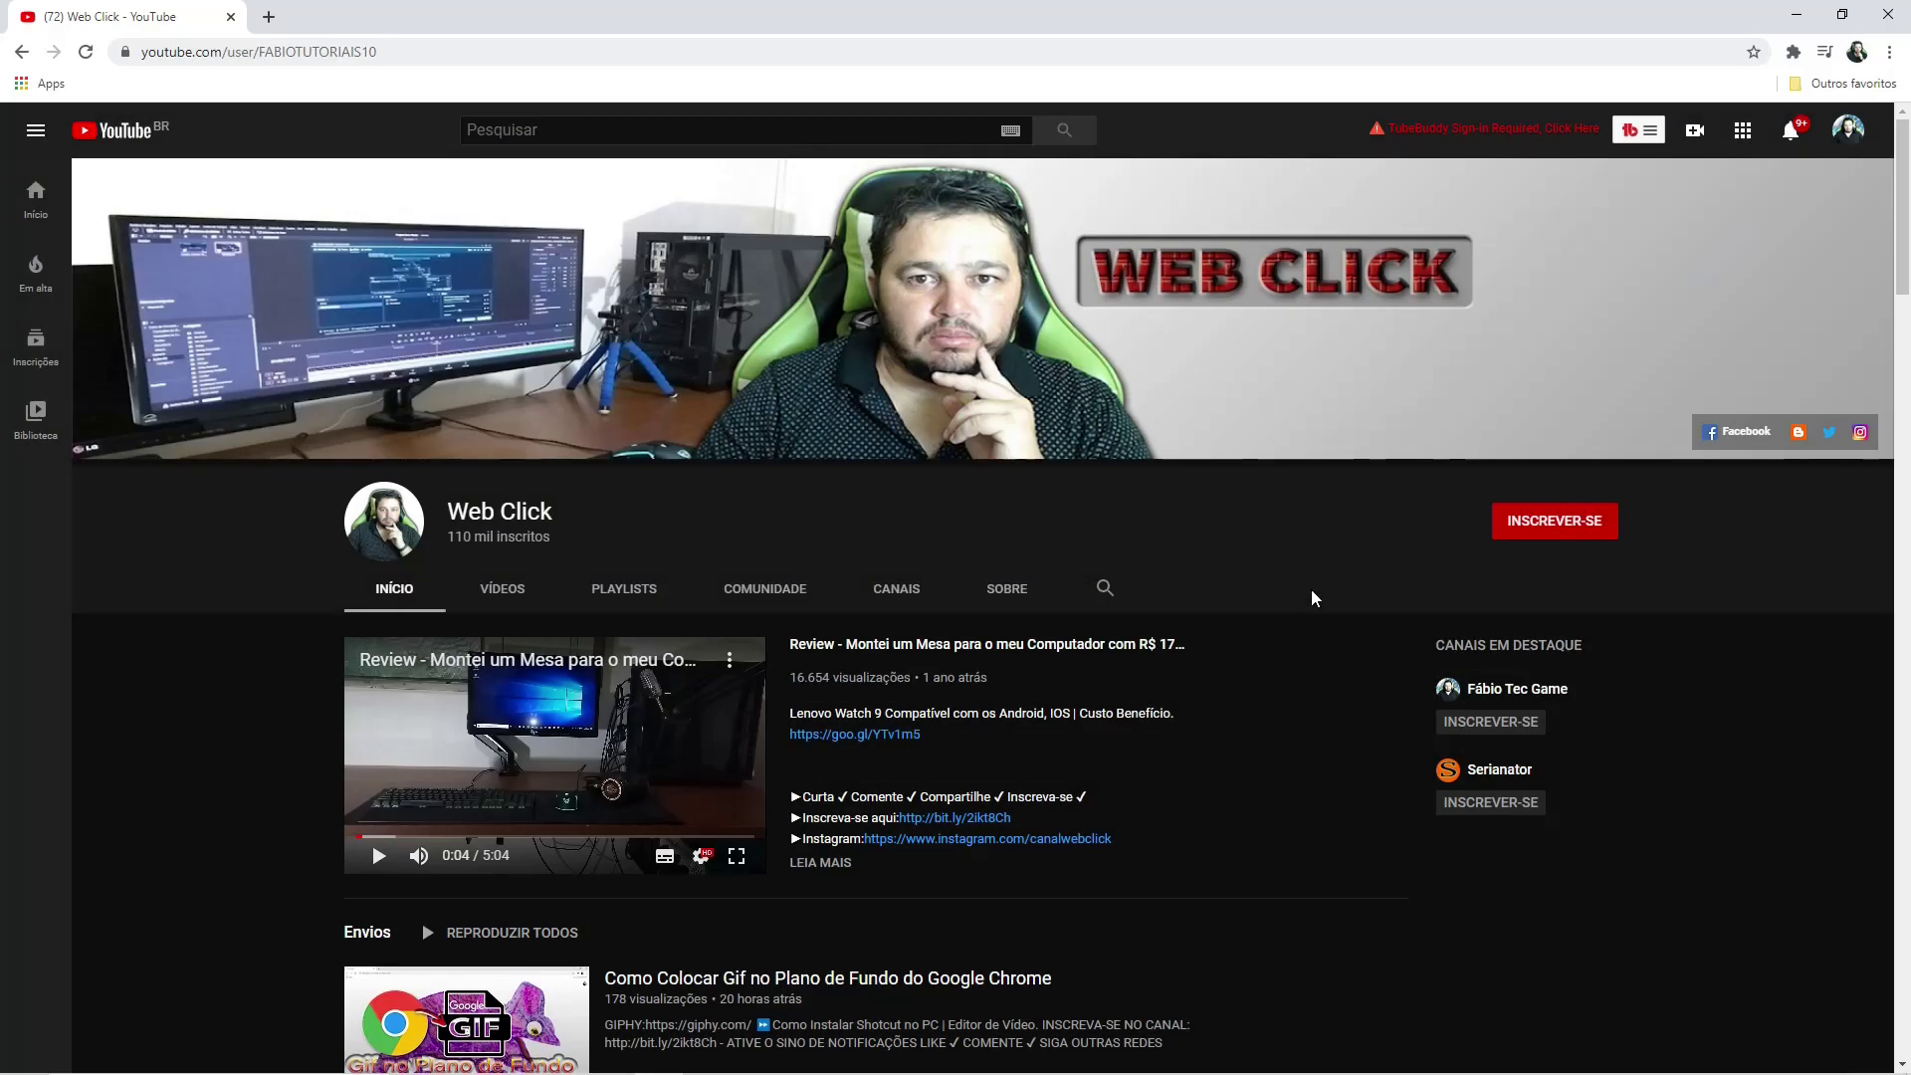
click(503, 588)
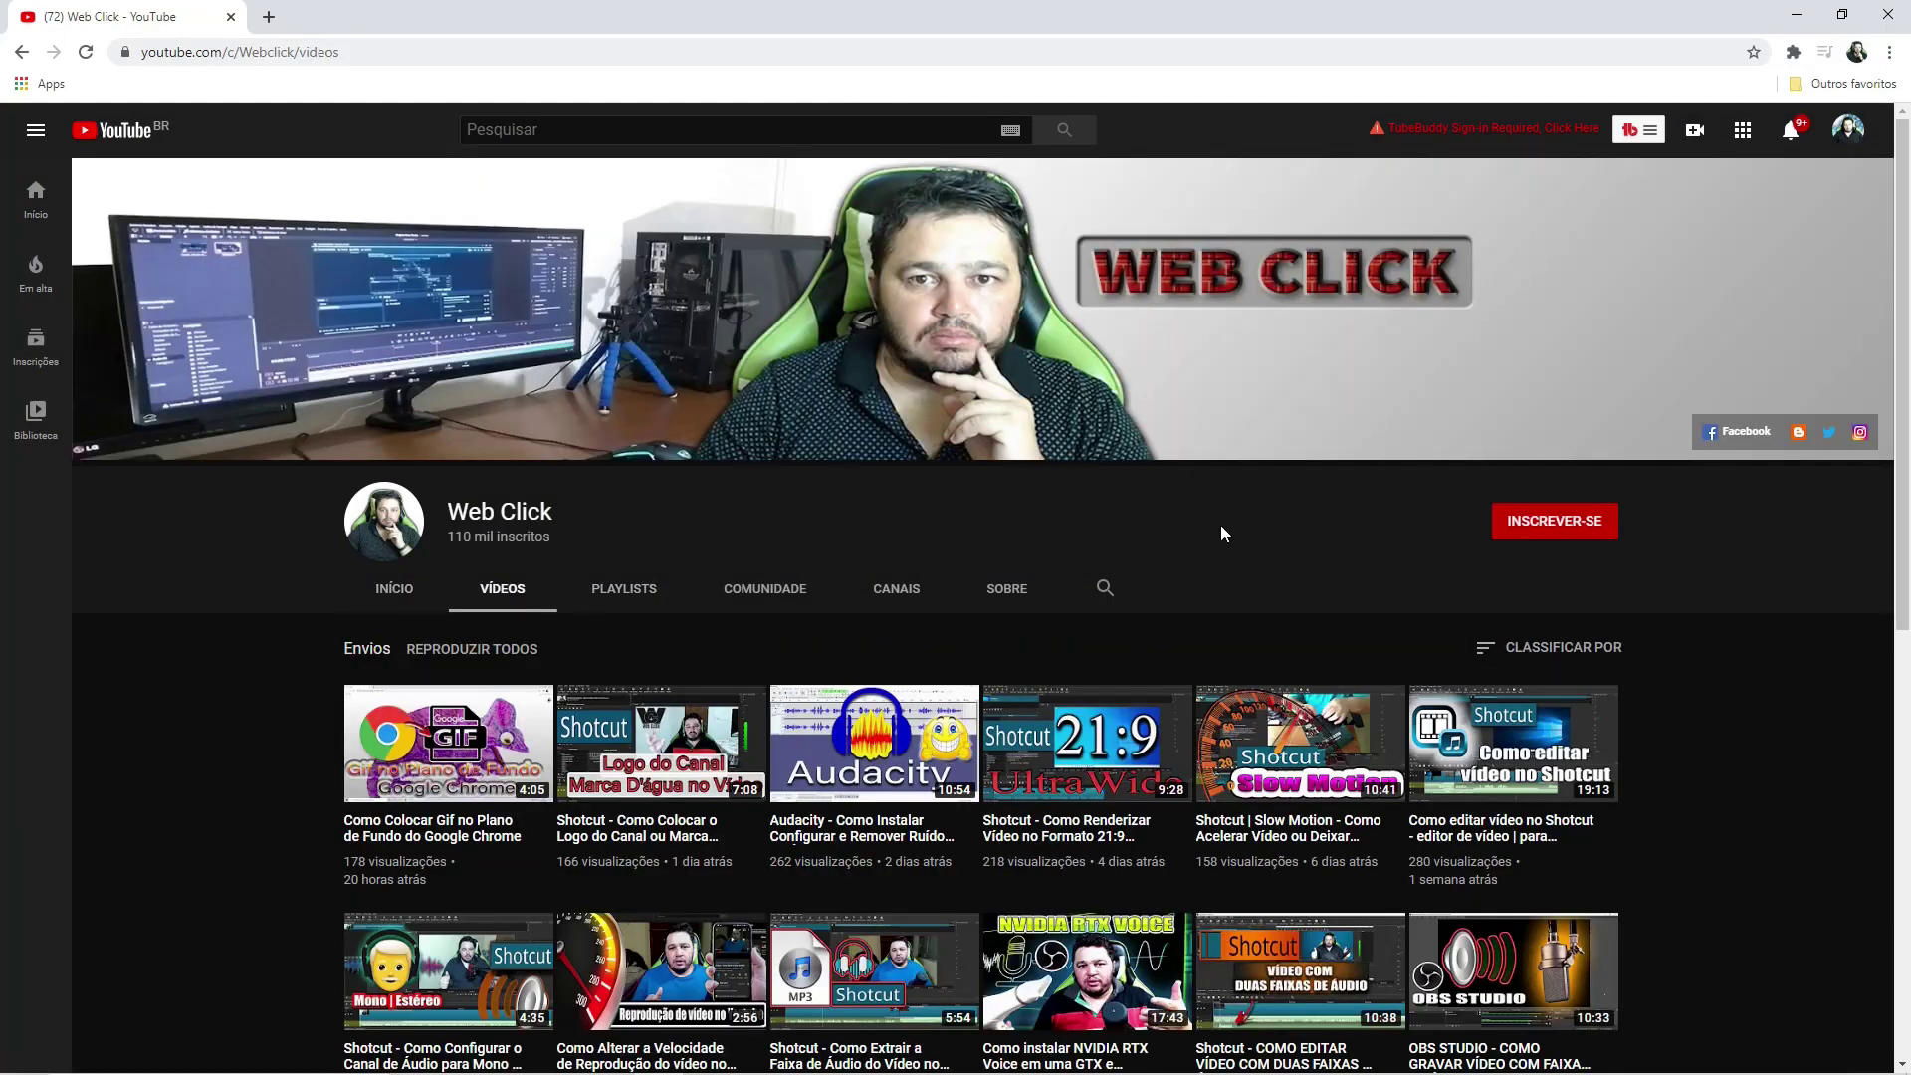
scroll(1332, 586, down, 1)
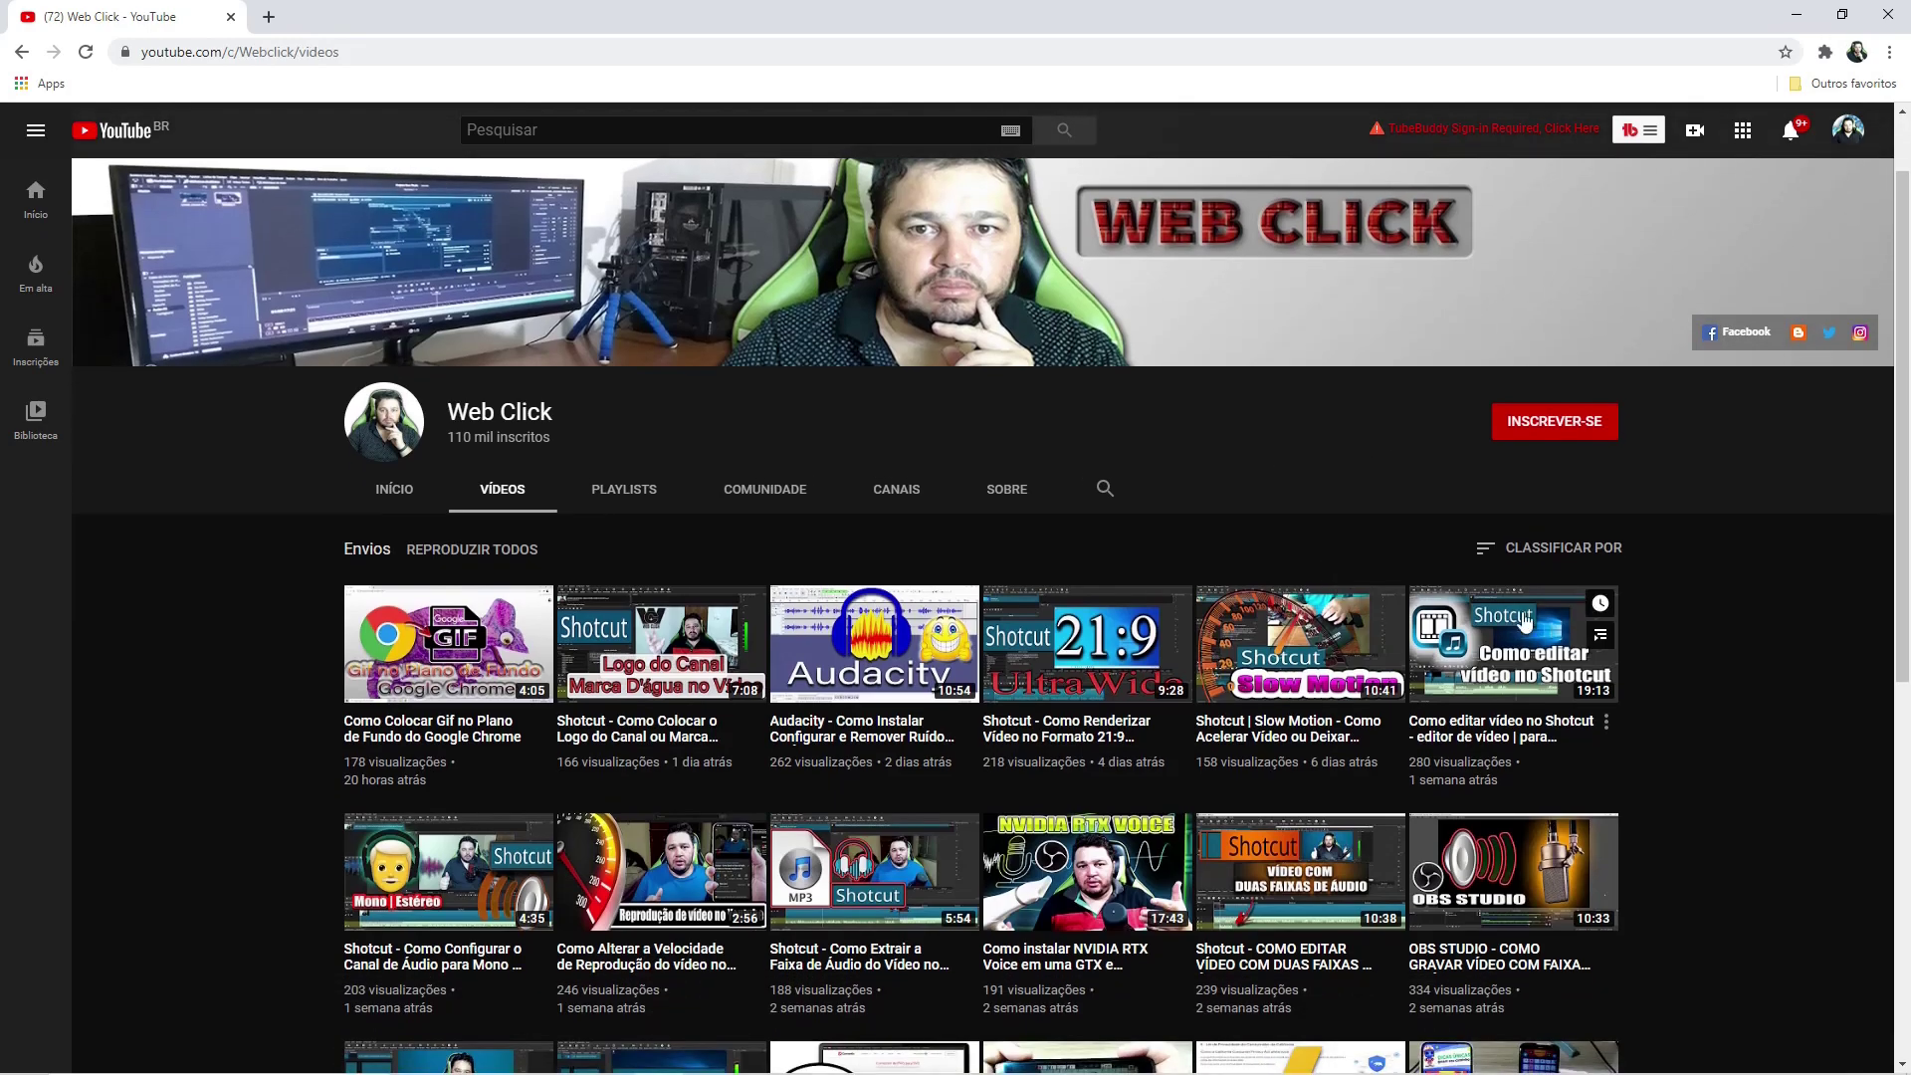
Subscribe to the Web Click channel and set its notifications to Todas
click(1549, 438)
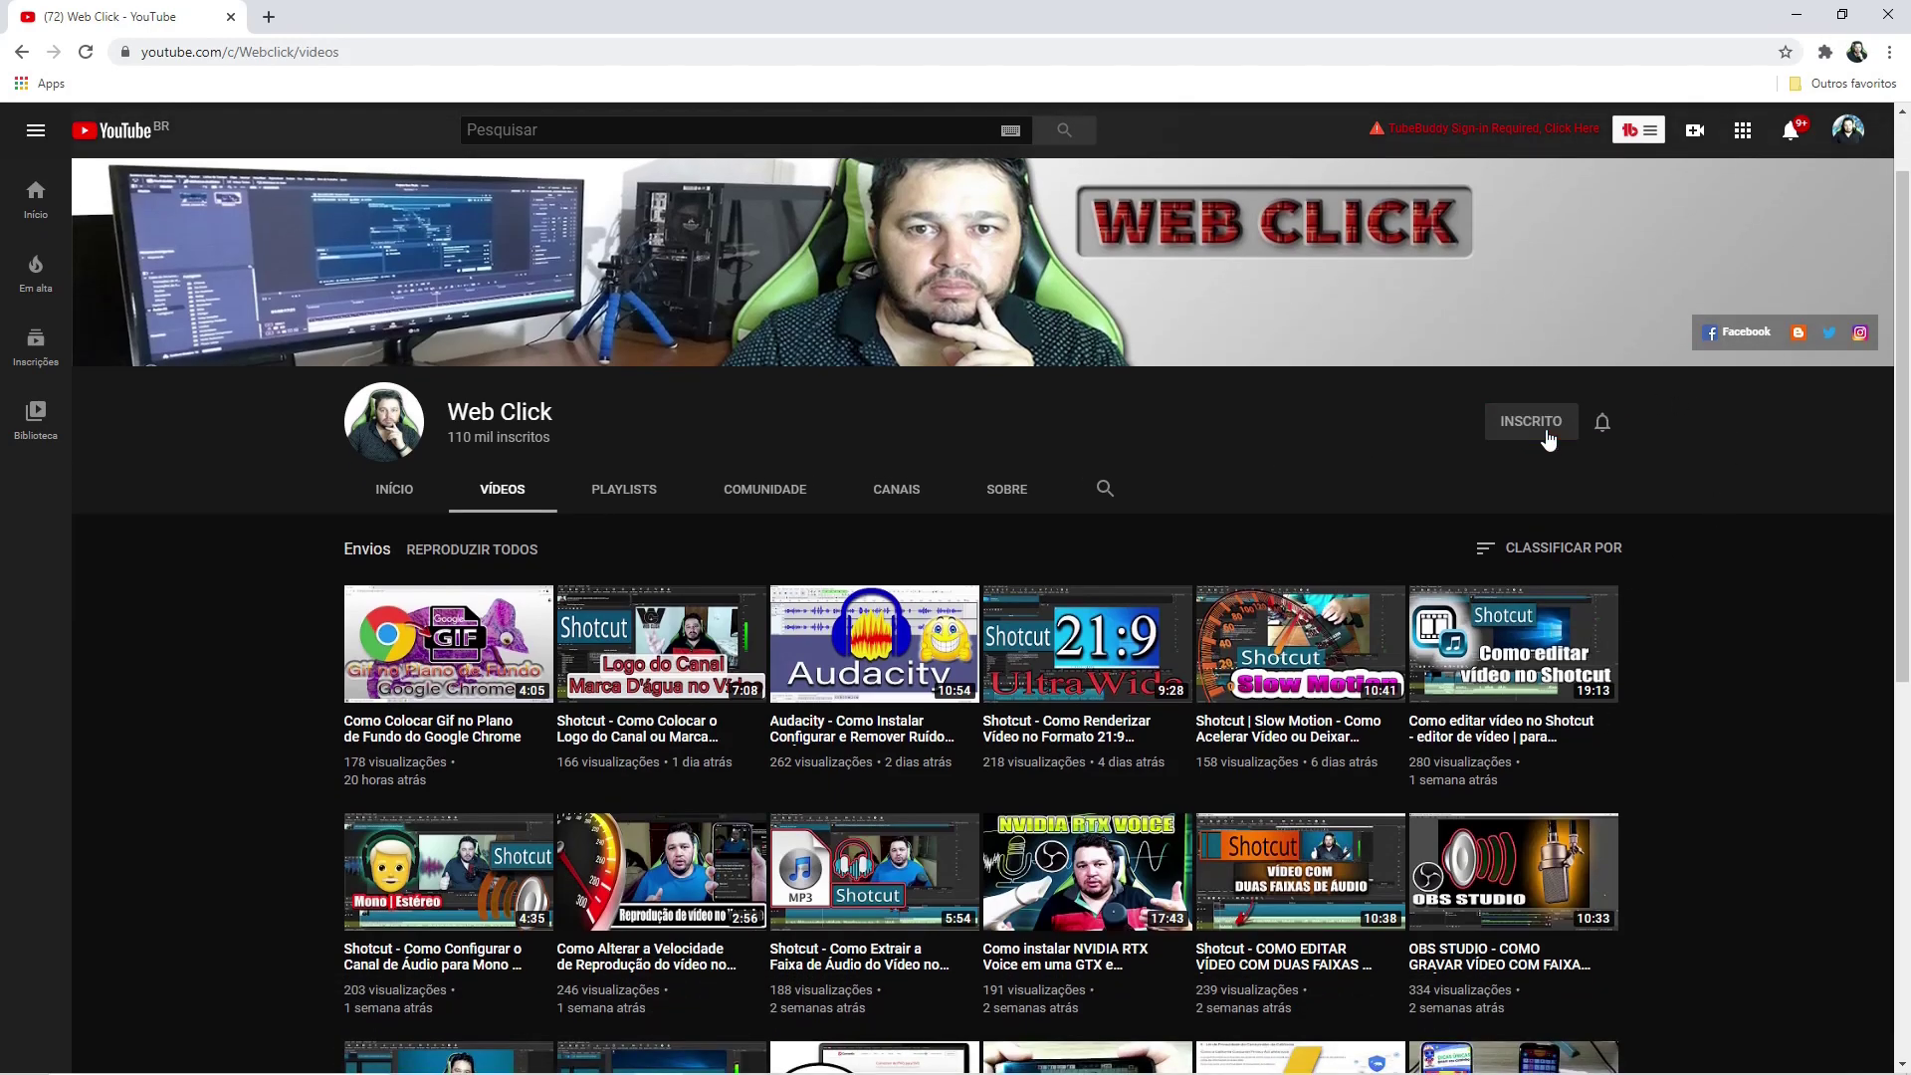
click(1610, 424)
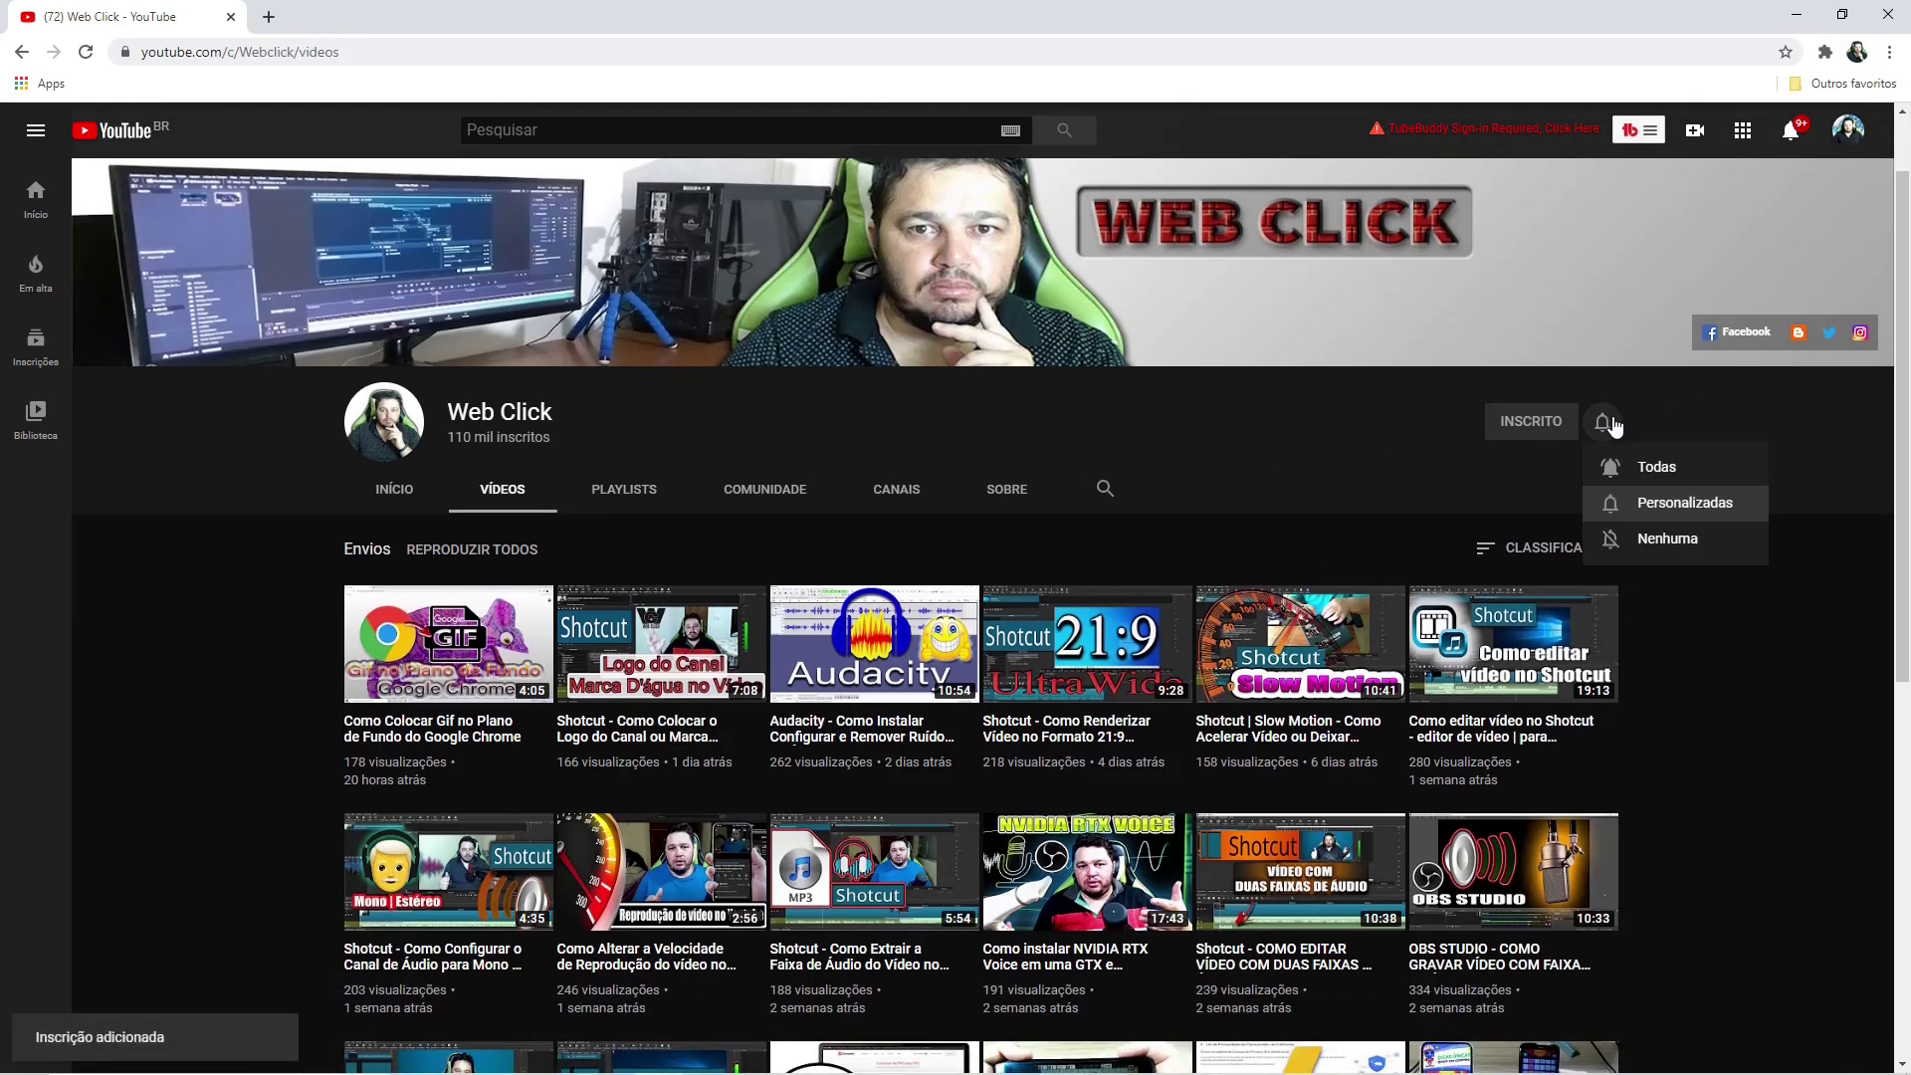
click(1646, 468)
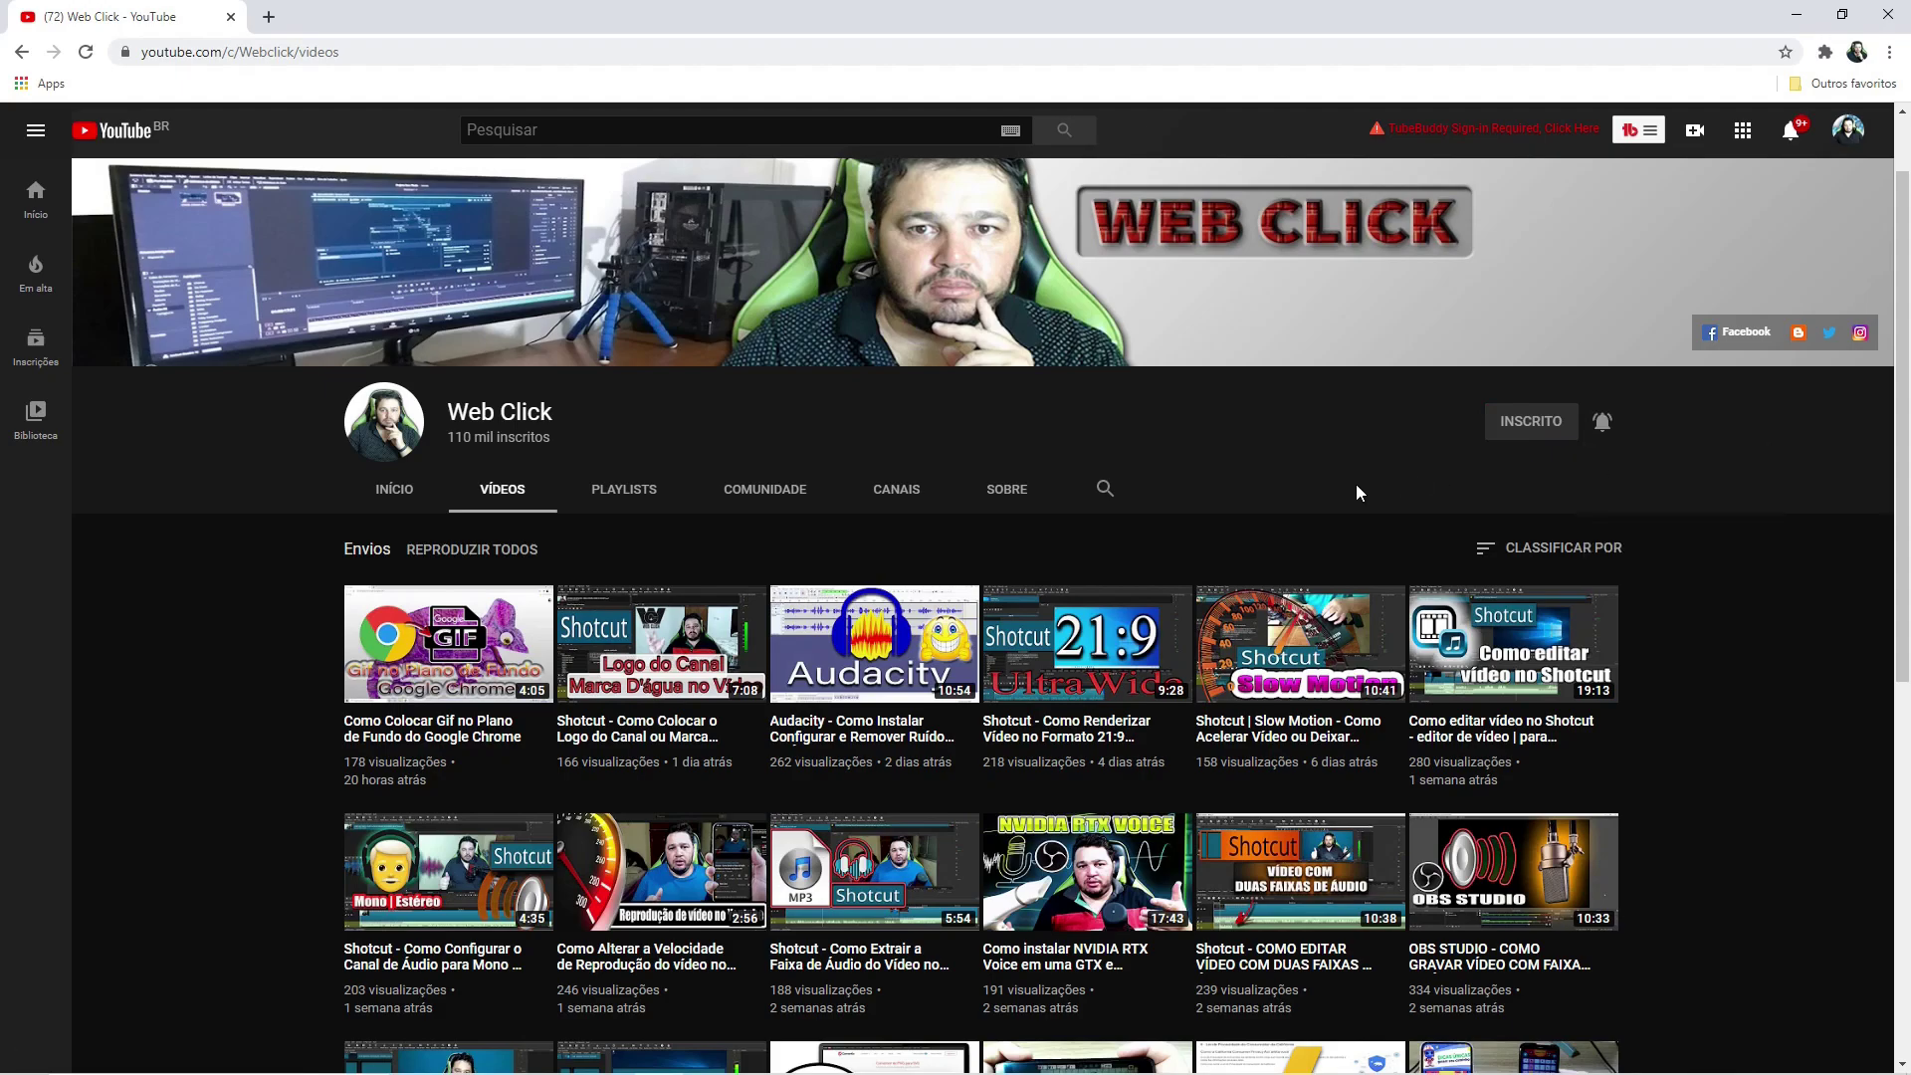
Browse the older uploads in the Web Click channel's video list
scroll(1356, 483, down, 4)
scroll(1344, 495, down, 7)
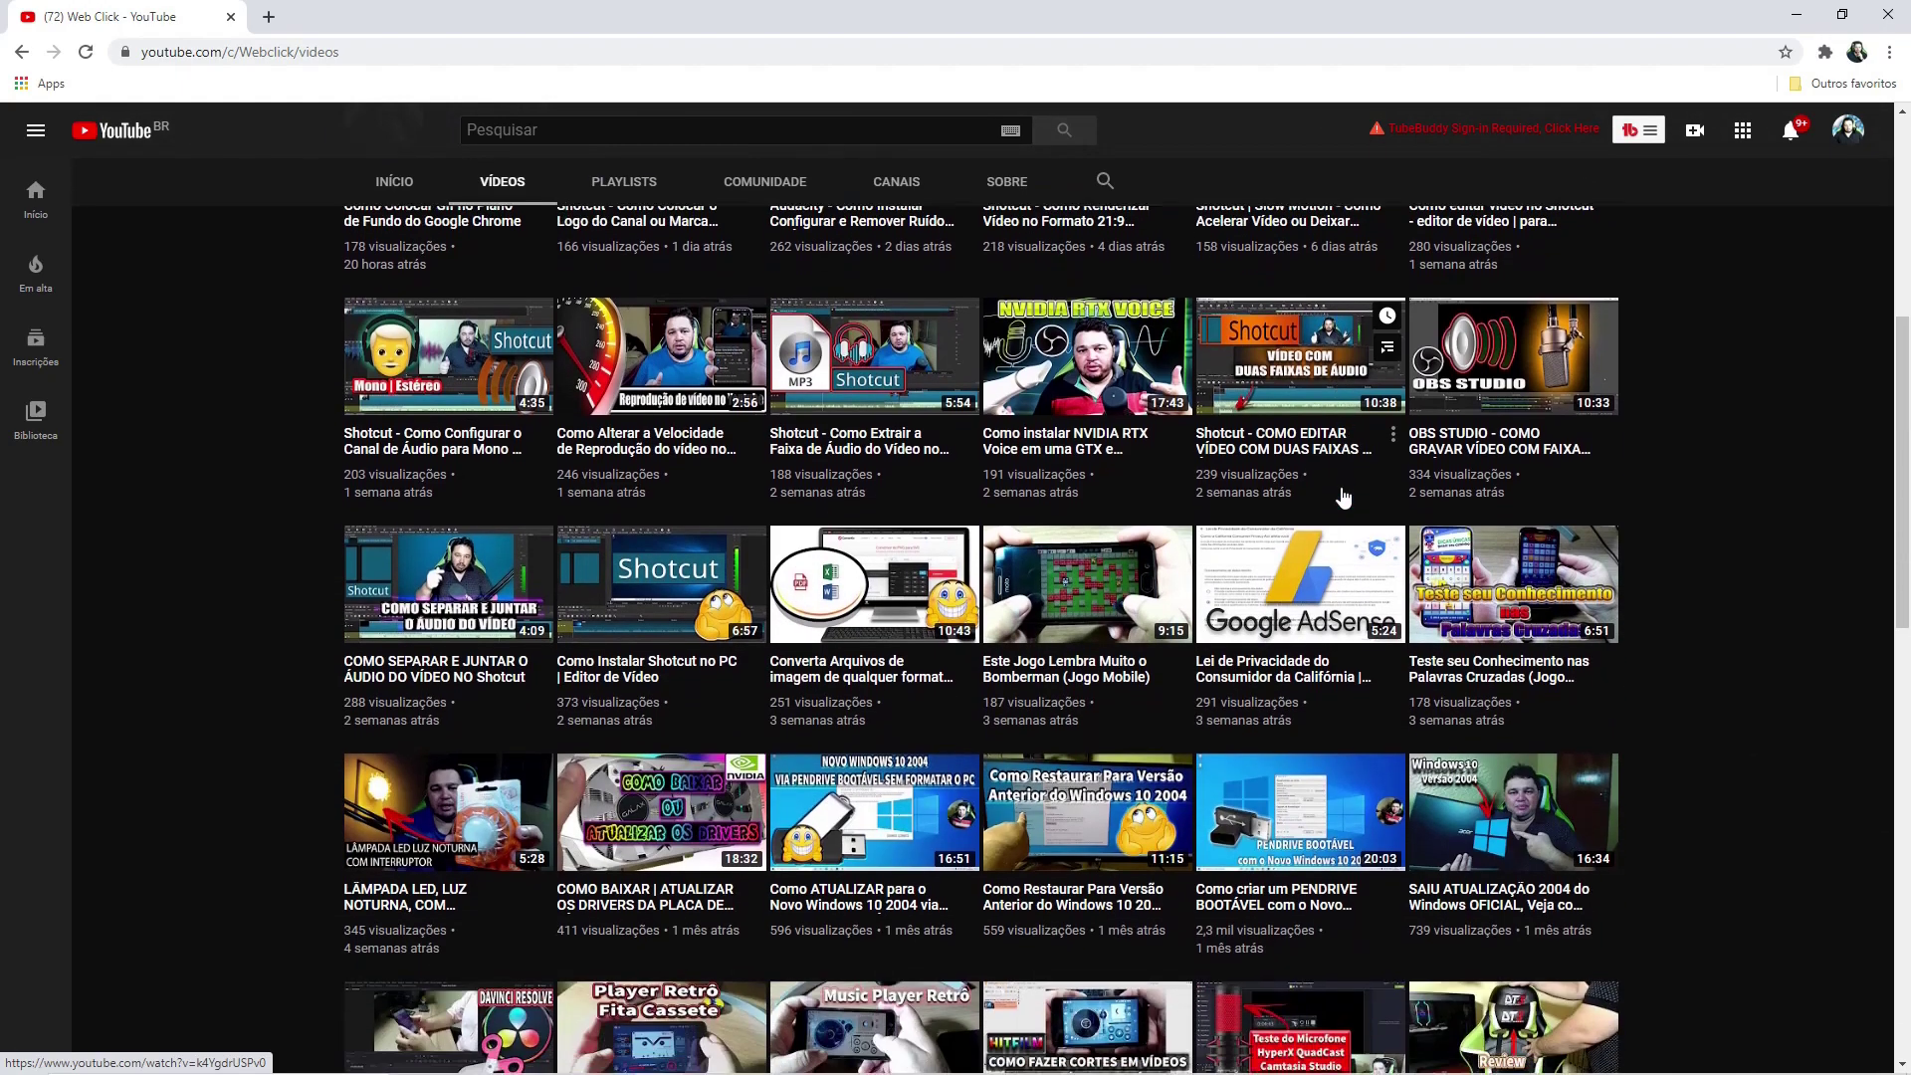
scroll(1344, 495, down, 7)
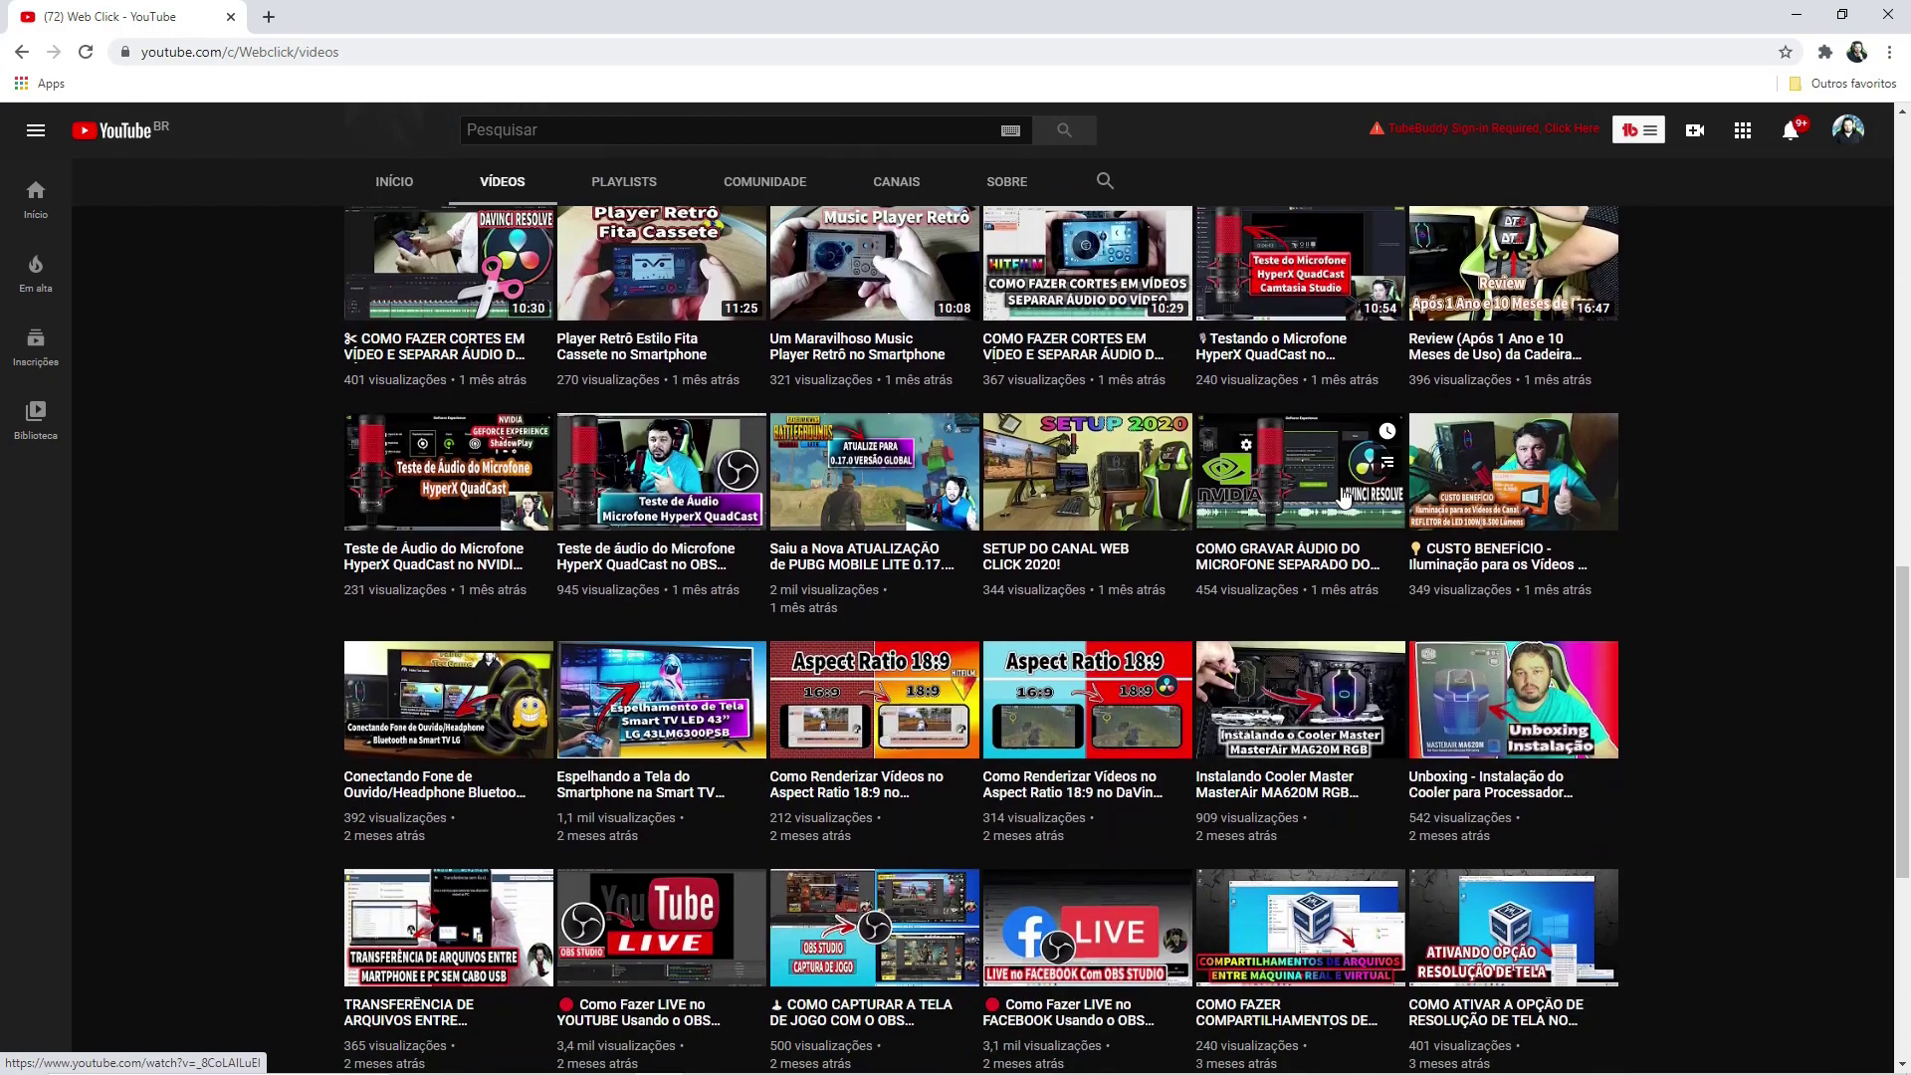
scroll(1342, 495, down, 3)
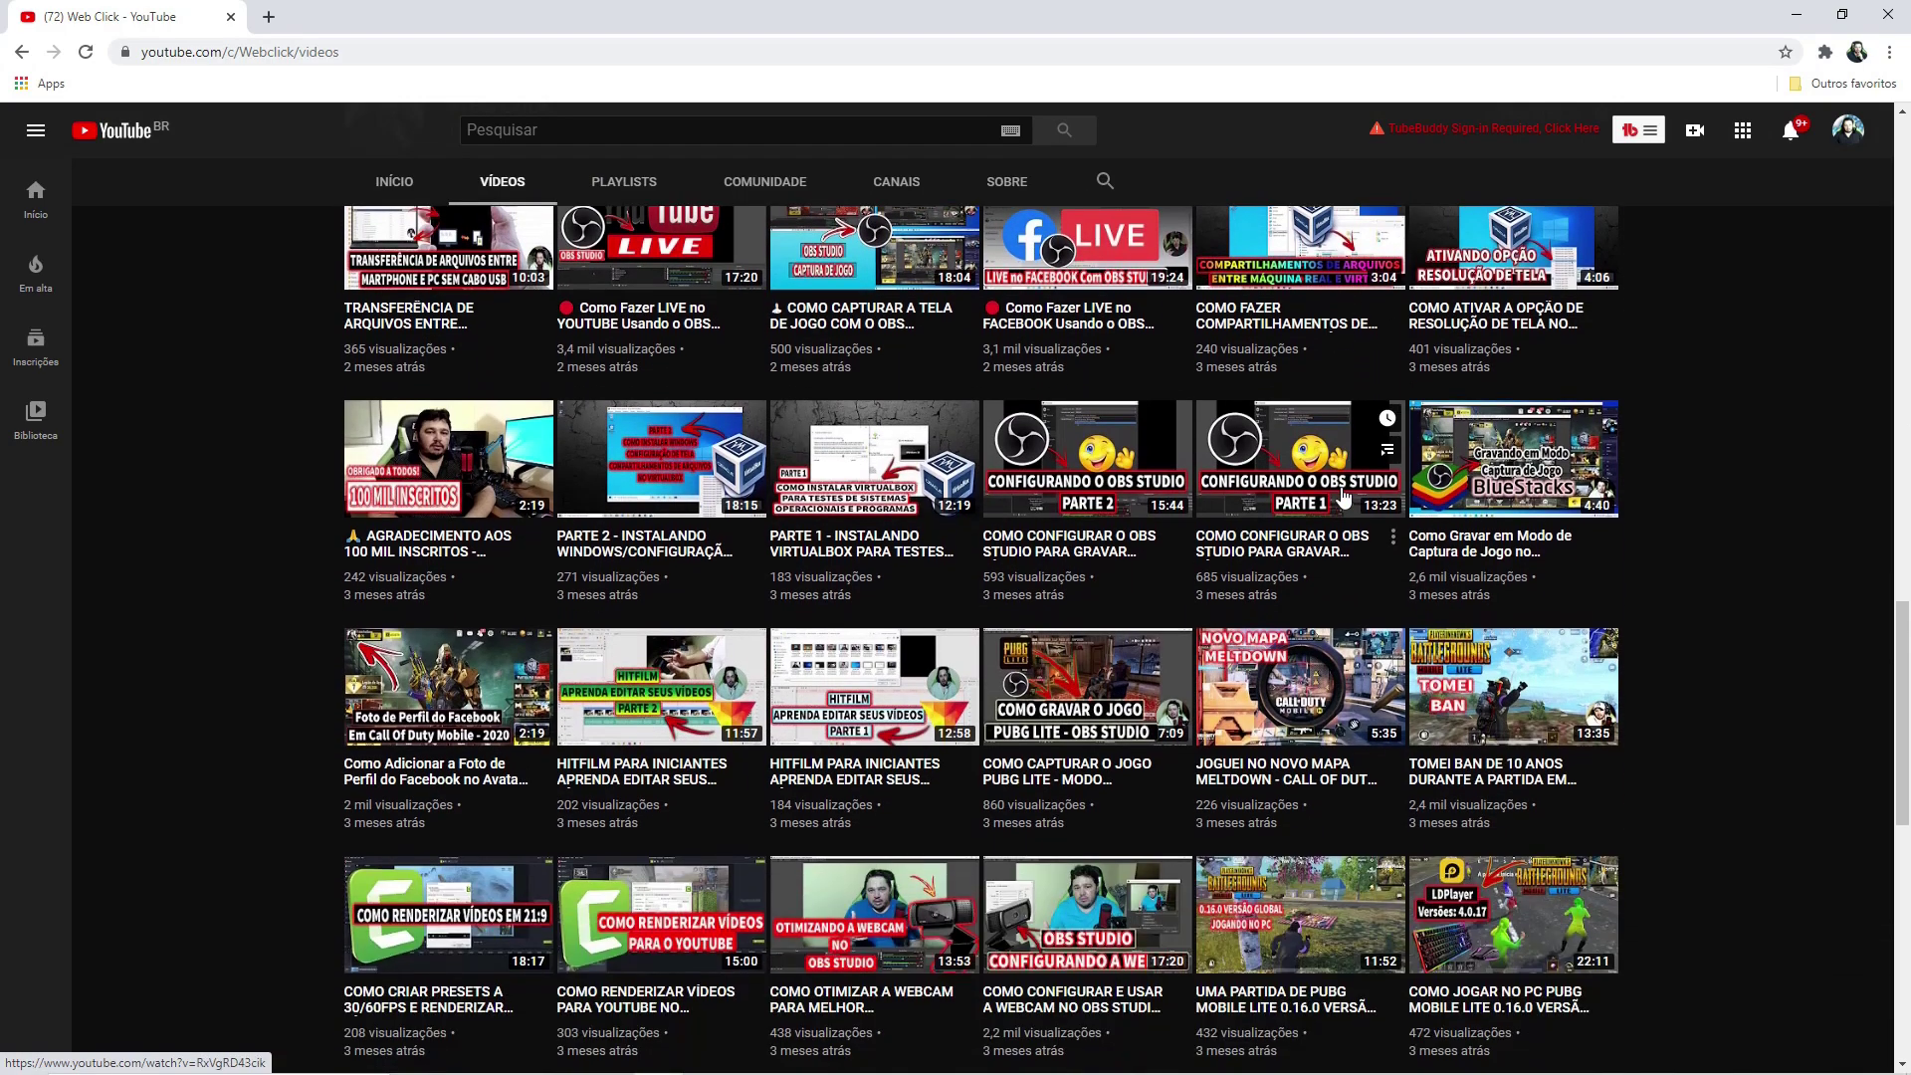